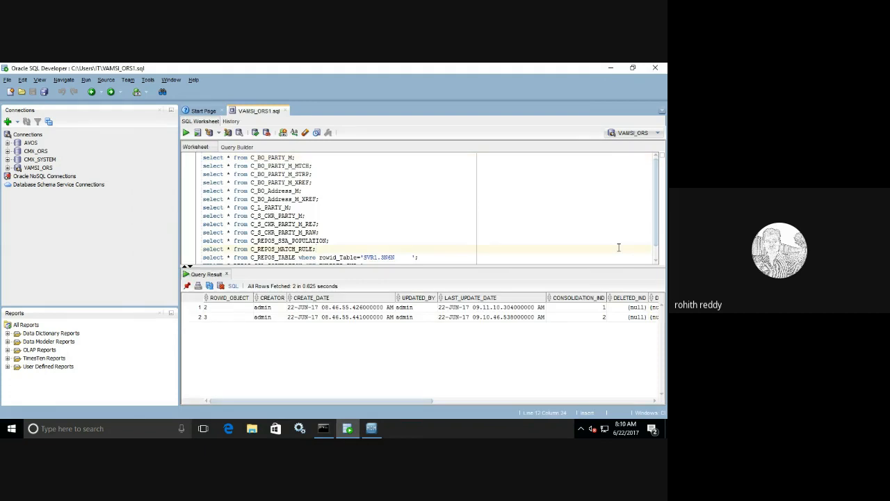
Step: Drag the SQL worksheet splitter down slightly to give the query editor more room
{"action": "left_click_drag", "start_coordinate": [484, 267], "coordinate": [483, 279]}
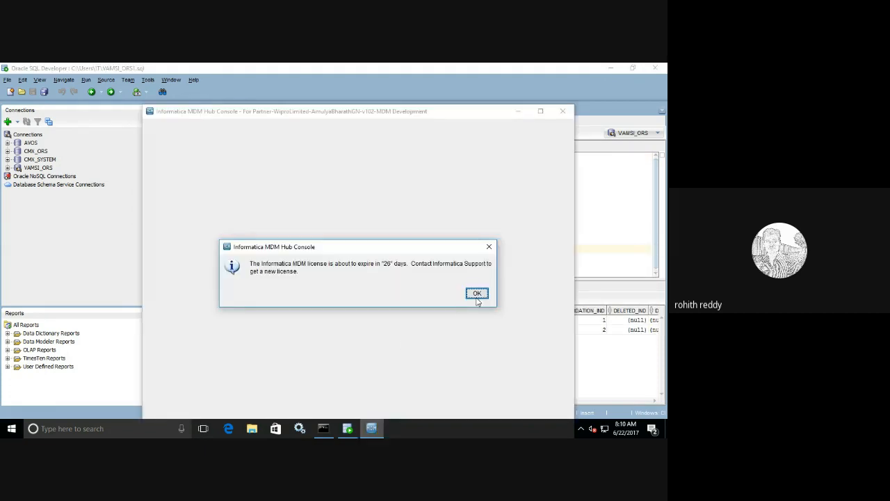
Step: Dismiss the license notice, maximize the console, connect to VAMSI_ORS and show its Schema
{"action": "left_click", "coordinate": [477, 292]}
{"action": "left_click", "coordinate": [541, 111]}
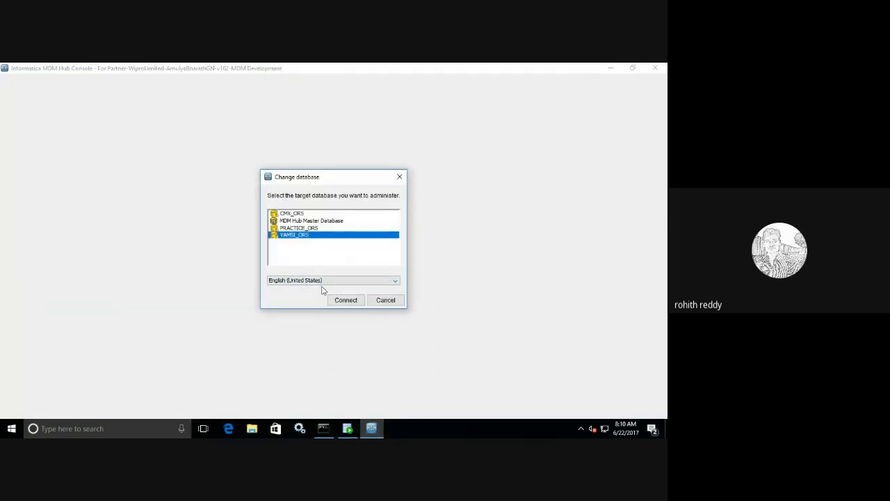
{"action": "left_click", "coordinate": [337, 300]}
{"action": "left_click", "coordinate": [64, 196]}
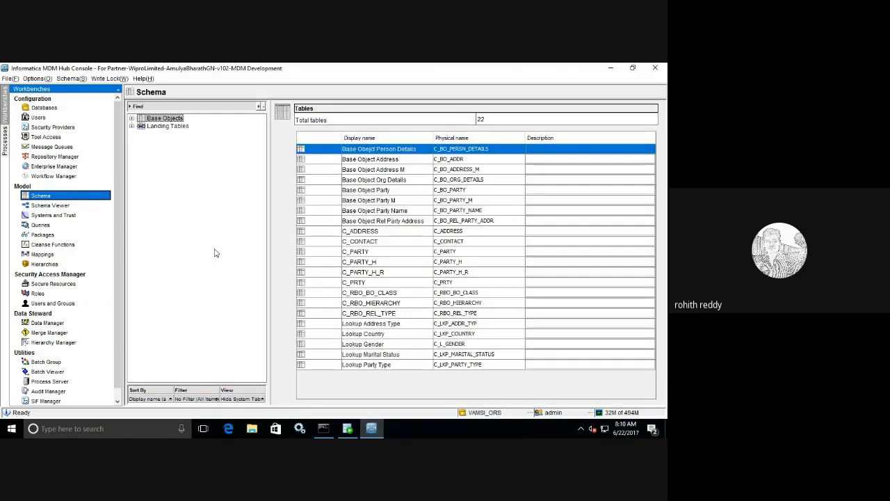
Step: Open Base Object Party M's Match/Merge Setup and review its six match columns and rule set count
{"action": "left_click", "coordinate": [132, 119]}
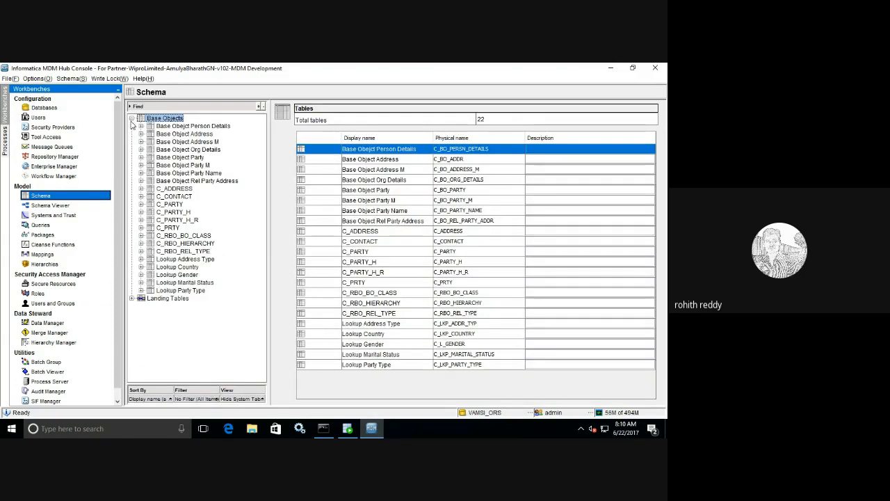
{"action": "left_click", "coordinate": [141, 165]}
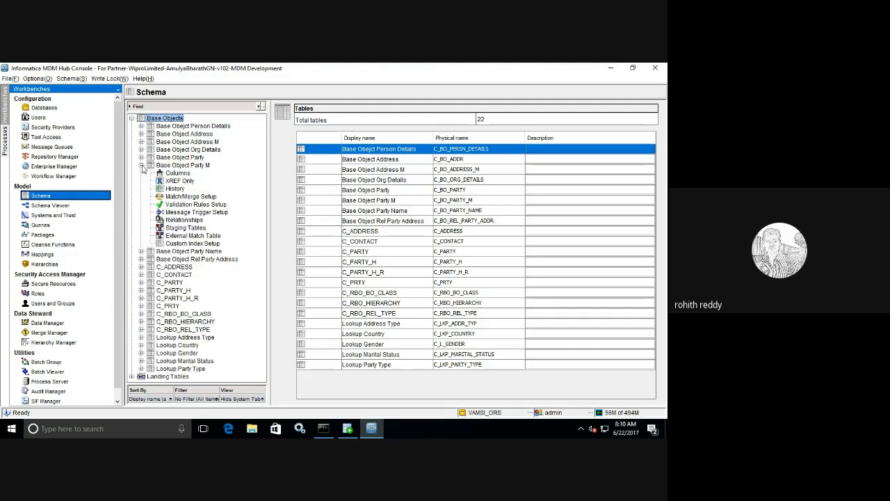
{"action": "left_click", "coordinate": [170, 198]}
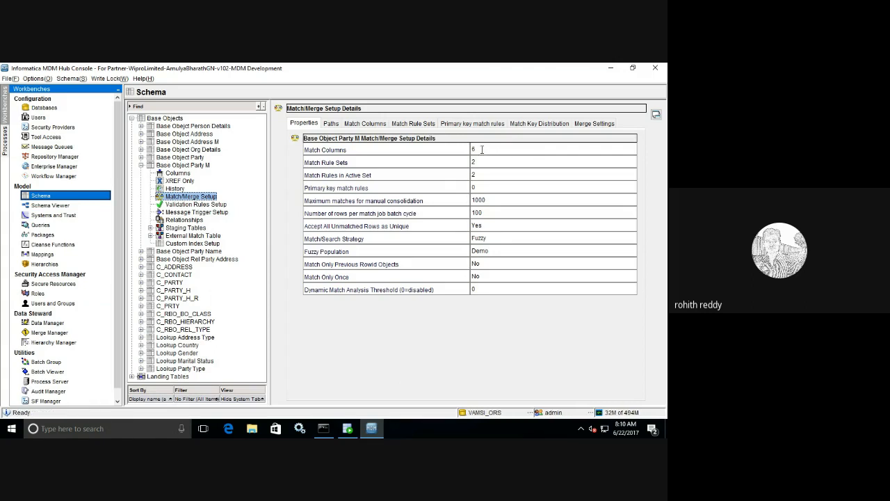
{"action": "double_click", "coordinate": [481, 149]}
{"action": "left_click", "coordinate": [482, 162]}
{"action": "double_click", "coordinate": [476, 162]}
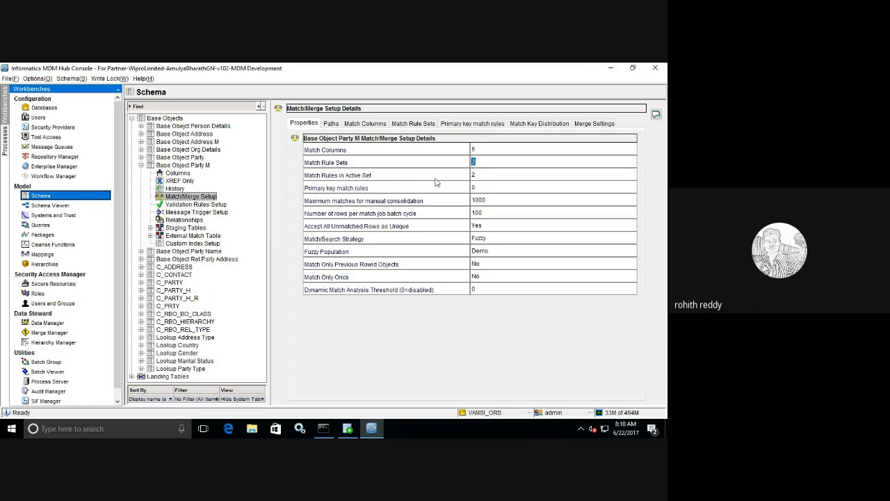
{"action": "left_click", "coordinate": [486, 175]}
Step: Browse the match rule sets, including Party Contact Email's rules, then view the match columns
{"action": "left_click", "coordinate": [412, 125]}
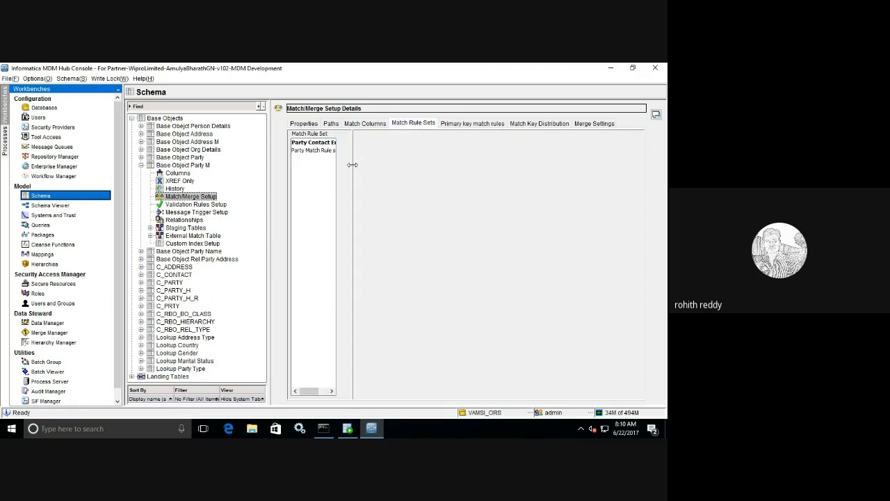
{"action": "left_click_drag", "start_coordinate": [352, 169], "coordinate": [406, 169]}
{"action": "left_click", "coordinate": [337, 143]}
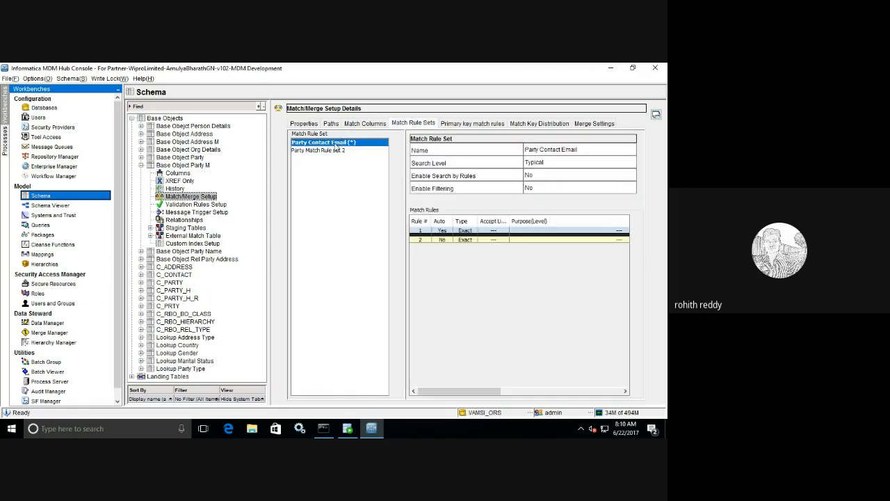
{"action": "left_click_drag", "start_coordinate": [490, 394], "coordinate": [447, 358]}
{"action": "left_click", "coordinate": [306, 126]}
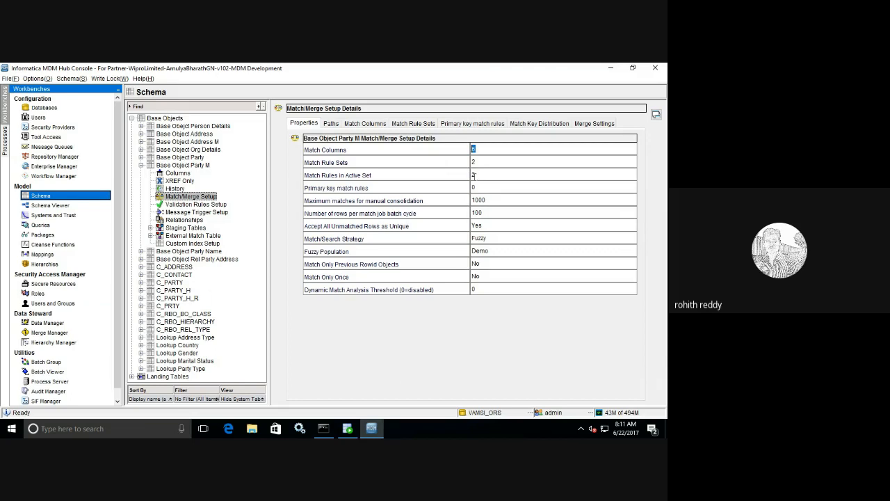
{"action": "left_click", "coordinate": [371, 126]}
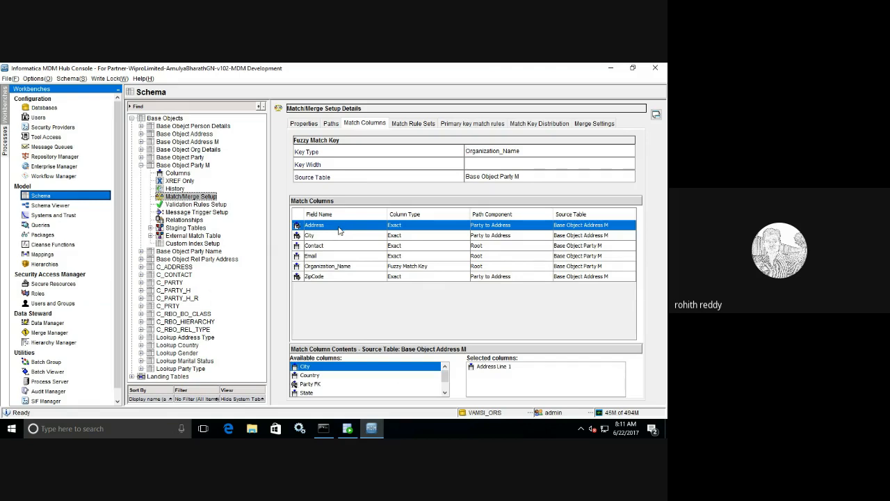
Step: Acquire the schema write lock and return to the Match Rule Sets list
{"action": "left_click", "coordinate": [123, 79]}
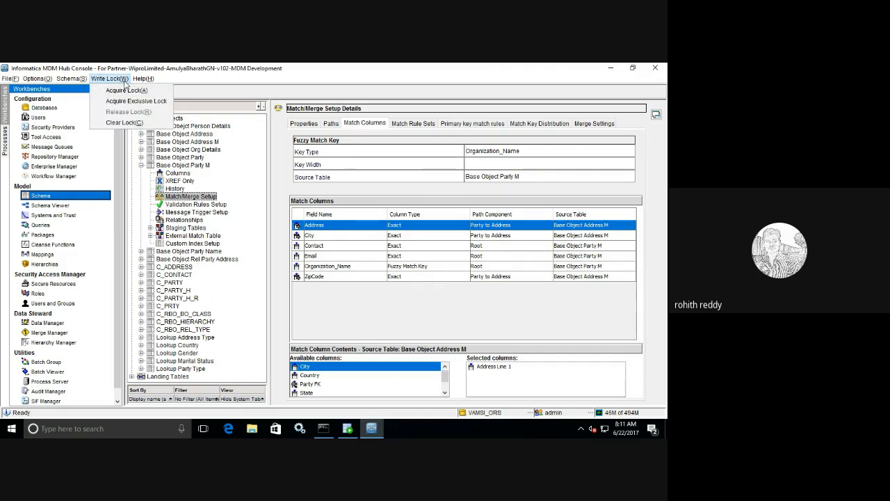
{"action": "left_click", "coordinate": [125, 91]}
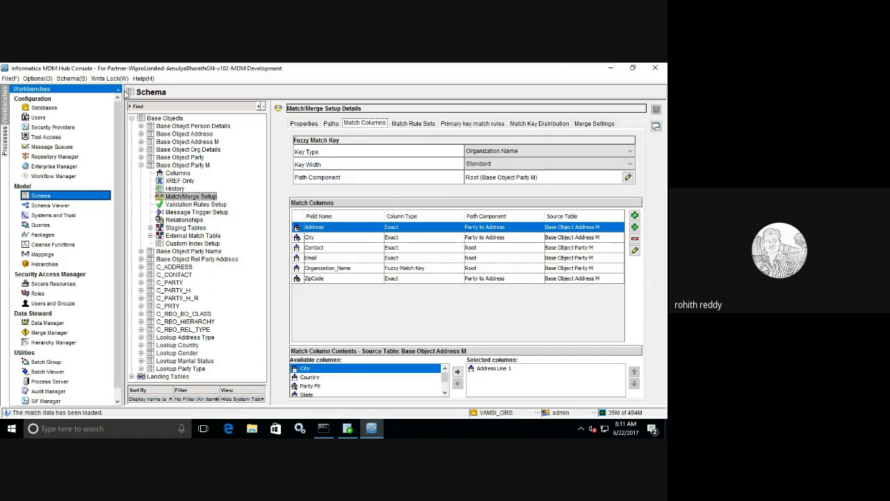
{"action": "left_click", "coordinate": [405, 125]}
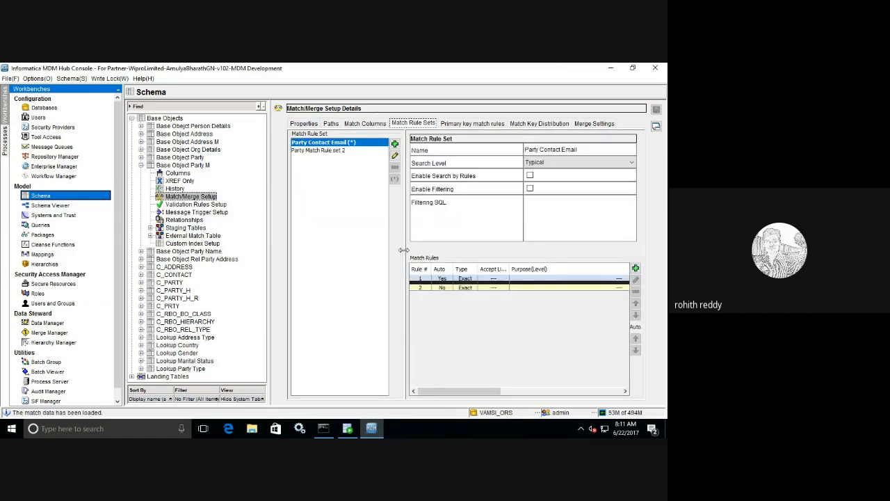
Step: Check Party Match Rule set 2, then open Party Contact Email's first rule for editing
{"action": "left_click", "coordinate": [342, 152]}
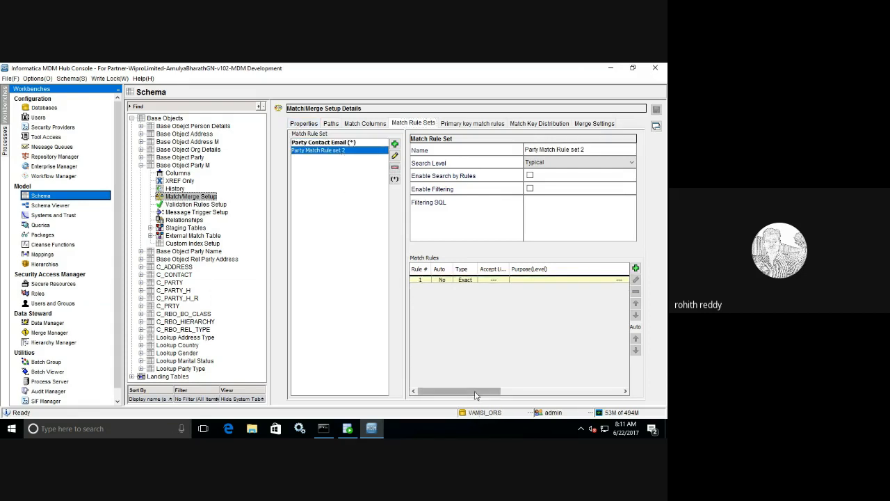
{"action": "mouse_move", "coordinate": [468, 391]}
{"action": "left_mouse_down"}
{"action": "mouse_move", "coordinate": [589, 389]}
{"action": "mouse_move", "coordinate": [468, 374]}
{"action": "left_mouse_up"}
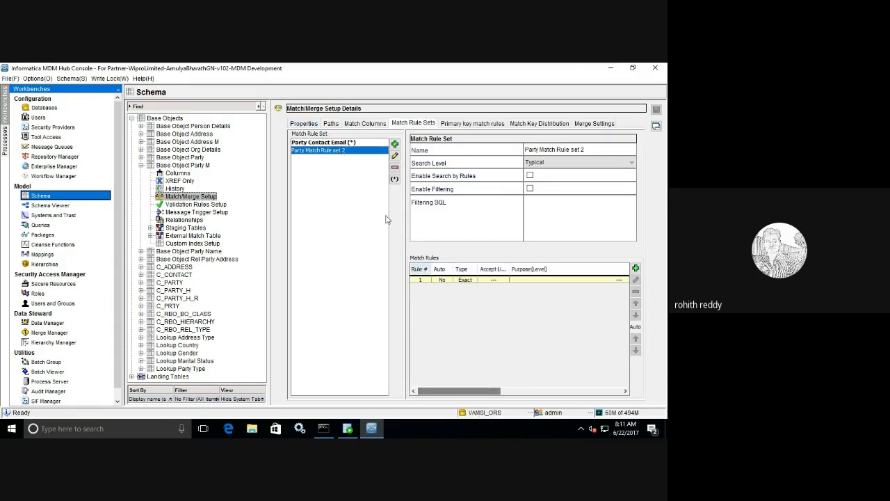
{"action": "left_click", "coordinate": [340, 143]}
{"action": "left_click", "coordinate": [503, 278]}
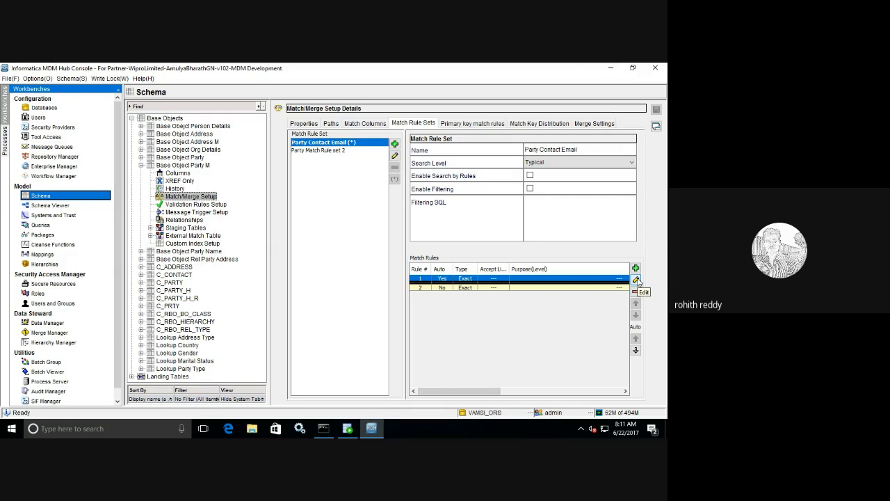
{"action": "left_click", "coordinate": [635, 279]}
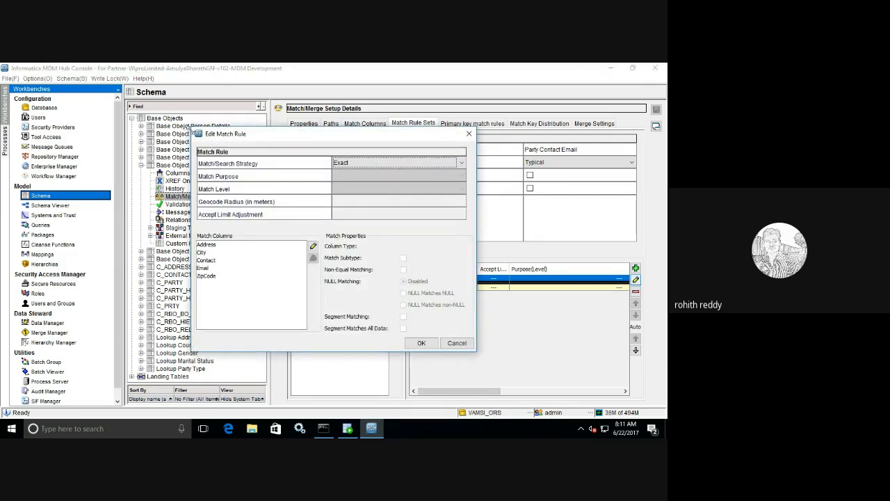
Step: Enlarge the Edit Match Rule dialog and enable Non-Equal Matching for the Contact column
{"action": "left_click_drag", "start_coordinate": [193, 130], "coordinate": [178, 116]}
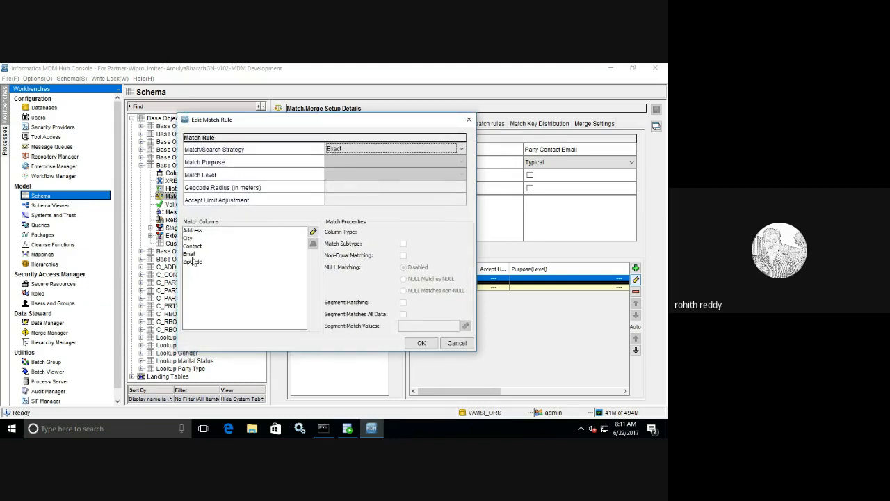
{"action": "left_click", "coordinate": [192, 246]}
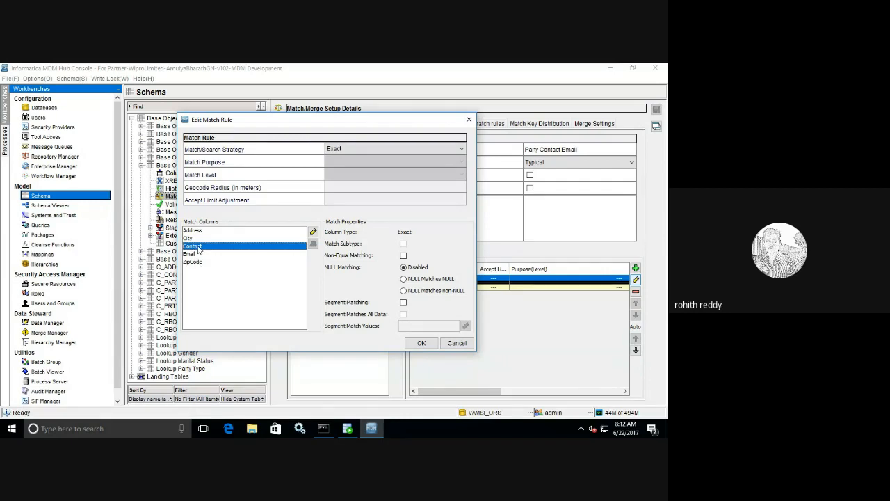
{"action": "left_click", "coordinate": [198, 231]}
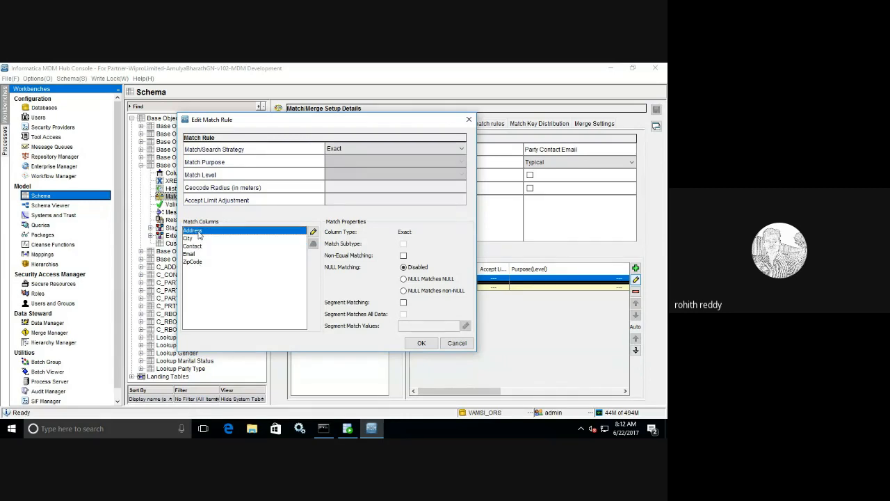
{"action": "left_click", "coordinate": [199, 246]}
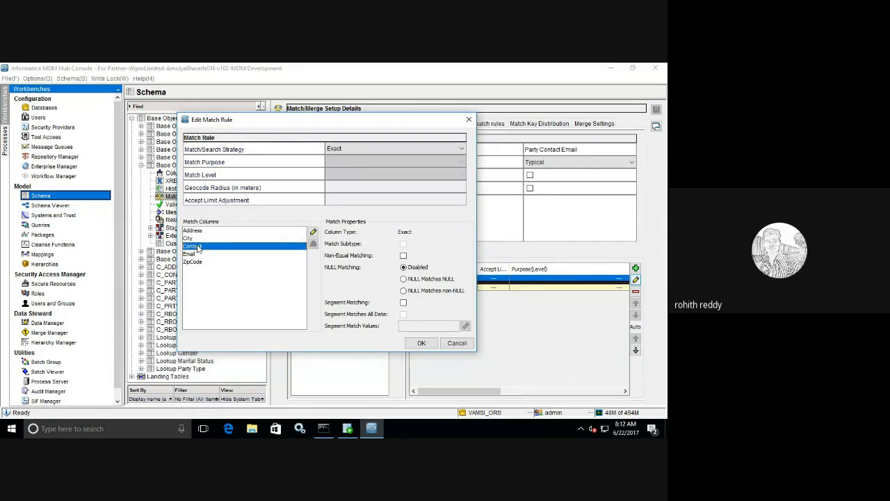
{"action": "left_click", "coordinate": [404, 255]}
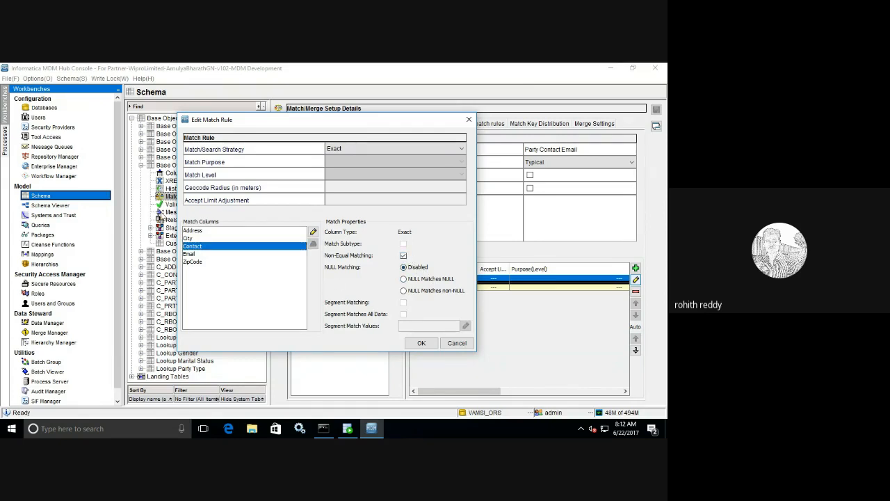
Step: Review the match properties of the Address, City, Email and ZipCode columns
{"action": "left_click", "coordinate": [193, 230]}
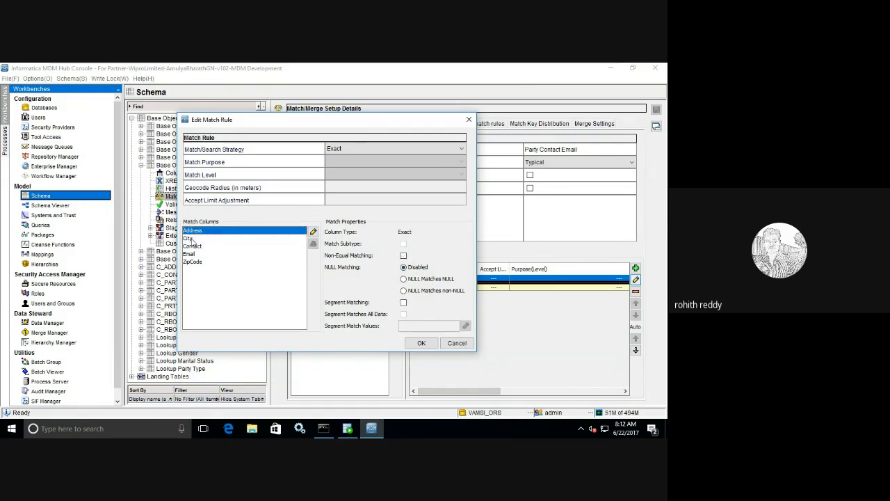
{"action": "left_click", "coordinate": [193, 239]}
{"action": "left_click", "coordinate": [193, 253]}
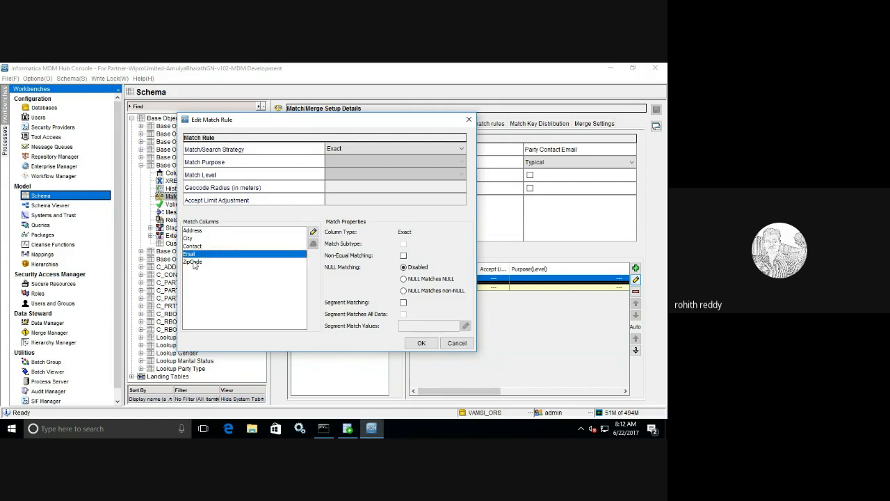
{"action": "left_click", "coordinate": [194, 262]}
{"action": "left_click", "coordinate": [196, 232]}
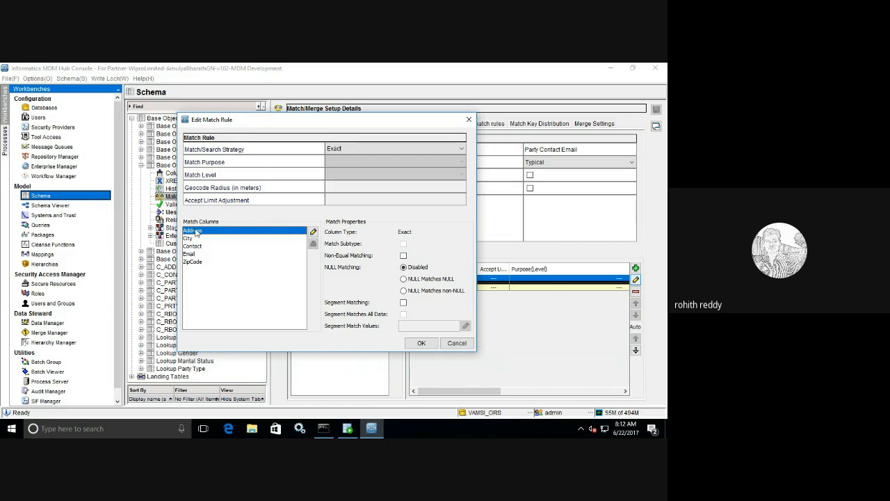
{"action": "left_click", "coordinate": [194, 239]}
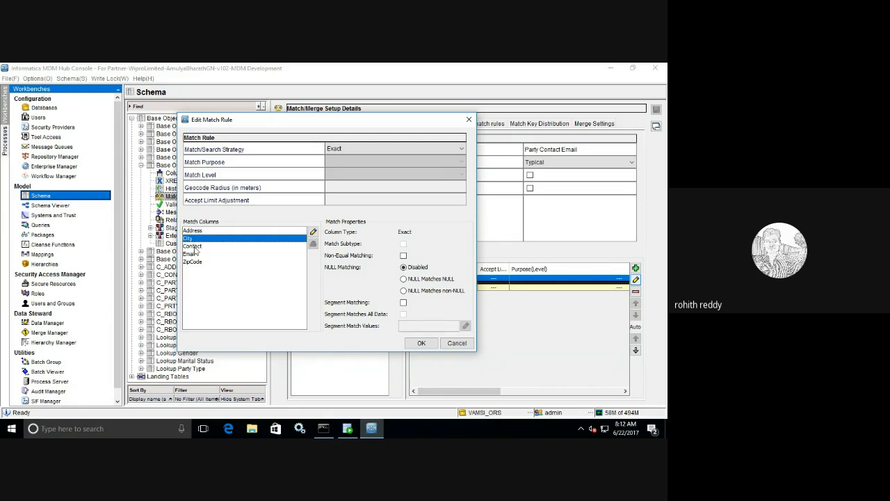
Step: Review the Contact, Email and ZipCode properties, then clear Non-Equal Matching for Contact
{"action": "left_click", "coordinate": [194, 247]}
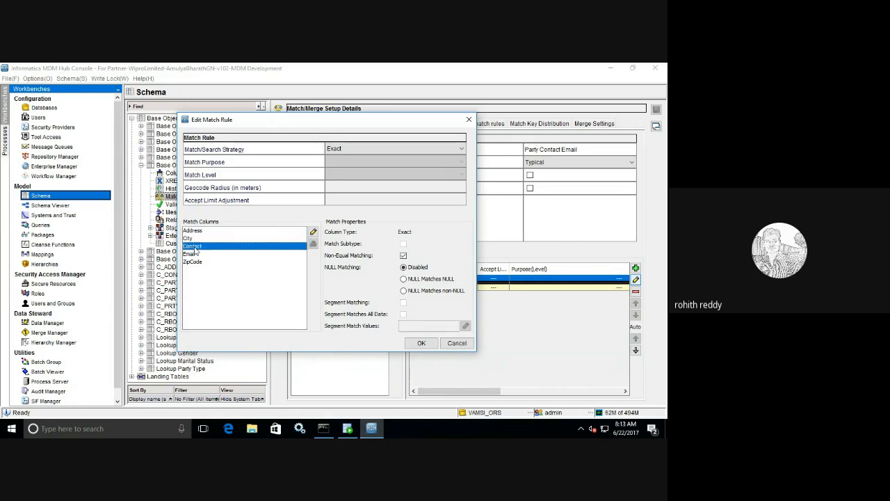
{"action": "left_click", "coordinate": [198, 255]}
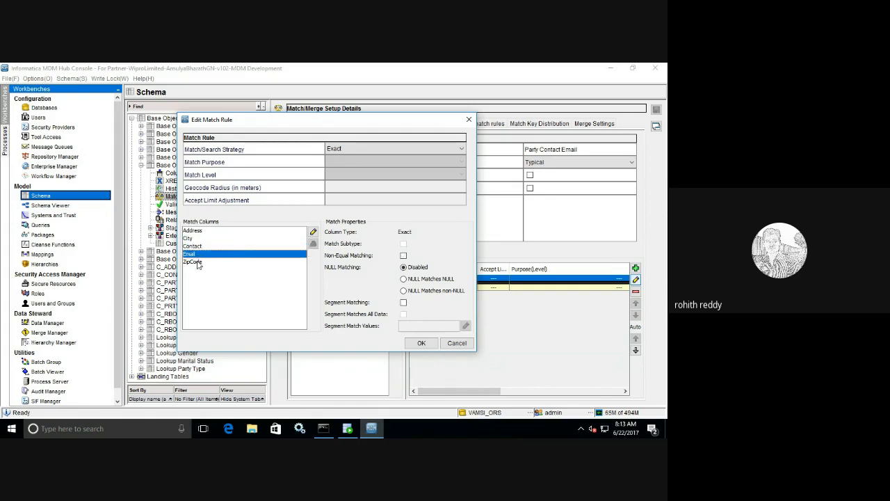
{"action": "left_click", "coordinate": [198, 262]}
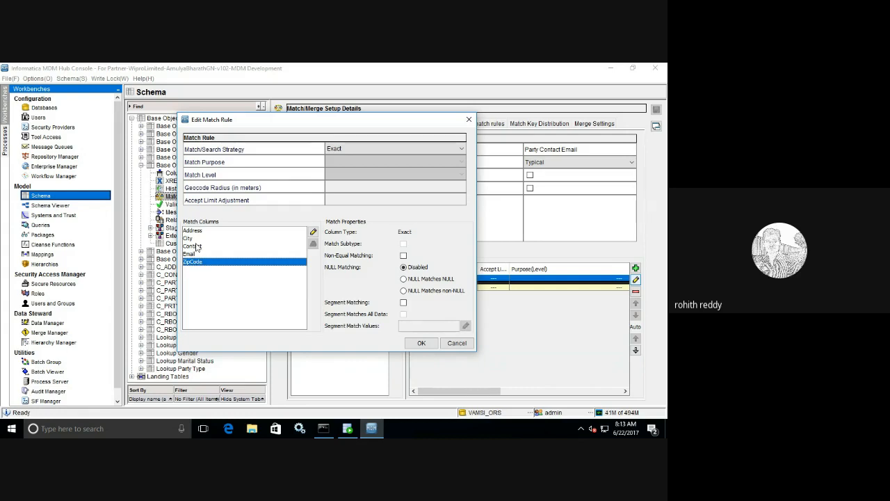
{"action": "left_click", "coordinate": [196, 245]}
{"action": "left_click", "coordinate": [403, 255]}
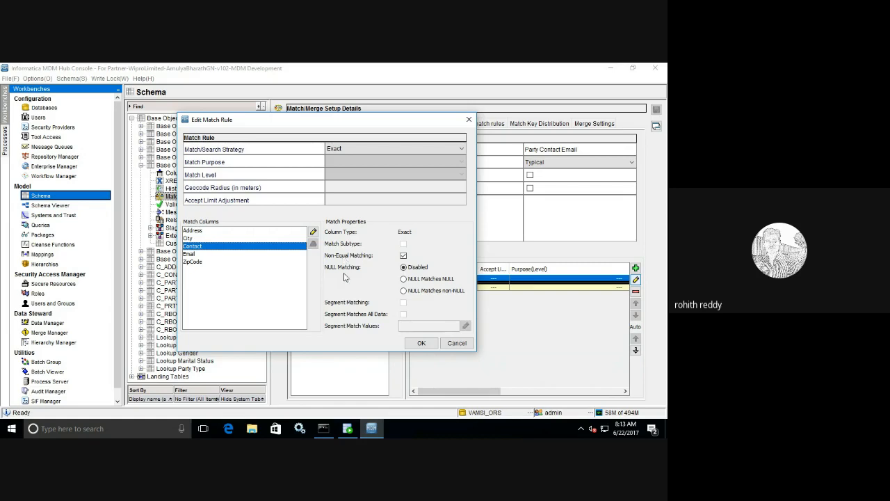
{"action": "left_click", "coordinate": [403, 256]}
{"action": "left_click", "coordinate": [412, 280]}
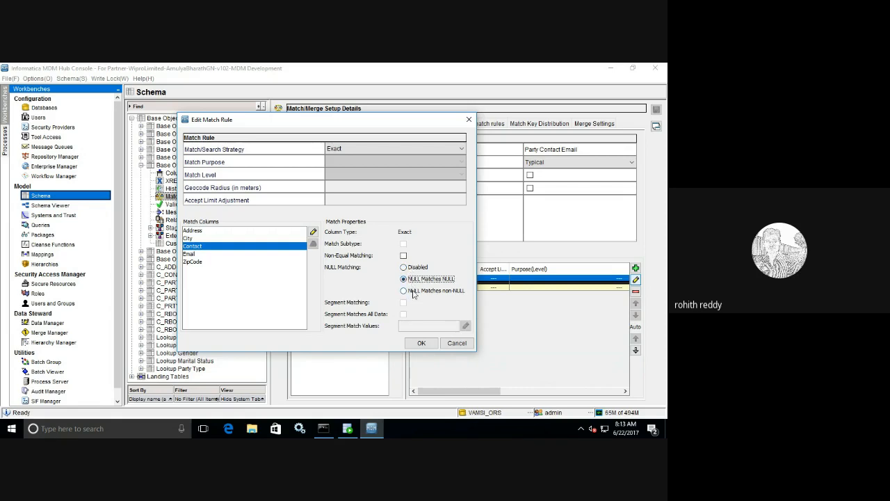
{"action": "left_click", "coordinate": [413, 292]}
{"action": "left_click", "coordinate": [414, 279]}
{"action": "left_click", "coordinate": [403, 290]}
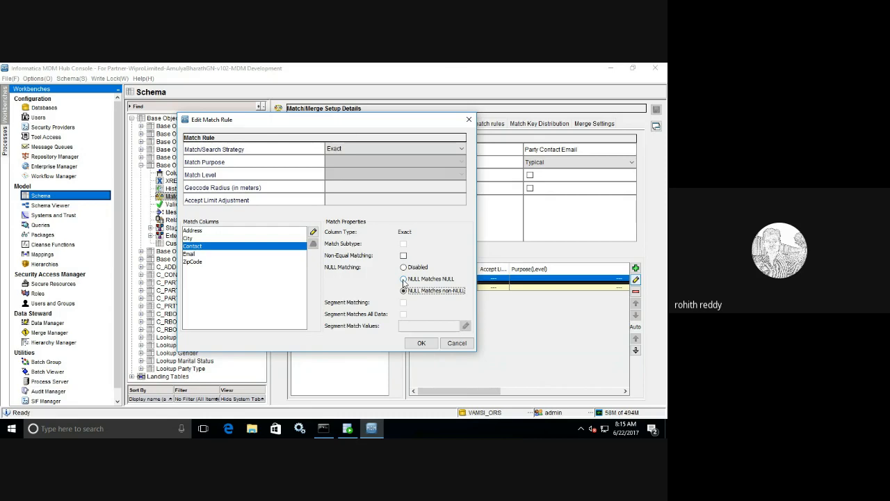
{"action": "left_click", "coordinate": [403, 280]}
{"action": "left_click", "coordinate": [197, 232]}
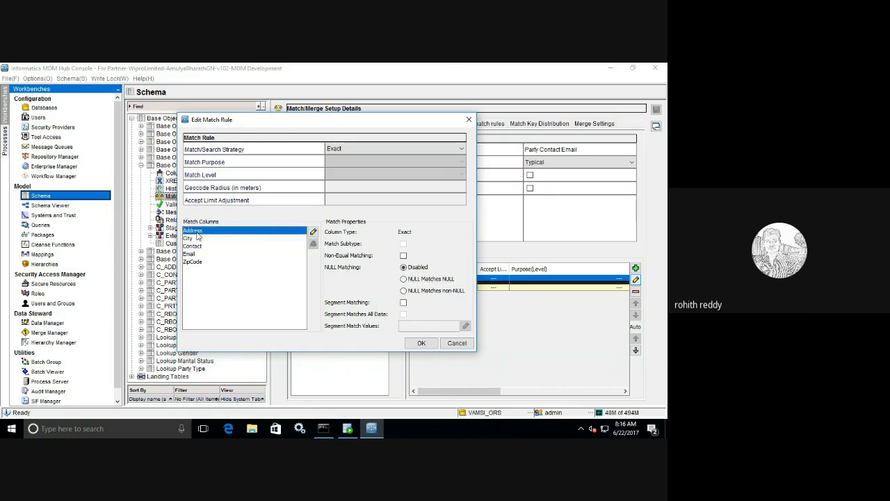
{"action": "left_click", "coordinate": [187, 238]}
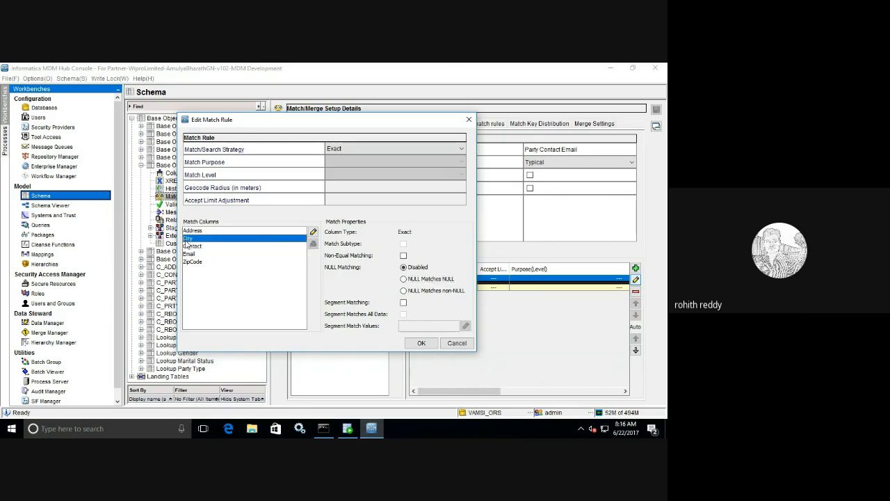
{"action": "left_click", "coordinate": [196, 249]}
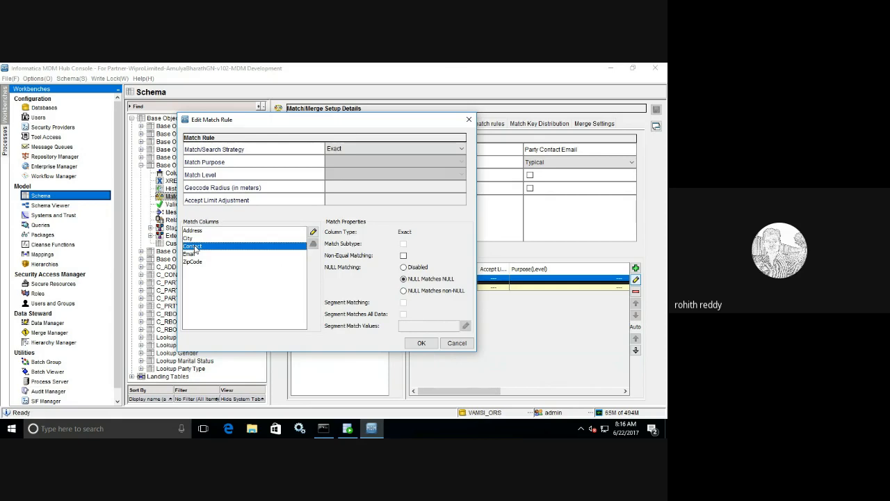
{"action": "left_click", "coordinate": [195, 254]}
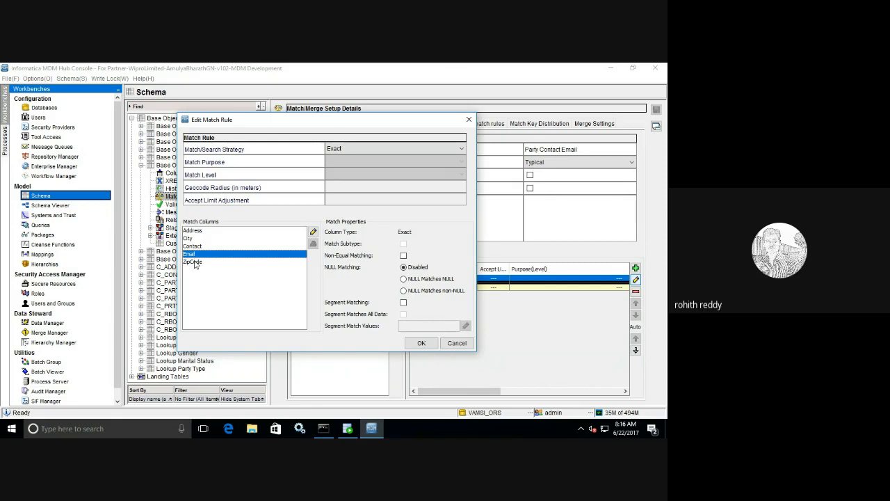
{"action": "left_click", "coordinate": [196, 263]}
{"action": "left_click", "coordinate": [192, 231]}
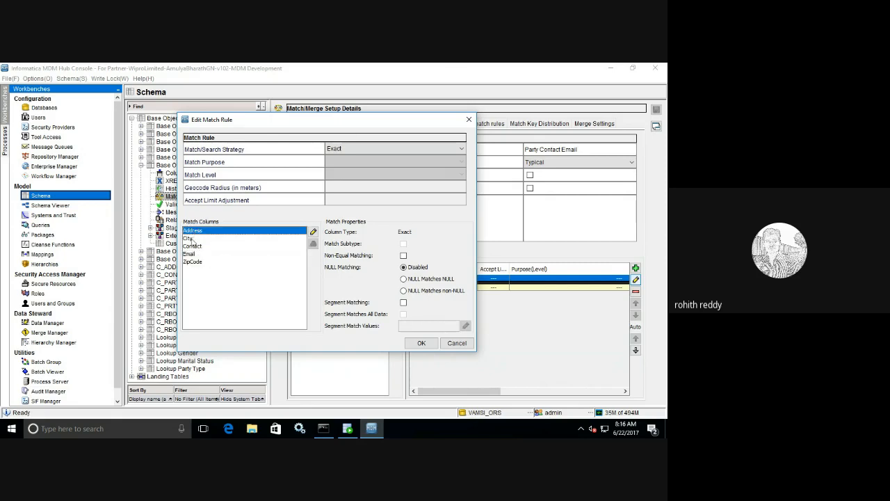
{"action": "left_click", "coordinate": [190, 238]}
{"action": "left_click", "coordinate": [193, 246]}
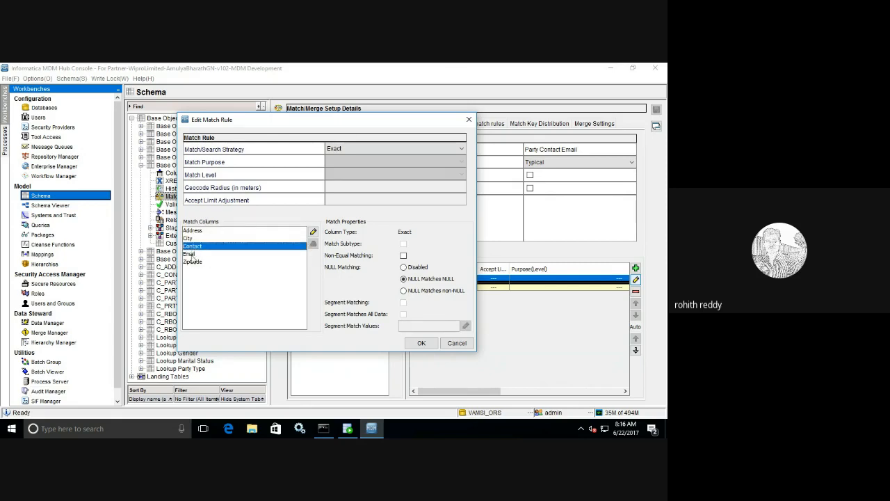
{"action": "left_click", "coordinate": [190, 254]}
{"action": "left_click", "coordinate": [193, 261]}
{"action": "left_click", "coordinate": [196, 233]}
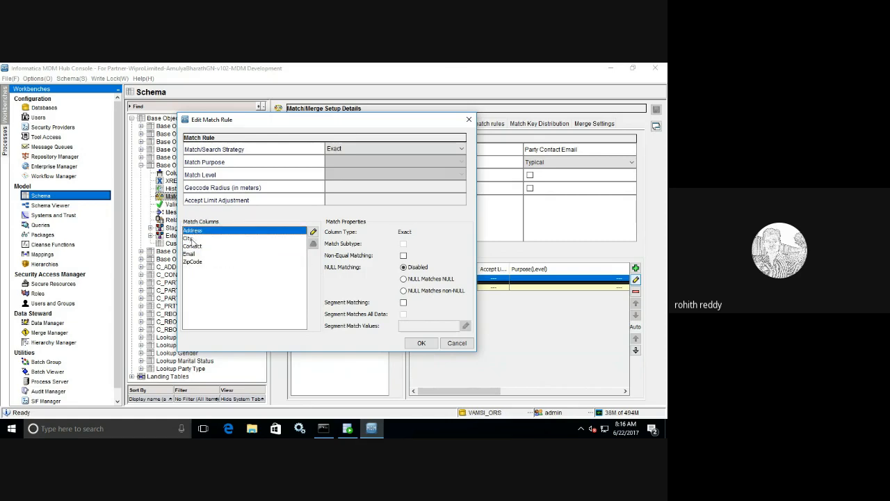
{"action": "left_click", "coordinate": [190, 238]}
{"action": "left_click", "coordinate": [198, 246]}
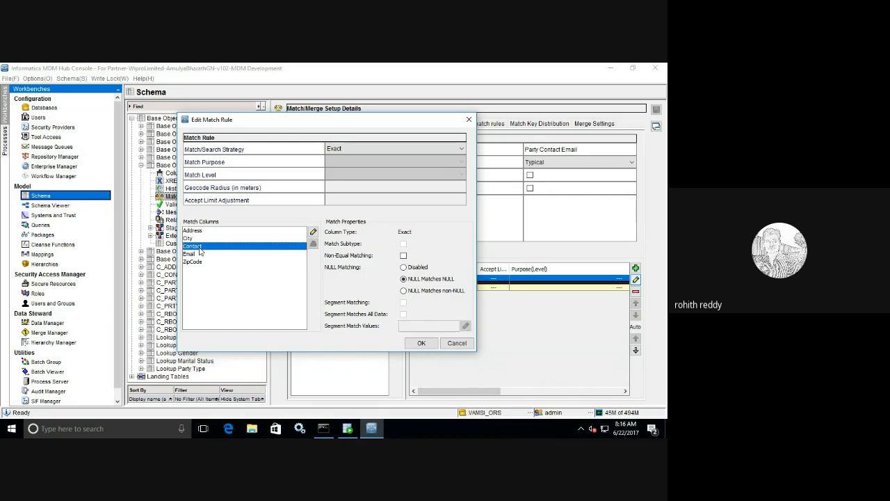
{"action": "left_click", "coordinate": [194, 255]}
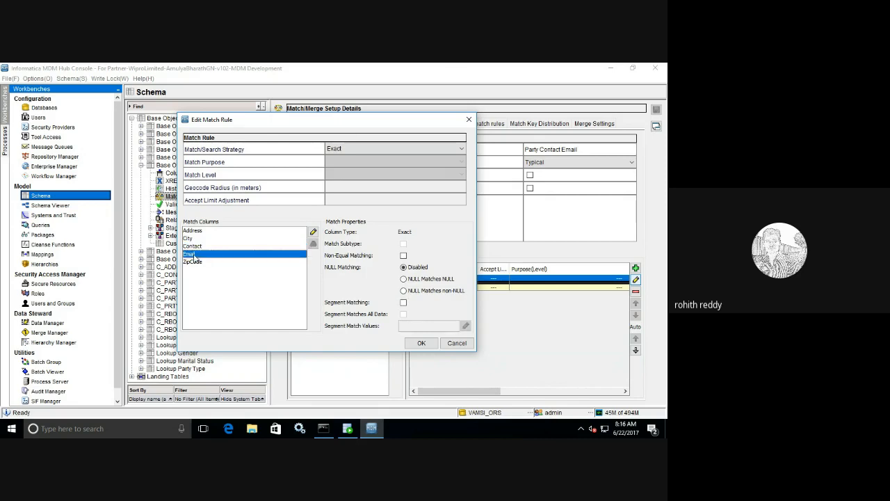
{"action": "left_click", "coordinate": [194, 261]}
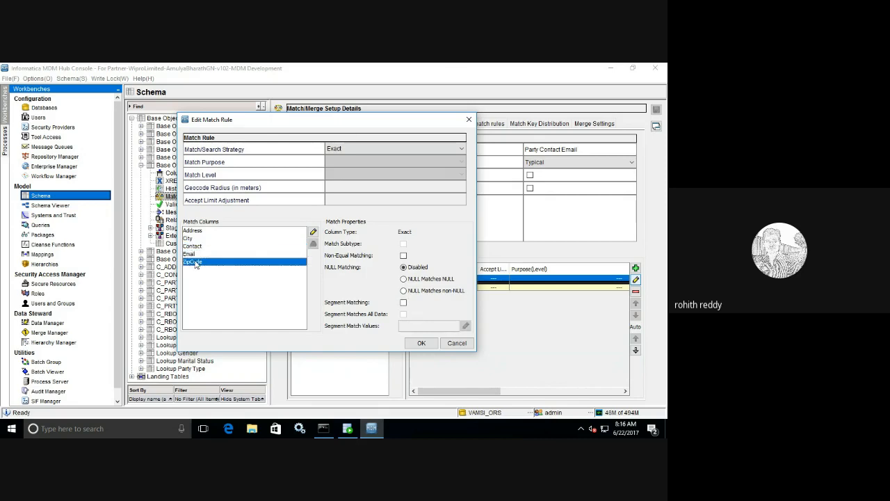
{"action": "left_click", "coordinate": [197, 246]}
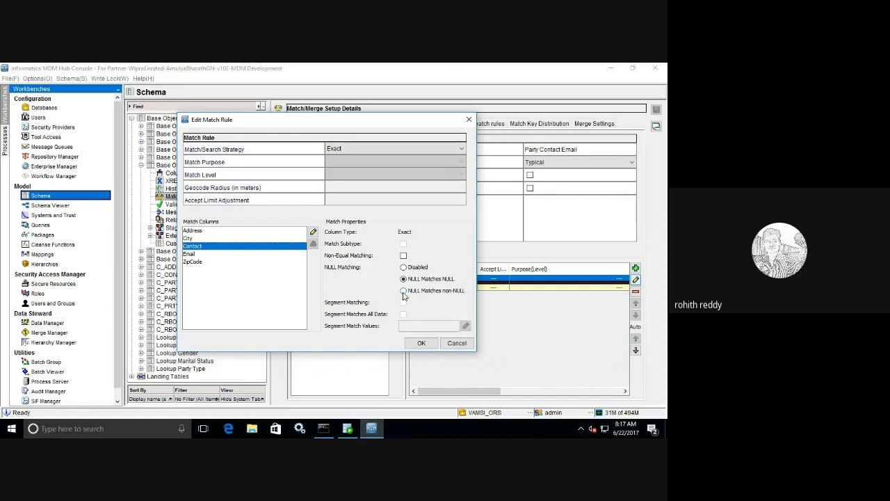
{"action": "left_click", "coordinate": [403, 292]}
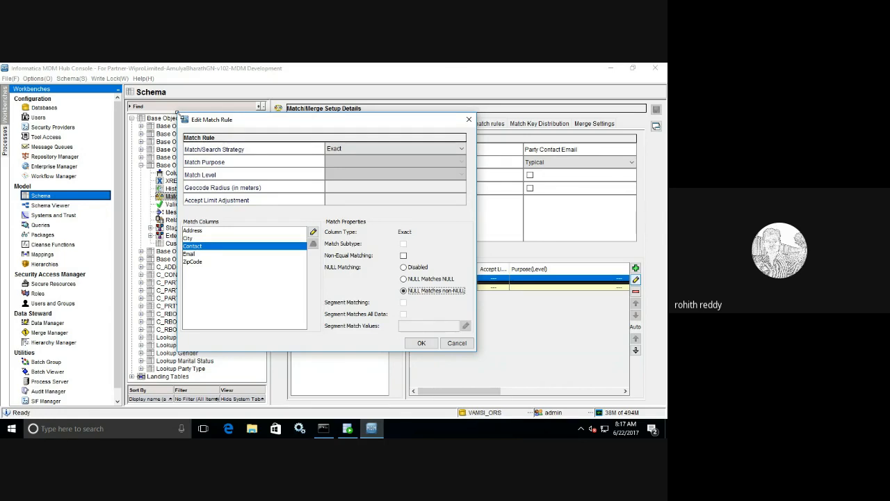
{"action": "left_click_drag", "start_coordinate": [184, 120], "coordinate": [179, 112]}
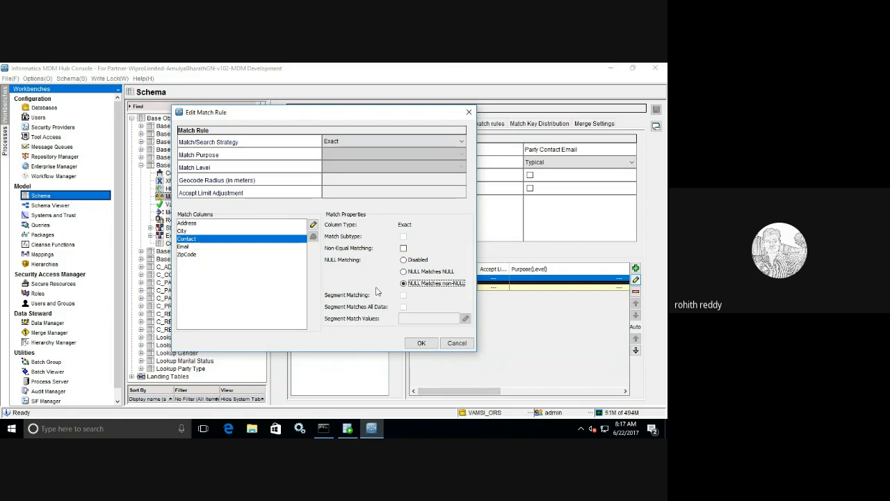
{"action": "left_click", "coordinate": [404, 260]}
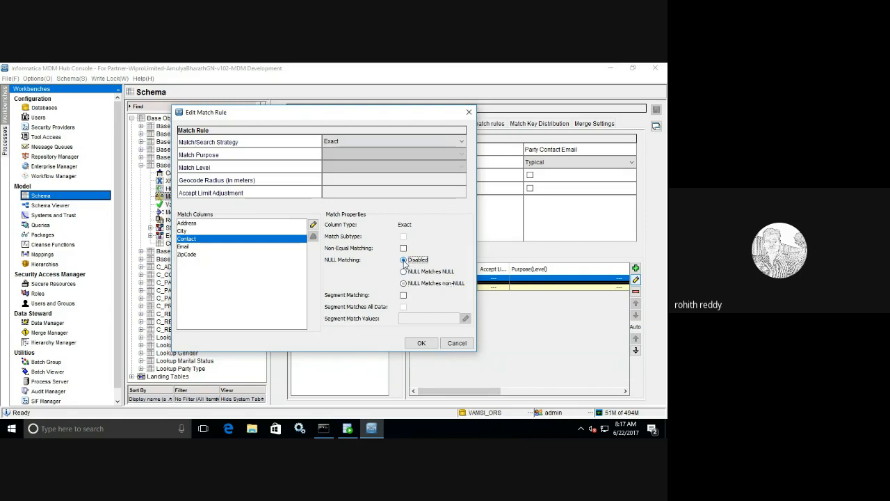
Step: Enable Segment Matching for Contact and open its Segment Match Values editor
{"action": "left_click", "coordinate": [403, 297]}
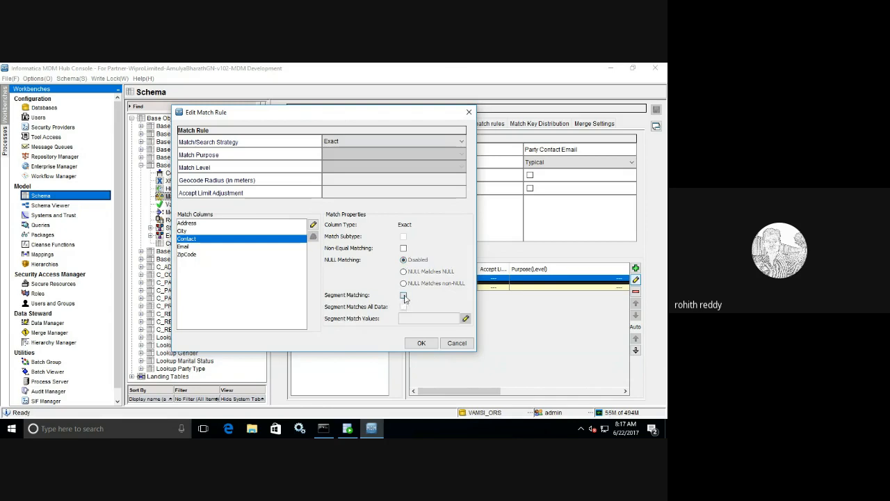
{"action": "left_click", "coordinate": [403, 297]}
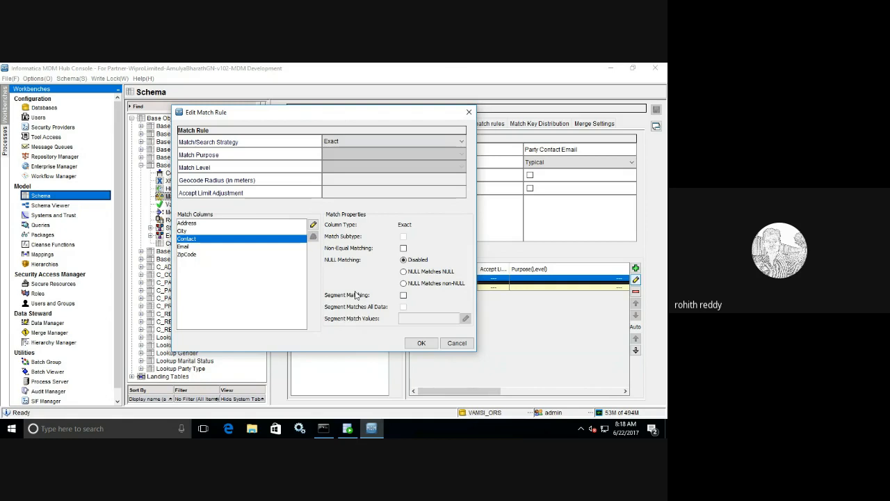
{"action": "left_click", "coordinate": [403, 295]}
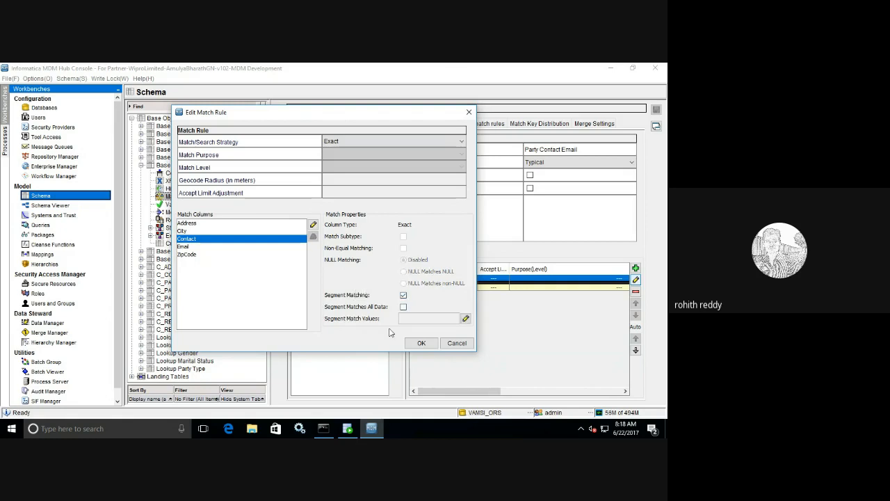
{"action": "left_click", "coordinate": [465, 318]}
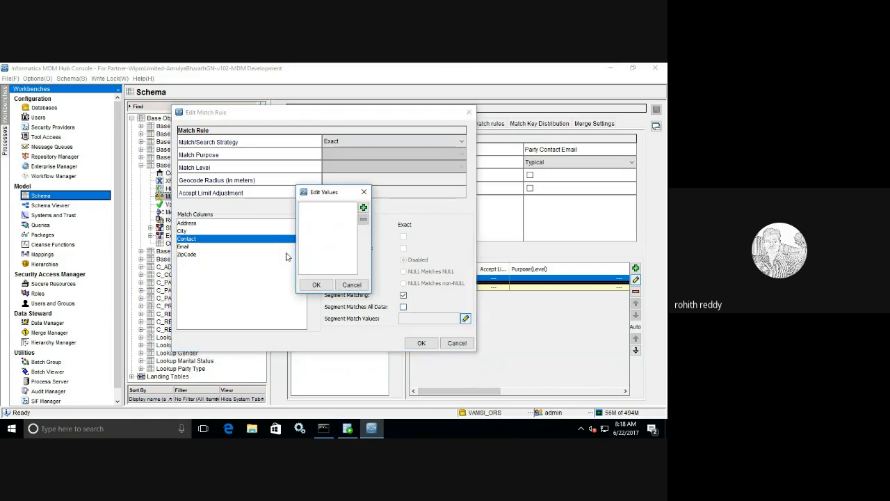
Step: Close Contact's values list unchanged, enable Segment Matching for City and open its values
{"action": "left_click", "coordinate": [363, 208]}
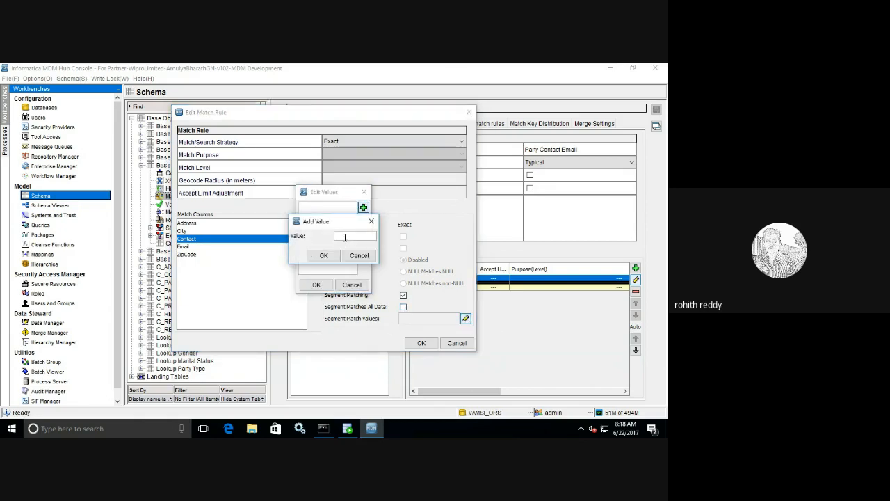
{"action": "left_click", "coordinate": [360, 256]}
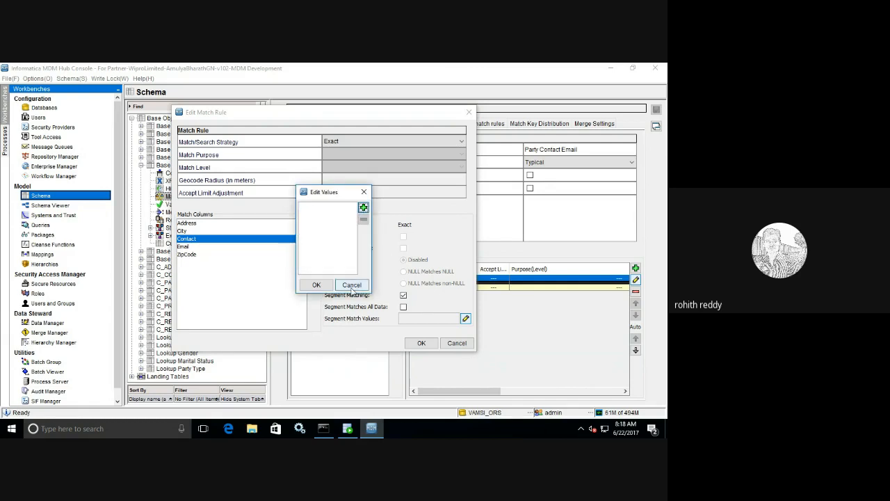
{"action": "left_click", "coordinate": [351, 284]}
{"action": "left_click", "coordinate": [187, 231]}
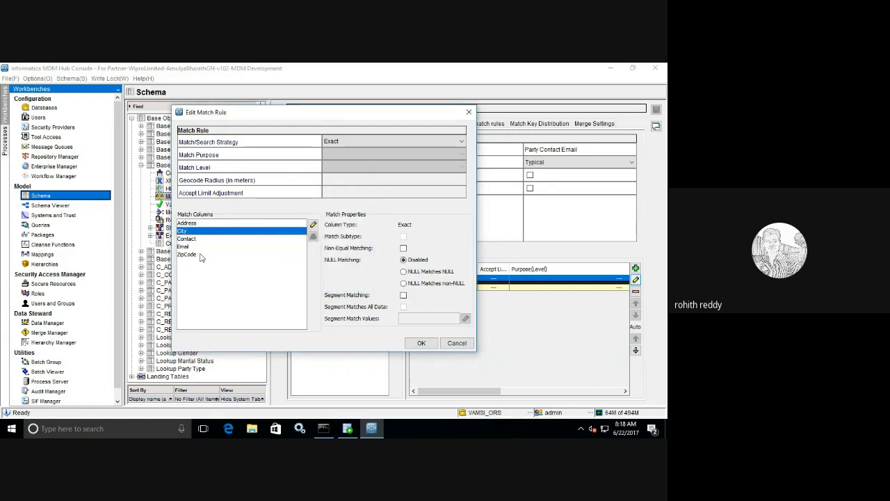
{"action": "left_click", "coordinate": [404, 296]}
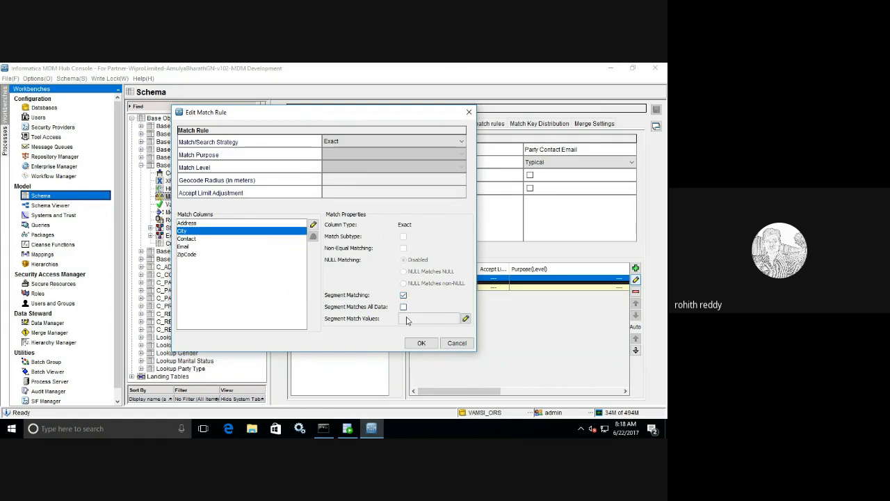
{"action": "left_click", "coordinate": [465, 318]}
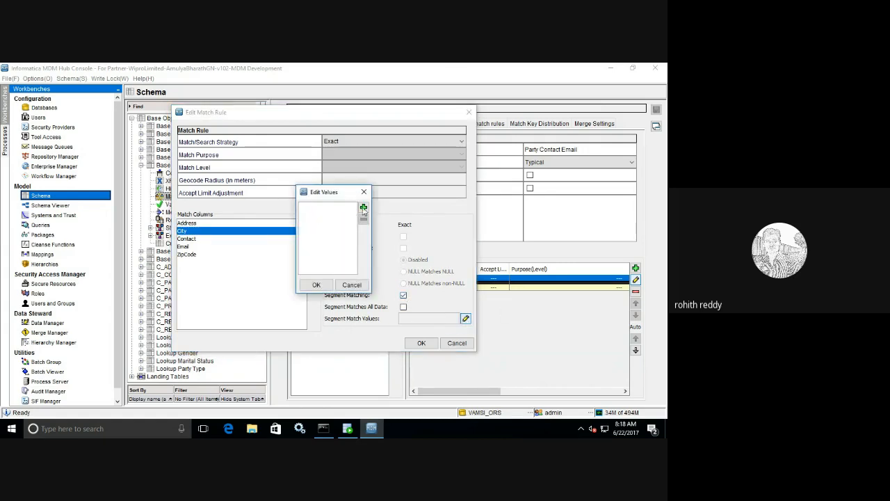
Step: Add Hyd and Beng as City segment match values
{"action": "left_click", "coordinate": [363, 207]}
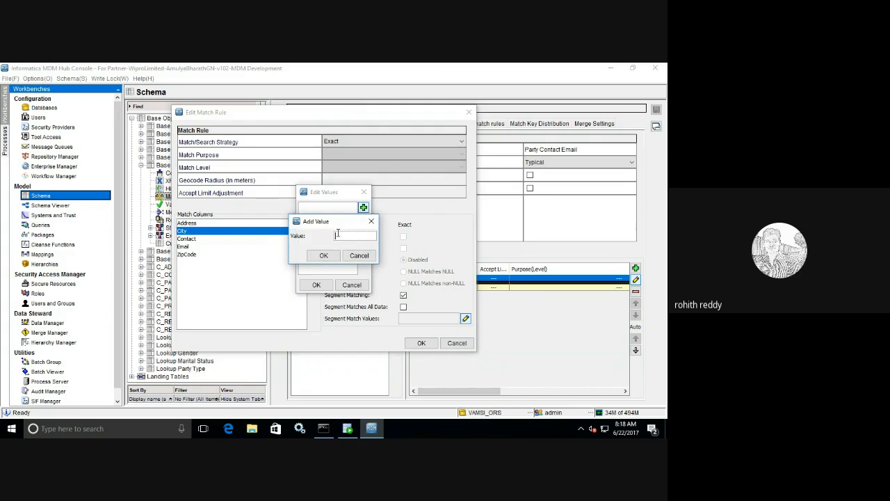
{"action": "type", "text": "Hyd"}
{"action": "left_click", "coordinate": [324, 256]}
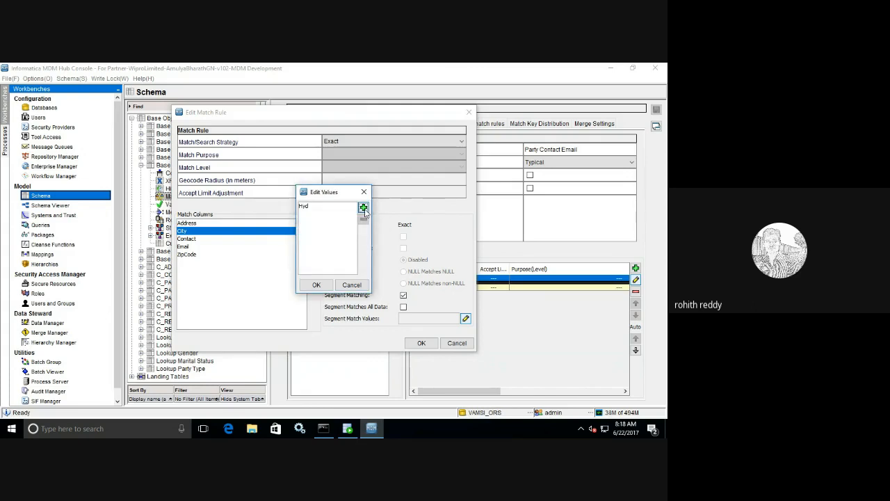
{"action": "left_click", "coordinate": [363, 208]}
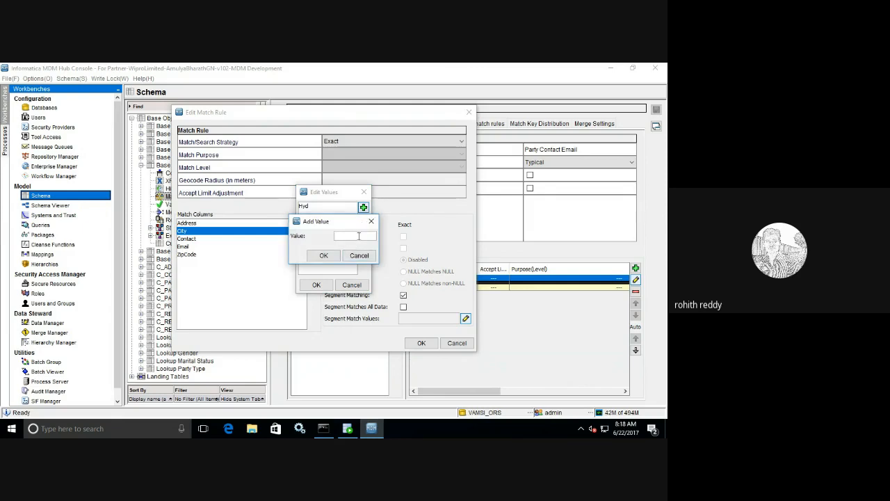
{"action": "type", "text": "Beng"}
{"action": "left_click", "coordinate": [324, 255]}
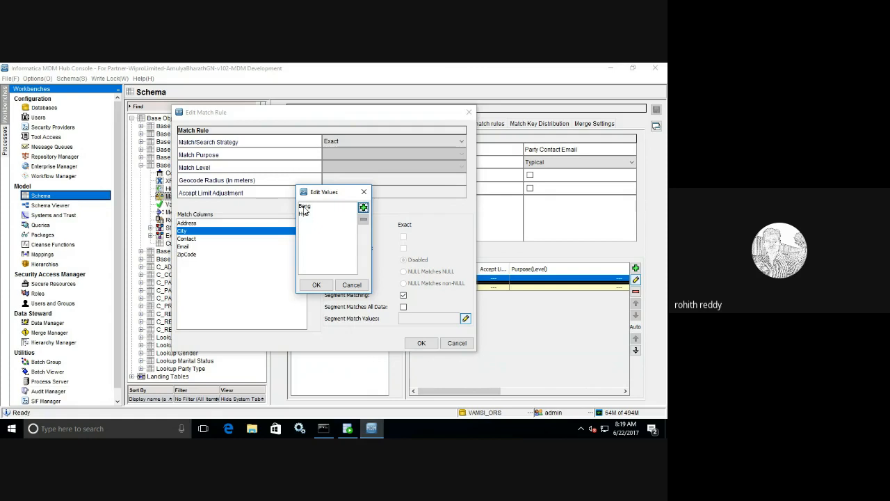
Step: Delete the Beng and Hyd values and accept the empty segment value list
{"action": "left_click", "coordinate": [304, 206]}
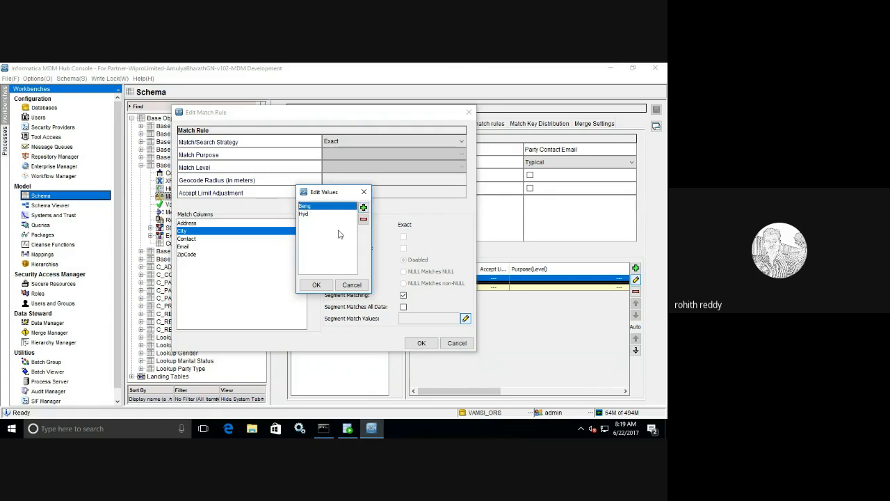
{"action": "left_click", "coordinate": [363, 219]}
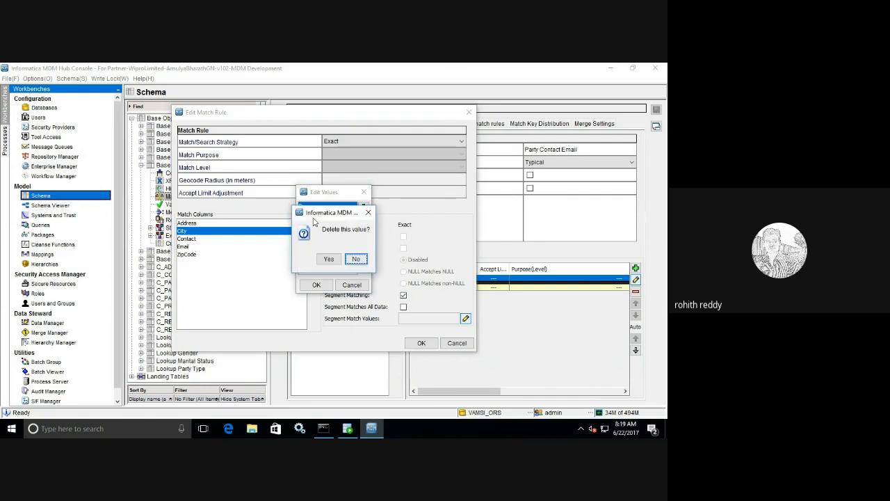
{"action": "left_click", "coordinate": [330, 260]}
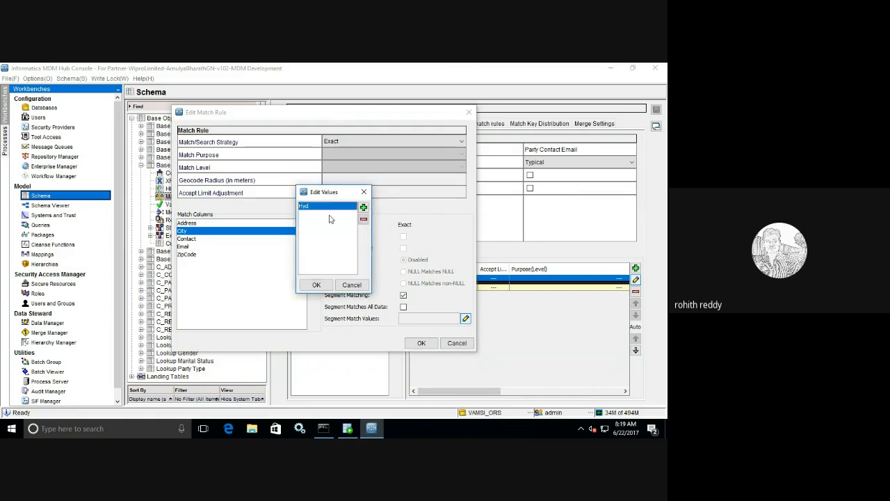
{"action": "left_click", "coordinate": [313, 207]}
{"action": "left_click", "coordinate": [362, 219]}
{"action": "left_click", "coordinate": [328, 260]}
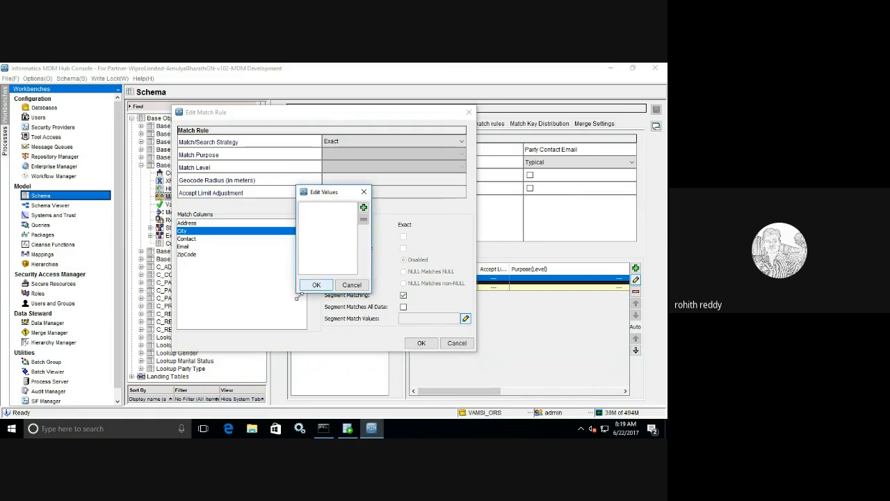
{"action": "left_click", "coordinate": [316, 285]}
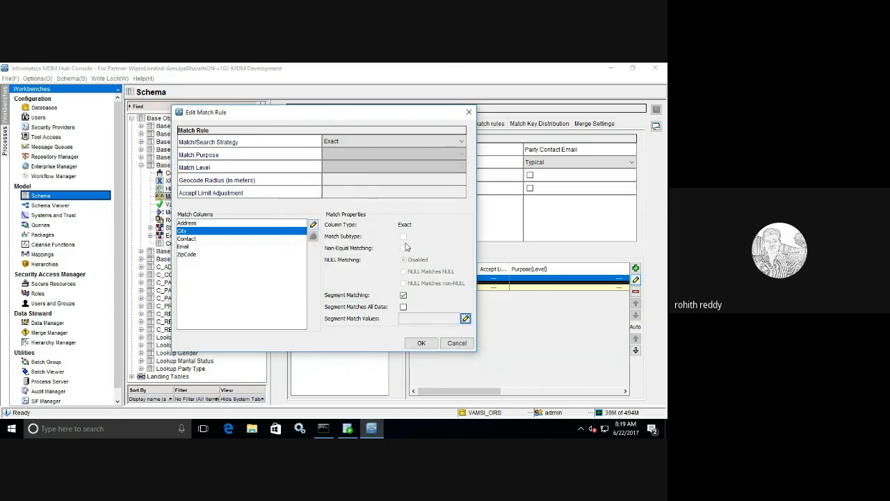
Step: Keep Segment Matching on for City, enable Segment Matches All Data, and open its values
{"action": "left_click", "coordinate": [404, 296]}
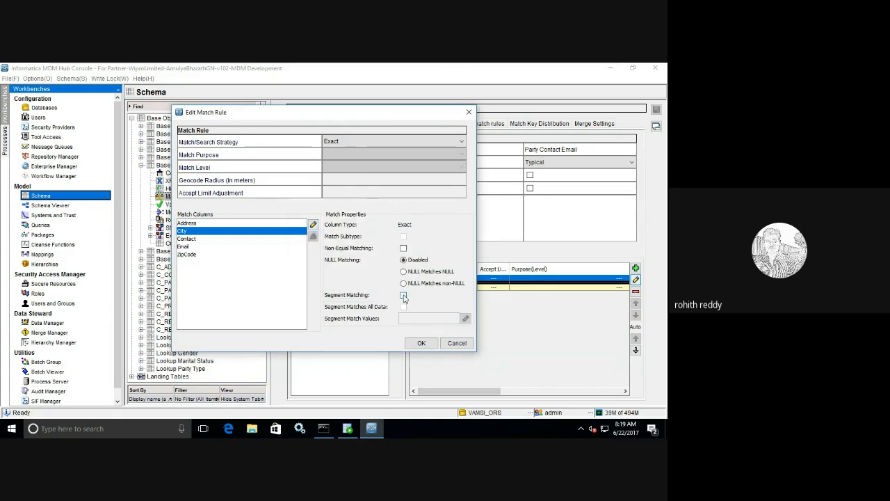
{"action": "left_click", "coordinate": [404, 296]}
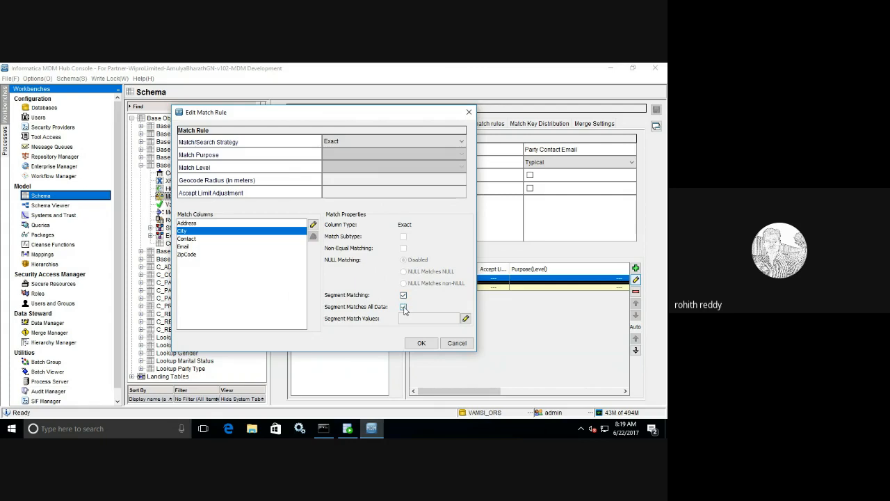
{"action": "left_click", "coordinate": [404, 308]}
{"action": "left_click", "coordinate": [465, 318]}
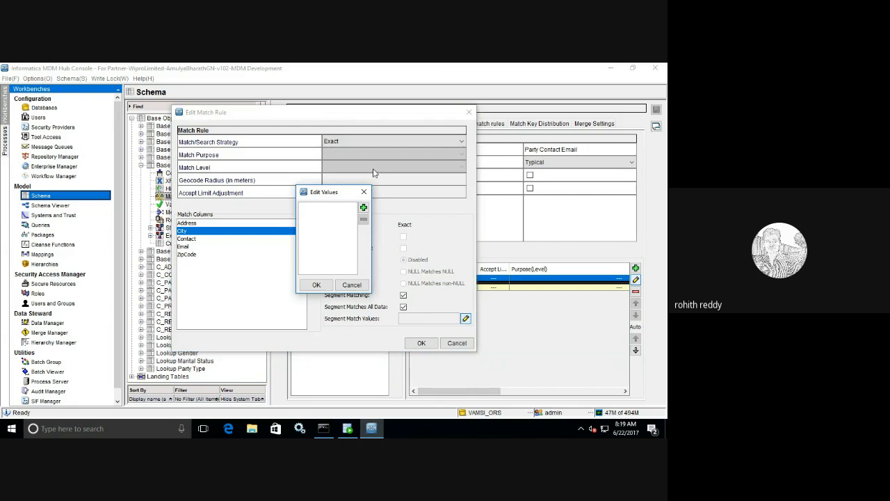
Step: Add Hyd and Bang as City's segment match values and apply them
{"action": "left_click", "coordinate": [363, 207]}
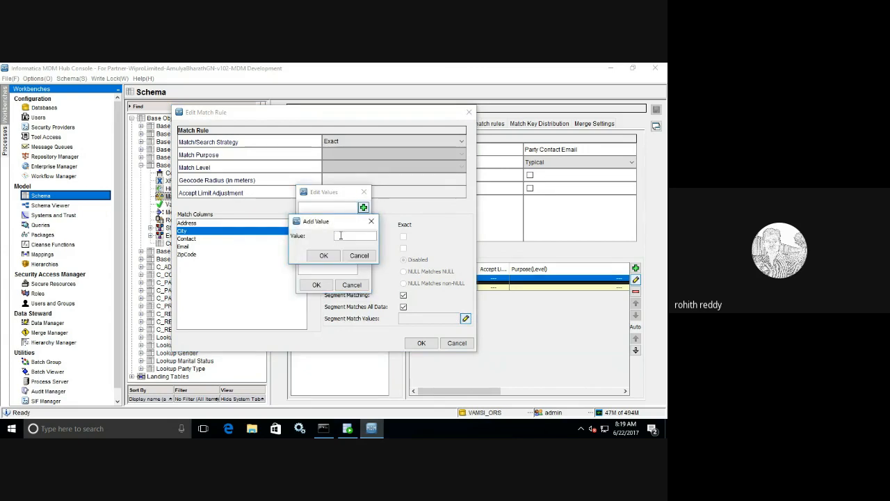
{"action": "type", "text": "Hyd"}
{"action": "left_click", "coordinate": [323, 256]}
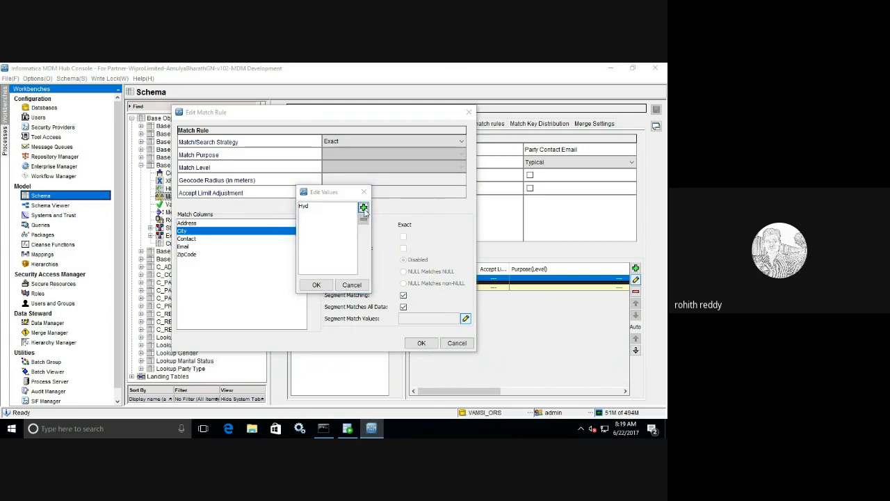
{"action": "left_click", "coordinate": [363, 208]}
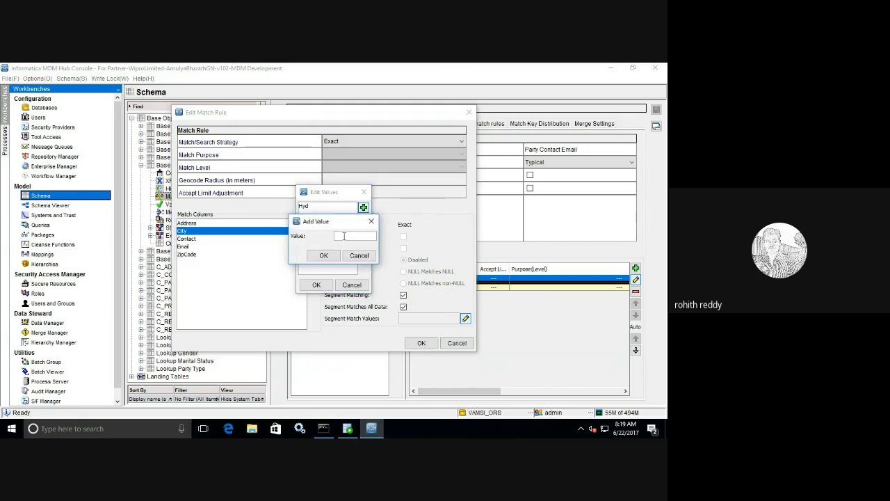
{"action": "type", "text": "ang"}
{"action": "left_click", "coordinate": [322, 255]}
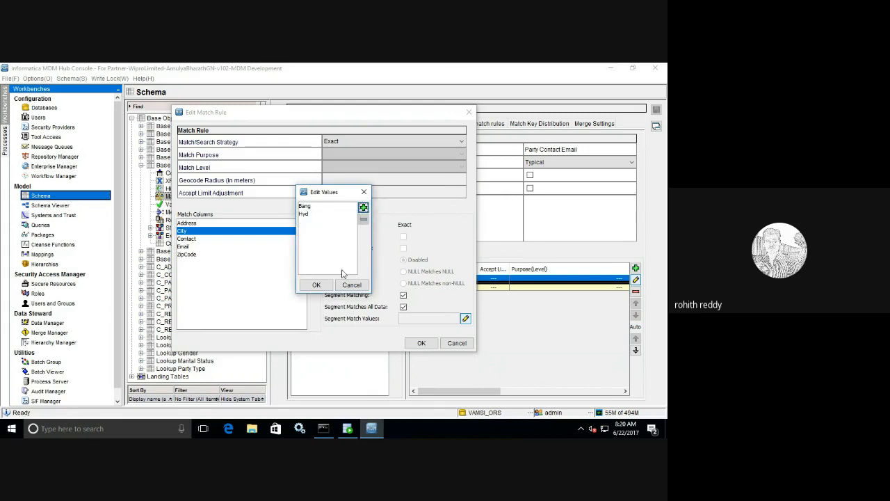
{"action": "left_click", "coordinate": [316, 284]}
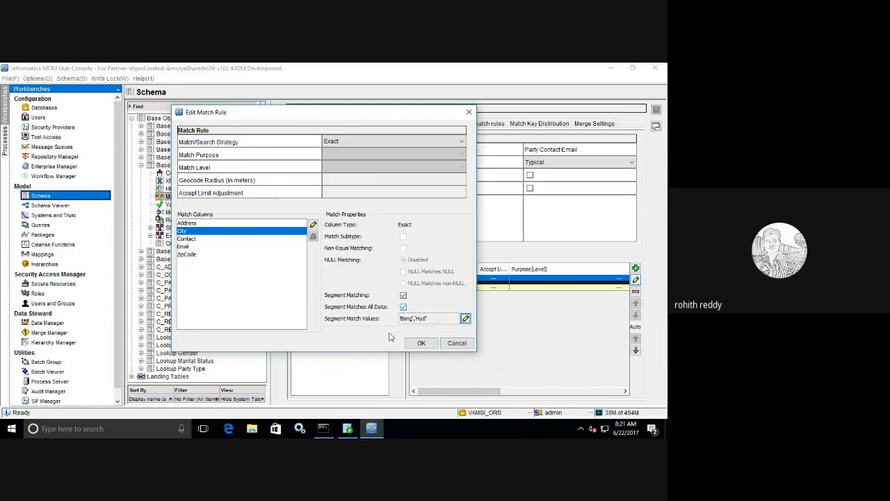
Step: Minimise all windows with Show Desktop to reach the PowerPoint deck
{"action": "left_click", "coordinate": [665, 429]}
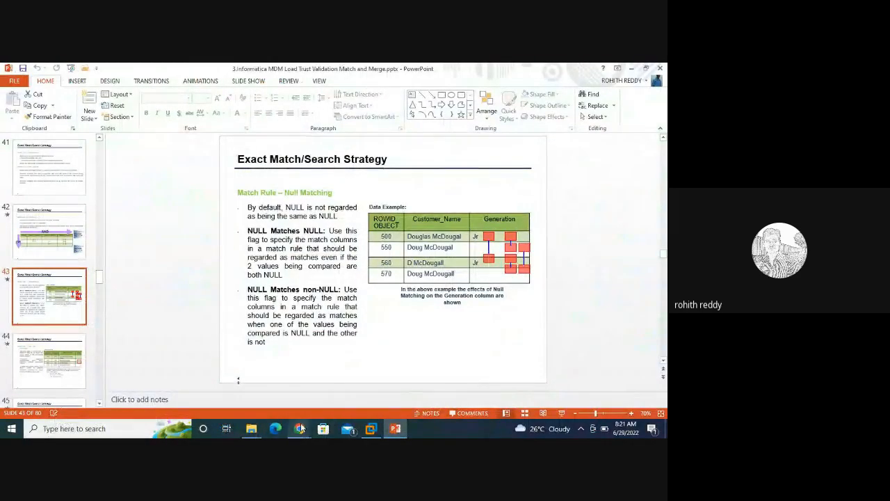
Step: Create a blank 'New Microsoft Excel Worksheet.xlsx' on the desktop and open it in Excel
{"action": "left_click", "coordinate": [251, 428]}
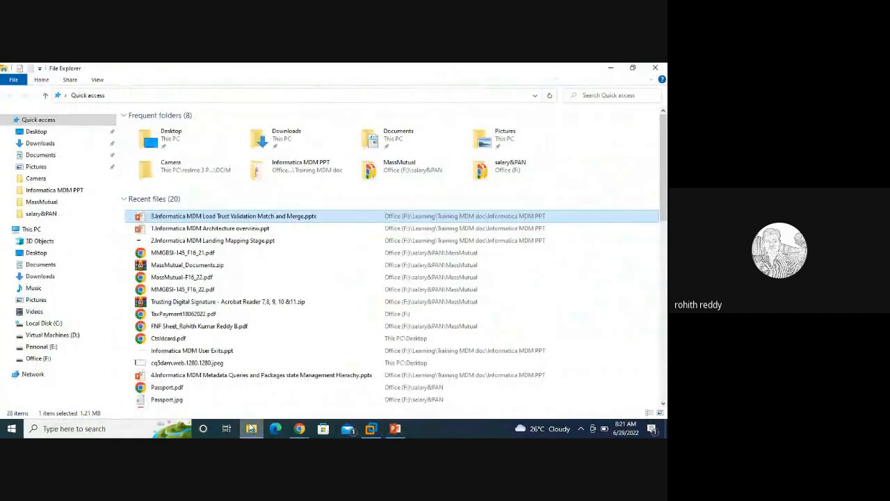
{"action": "left_click", "coordinate": [665, 428]}
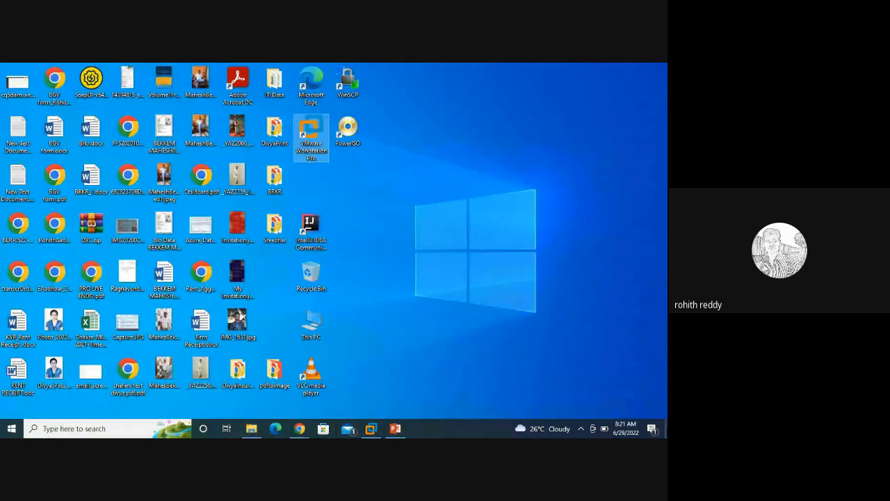
{"action": "right_click", "coordinate": [506, 299]}
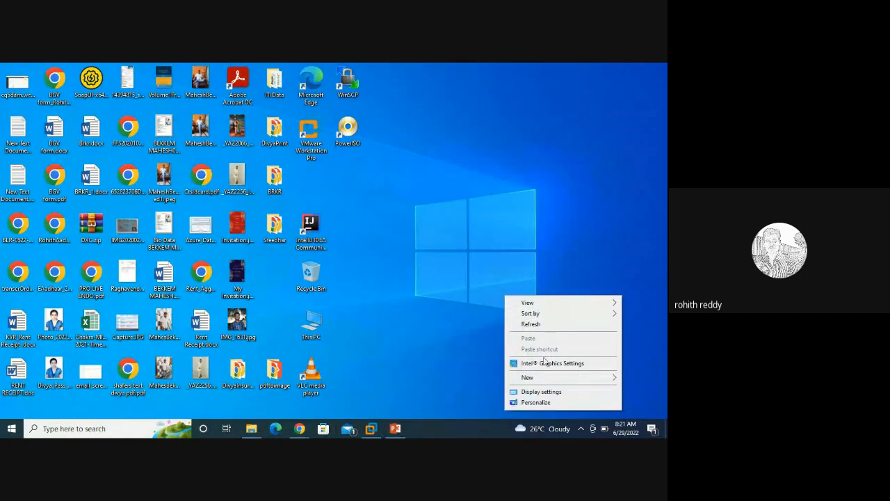
{"action": "mouse_move", "coordinate": [542, 379]}
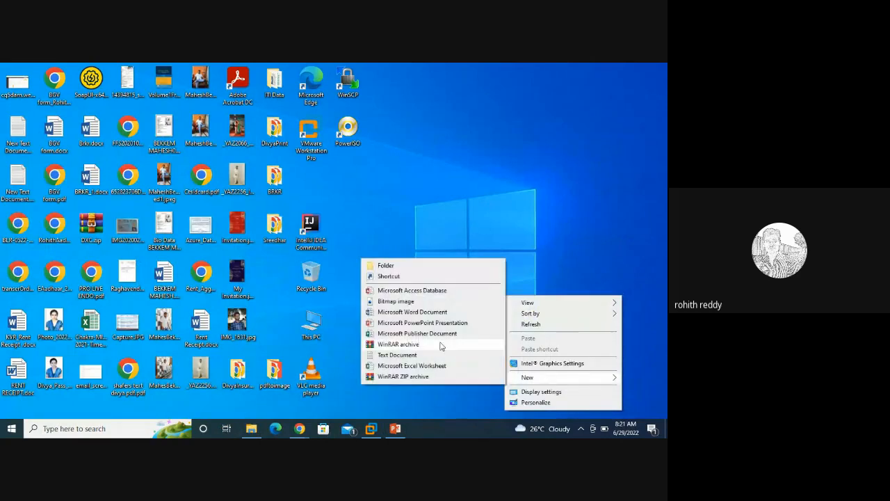
{"action": "left_click", "coordinate": [406, 368]}
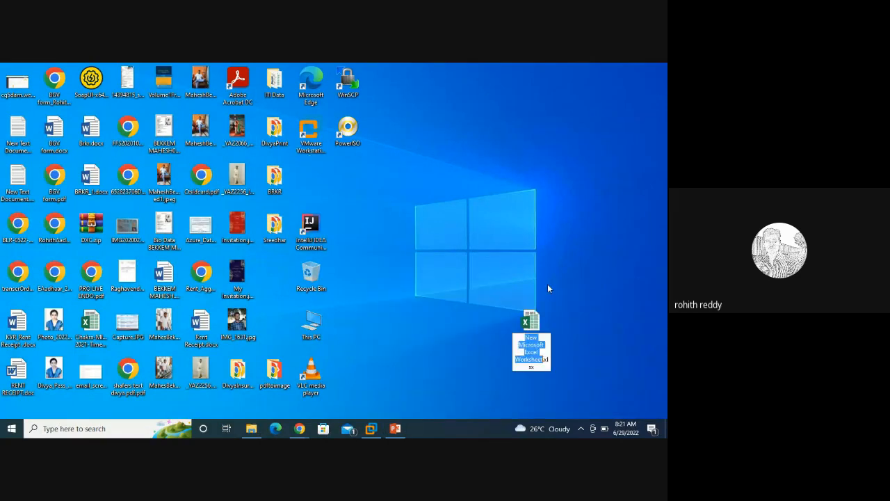
{"action": "left_click", "coordinate": [526, 326]}
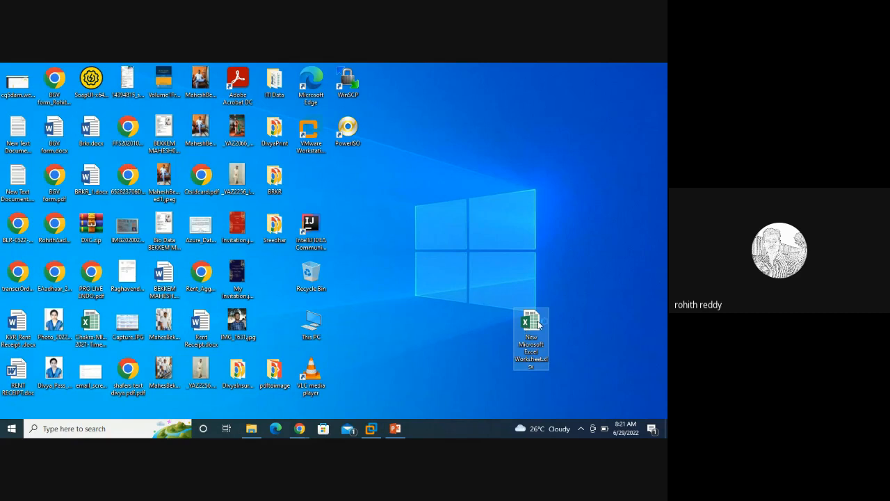
{"action": "double_click", "coordinate": [539, 325]}
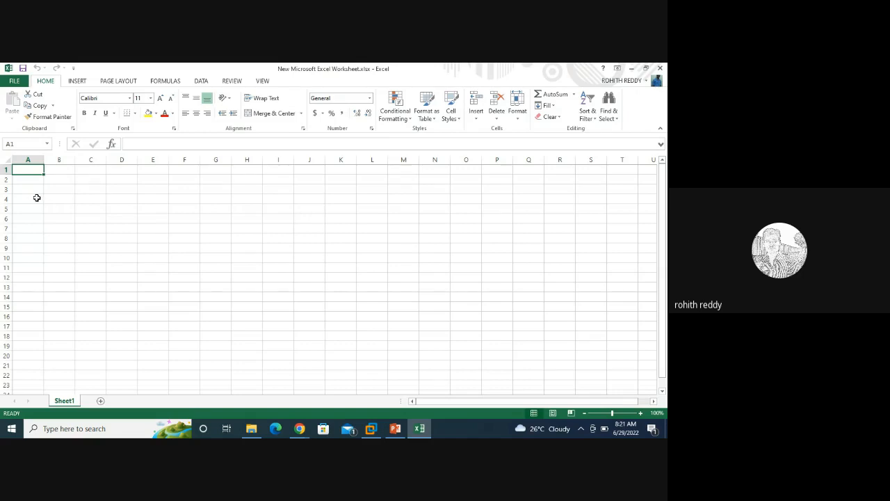
Step: Add the headers Name in A4 and City in B4
{"action": "left_click", "coordinate": [37, 197]}
{"action": "type", "text": "B"}
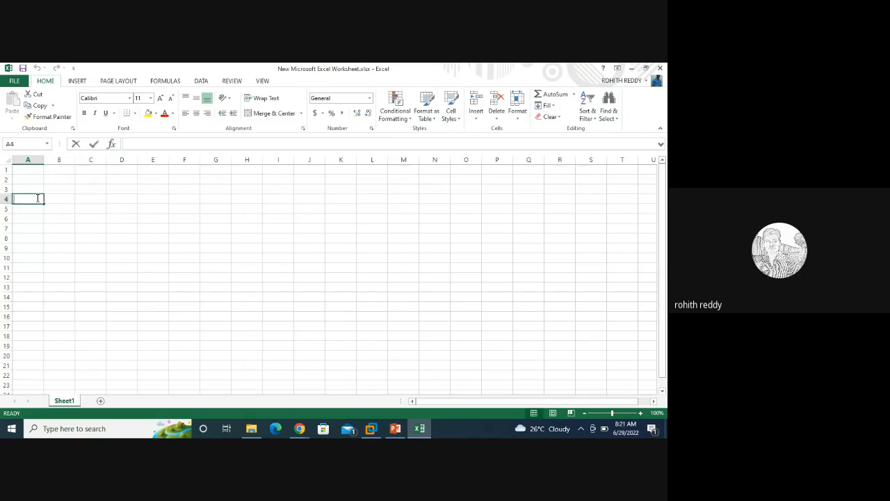
{"action": "type", "text": "Name"}
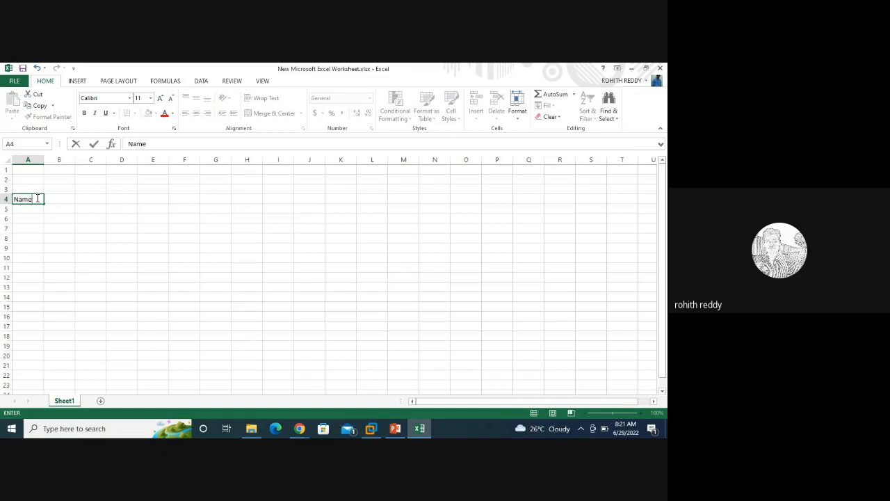
{"action": "left_click", "coordinate": [59, 199]}
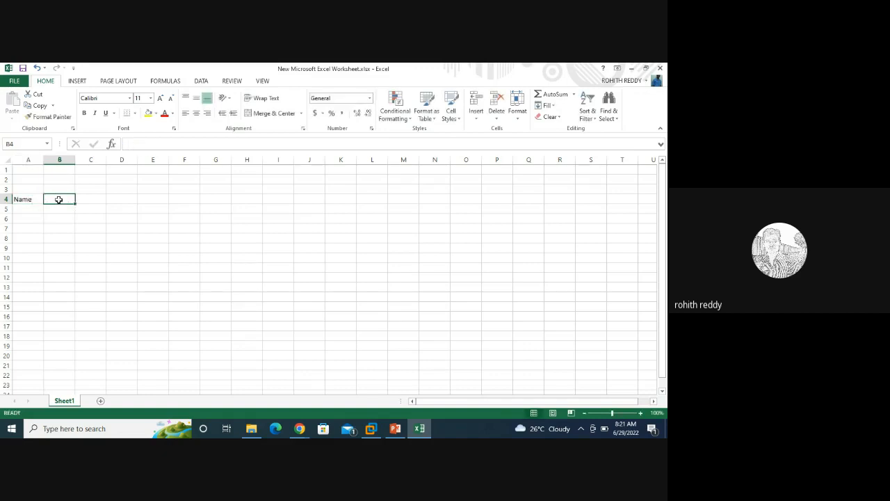
{"action": "type", "text": "Cl"}
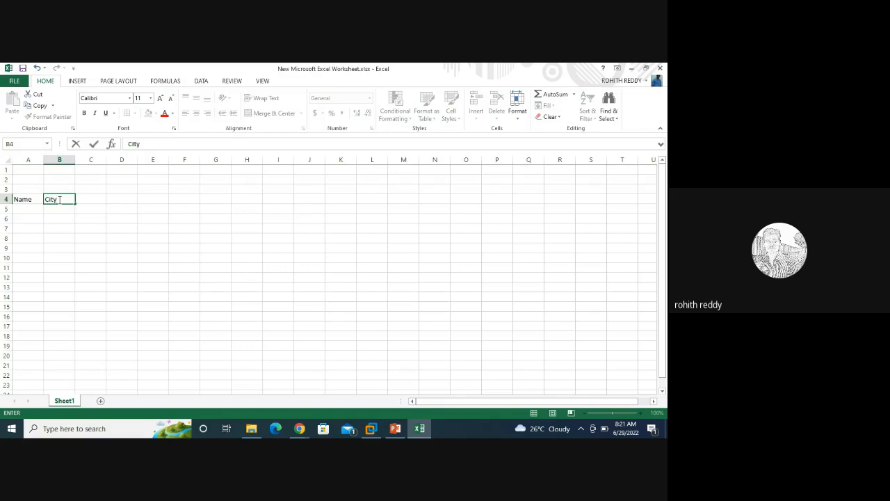
{"action": "type", "text": "ty"}
Step: Enter trial values 1 in A5, 2 in A7 and 3 in A6
{"action": "left_click", "coordinate": [32, 209]}
{"action": "type", "text": "1"}
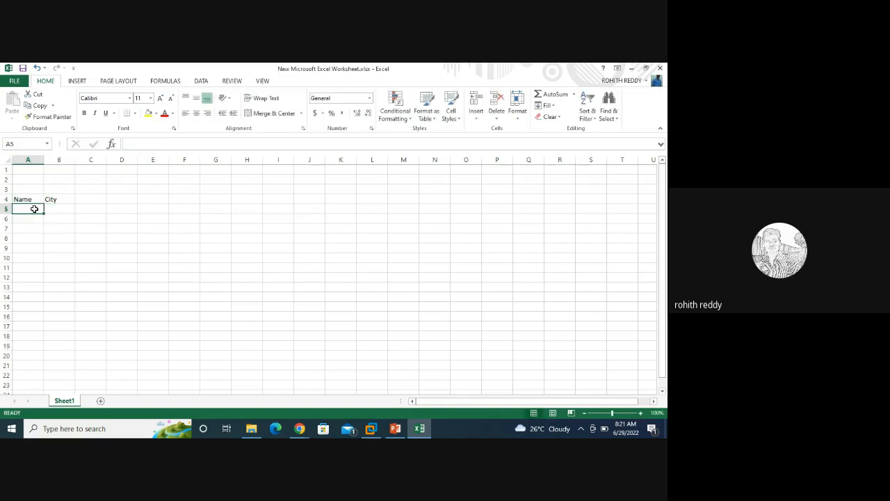
{"action": "left_click", "coordinate": [29, 226]}
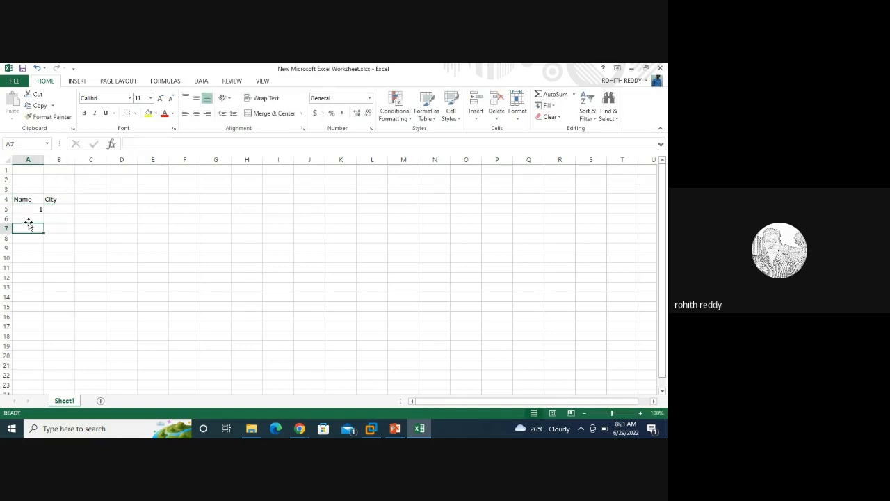
{"action": "type", "text": "2"}
{"action": "left_click", "coordinate": [42, 220]}
{"action": "type", "text": "3"}
{"action": "left_click", "coordinate": [38, 240]}
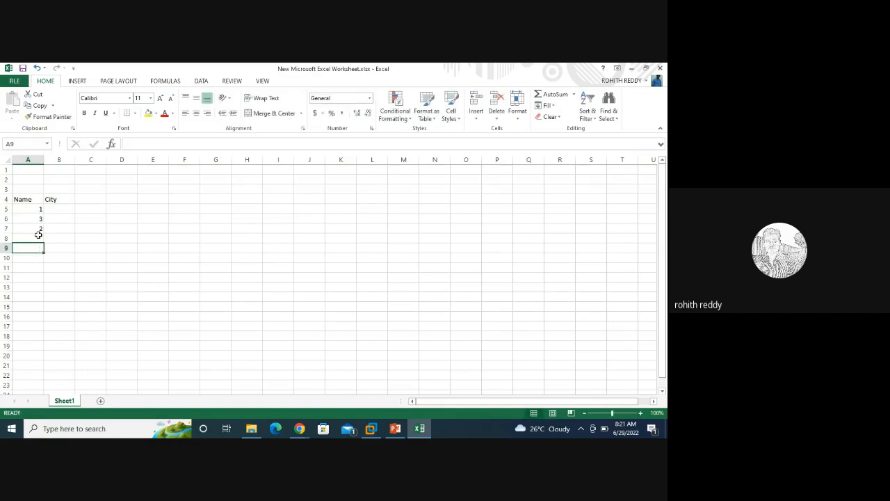
{"action": "left_click", "coordinate": [40, 217]}
Step: Fill 1 down A5:A9, then change A7 to 2 and A9 to 4
{"action": "left_click", "coordinate": [39, 210]}
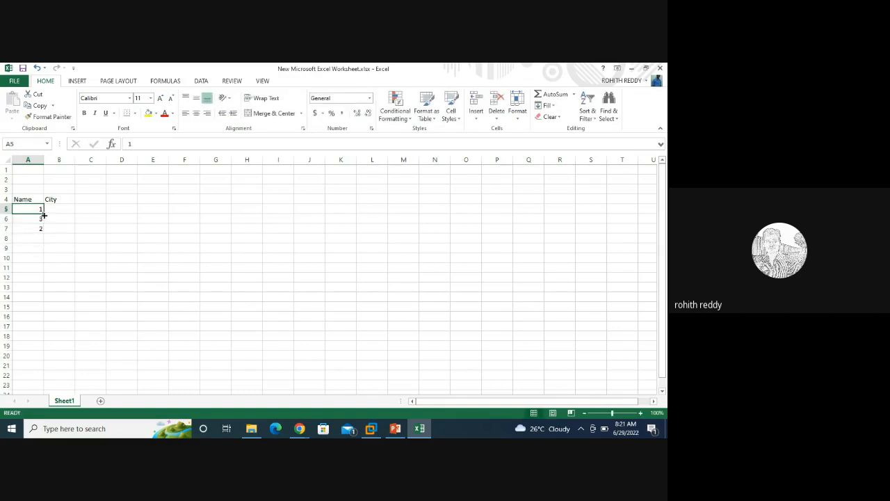
{"action": "left_click_drag", "start_coordinate": [43, 215], "coordinate": [43, 254]}
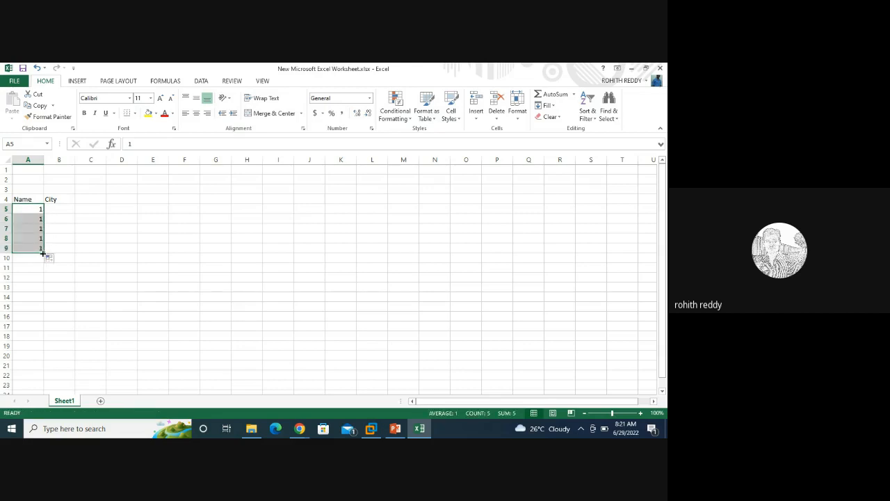
{"action": "left_click", "coordinate": [35, 227]}
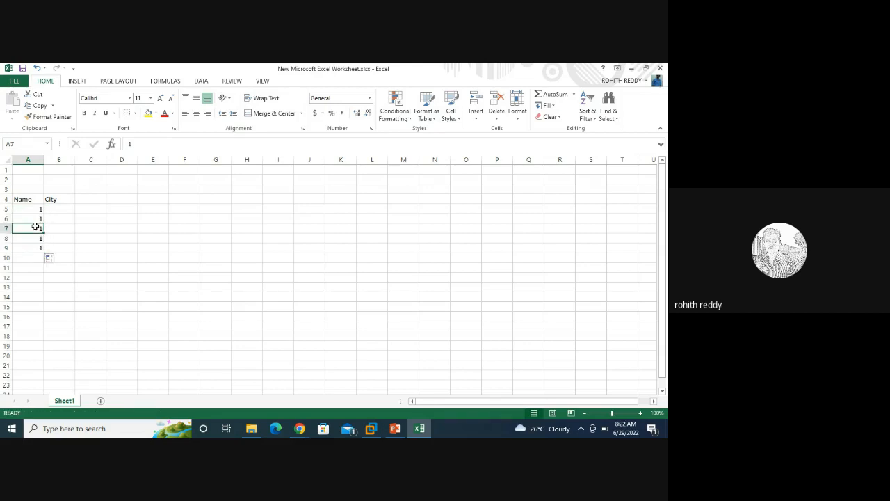
{"action": "type", "text": "2"}
{"action": "left_click", "coordinate": [35, 247]}
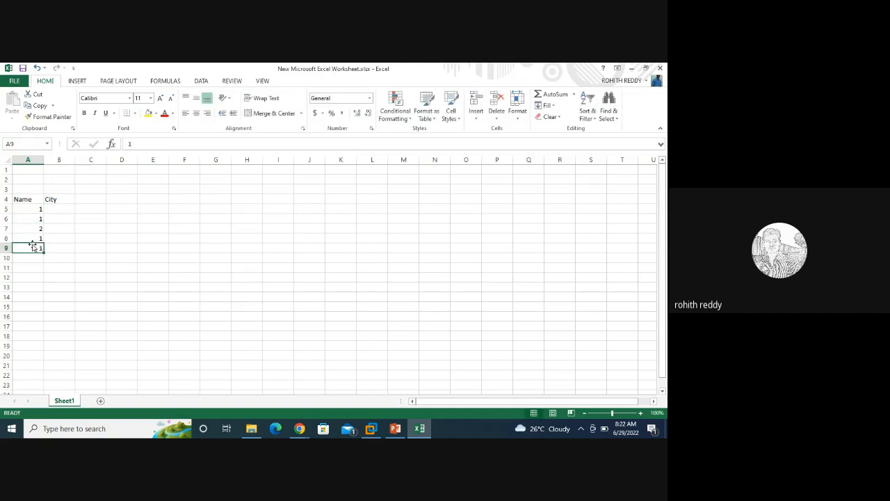
{"action": "type", "text": "4"}
{"action": "left_click", "coordinate": [59, 211]}
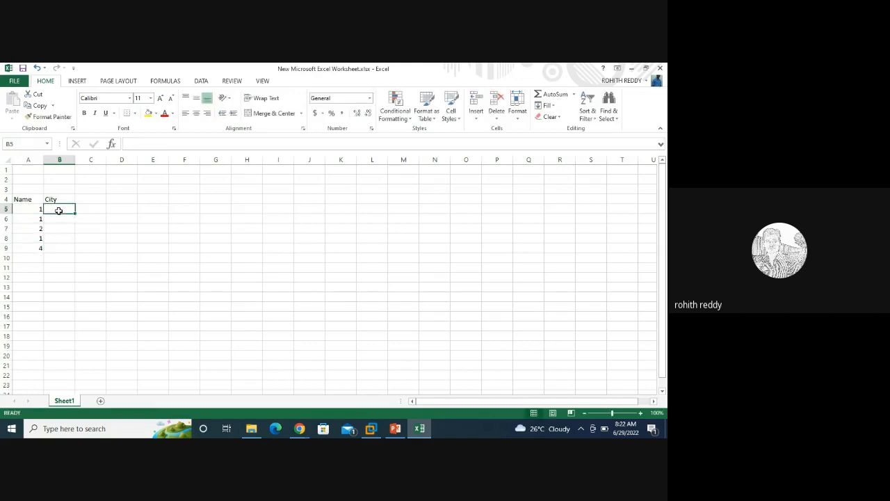
{"action": "type", "text": "Hyd"}
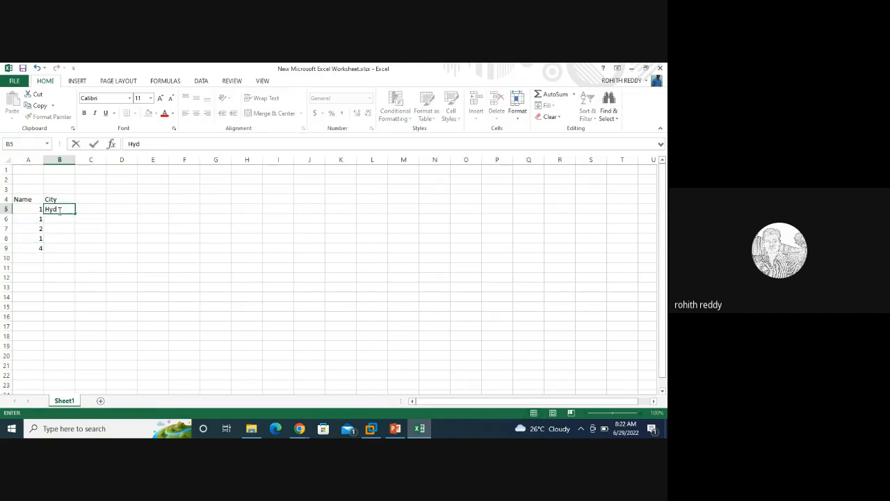
{"action": "left_click", "coordinate": [58, 219]}
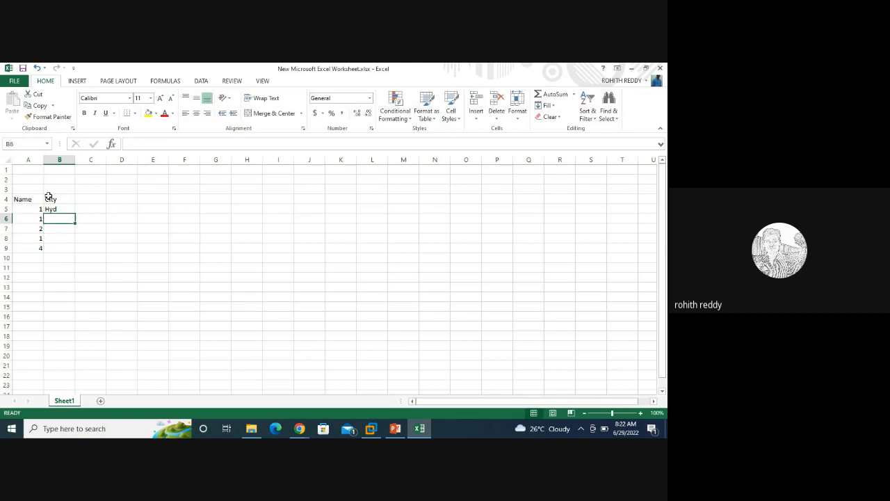
{"action": "type", "text": "Bang"}
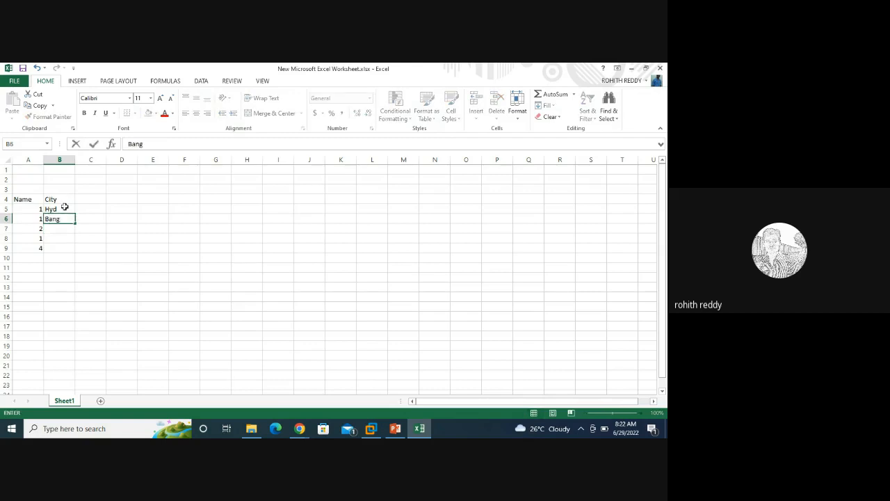
{"action": "left_click", "coordinate": [57, 227]}
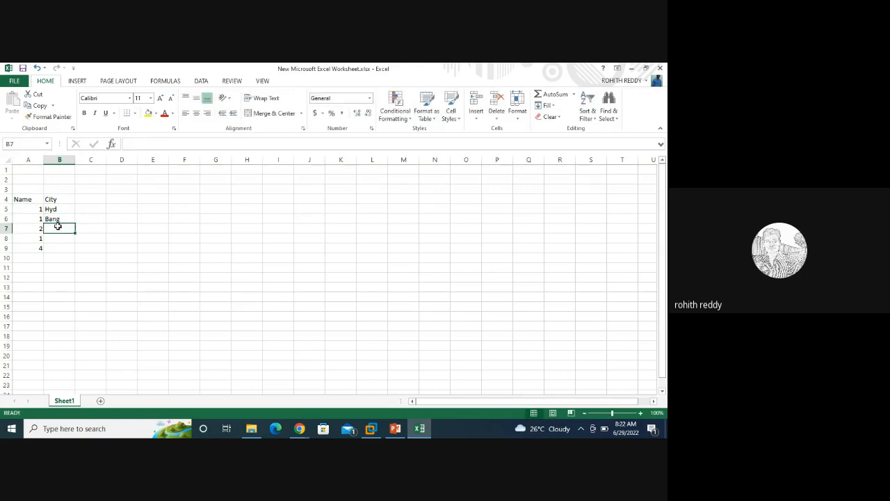
{"action": "type", "text": "Chen"}
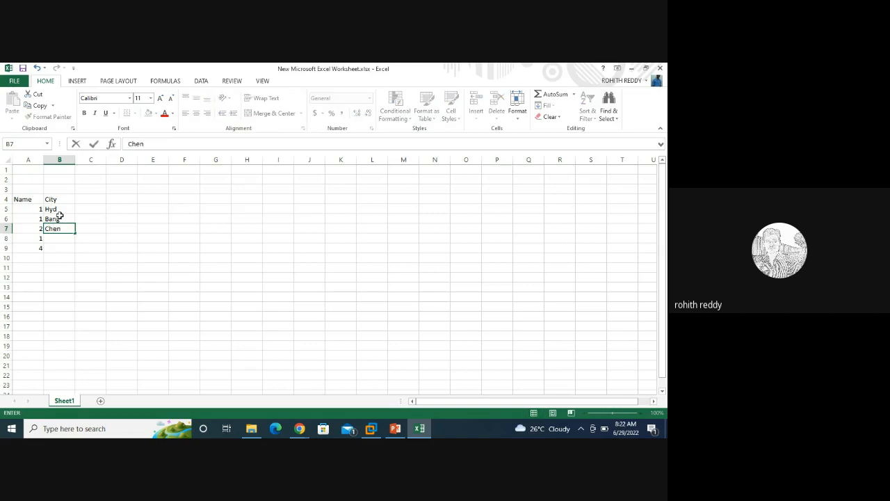
{"action": "left_click", "coordinate": [62, 237]}
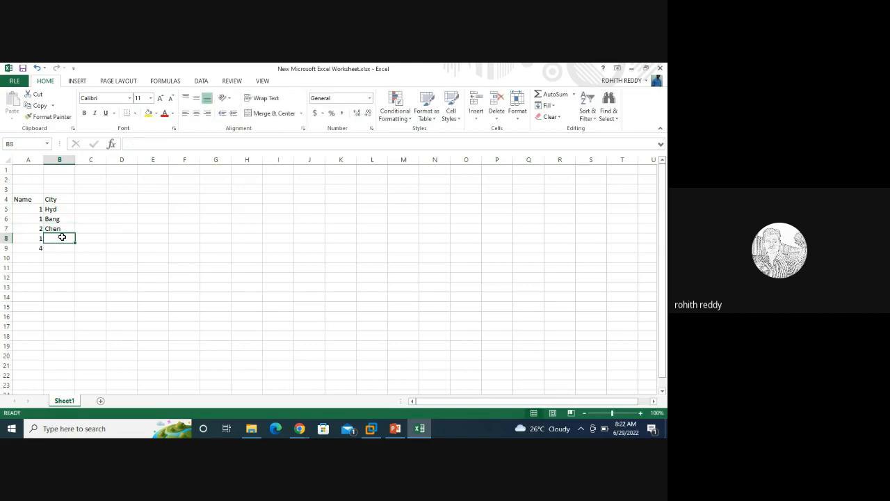
{"action": "type", "text": "Kol"}
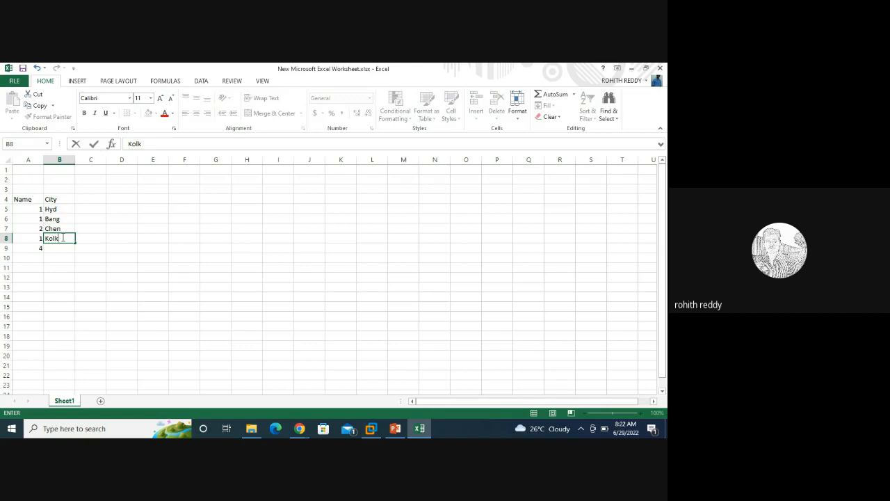
{"action": "type", "text": "k"}
{"action": "left_click", "coordinate": [63, 248]}
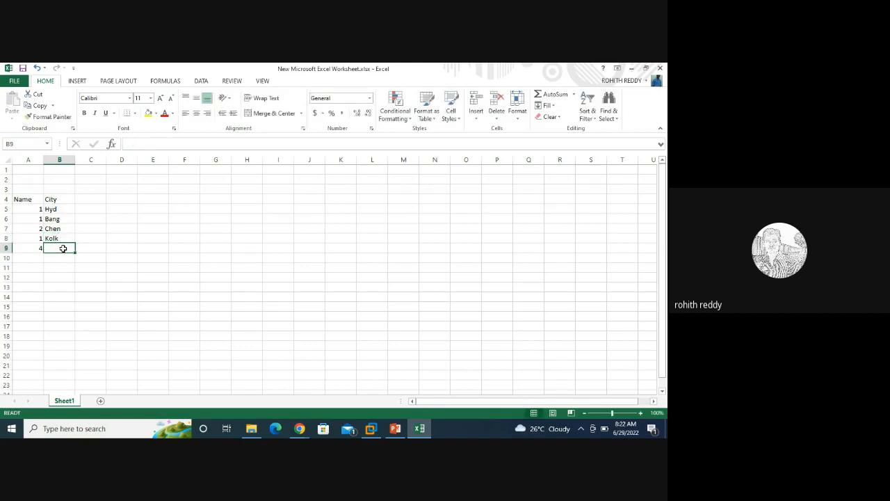
{"action": "type", "text": "Mum"}
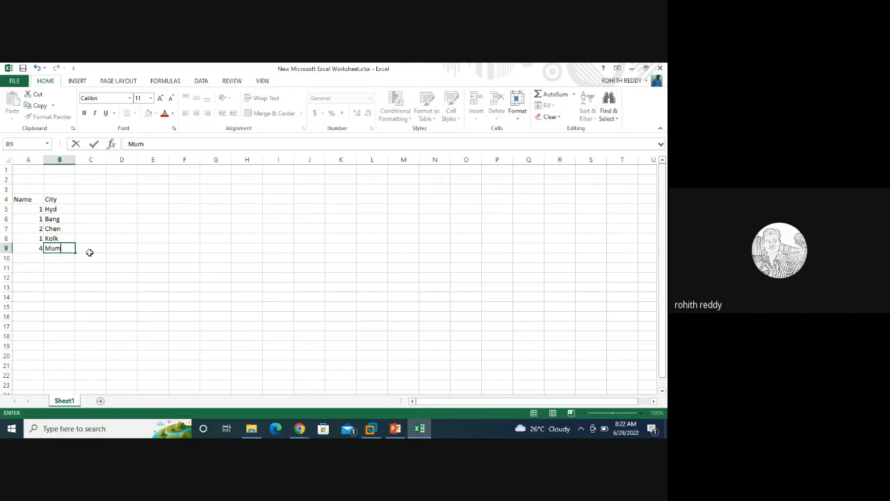
{"action": "left_click", "coordinate": [89, 252]}
{"action": "left_click", "coordinate": [25, 247]}
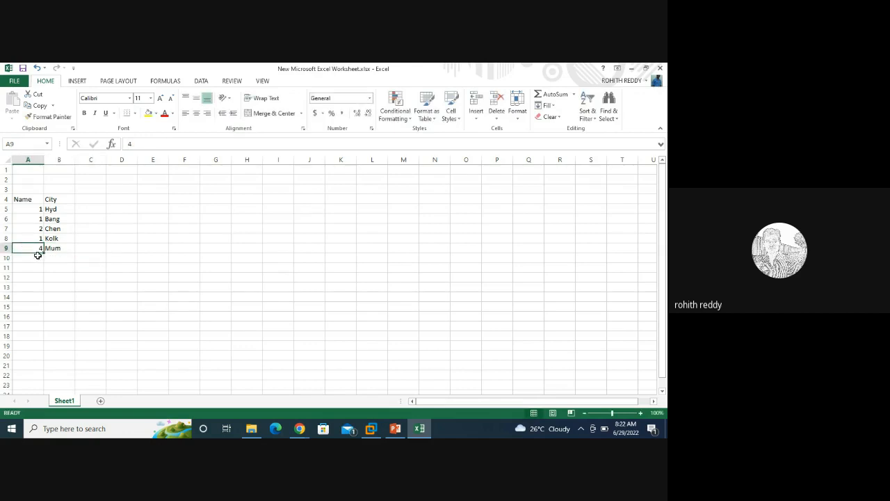
{"action": "left_click_drag", "start_coordinate": [43, 253], "coordinate": [48, 273]}
{"action": "left_click", "coordinate": [55, 257]}
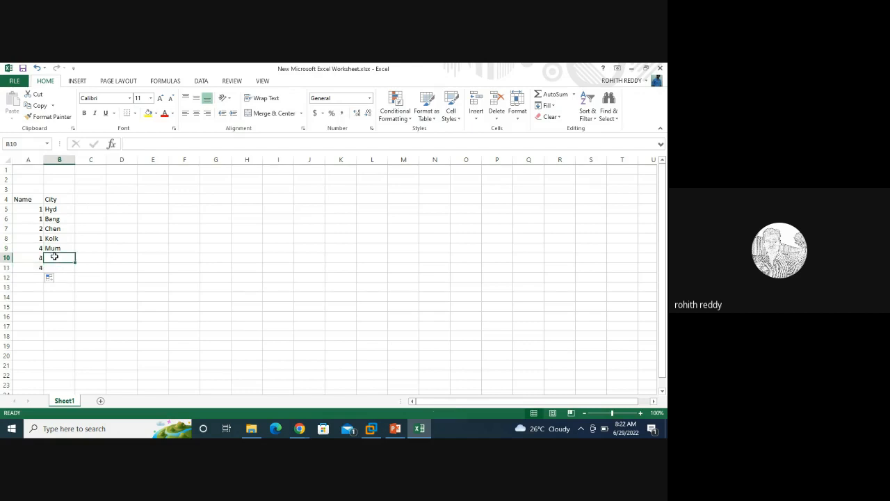
{"action": "type", "text": "Hyd"}
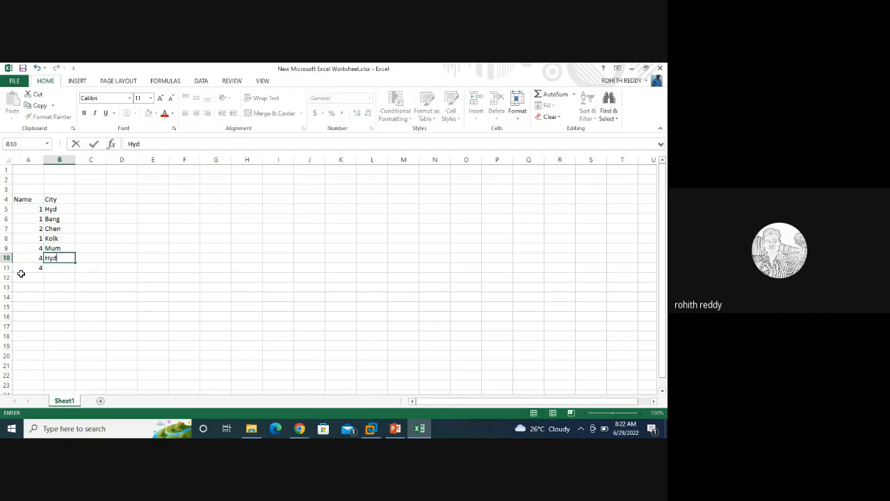
{"action": "key", "text": "Return"}
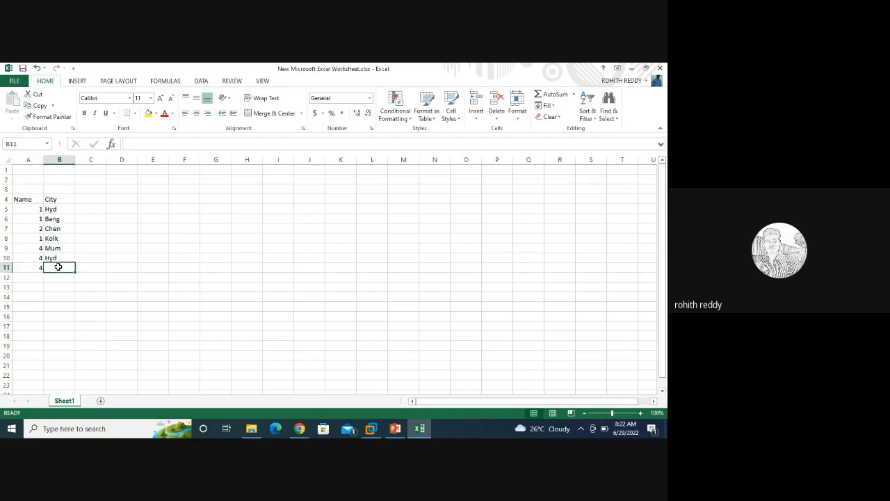
{"action": "type", "text": "Bang"}
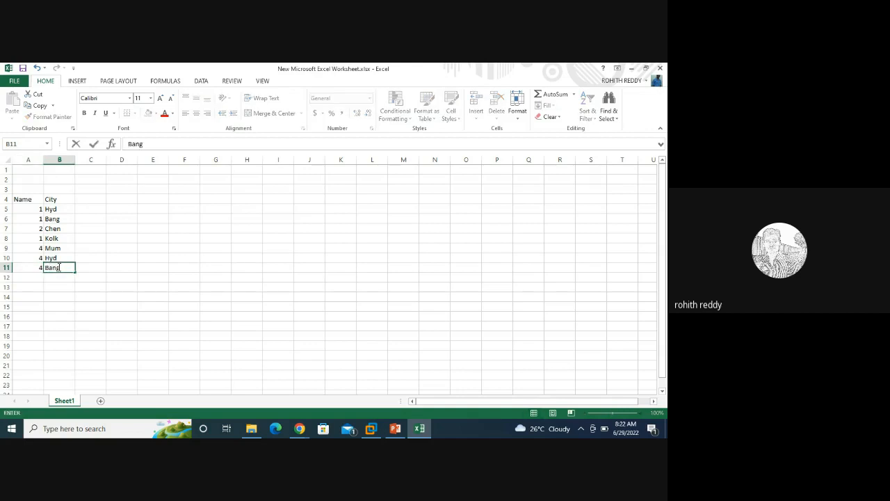
{"action": "left_click", "coordinate": [45, 307]}
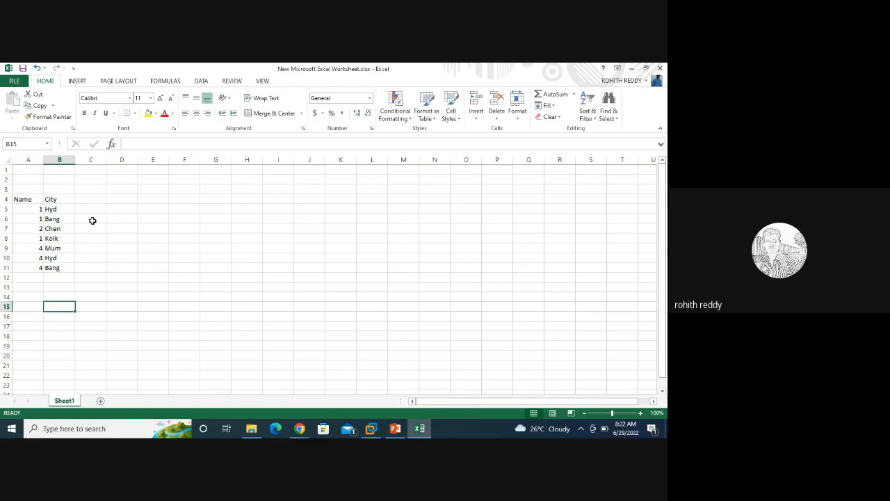
{"action": "left_click", "coordinate": [54, 209]}
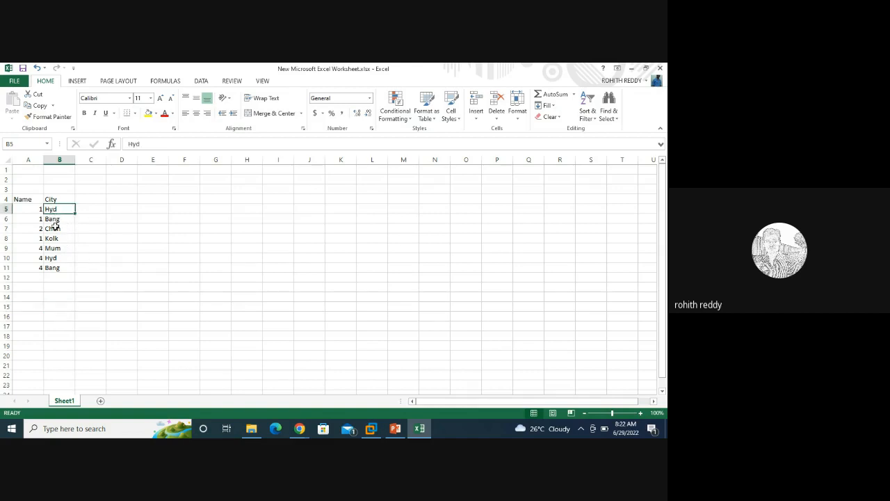
{"action": "left_click", "coordinate": [54, 220]}
{"action": "left_click", "coordinate": [55, 258]}
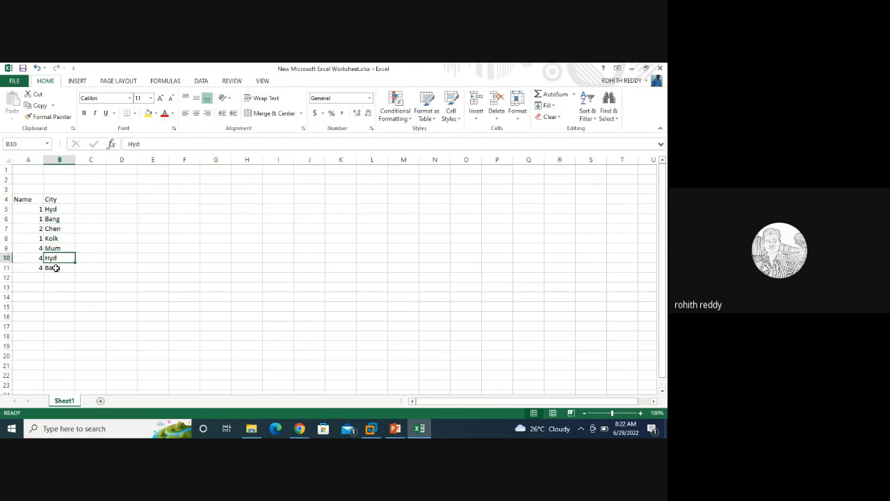
{"action": "left_click", "coordinate": [55, 268]}
{"action": "left_click", "coordinate": [59, 208]}
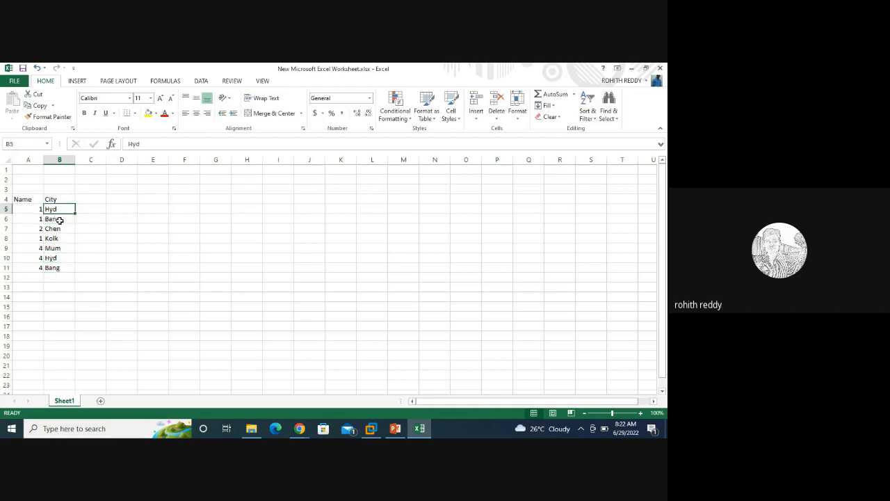
{"action": "left_click", "coordinate": [58, 221]}
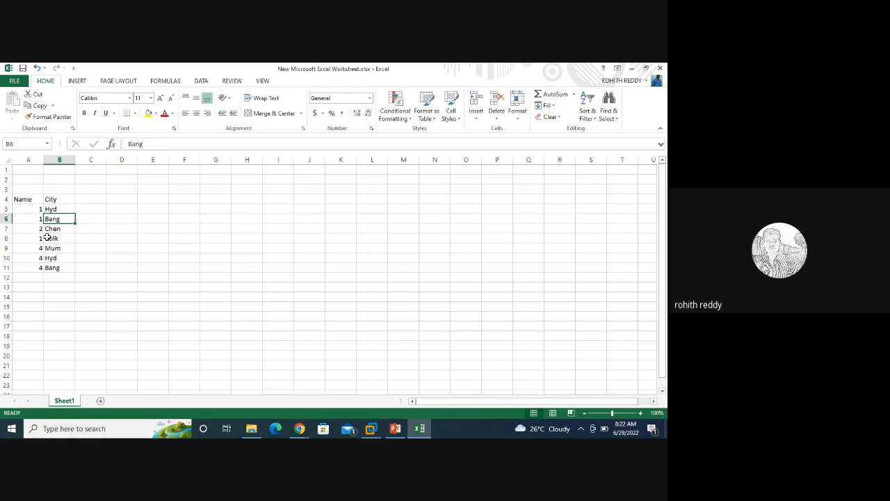
{"action": "left_click_drag", "start_coordinate": [35, 230], "coordinate": [57, 243]}
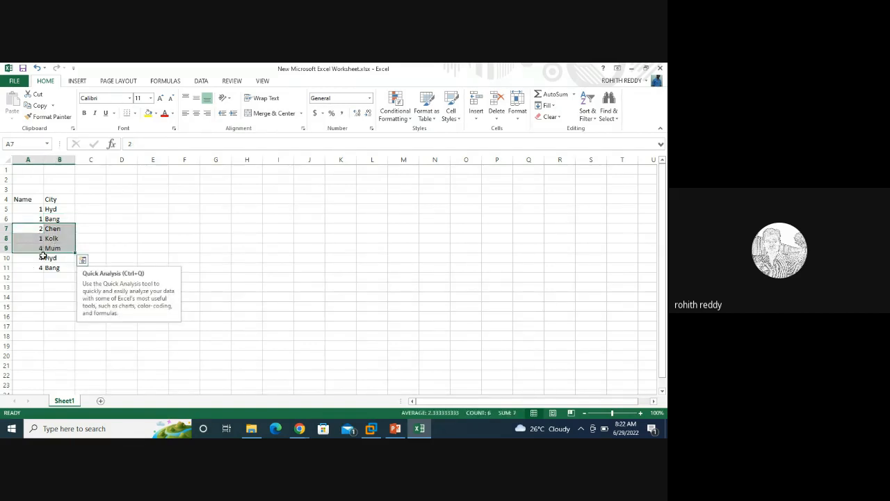
{"action": "left_click", "coordinate": [37, 249]}
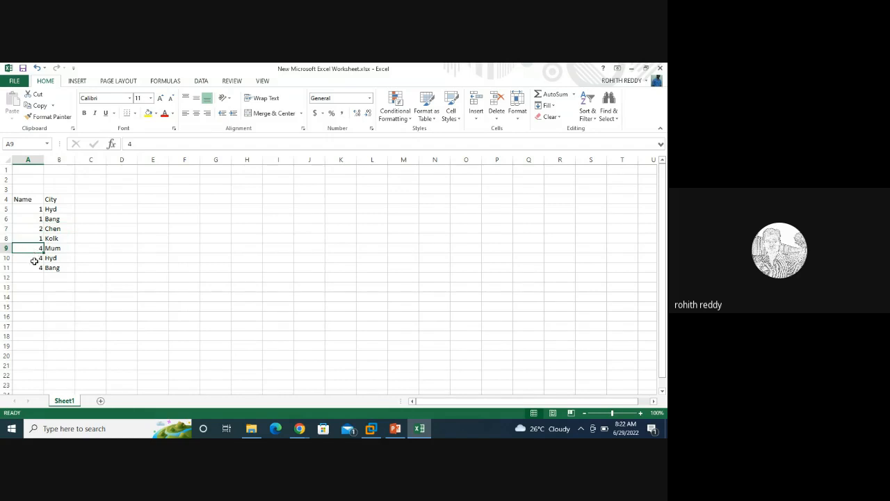
{"action": "left_click", "coordinate": [36, 238]}
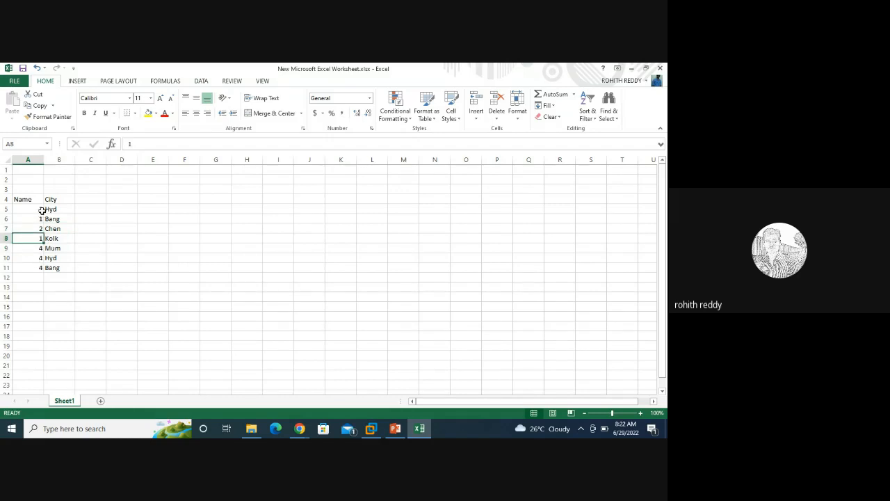
{"action": "left_click", "coordinate": [40, 208]}
{"action": "left_click_drag", "start_coordinate": [40, 209], "coordinate": [47, 240]}
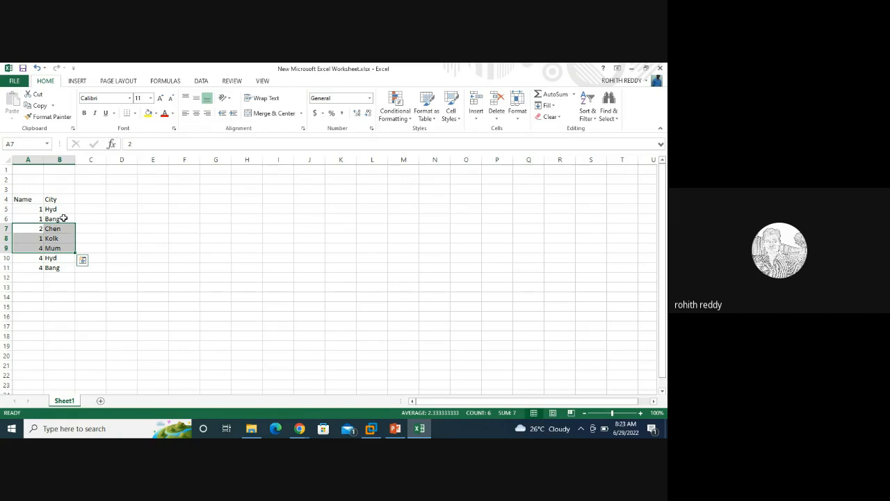
{"action": "left_click", "coordinate": [61, 199]}
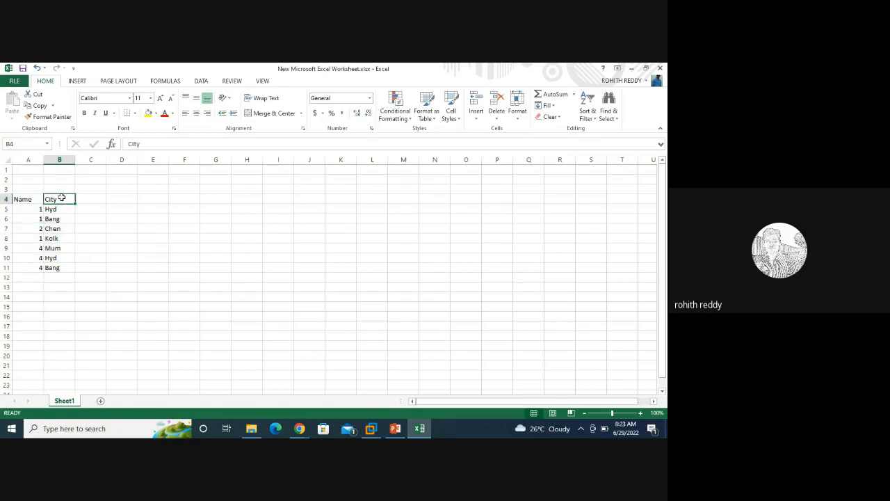
{"action": "left_click_drag", "start_coordinate": [57, 210], "coordinate": [59, 217]}
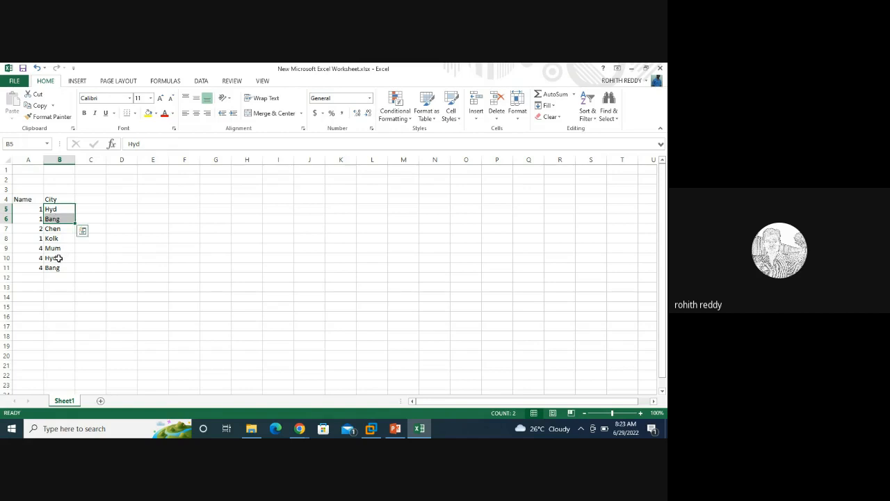
{"action": "left_click_drag", "start_coordinate": [59, 258], "coordinate": [59, 268]}
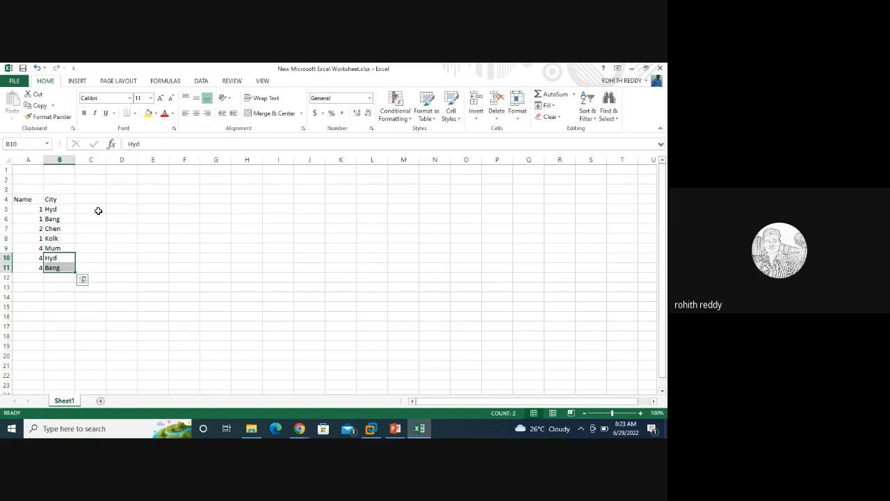
Step: Enter 1 in D5 and 4 in D11
{"action": "left_click", "coordinate": [130, 206]}
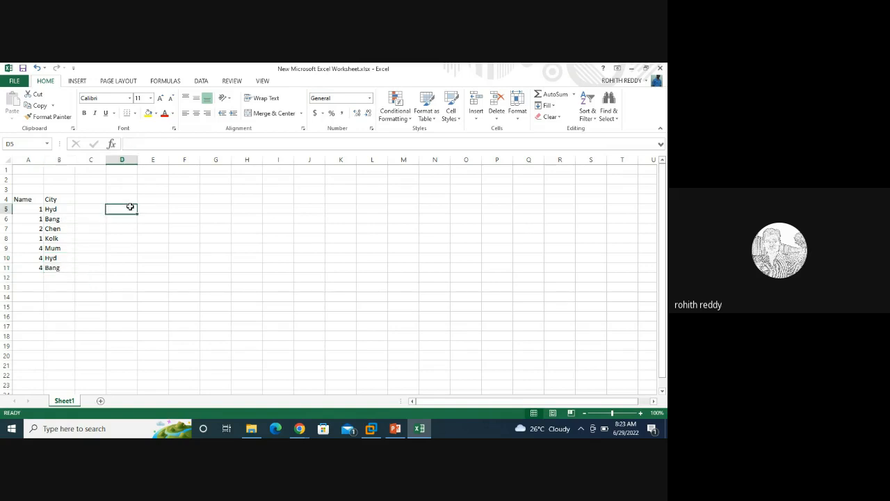
{"action": "type", "text": "1"}
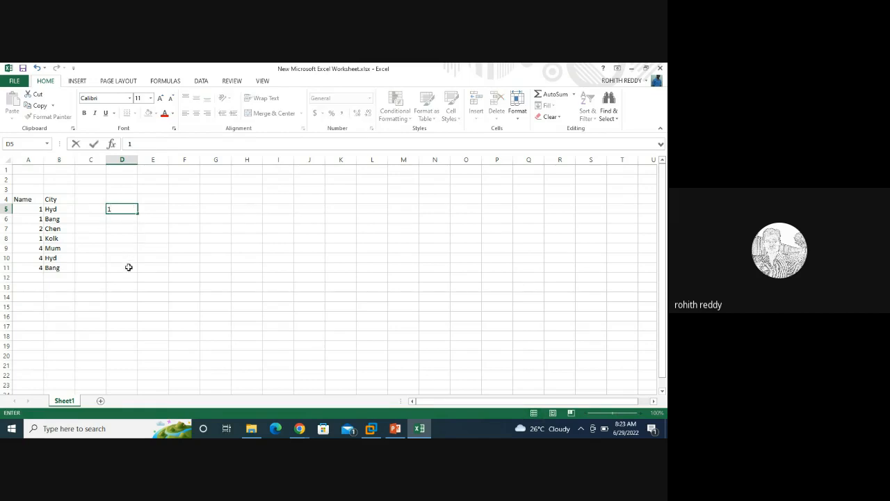
{"action": "left_click", "coordinate": [128, 267]}
{"action": "type", "text": "4"}
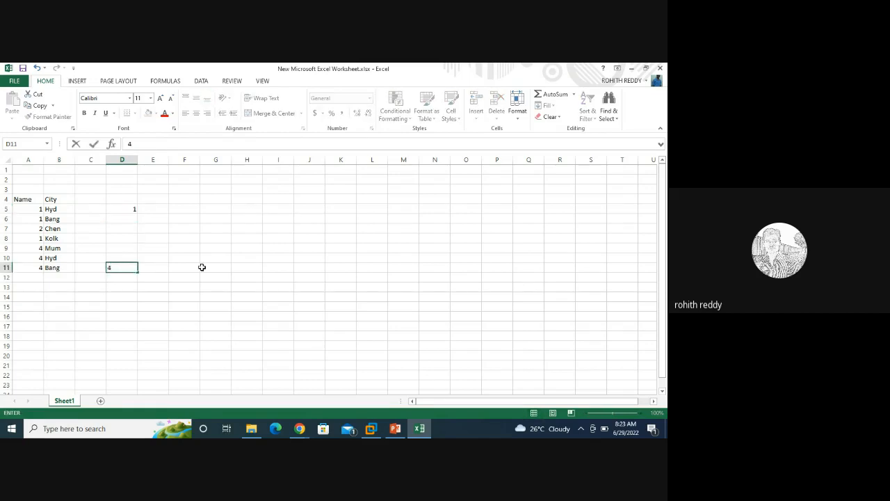
{"action": "left_click", "coordinate": [201, 267]}
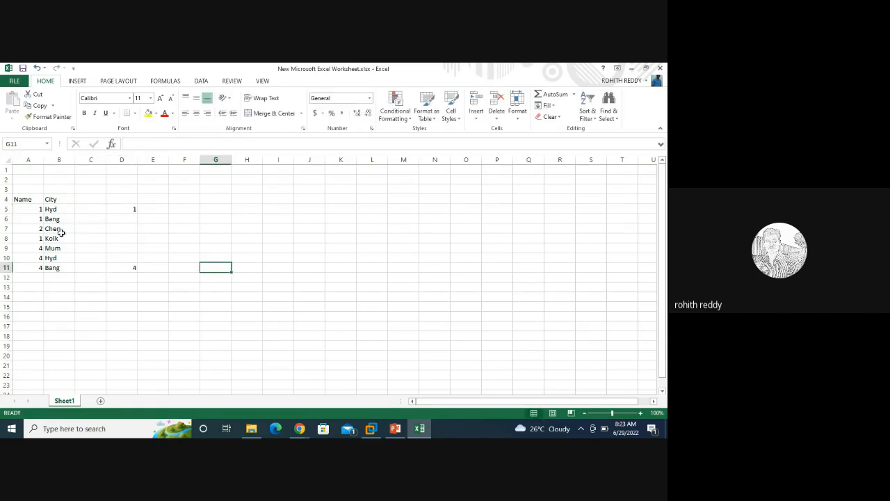
Step: Copy the IDs 2, 1, 4 from A7:A9 into D7:D9
{"action": "left_click", "coordinate": [61, 229]}
{"action": "left_click_drag", "start_coordinate": [61, 229], "coordinate": [36, 244]}
{"action": "key", "text": "ctrl+c"}
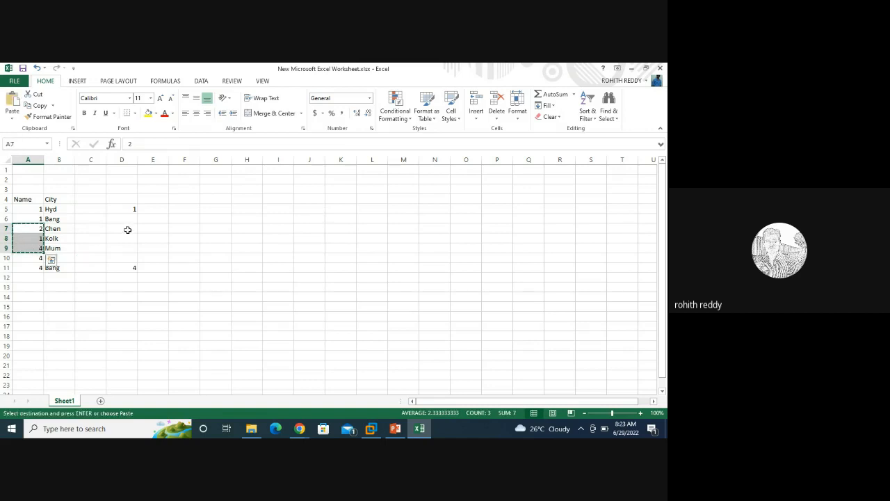
{"action": "left_click", "coordinate": [128, 230]}
{"action": "key", "text": "ctrl+v"}
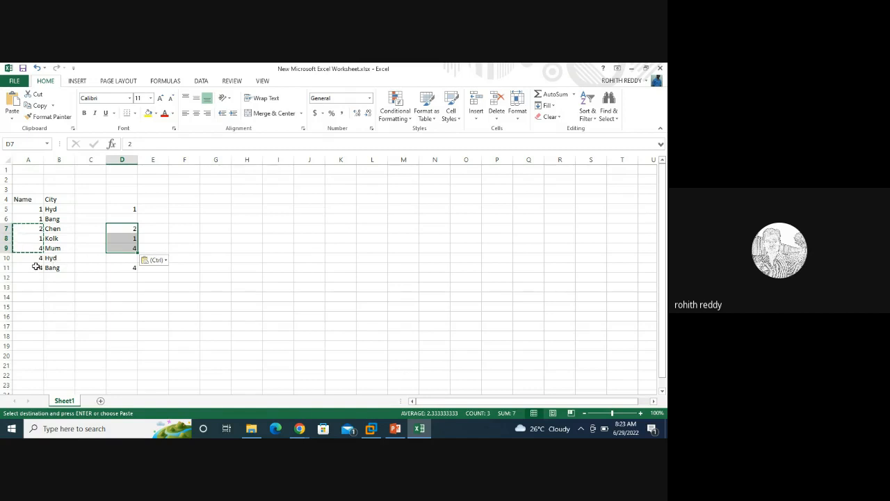
Step: Highlight the IDs and the Hyd, Bang, Chen and Mum city rows to compare them
{"action": "left_click_drag", "start_coordinate": [36, 260], "coordinate": [37, 268]}
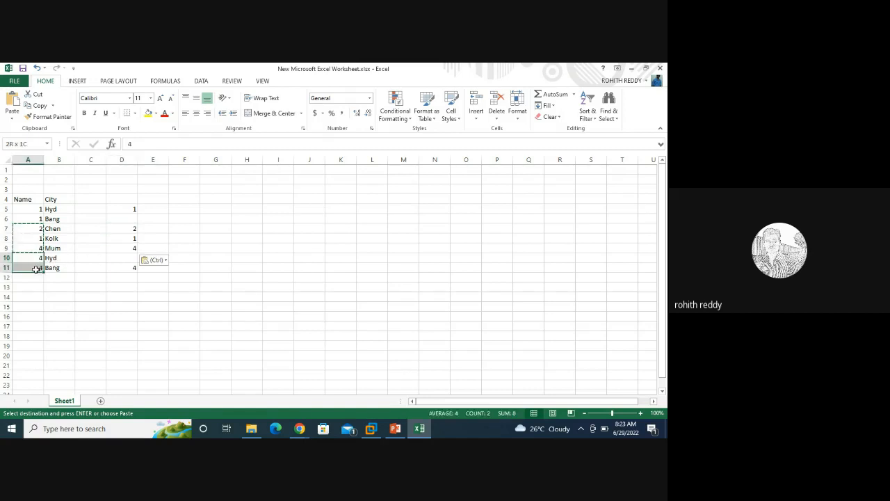
{"action": "left_click_drag", "start_coordinate": [36, 208], "coordinate": [38, 247]}
{"action": "left_click", "coordinate": [39, 230]}
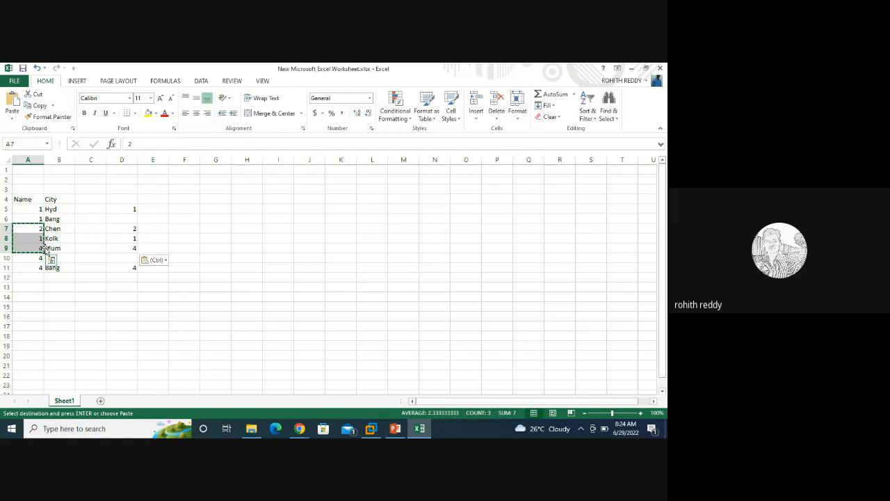
{"action": "left_click", "coordinate": [54, 248]}
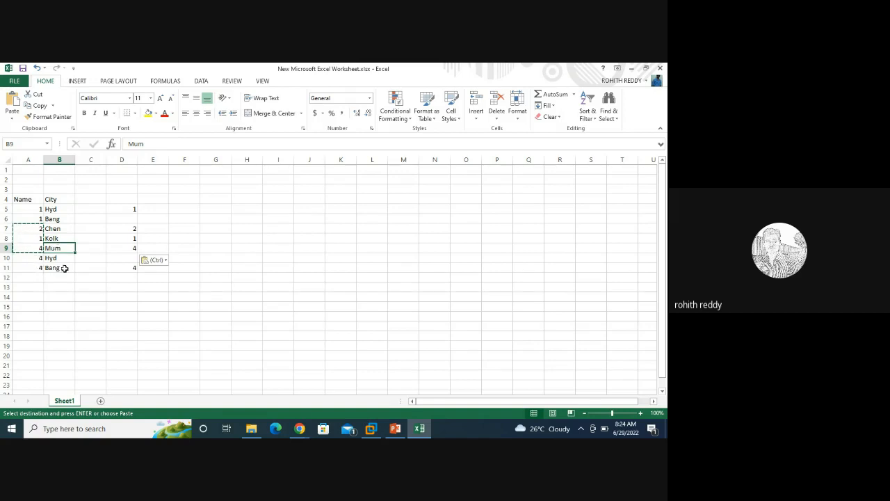
{"action": "left_click_drag", "start_coordinate": [62, 258], "coordinate": [69, 267]}
{"action": "left_click_drag", "start_coordinate": [59, 209], "coordinate": [59, 219]}
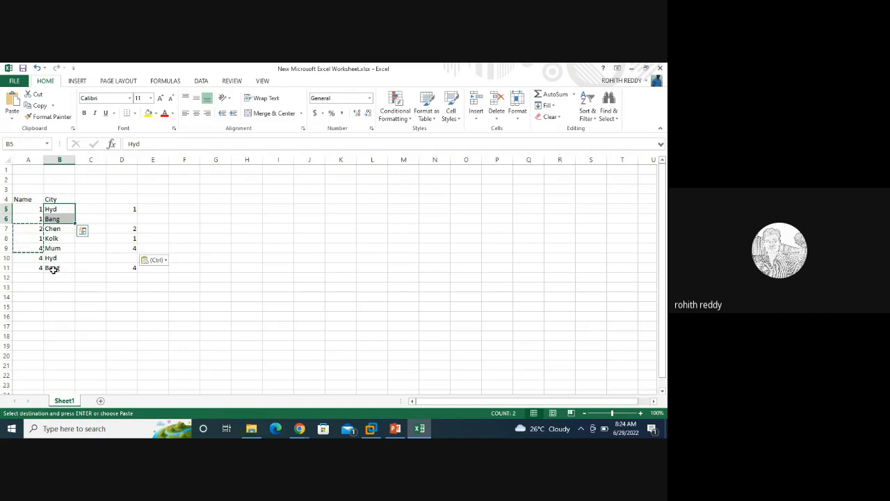
{"action": "left_click", "coordinate": [53, 269]}
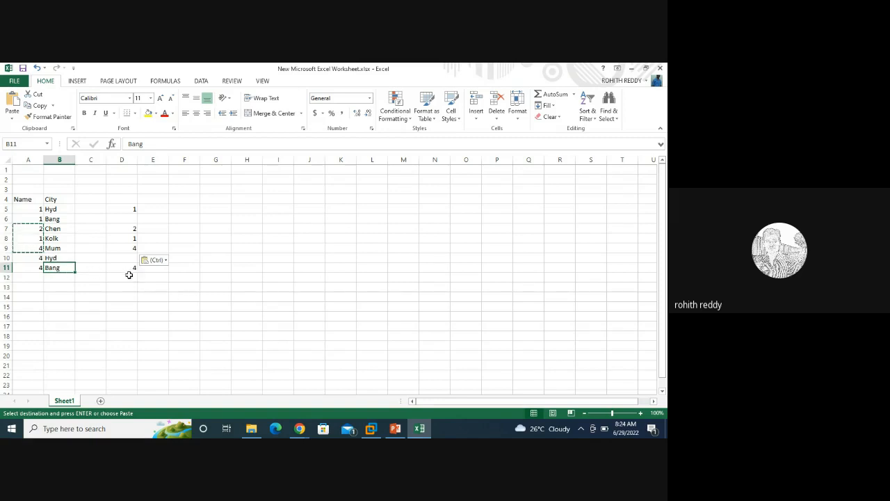
Step: Clear the pasted IDs from D7:D9
{"action": "left_click", "coordinate": [142, 267]}
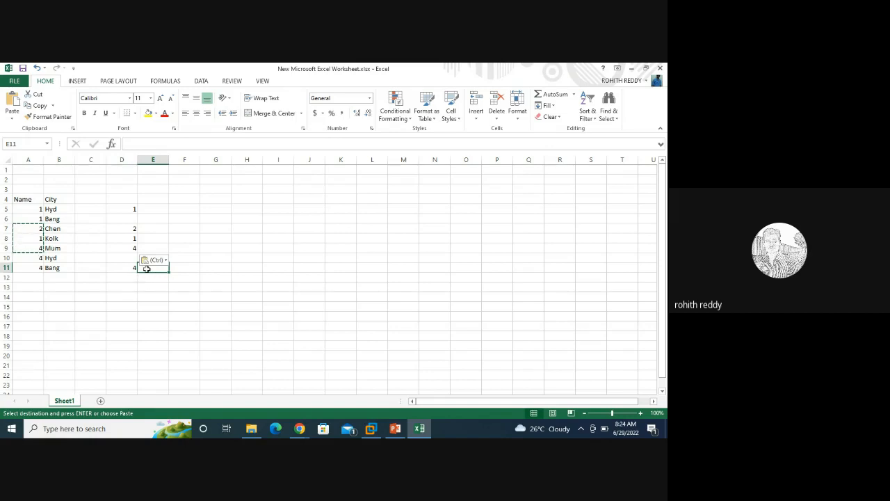
{"action": "left_click_drag", "start_coordinate": [128, 227], "coordinate": [129, 243]}
{"action": "key", "text": "Delete"}
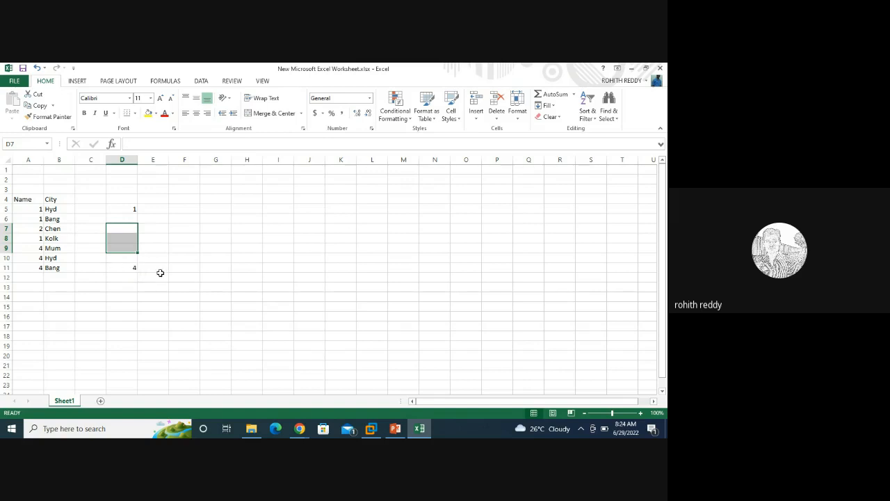
Step: Enter Hyd and Bang in E11:E12 and an Xref header in E3
{"action": "left_click", "coordinate": [162, 270]}
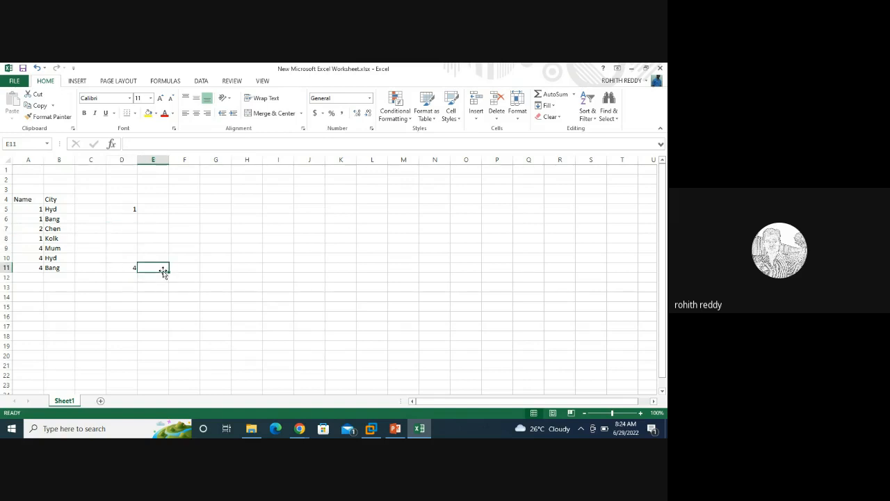
{"action": "type", "text": "Hyd"}
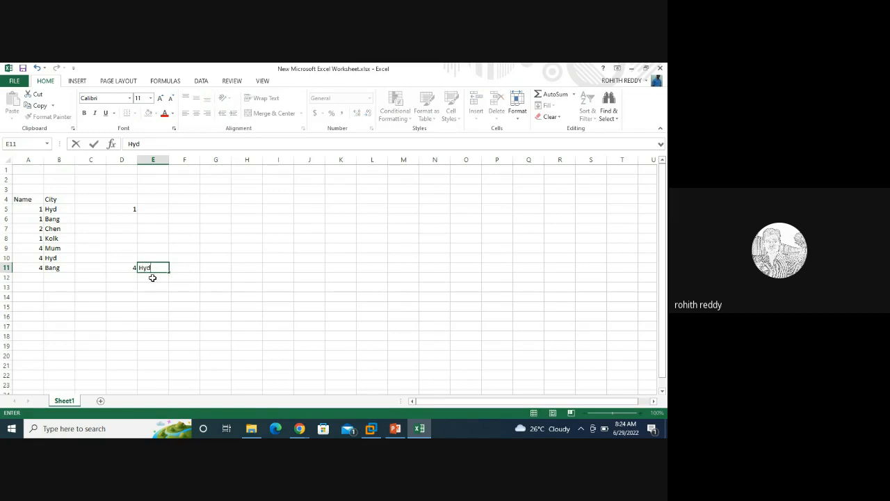
{"action": "left_click", "coordinate": [152, 279]}
{"action": "type", "text": "Bang"}
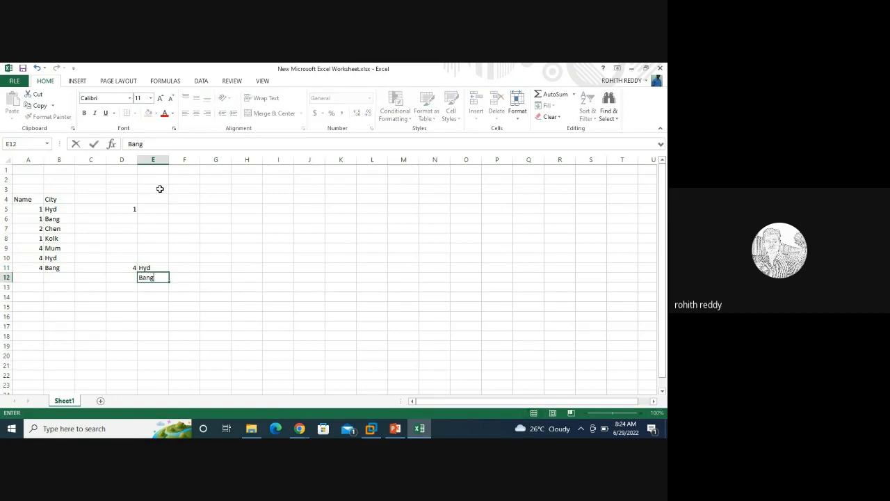
{"action": "left_click", "coordinate": [160, 189]}
{"action": "type", "text": "Xref"}
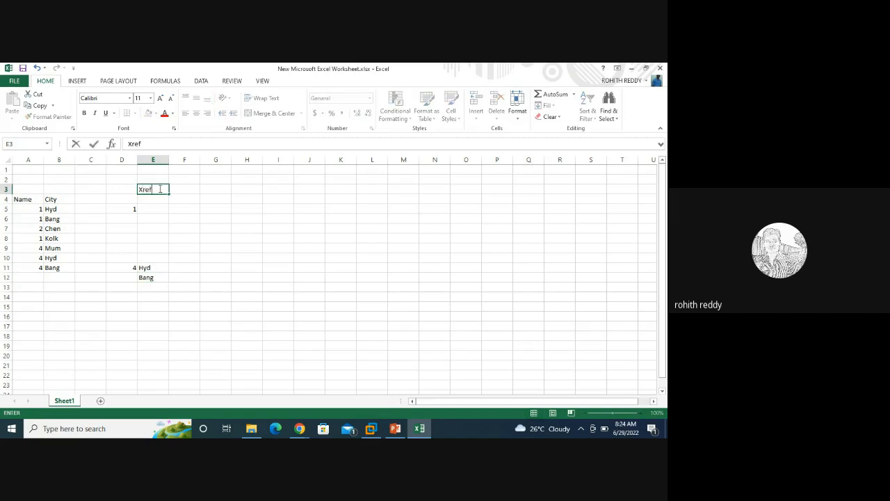
{"action": "left_click", "coordinate": [241, 276]}
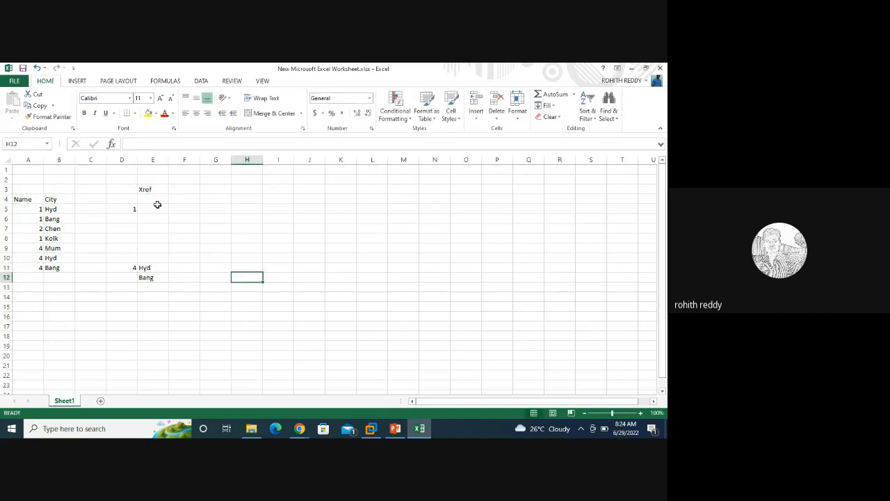
Step: Enter Hyd and Bang in E5:E6 for ID 1
{"action": "left_click", "coordinate": [157, 207]}
{"action": "type", "text": "Hyd"}
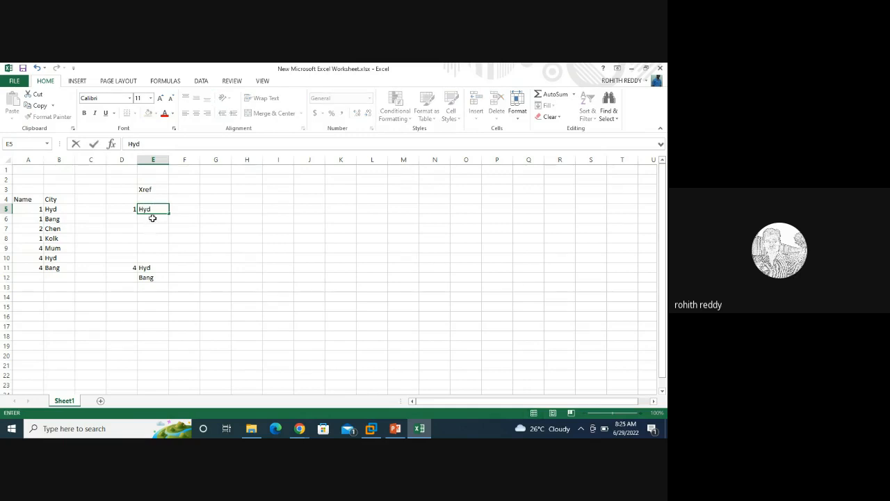
{"action": "left_click", "coordinate": [152, 218]}
{"action": "type", "text": "Ba"}
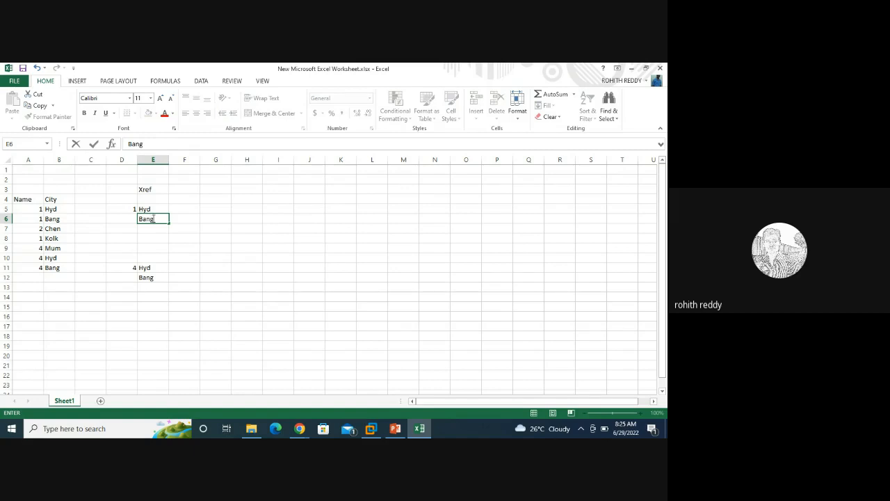
{"action": "type", "text": "ng"}
{"action": "left_click", "coordinate": [296, 270]}
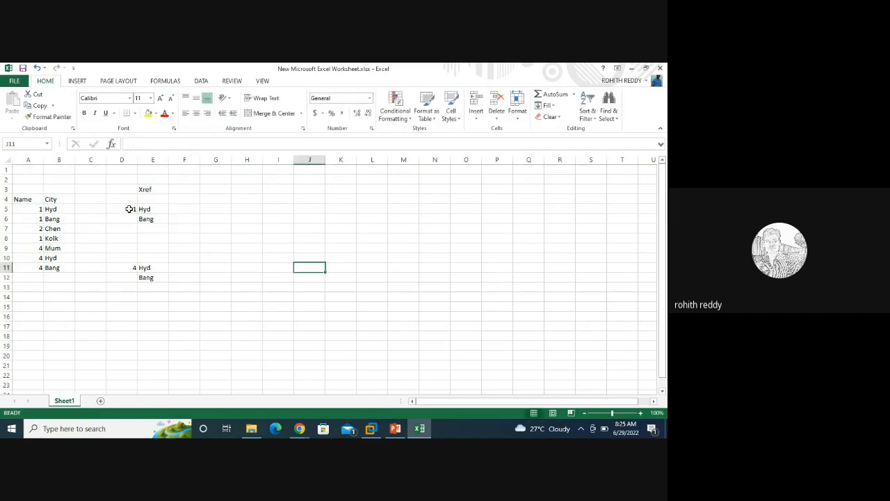
Step: Highlight the Hyd and Bang cross-reference entries for ID 1 and ID 4
{"action": "left_click", "coordinate": [129, 209]}
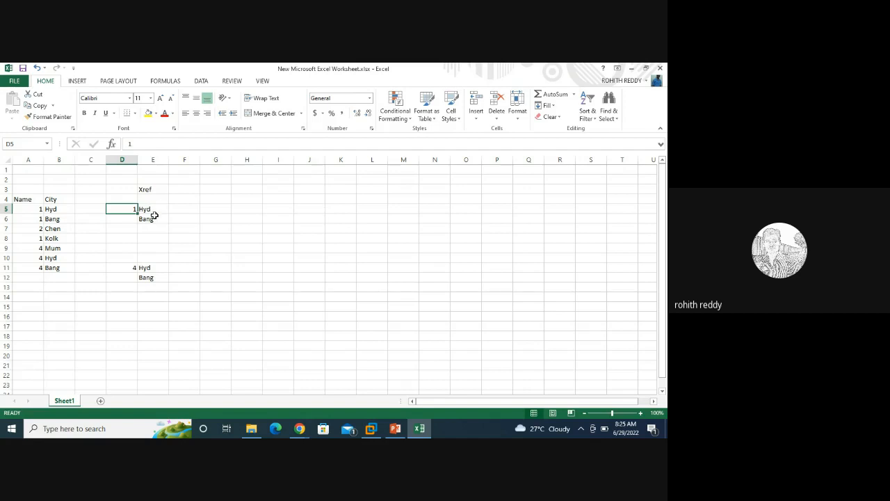
{"action": "left_click_drag", "start_coordinate": [164, 211], "coordinate": [160, 219]}
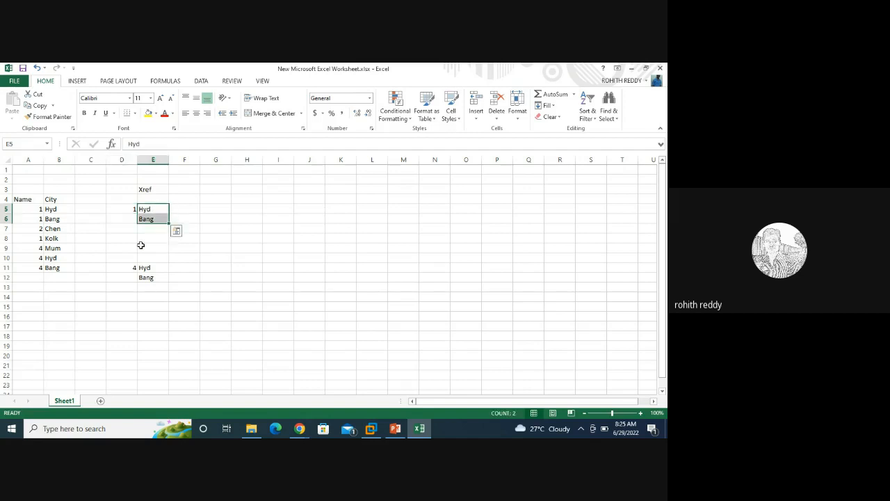
{"action": "left_click", "coordinate": [132, 269]}
{"action": "left_click_drag", "start_coordinate": [151, 268], "coordinate": [151, 276]}
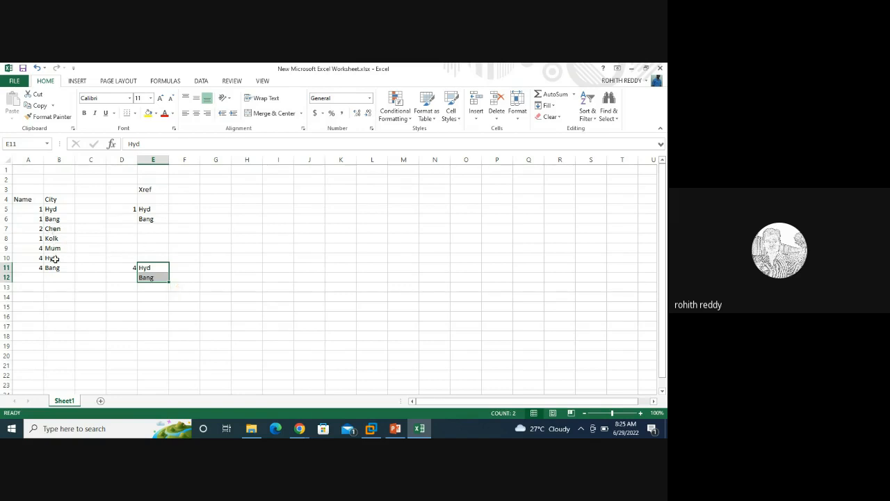
{"action": "left_click", "coordinate": [54, 259]}
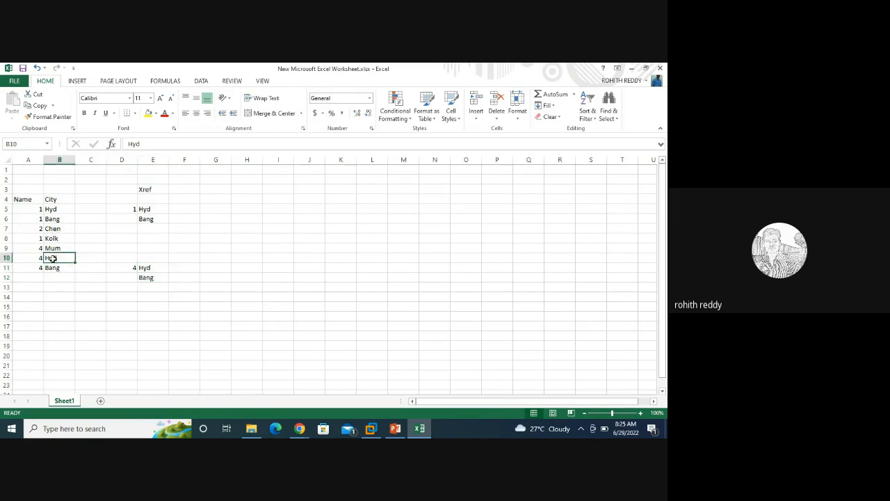
Step: Add a third Hyd in E13 and compare it with ID 4's city records
{"action": "left_click", "coordinate": [149, 291]}
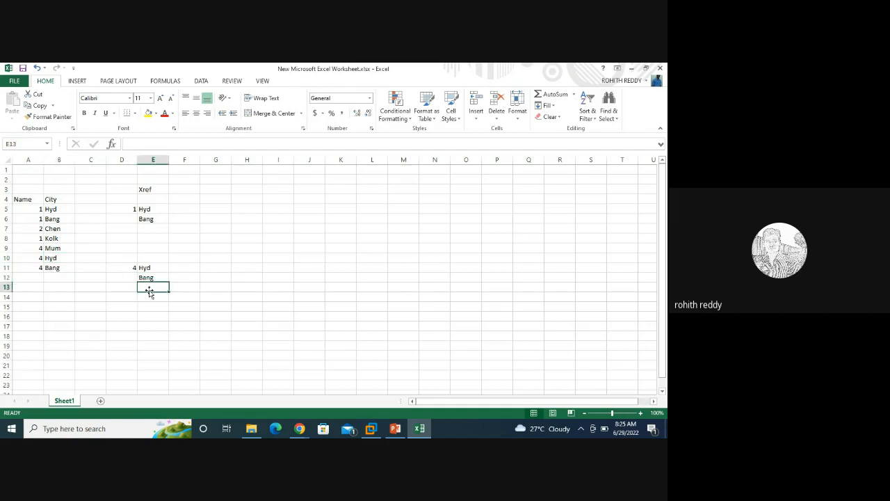
{"action": "type", "text": "Hyd"}
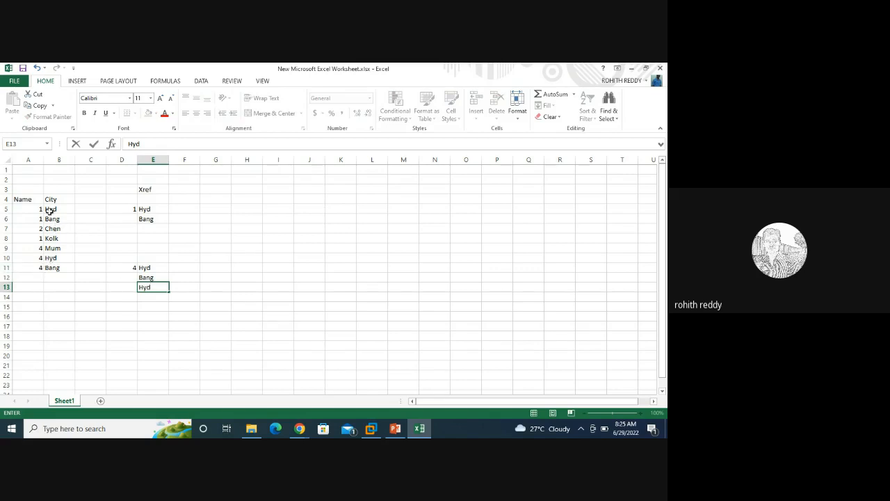
{"action": "left_click_drag", "start_coordinate": [51, 209], "coordinate": [54, 218]}
{"action": "left_click_drag", "start_coordinate": [54, 259], "coordinate": [55, 264]}
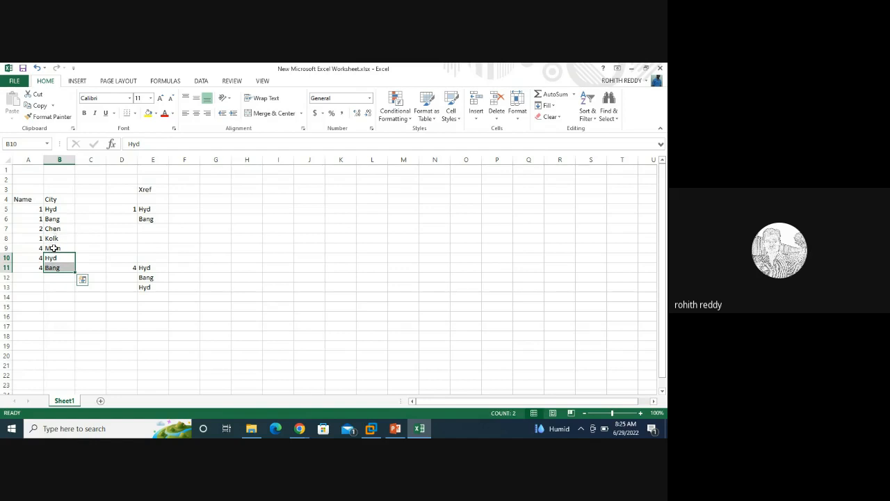
{"action": "left_click", "coordinate": [53, 247]}
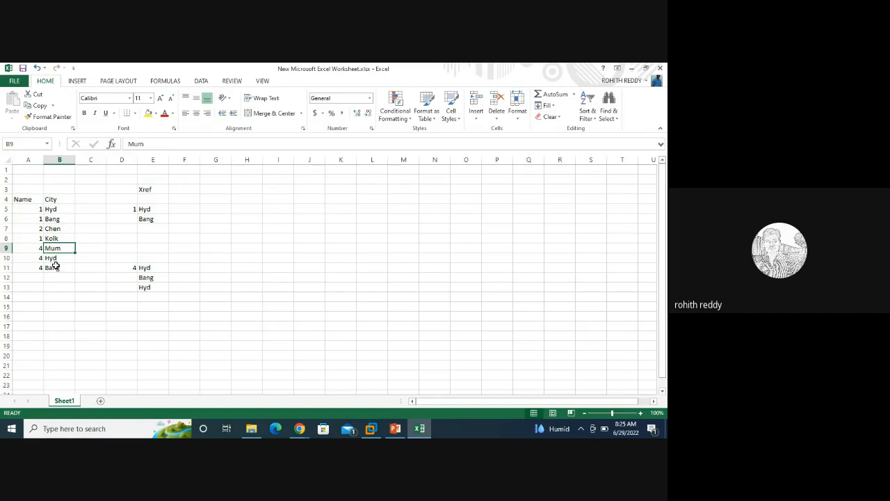
{"action": "left_click", "coordinate": [372, 430]}
Step: Uncheck Segment Matches All Data and Segment Matching for the City column
{"action": "left_click", "coordinate": [371, 429]}
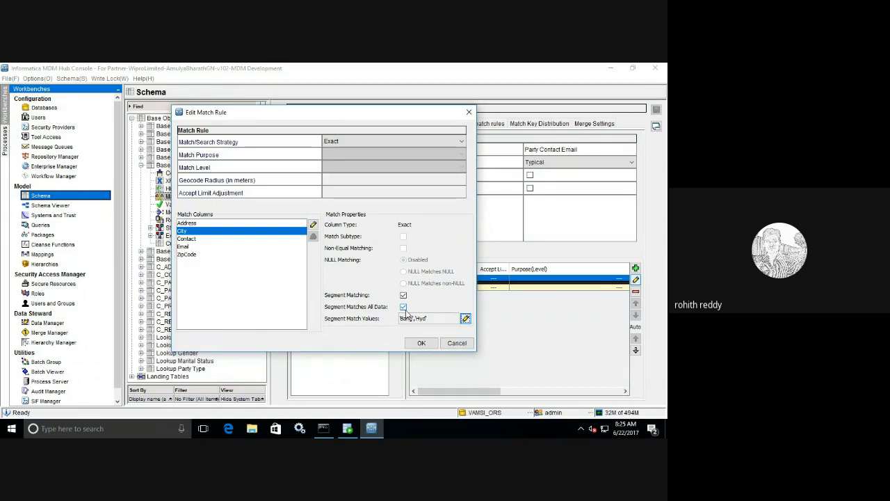
{"action": "left_click", "coordinate": [404, 308]}
{"action": "left_click", "coordinate": [402, 295]}
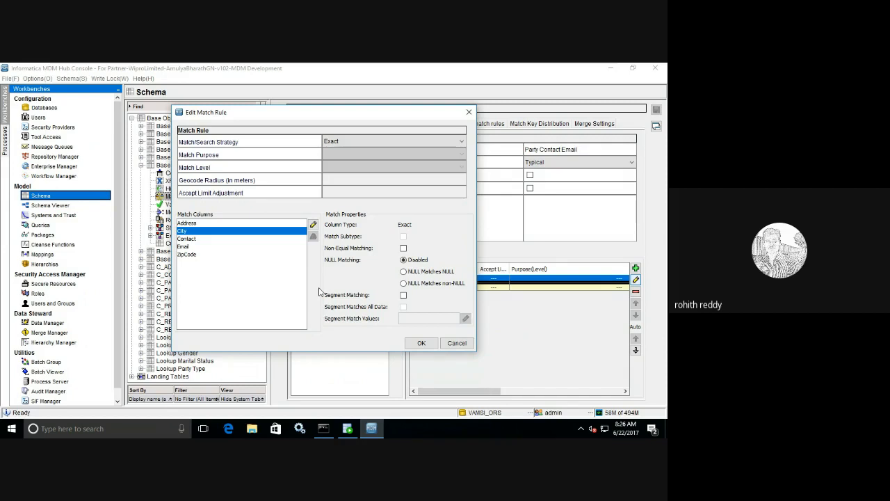
Step: Review the Address, Email and ZipCode columns and set the Match/Search Strategy to Fuzzy
{"action": "left_click", "coordinate": [202, 224]}
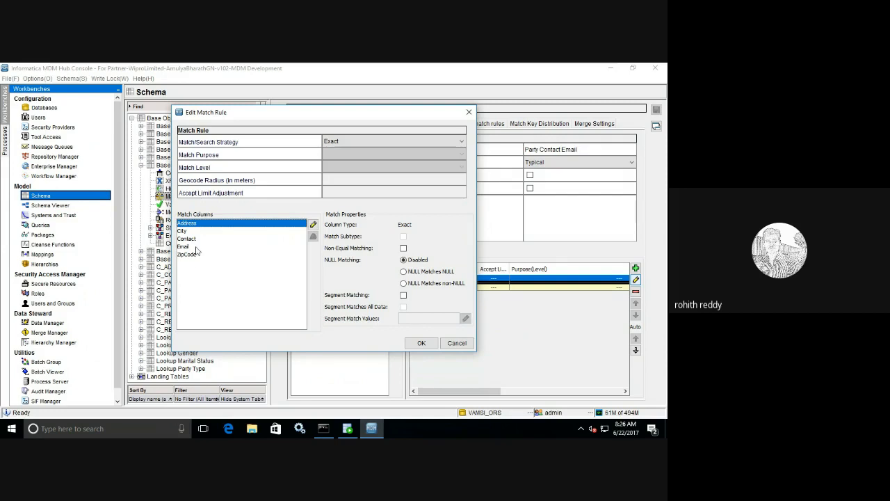
{"action": "left_click", "coordinate": [191, 247]}
{"action": "left_click", "coordinate": [192, 256]}
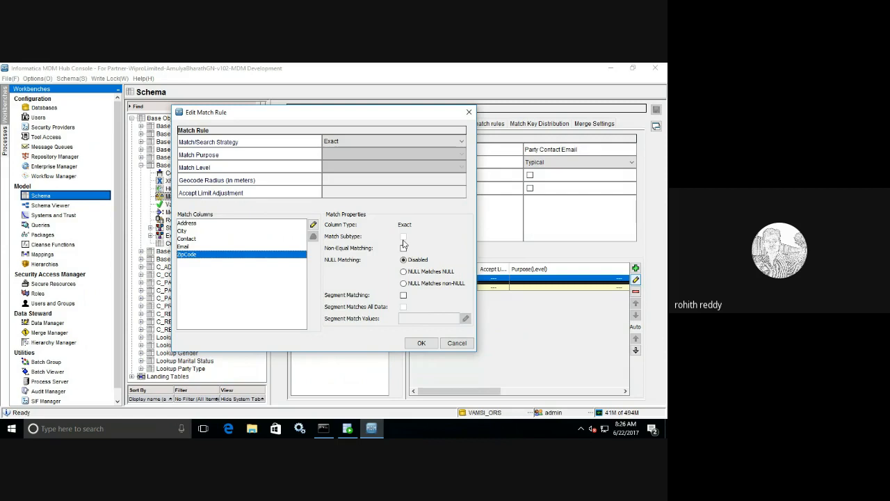
{"action": "left_click", "coordinate": [408, 143]}
{"action": "left_click", "coordinate": [400, 152]}
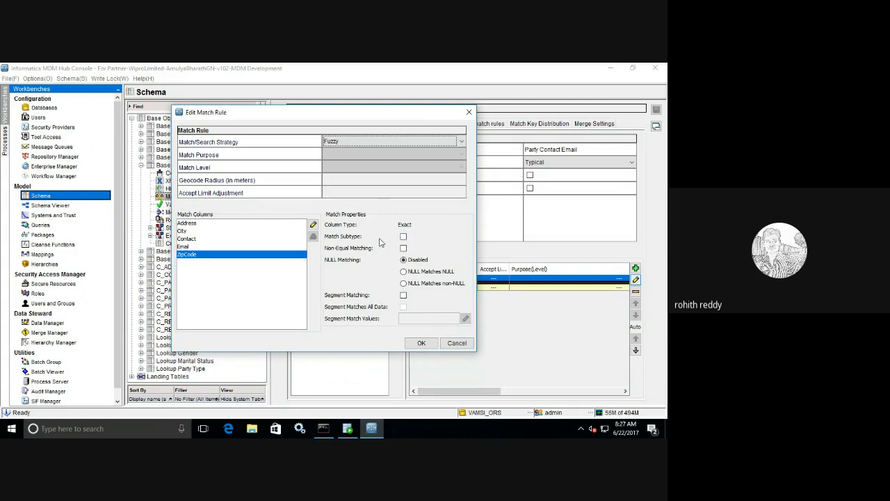
Step: Check Match Subtype for the City column and bring the Excel sheet back
{"action": "left_click", "coordinate": [182, 231]}
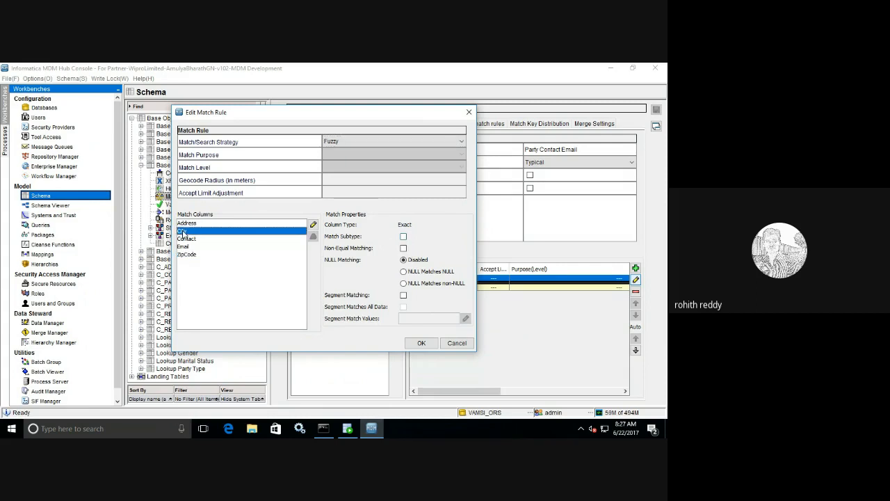
{"action": "left_click", "coordinate": [404, 238]}
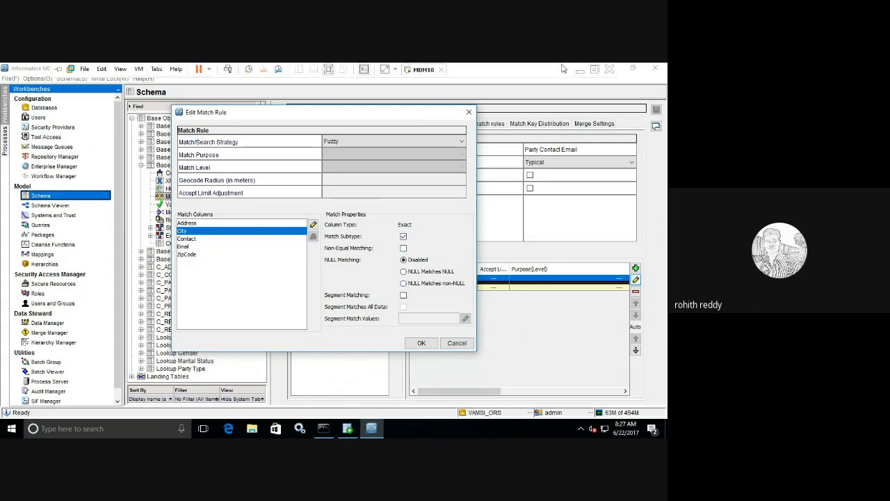
{"action": "left_click", "coordinate": [579, 70]}
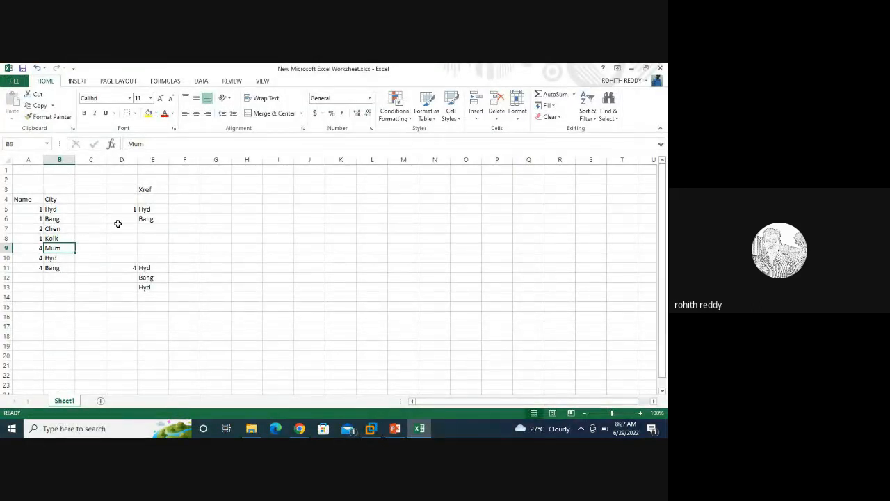
Step: Delete the D3:E13 Xref example so only the Name/City table in A4:B11 remains
{"action": "left_click_drag", "start_coordinate": [122, 189], "coordinate": [163, 286]}
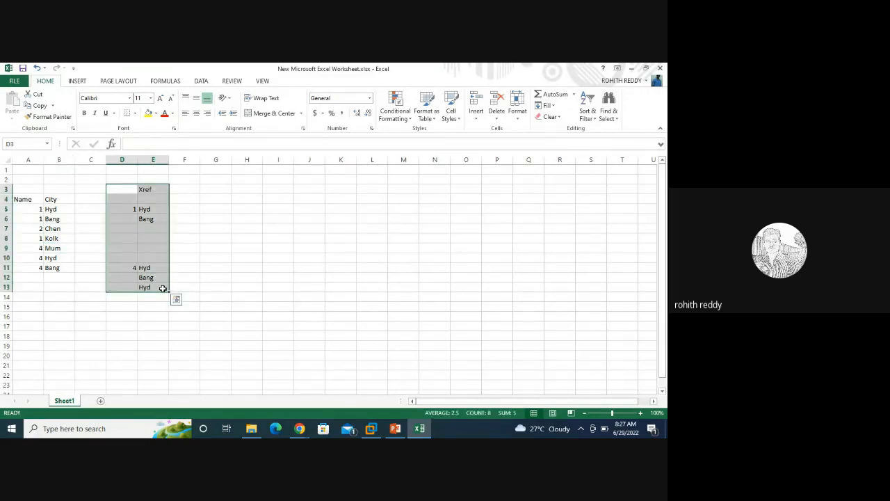
{"action": "key", "text": "Delete"}
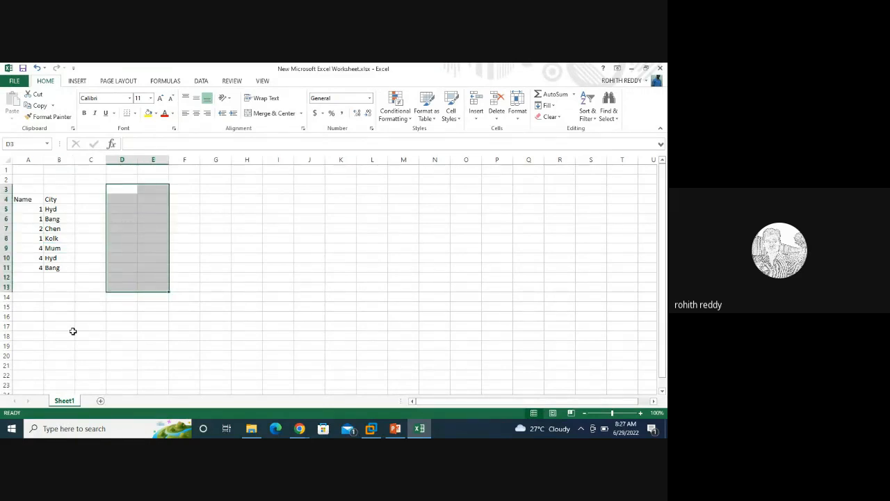
{"action": "left_click", "coordinate": [72, 335]}
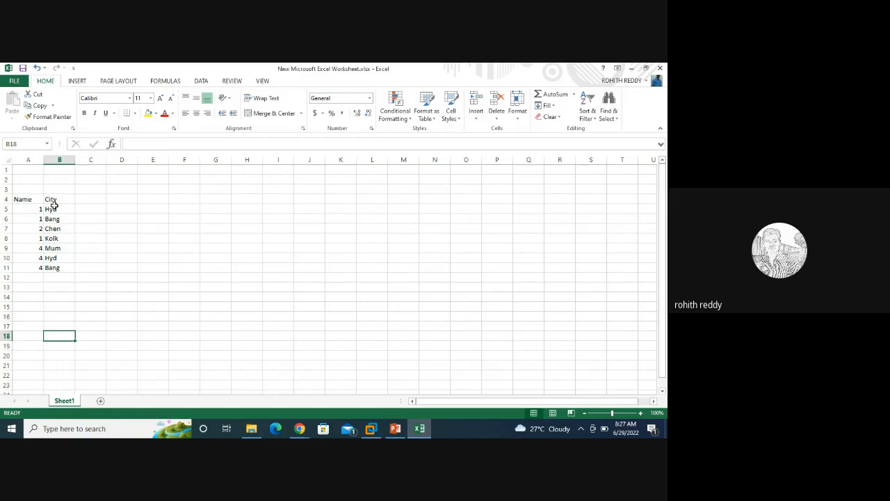
{"action": "left_click", "coordinate": [51, 208]}
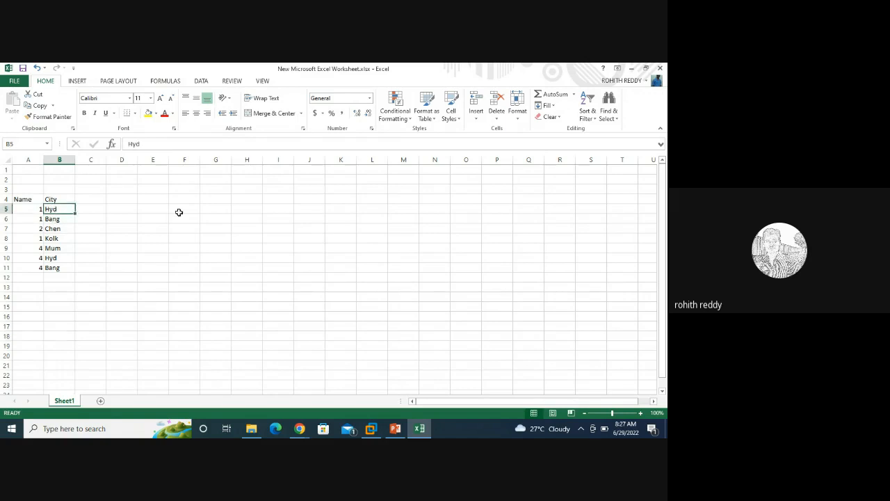
Step: Enter IDs 1 and 4 in E5:E6, each with city Hyd in F5:F6
{"action": "left_click", "coordinate": [193, 209]}
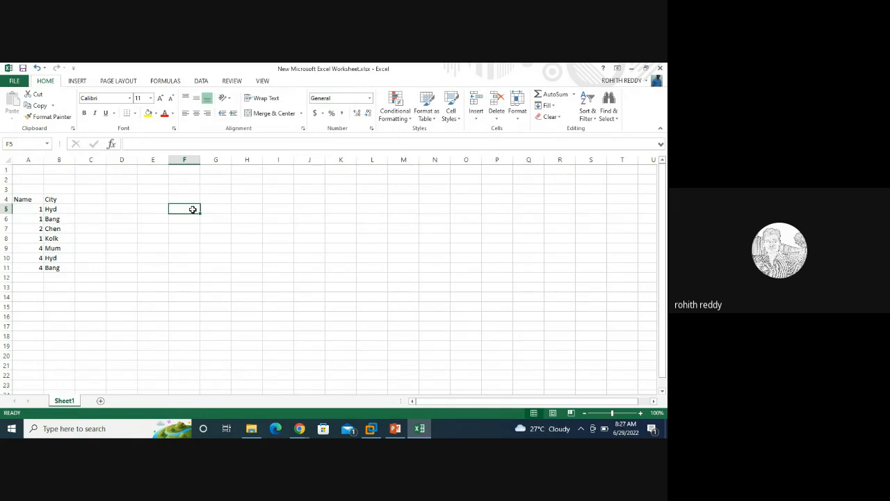
{"action": "left_click", "coordinate": [159, 209]}
{"action": "type", "text": "1"}
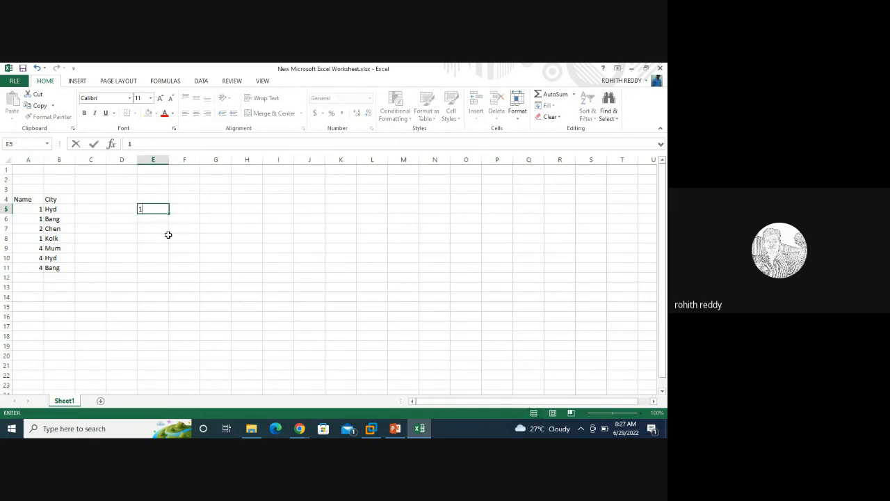
{"action": "key", "text": "Return"}
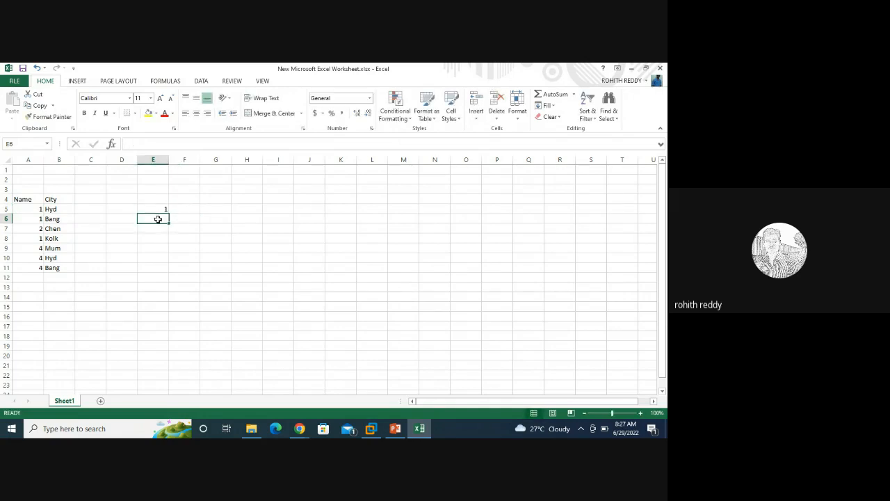
{"action": "type", "text": "4"}
{"action": "left_click", "coordinate": [194, 208]}
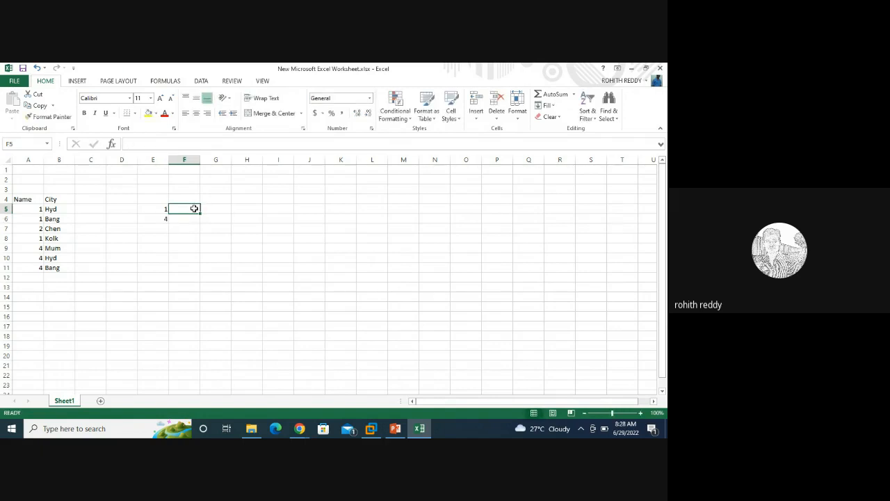
{"action": "type", "text": "Hyd"}
{"action": "left_click", "coordinate": [189, 218]}
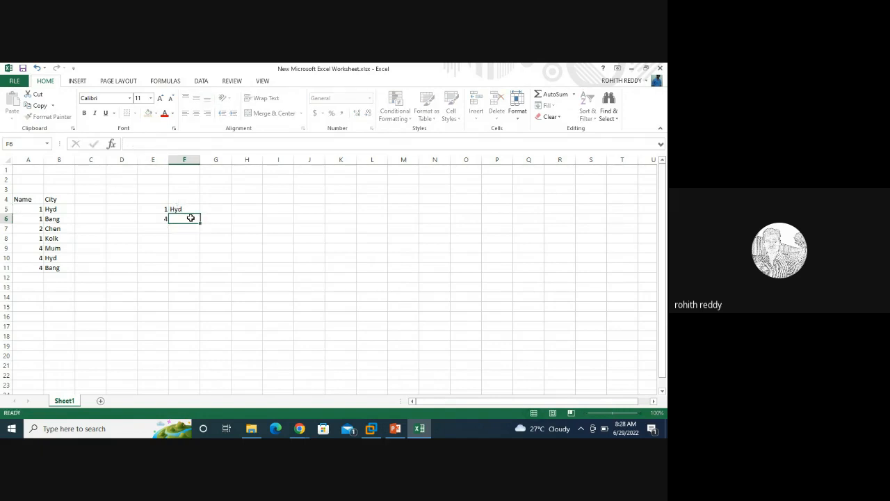
{"action": "type", "text": "Hyd"}
{"action": "key", "text": "Return"}
{"action": "left_click", "coordinate": [208, 272]}
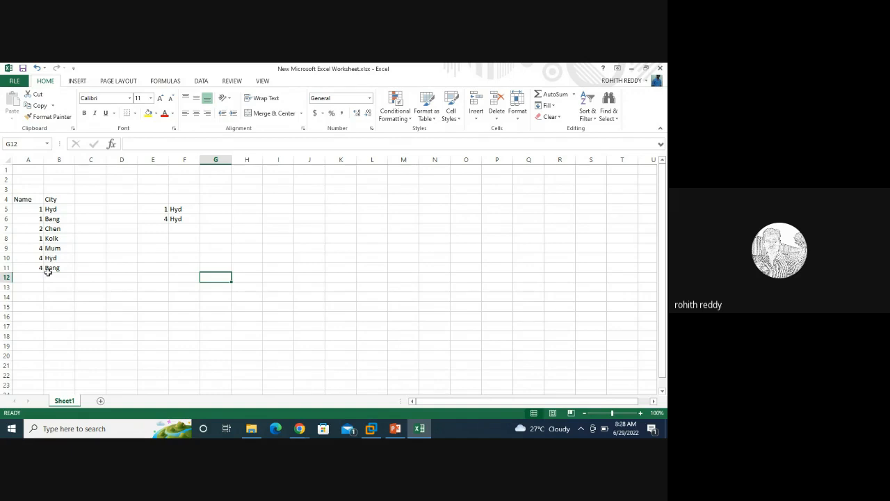
Step: Enter IDs 1 and 4 in E8:E9, each with city Bang in F8:F9
{"action": "left_click", "coordinate": [162, 231]}
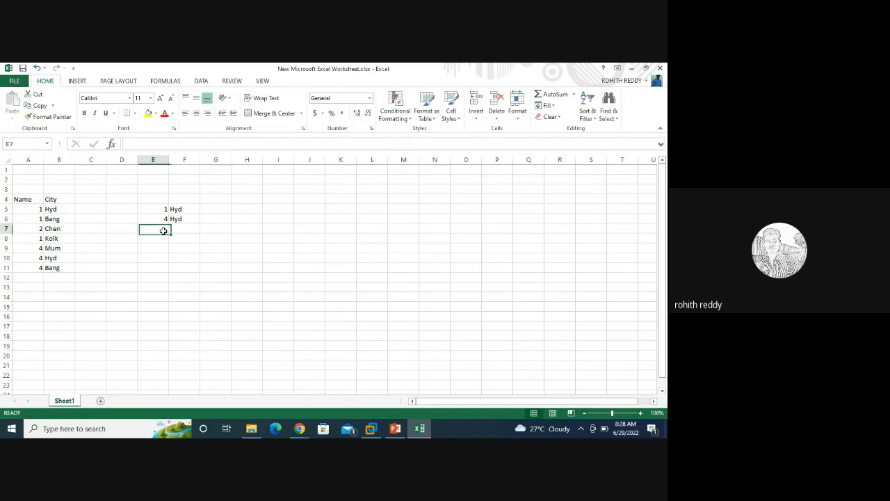
{"action": "left_click", "coordinate": [163, 239]}
{"action": "type", "text": "1"}
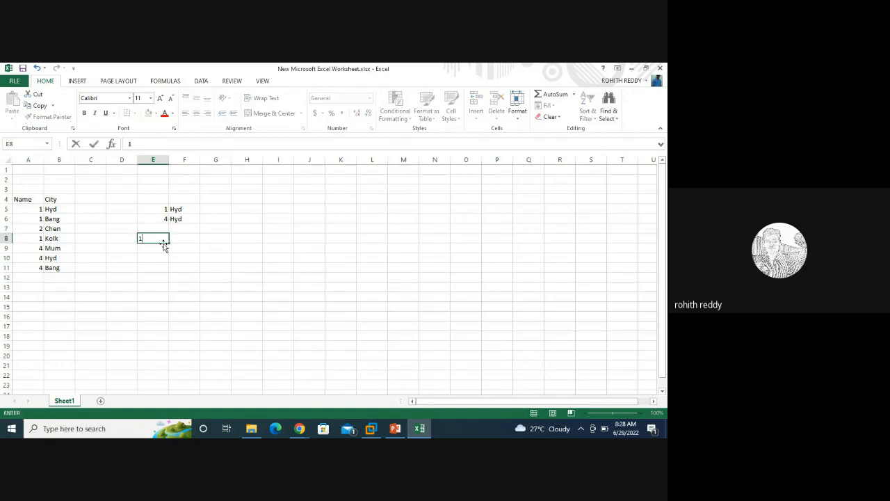
{"action": "left_click", "coordinate": [164, 248]}
{"action": "type", "text": "4"}
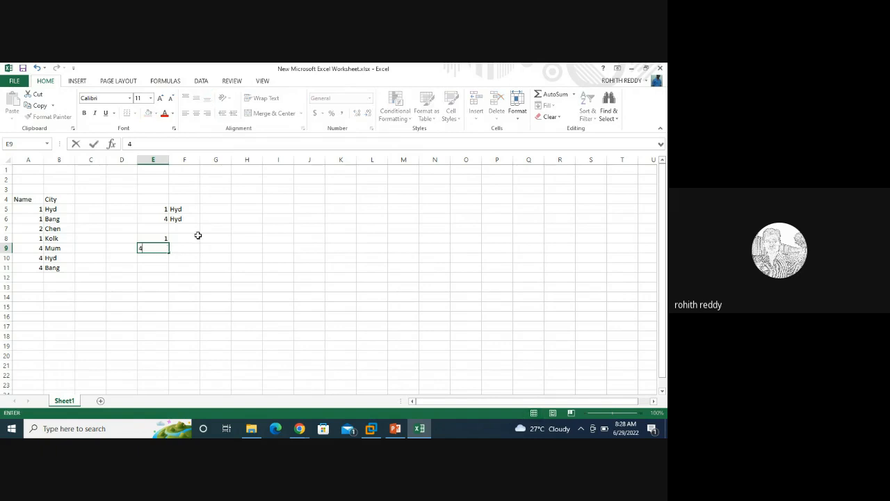
{"action": "left_click", "coordinate": [193, 237]}
{"action": "type", "text": "Ban"}
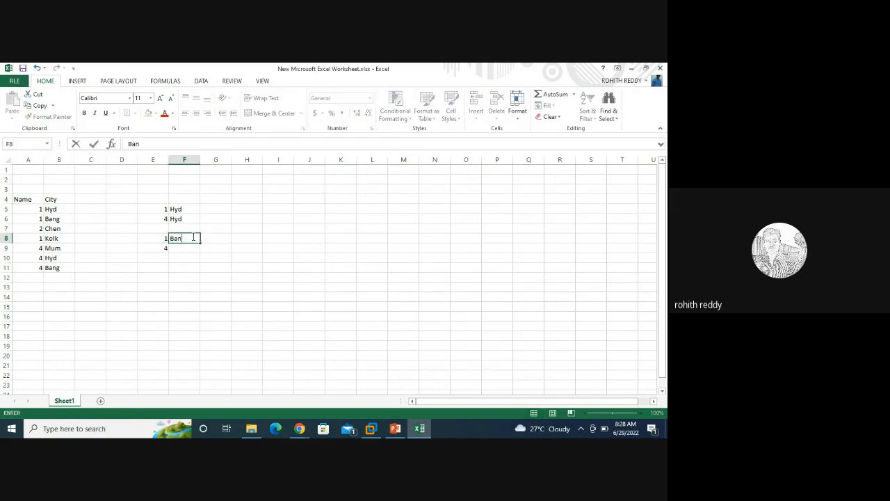
{"action": "type", "text": "g"}
{"action": "left_click", "coordinate": [183, 248]}
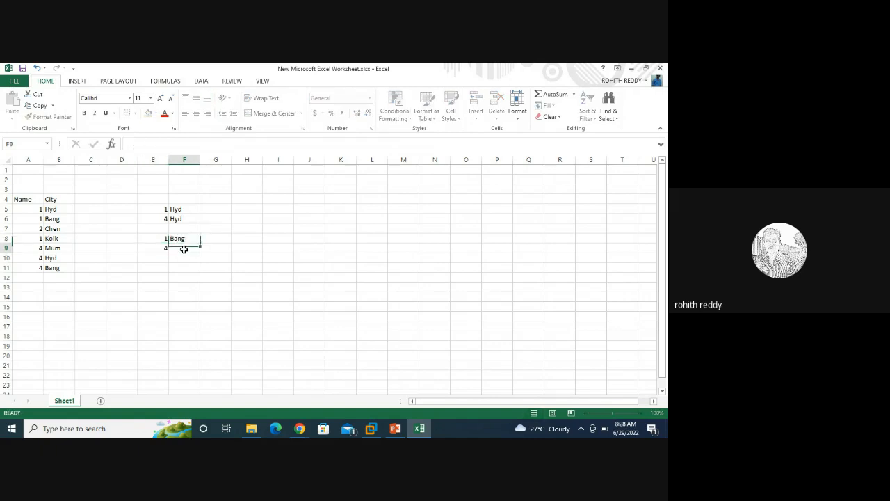
{"action": "type", "text": "Bang"}
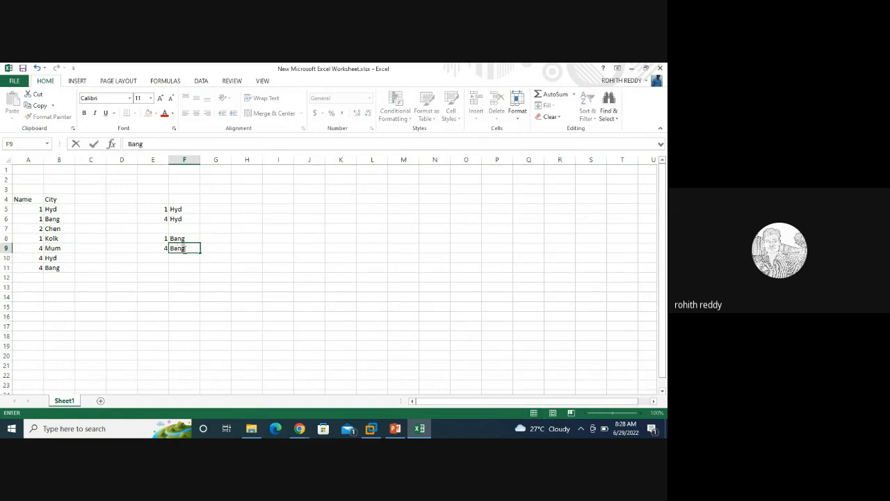
{"action": "left_click", "coordinate": [175, 314]}
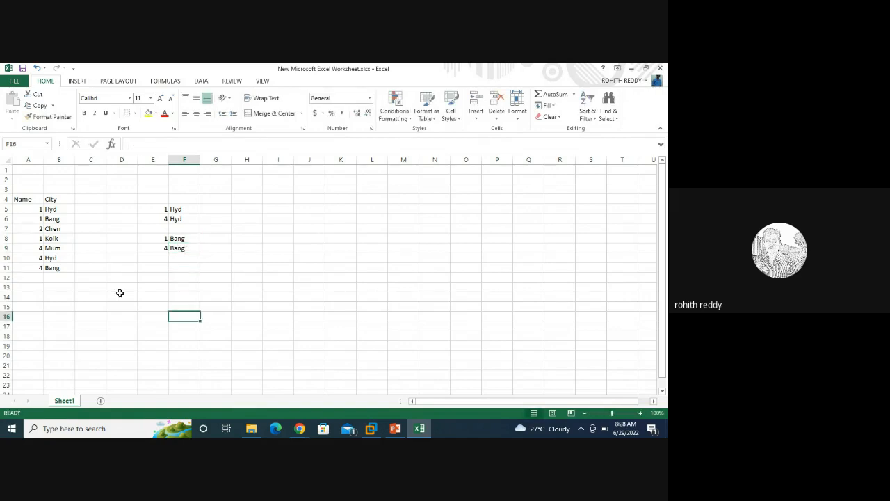
Step: Enter 2 Chen in row 11, 1 Kol in row 13 and 4 Mum in row 15 of columns E–F
{"action": "left_click", "coordinate": [161, 270]}
{"action": "type", "text": "2"}
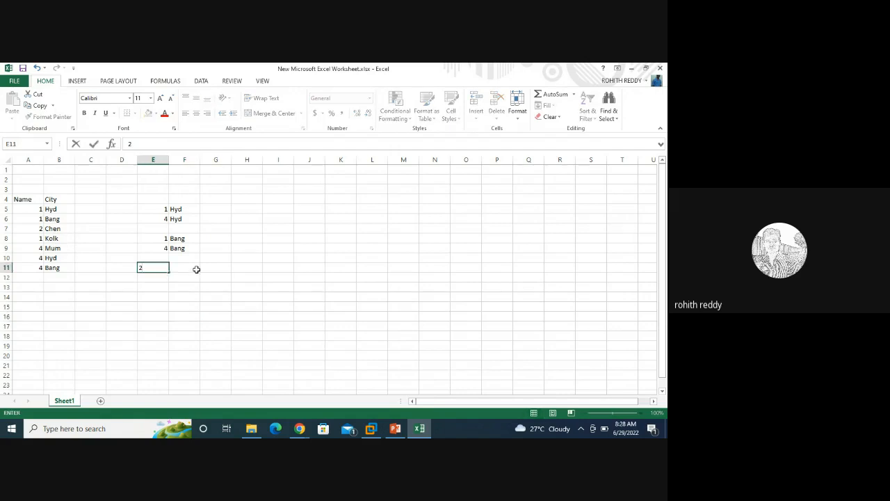
{"action": "left_click", "coordinate": [187, 267]}
{"action": "type", "text": "Chen"}
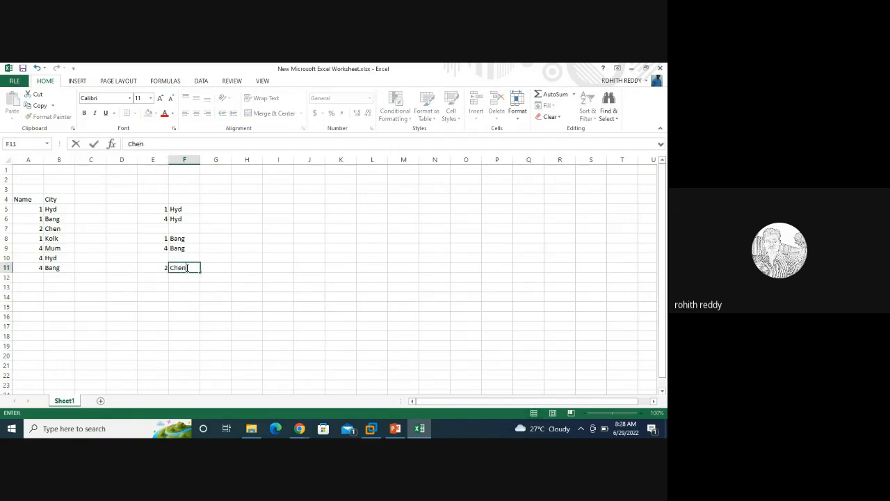
{"action": "left_click", "coordinate": [160, 293]}
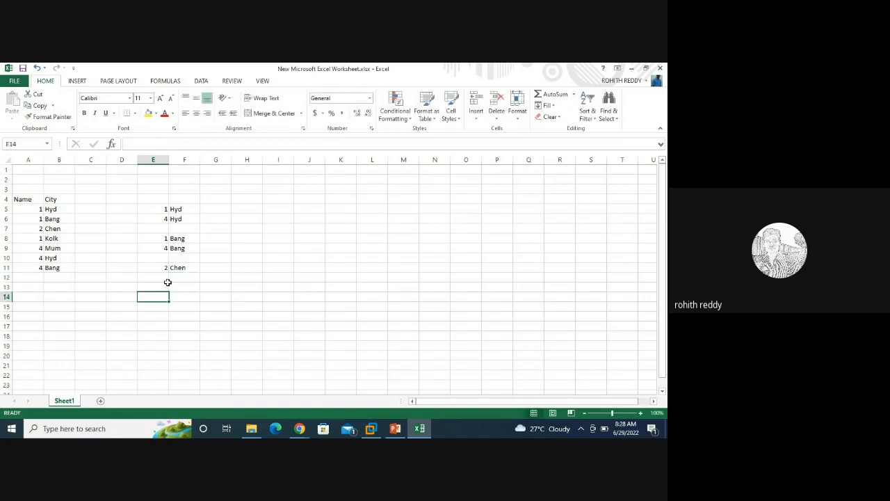
{"action": "left_click", "coordinate": [165, 284]}
{"action": "type", "text": "1"}
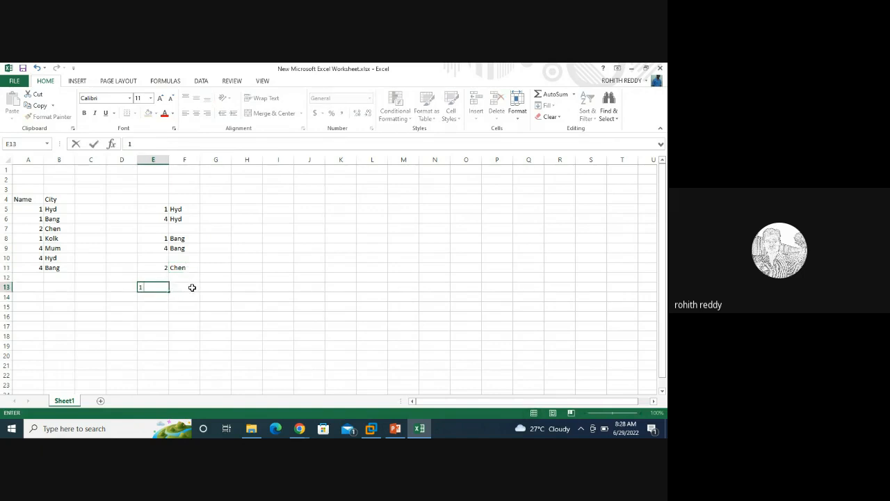
{"action": "left_click", "coordinate": [192, 287]}
{"action": "type", "text": "Kol"}
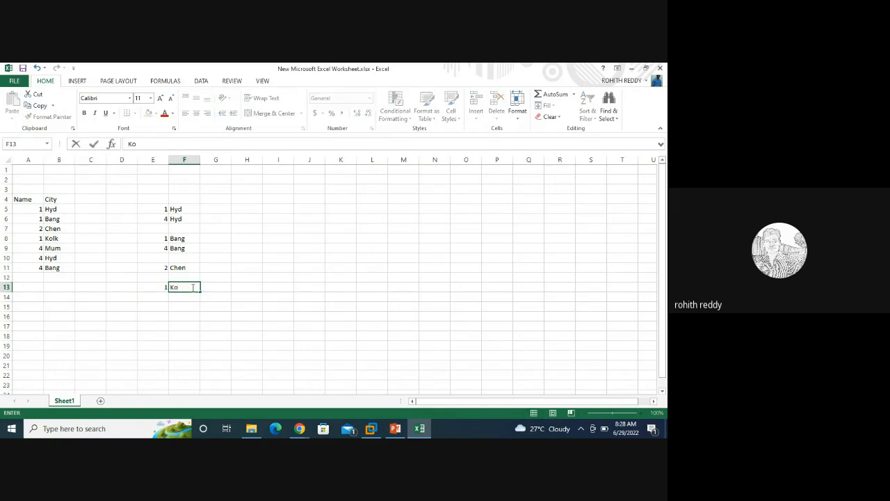
{"action": "left_click", "coordinate": [159, 306]}
{"action": "type", "text": "4"}
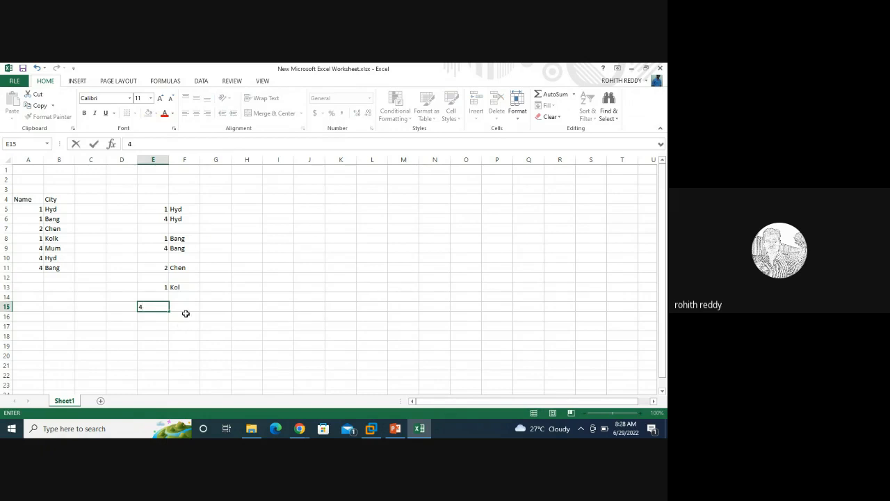
{"action": "left_click", "coordinate": [185, 306]}
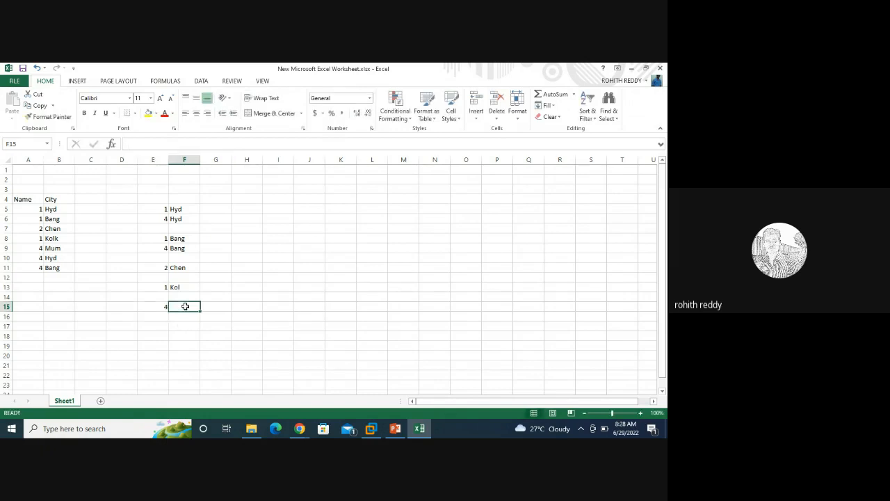
{"action": "type", "text": "Mum"}
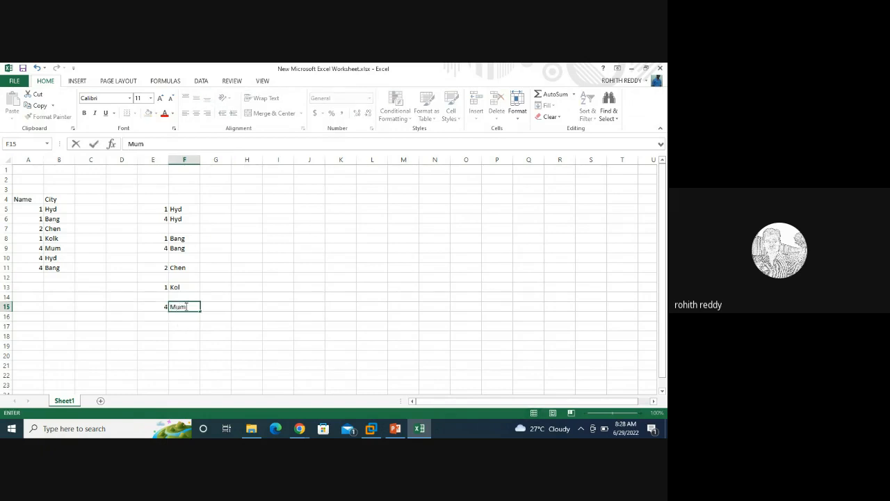
{"action": "left_click", "coordinate": [305, 272]}
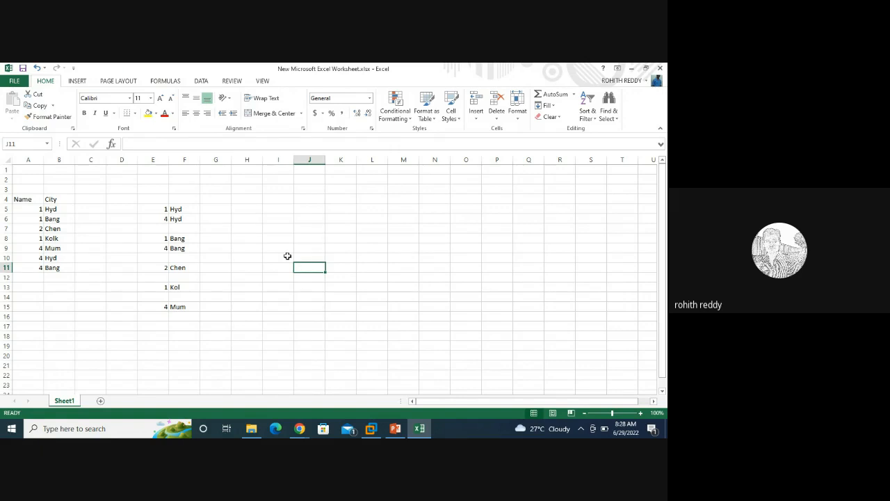
Step: Highlight the Hyd pairs and the Chen, Kol and Mum groups to show the grouping
{"action": "left_click_drag", "start_coordinate": [179, 209], "coordinate": [180, 248]}
{"action": "left_click", "coordinate": [180, 268]}
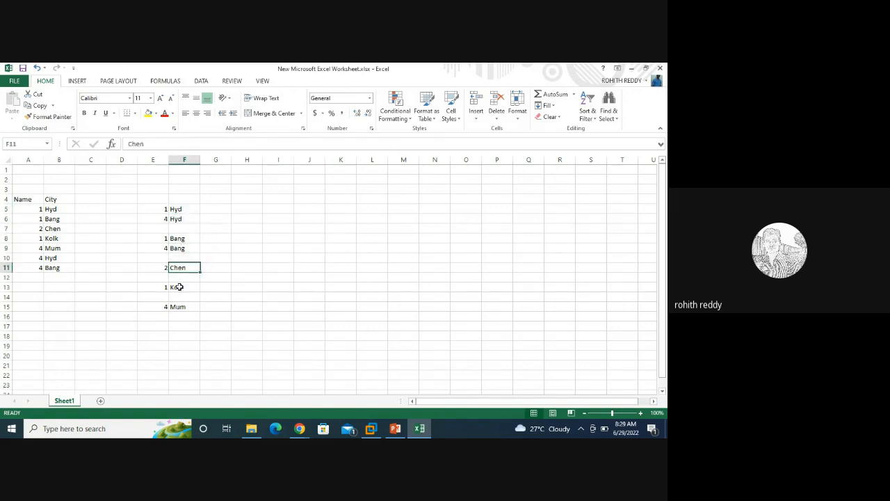
{"action": "left_click", "coordinate": [179, 287]}
{"action": "left_click", "coordinate": [179, 307]}
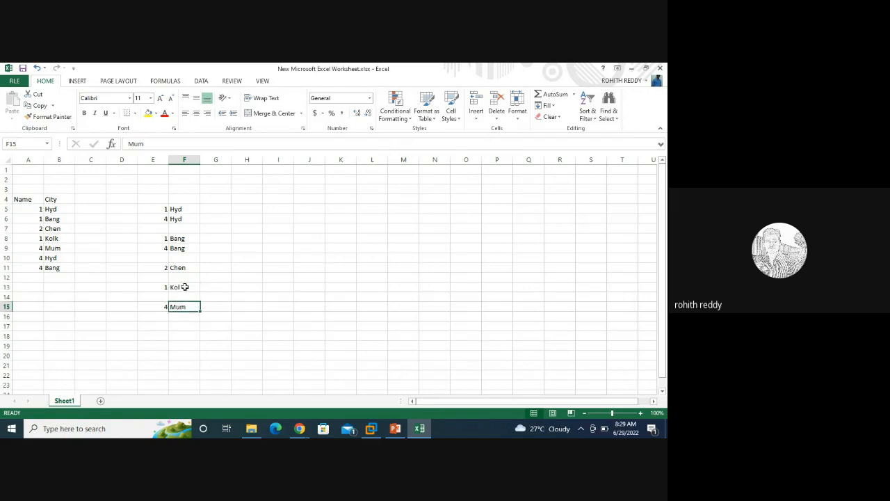
{"action": "left_click_drag", "start_coordinate": [149, 208], "coordinate": [184, 249]}
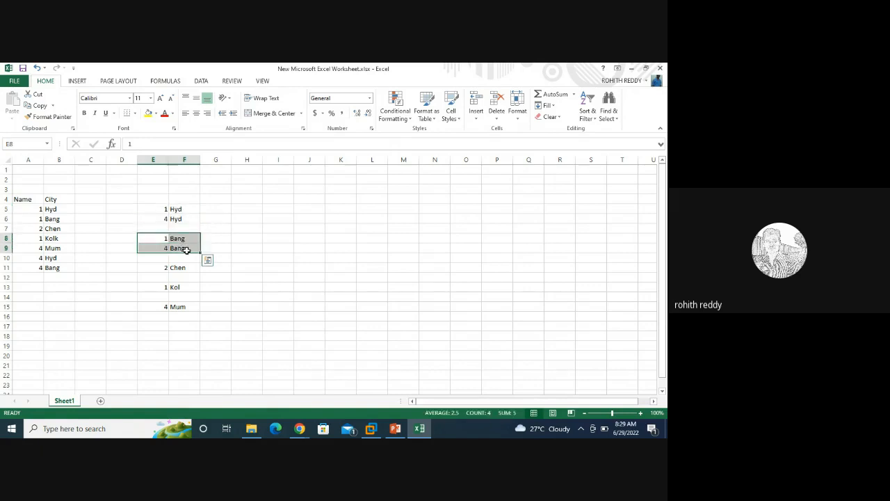
{"action": "left_click", "coordinate": [172, 209]}
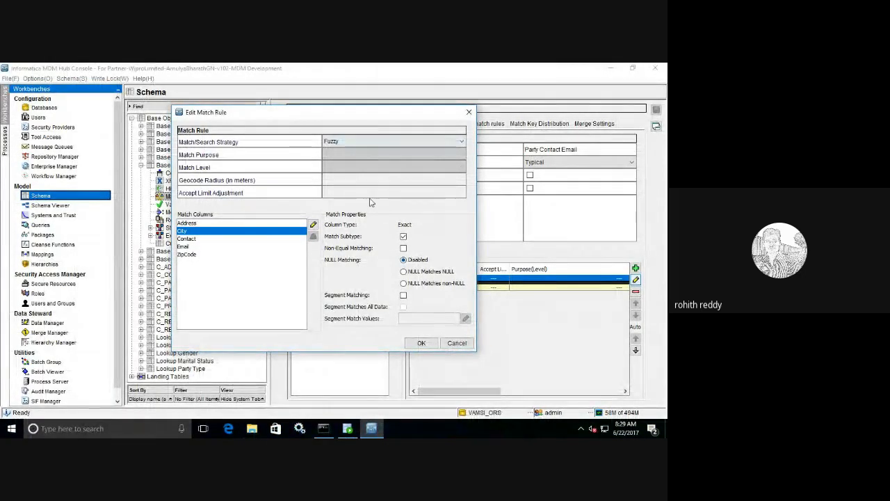
Step: Uncheck Match Subtype for City and switch the strategy to Exact, then back to Fuzzy
{"action": "left_click", "coordinate": [403, 236]}
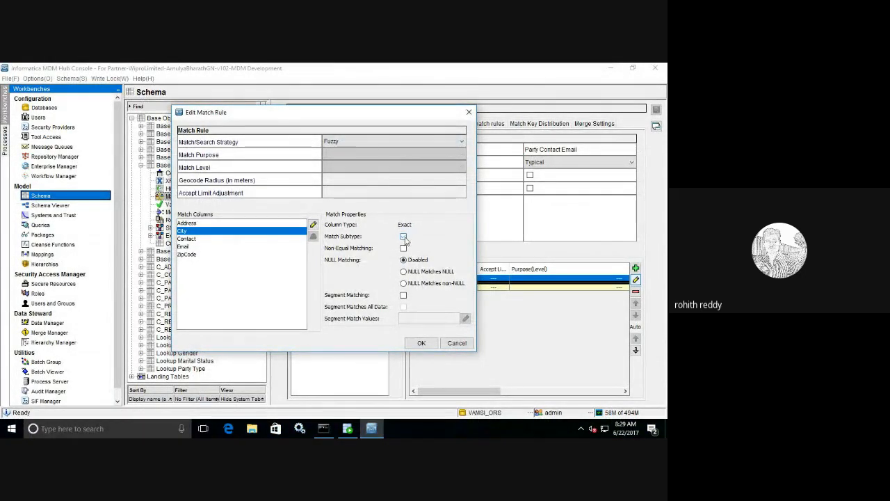
{"action": "left_click", "coordinate": [376, 143]}
{"action": "left_click", "coordinate": [377, 160]}
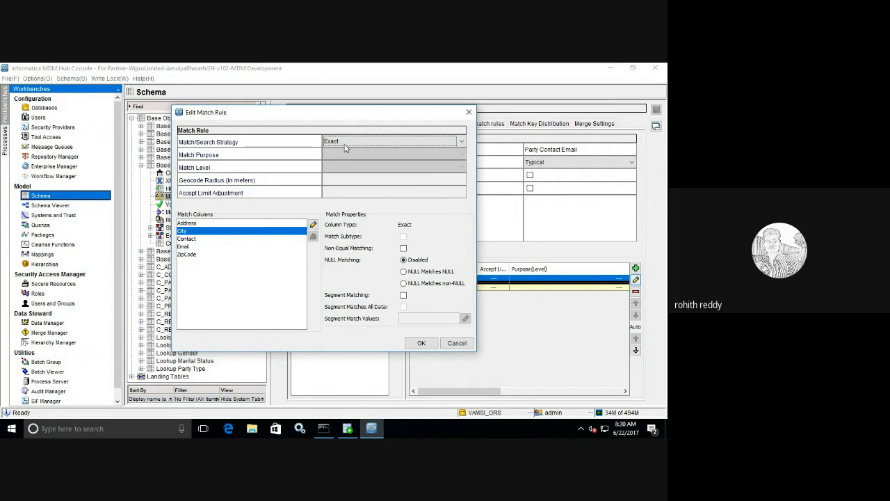
{"action": "left_click", "coordinate": [313, 226]}
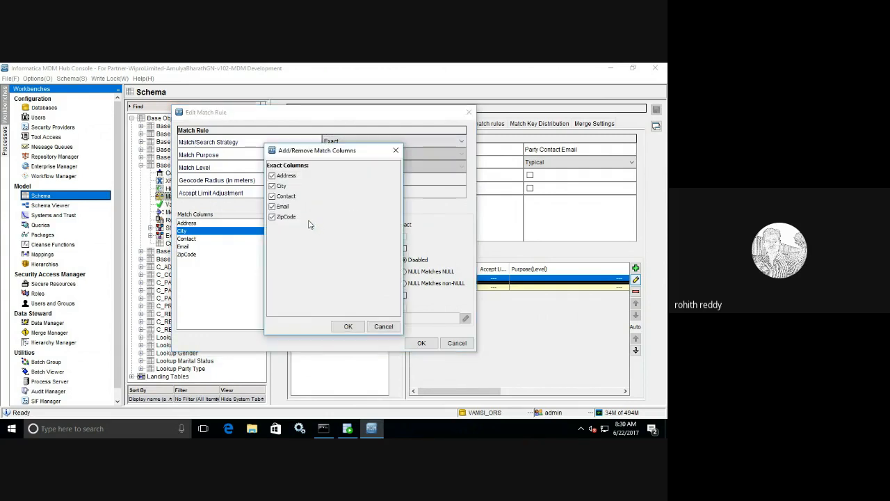
{"action": "left_click", "coordinate": [346, 327]}
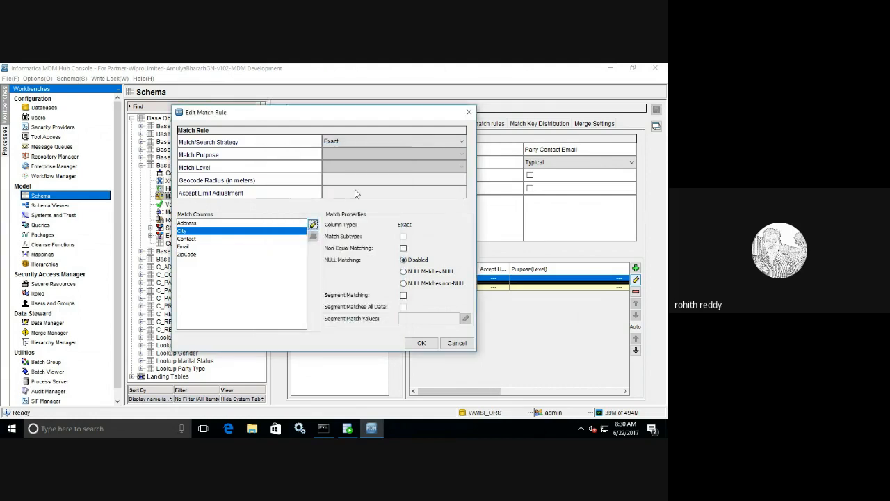
{"action": "left_click", "coordinate": [345, 144]}
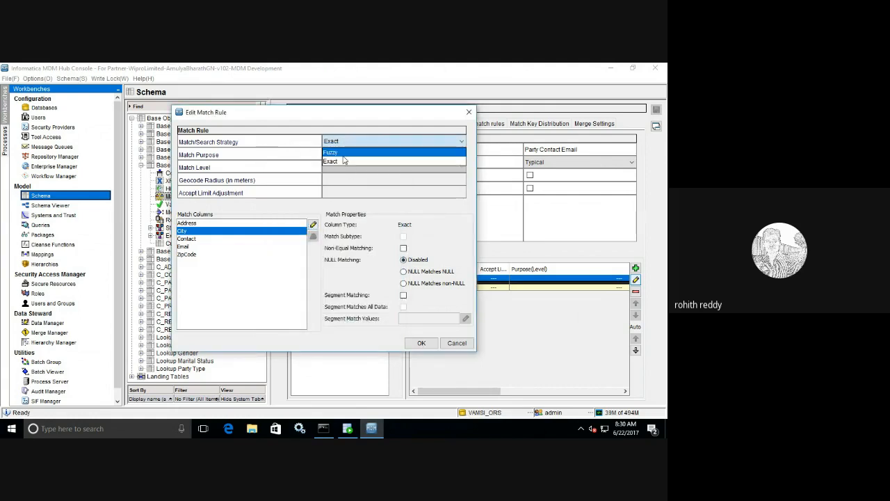
{"action": "left_click", "coordinate": [344, 154]}
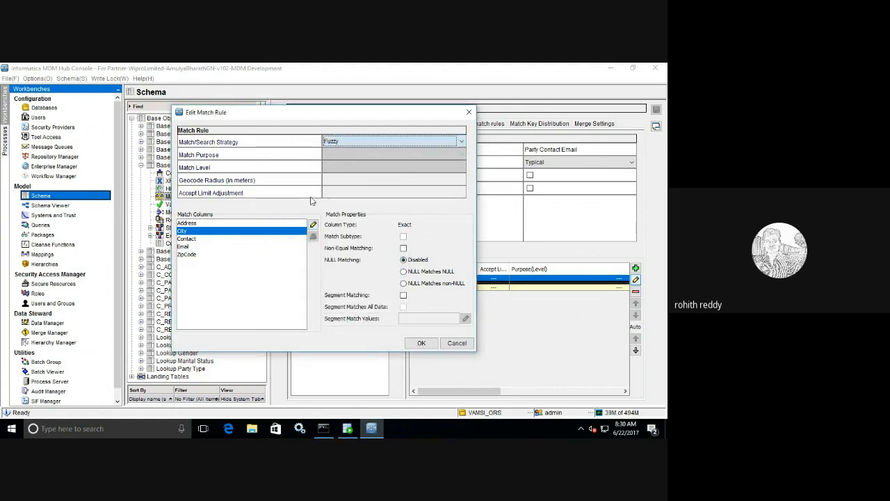
Step: Uncheck Segment Matching for Contact and review the Email, Address, ZipCode and City properties
{"action": "left_click", "coordinate": [191, 247]}
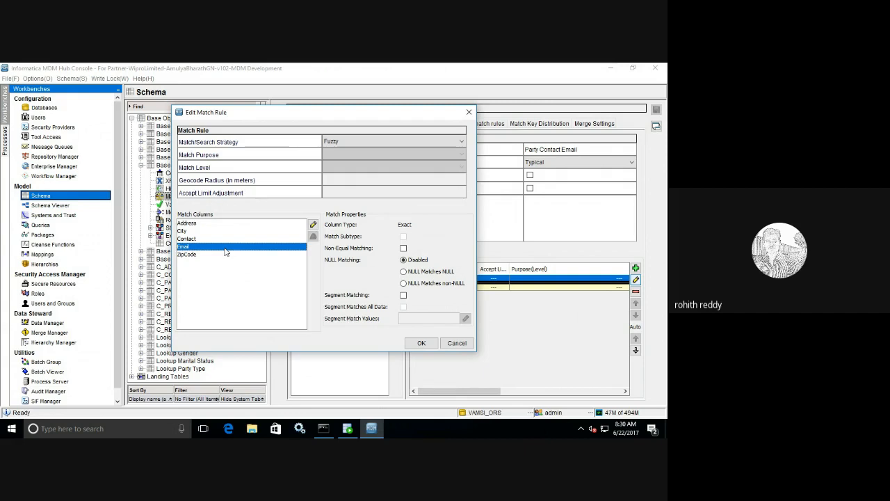
{"action": "left_click", "coordinate": [188, 239]}
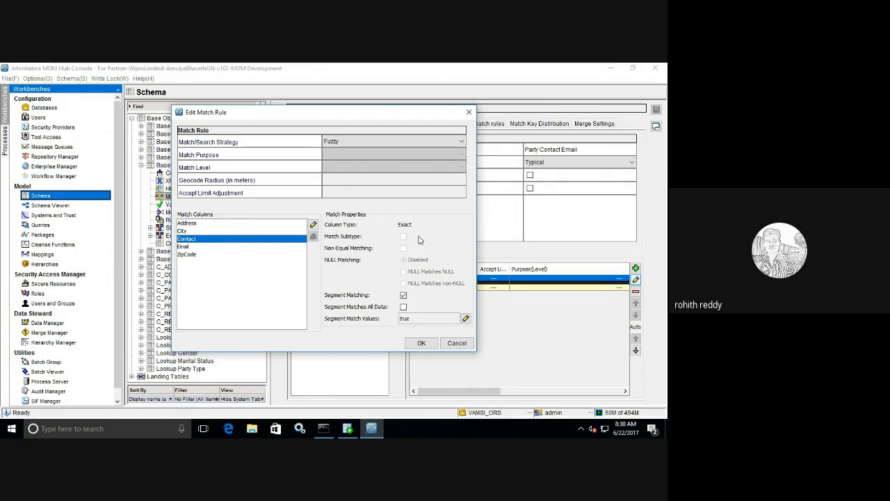
{"action": "left_click", "coordinate": [403, 295]}
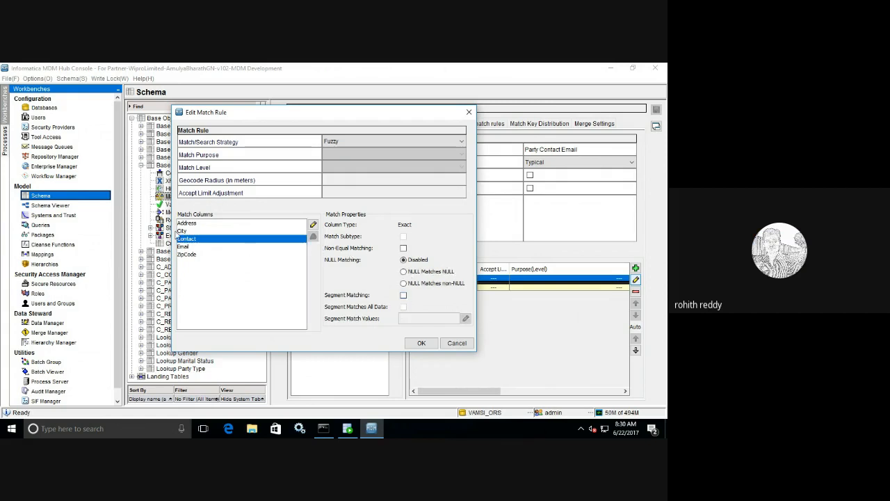
{"action": "left_click", "coordinate": [191, 224]}
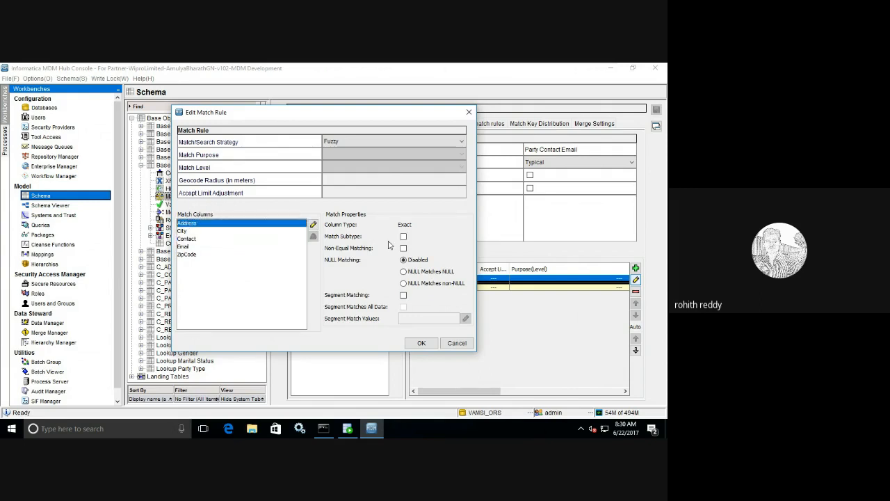
{"action": "left_click", "coordinate": [194, 255]}
{"action": "left_click", "coordinate": [191, 232]}
{"action": "left_click", "coordinate": [197, 224]}
Step: Set the edited Party Contact Email match rule's strategy back to Exact and save it
{"action": "left_click", "coordinate": [351, 141]}
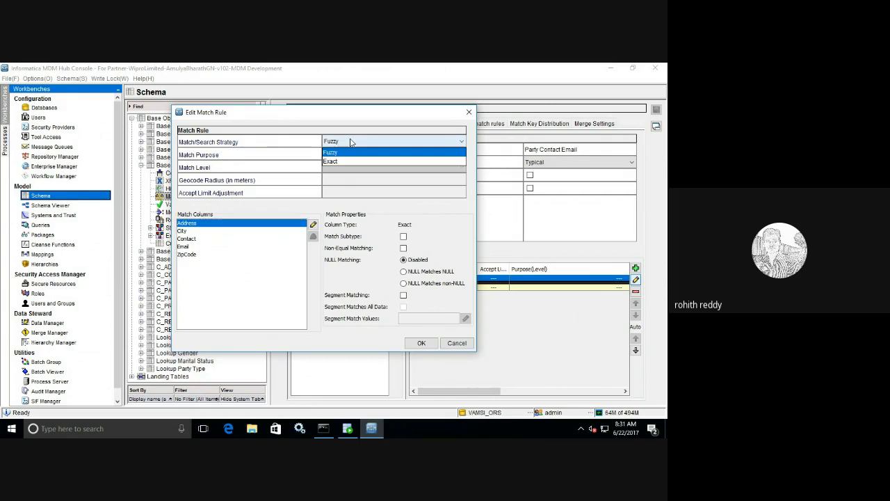
{"action": "left_click", "coordinate": [353, 162]}
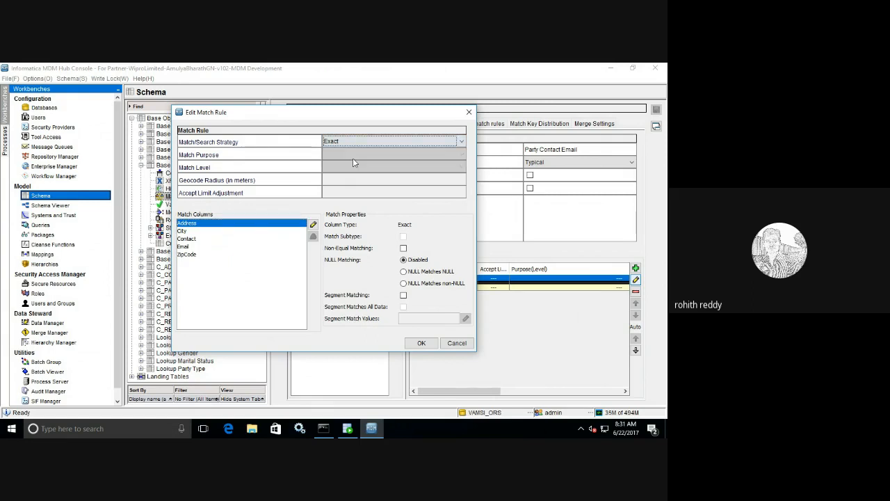
{"action": "left_click", "coordinate": [421, 343]}
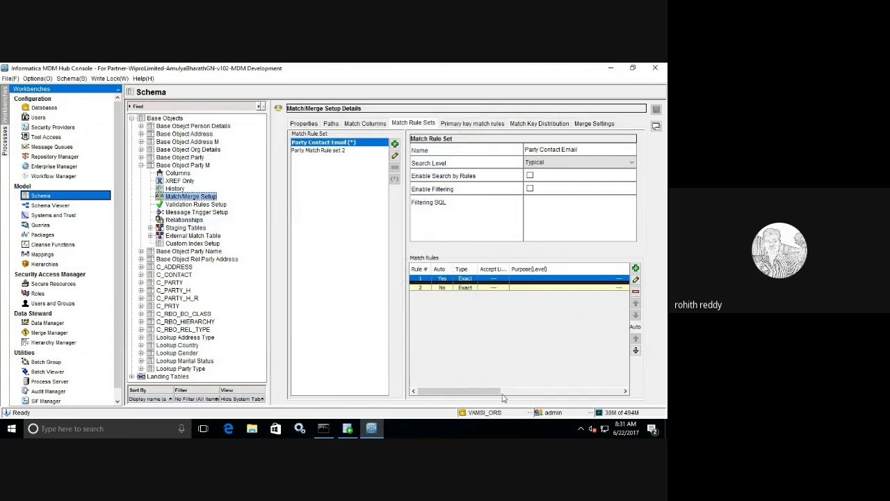
{"action": "left_click_drag", "start_coordinate": [490, 391], "coordinate": [464, 370]}
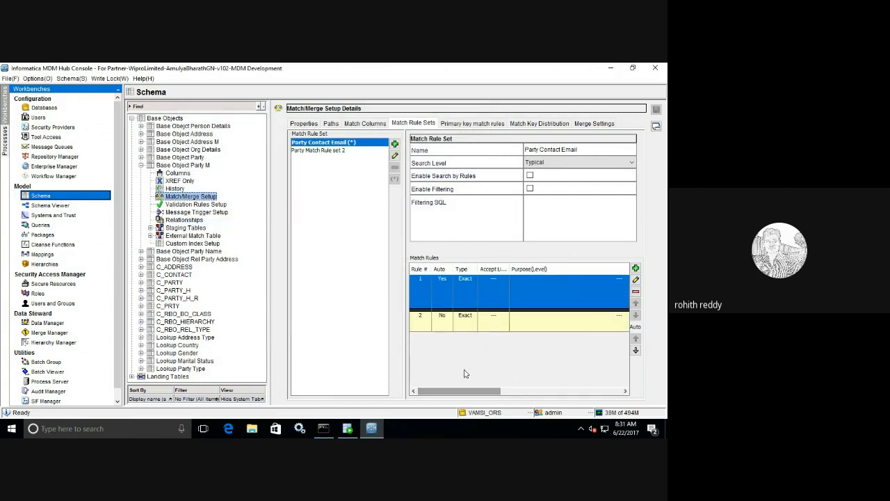
{"action": "left_click", "coordinate": [343, 151]}
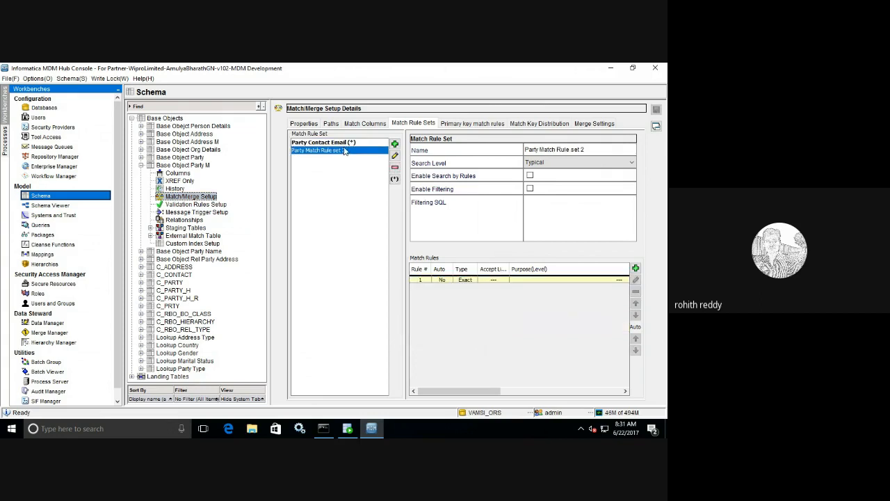
{"action": "left_click", "coordinate": [346, 143]}
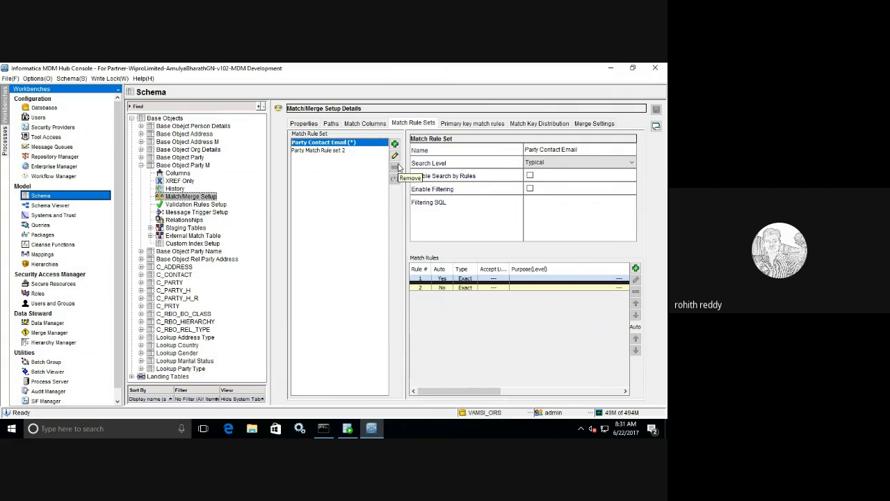
{"action": "left_click", "coordinate": [365, 123]}
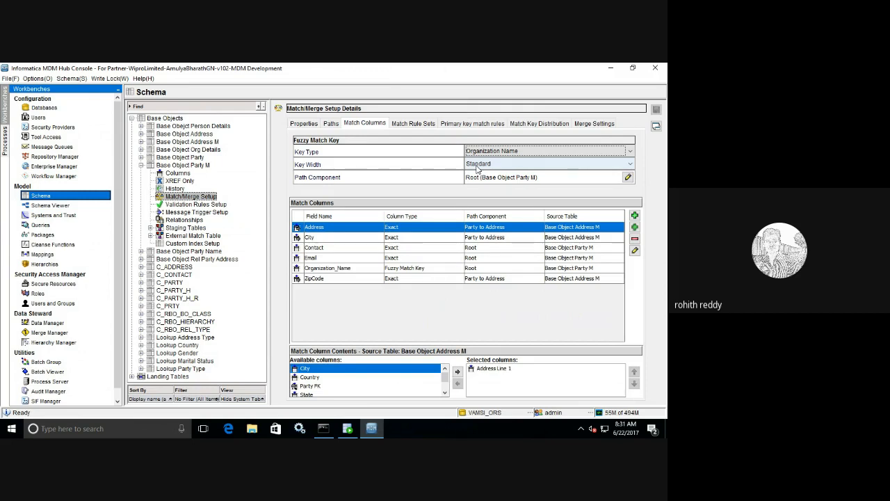
{"action": "left_click", "coordinate": [420, 124]}
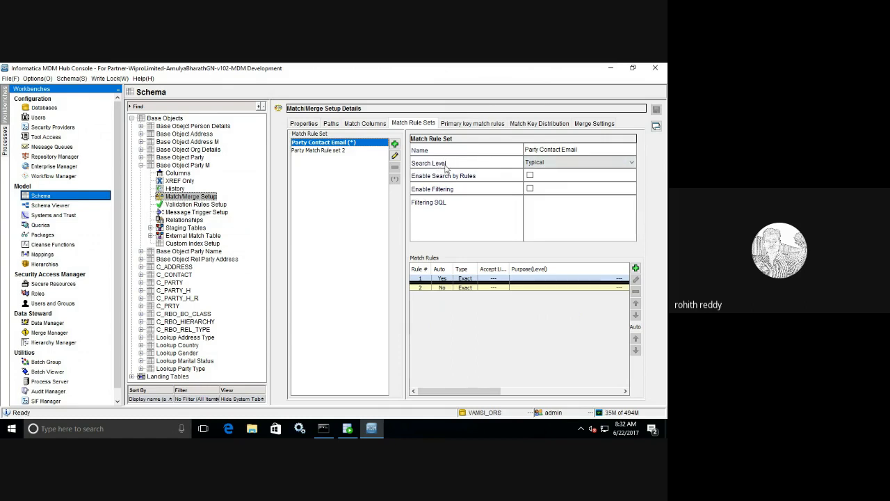
{"action": "left_click", "coordinate": [310, 124]}
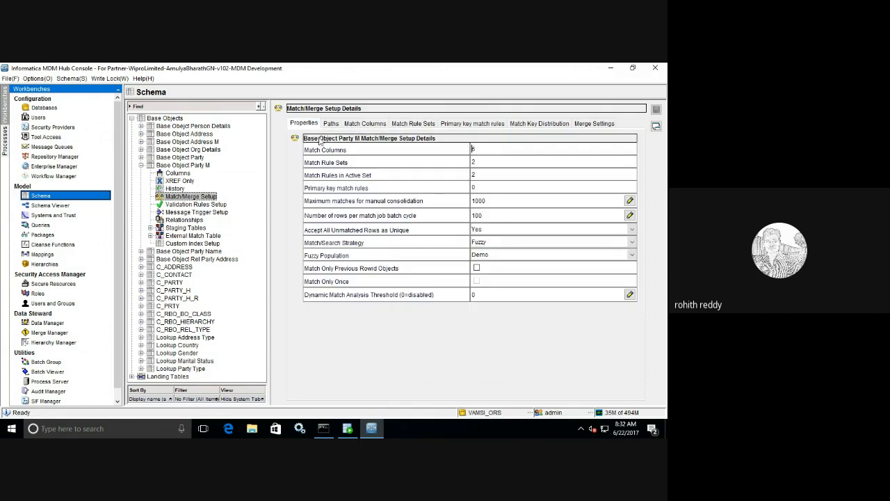
{"action": "left_click", "coordinate": [486, 243]}
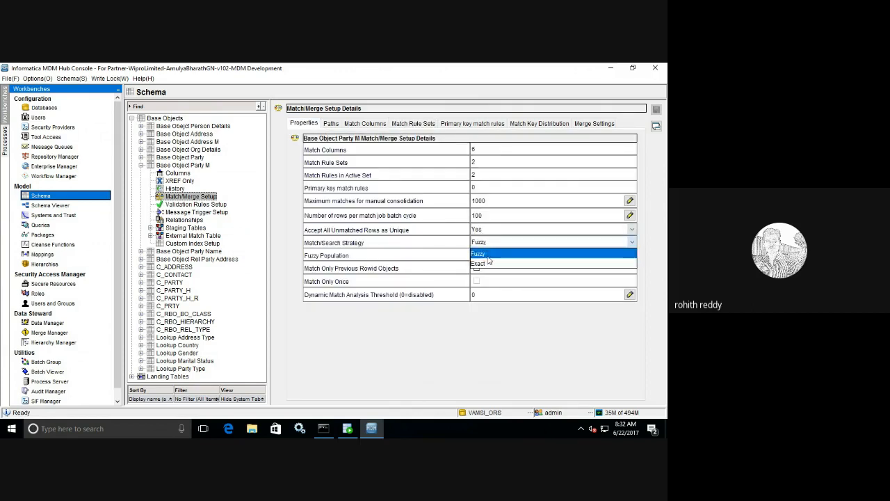
{"action": "left_click", "coordinate": [489, 264]}
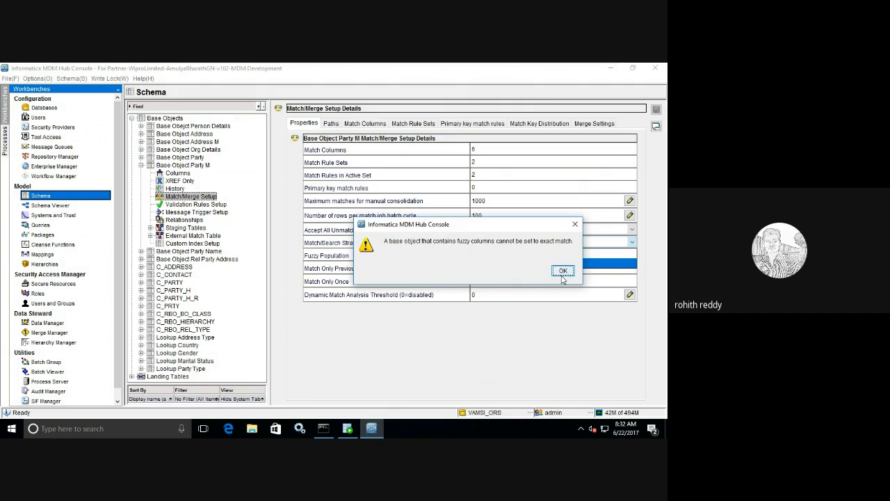
{"action": "left_click", "coordinate": [561, 273]}
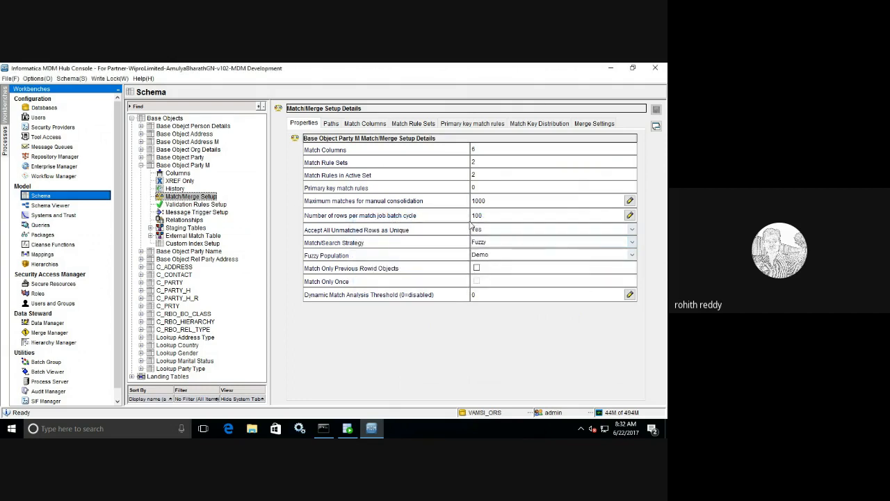
{"action": "left_click", "coordinate": [366, 124]}
{"action": "left_click", "coordinate": [305, 123]}
{"action": "left_click", "coordinate": [413, 123]}
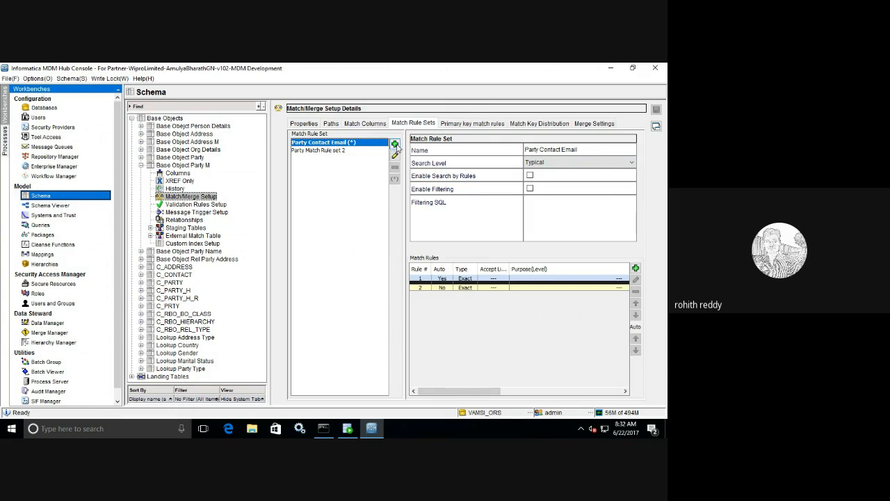
Step: Create the Party Fuzzy Match rule set, then view the Organization Name fuzzy key and six match columns
{"action": "left_click", "coordinate": [395, 145]}
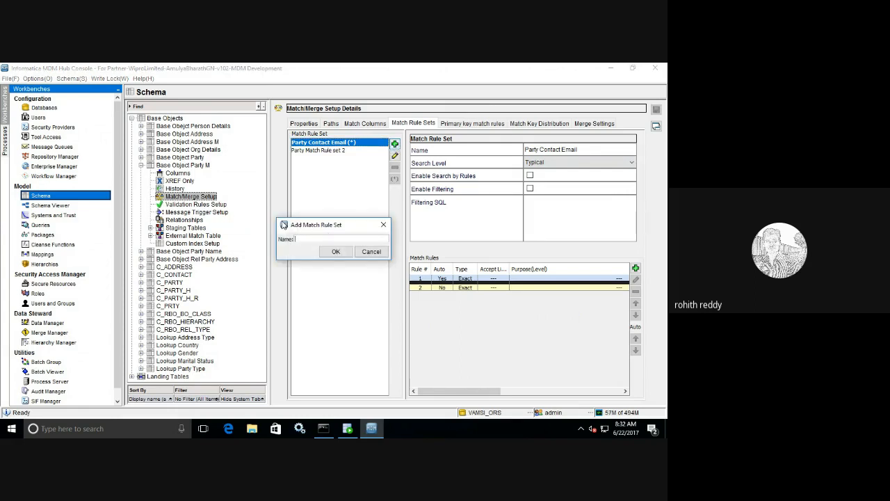
{"action": "left_click_drag", "start_coordinate": [277, 219], "coordinate": [228, 186]}
{"action": "left_click", "coordinate": [252, 206]}
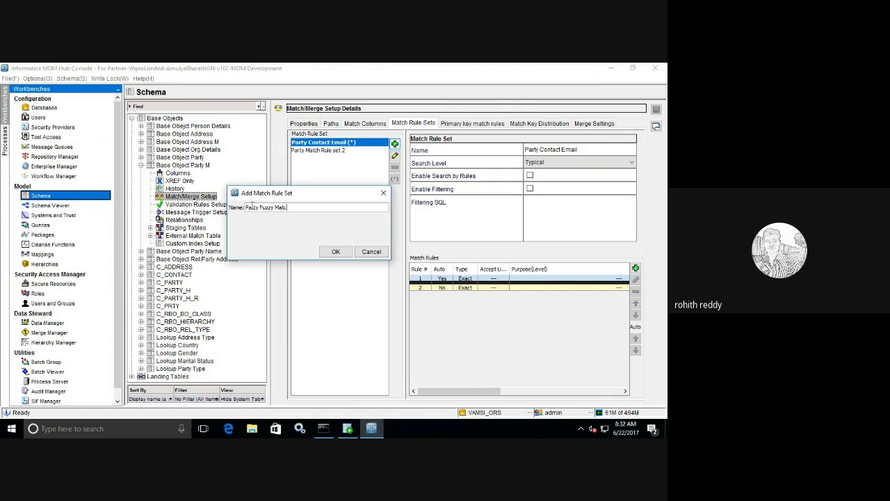
{"action": "left_click", "coordinate": [328, 252]}
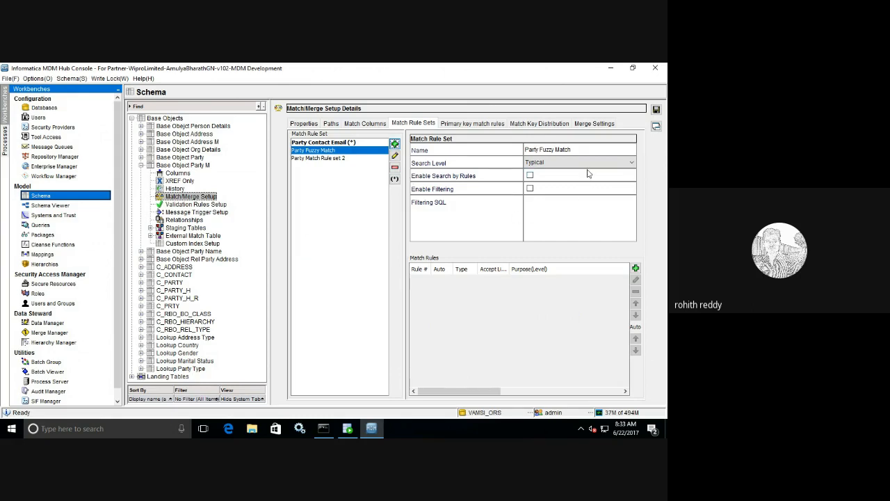
{"action": "left_click", "coordinate": [365, 125]}
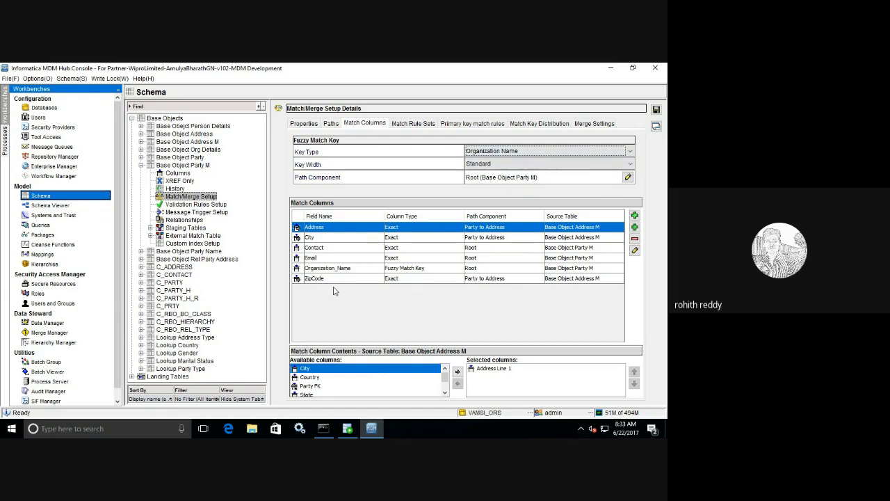
Step: Keep the fuzzy key width at Standard, then check Party Fuzzy Match's search level options
{"action": "left_click", "coordinate": [488, 164]}
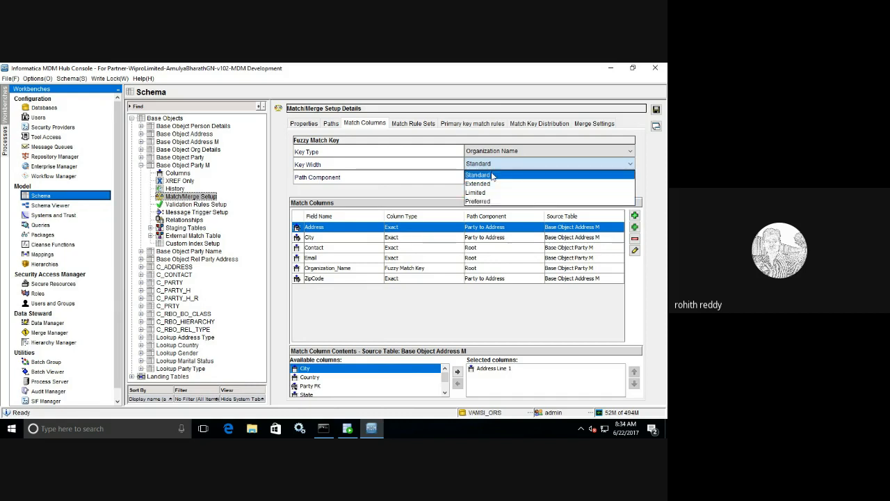
{"action": "left_click", "coordinate": [492, 176]}
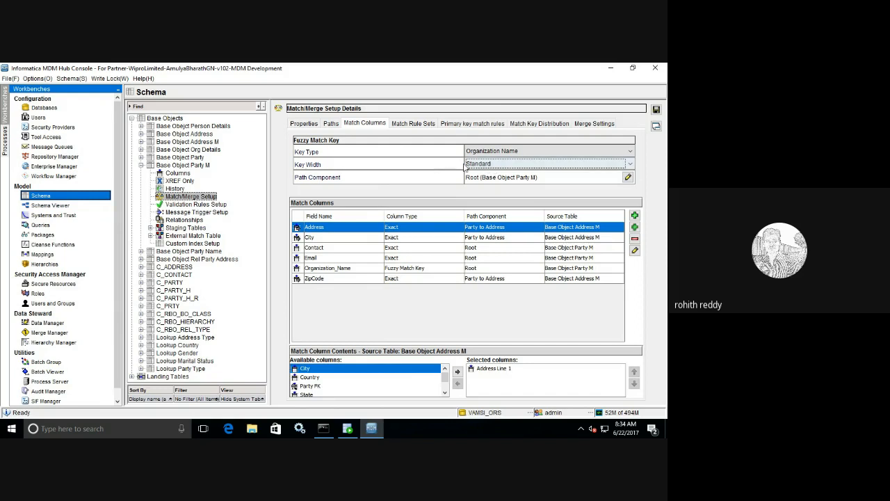
{"action": "left_click", "coordinate": [480, 166]}
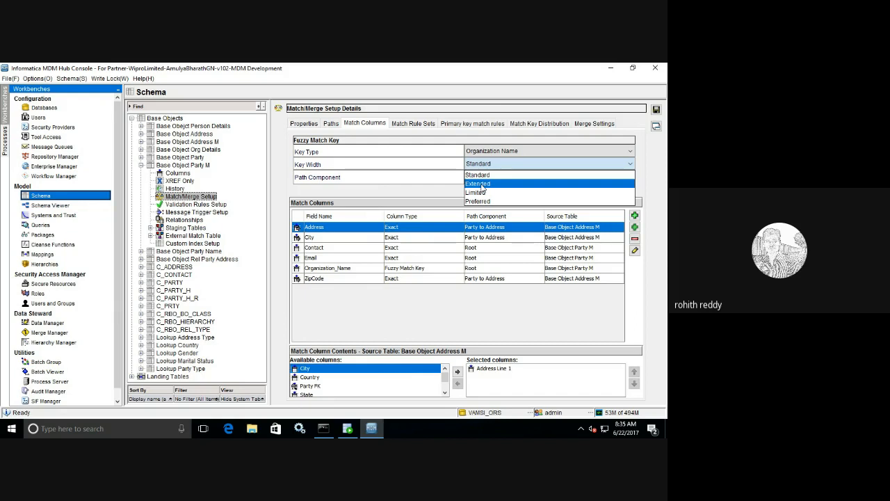
{"action": "left_click", "coordinate": [478, 175]}
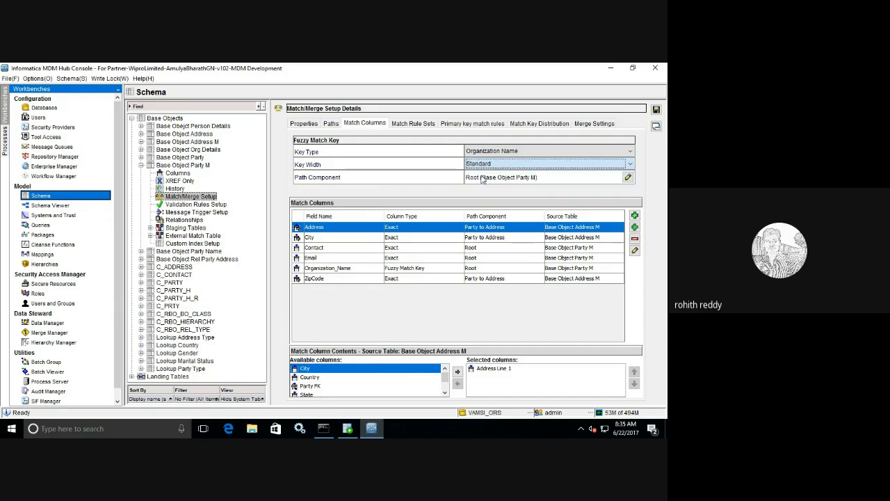
{"action": "left_click", "coordinate": [412, 123]}
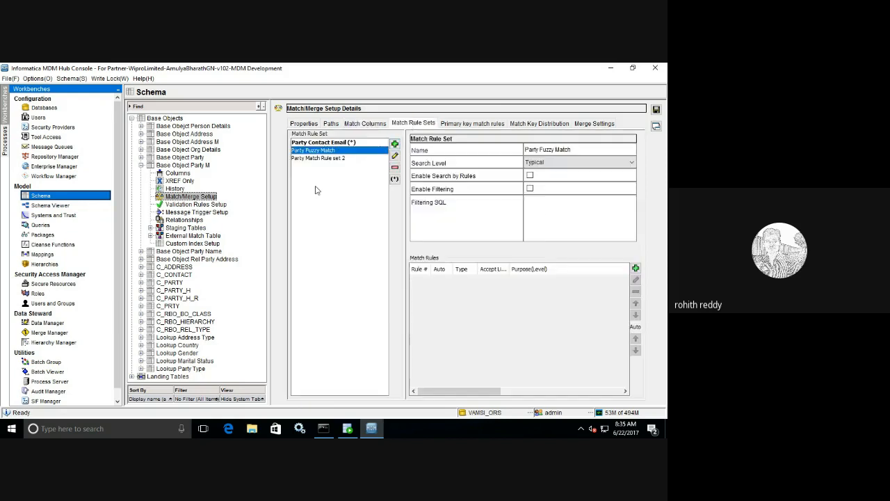
{"action": "left_click", "coordinate": [554, 162]}
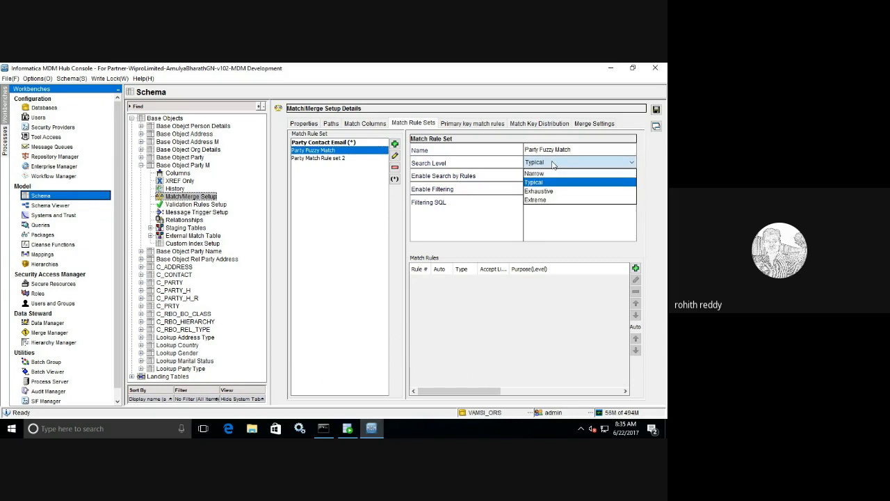
Step: Leave the Party Fuzzy Match search level at Typical and go to the Match Columns page
{"action": "left_click", "coordinate": [365, 124]}
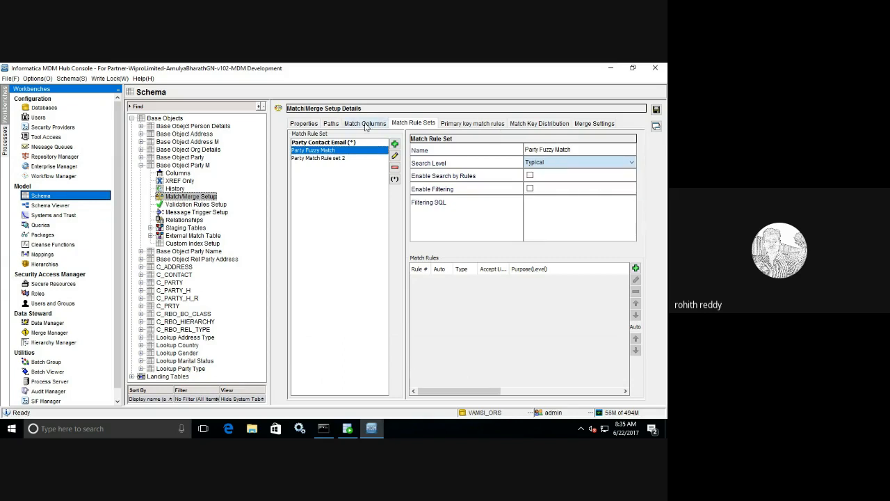
{"action": "left_click", "coordinate": [365, 124]}
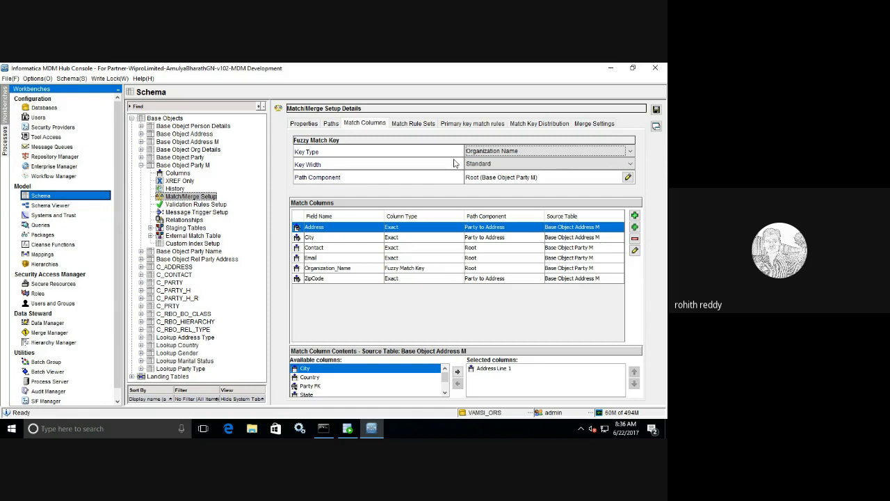
Step: On Match Rule Sets, list the Search Level choices for Party Fuzzy Match
{"action": "left_click", "coordinate": [414, 124]}
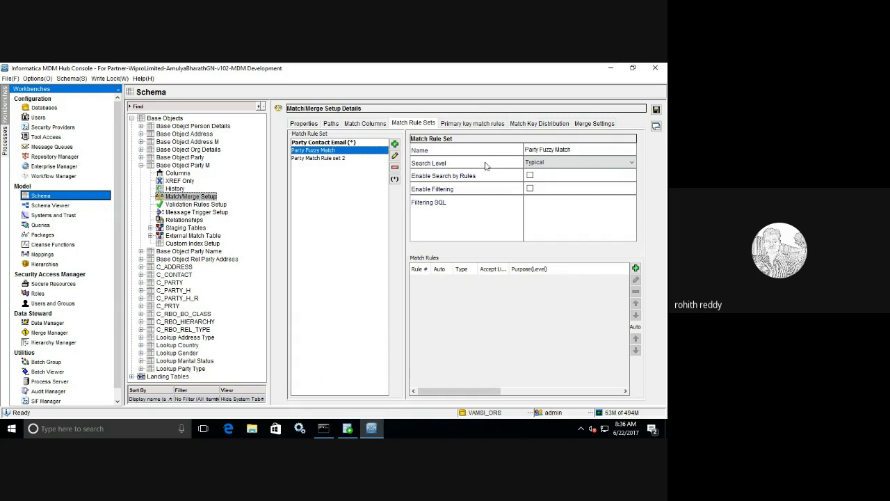
{"action": "left_click", "coordinate": [543, 164]}
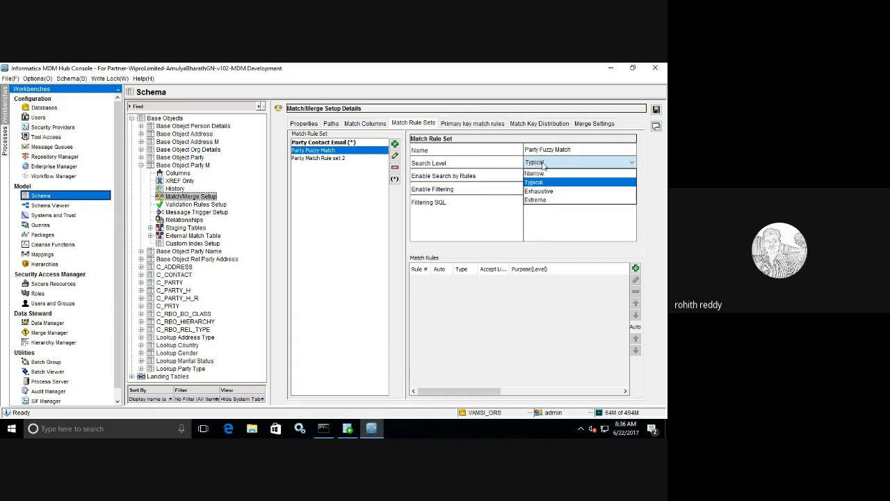
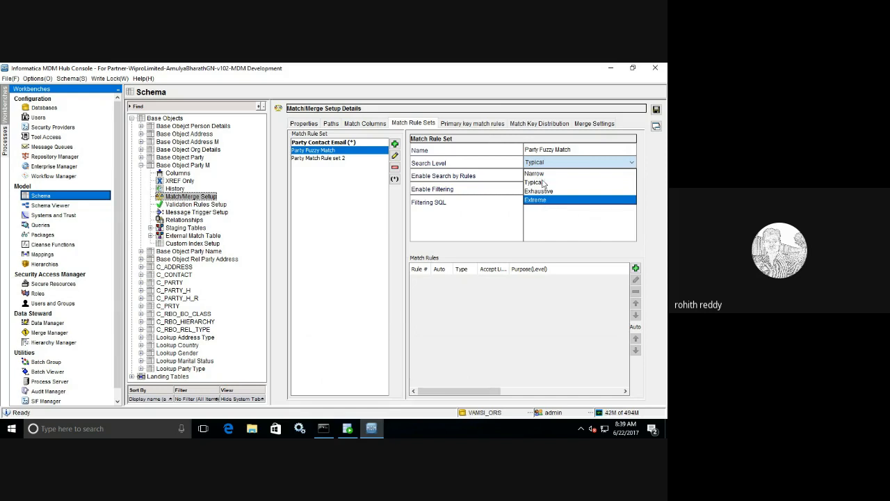
Step: Leave Party Fuzzy Match at the Typical search level and tick Enable Search by Rules
{"action": "left_click", "coordinate": [540, 182]}
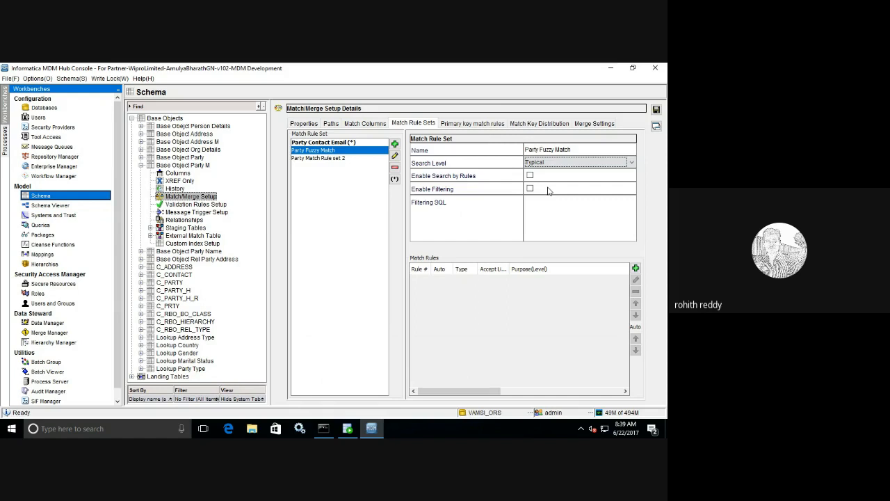
{"action": "left_click", "coordinate": [529, 176]}
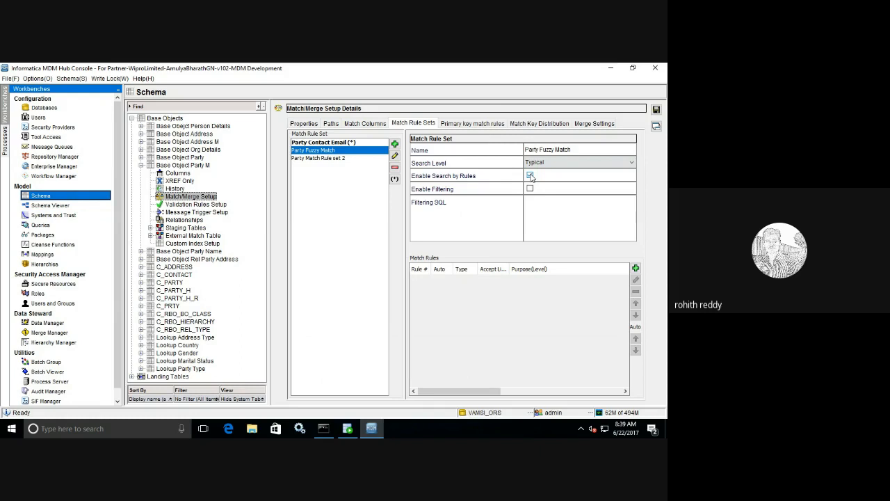
{"action": "left_click", "coordinate": [530, 176]}
Step: Swap Search by Rules for filtering, then query C_BO_Address_M in SQL Developer to see its two address rows
{"action": "left_click", "coordinate": [530, 177]}
{"action": "left_click", "coordinate": [530, 189]}
{"action": "left_click", "coordinate": [347, 428]}
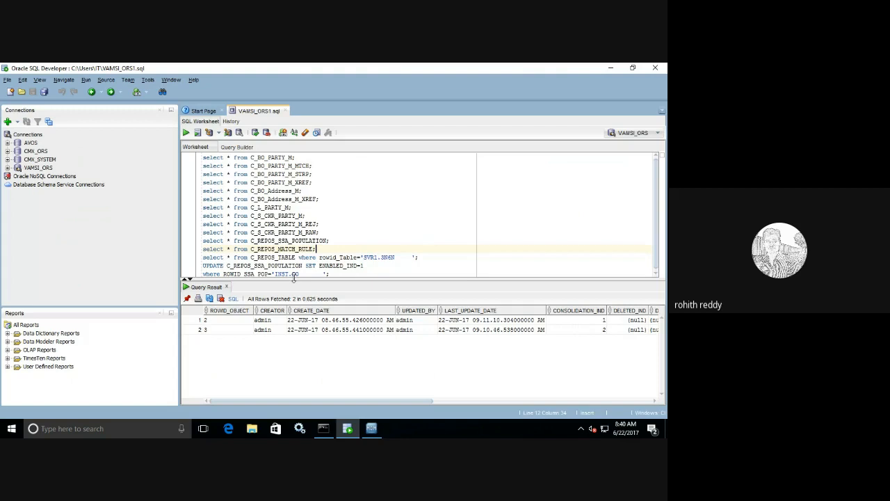
{"action": "left_click", "coordinate": [509, 401]}
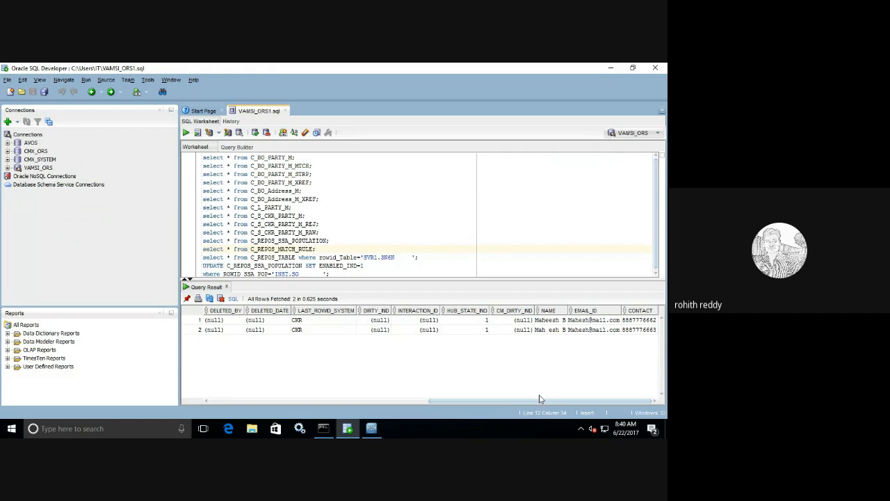
{"action": "left_click_drag", "start_coordinate": [526, 403], "coordinate": [317, 368]}
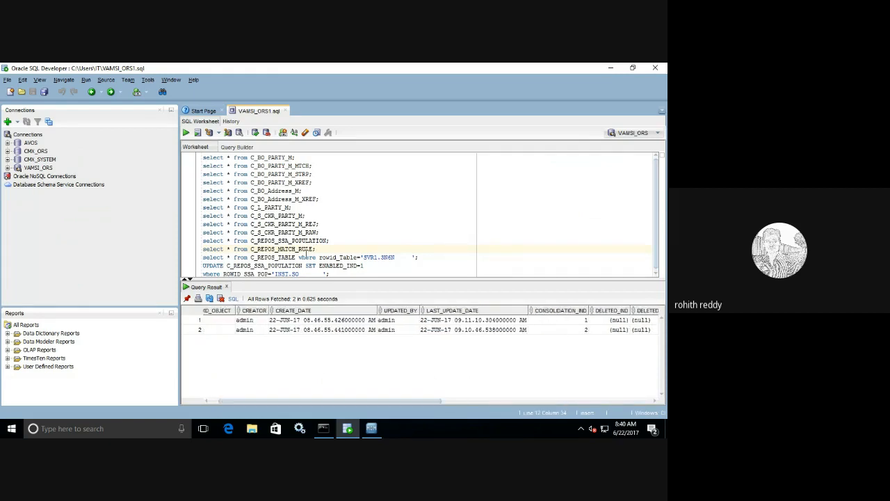
{"action": "left_click", "coordinate": [186, 132]}
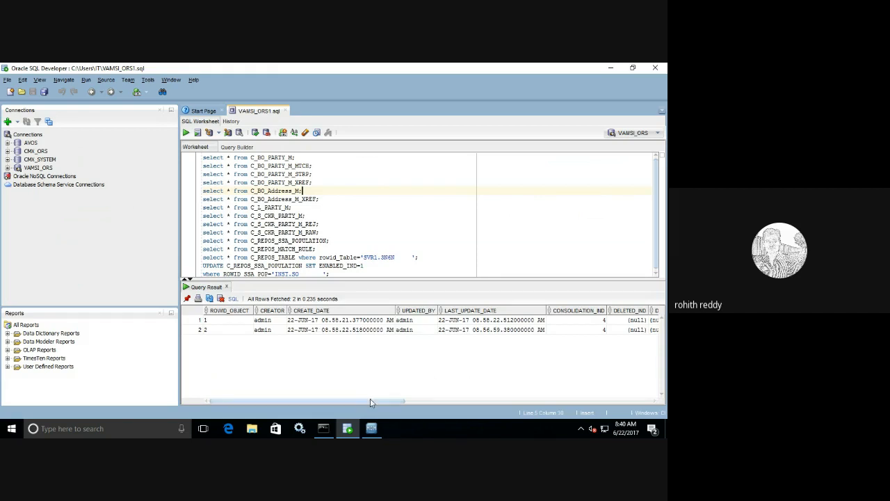
{"action": "left_click_drag", "start_coordinate": [370, 402], "coordinate": [616, 412]}
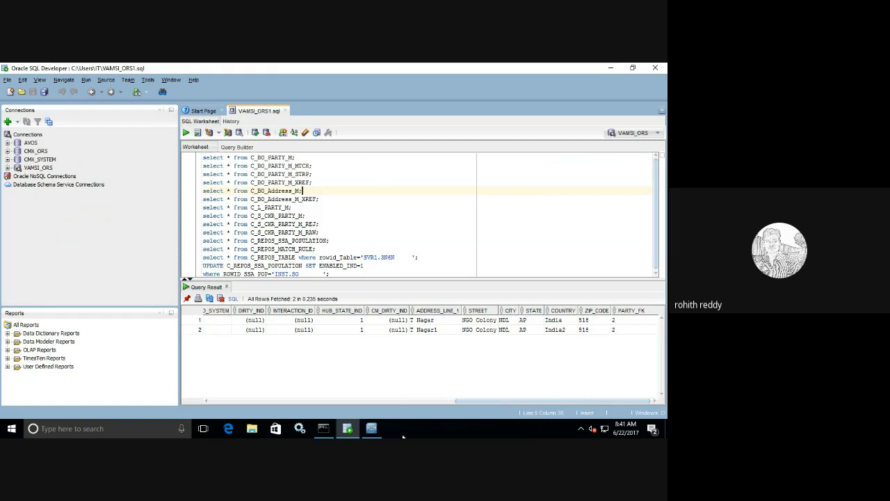
Step: Enter the Filtering SQL condition CITY<>'LUCKNOW' in the Hub Console, then delete it again
{"action": "left_click", "coordinate": [379, 431]}
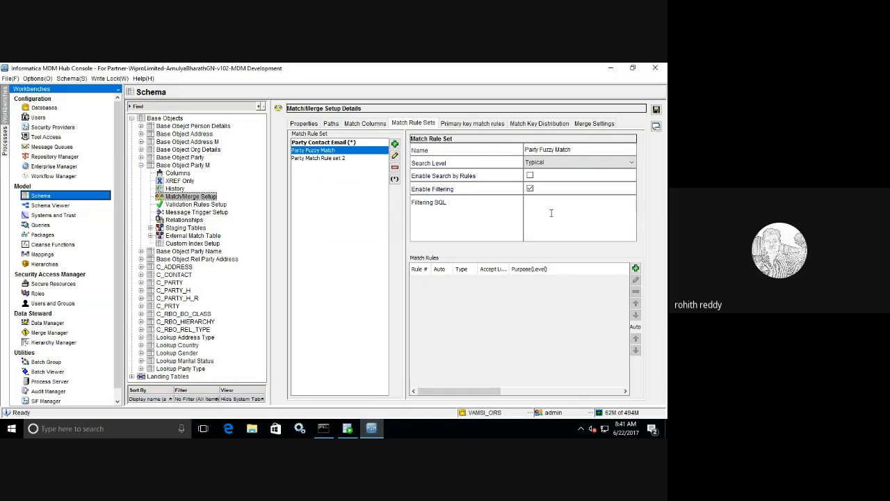
{"action": "type", "text": "CITY<>'LUCKNOW'"}
{"action": "left_click_drag", "start_coordinate": [592, 200], "coordinate": [518, 200]}
{"action": "key", "text": "BackSpace"}
Step: Add a new match rule to Party Fuzzy Match with the Fuzzy strategy
{"action": "left_click", "coordinate": [635, 267]}
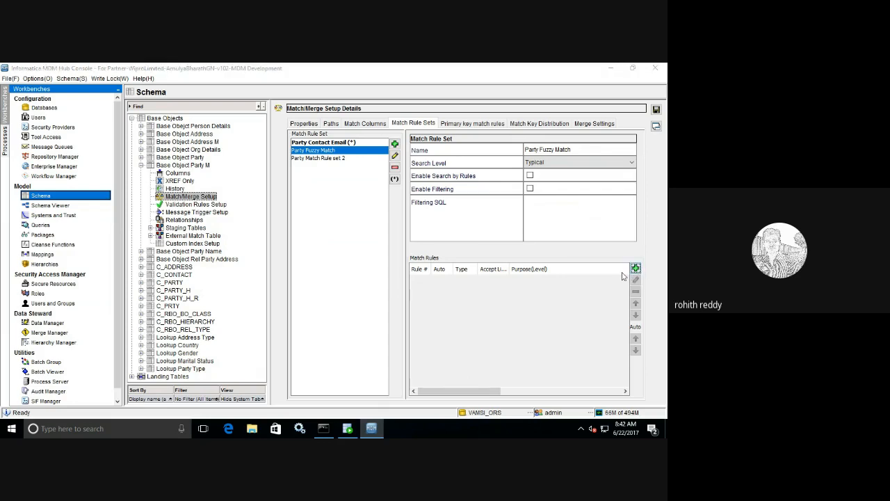
{"action": "left_click", "coordinate": [376, 165]}
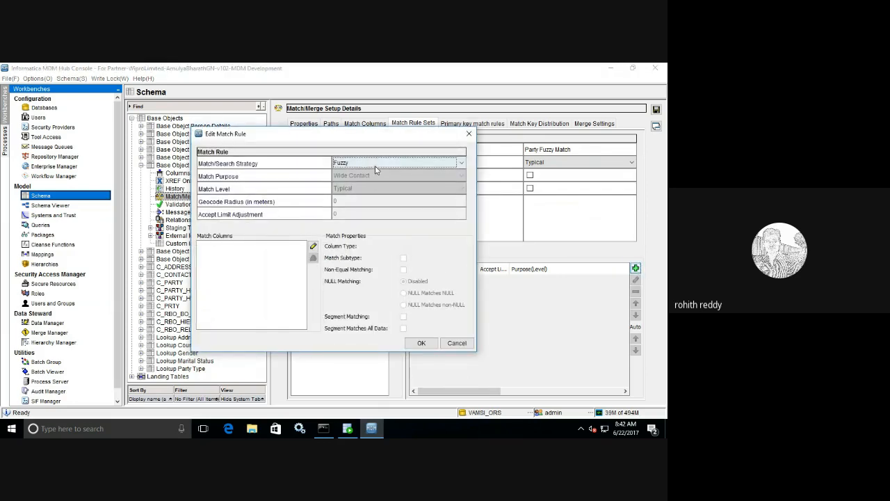
{"action": "left_click", "coordinate": [375, 173]}
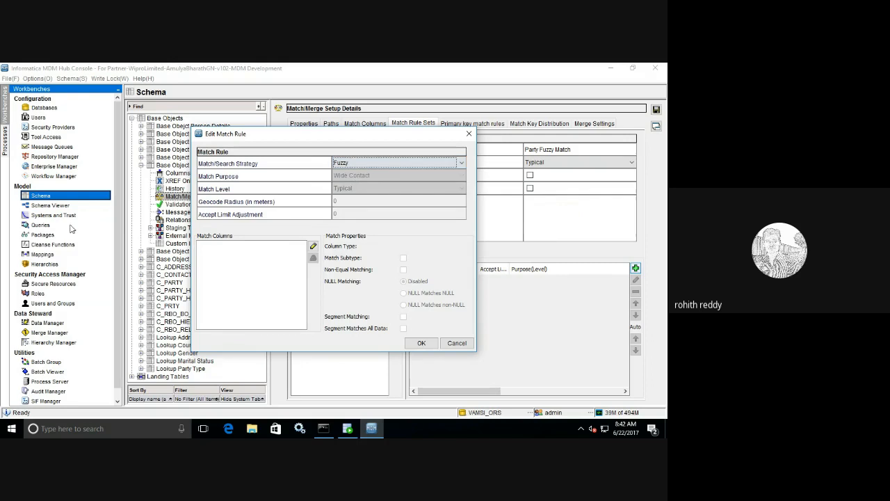
Step: Match fuzzily on Organization_Name plus exact columns Address, City, Contact, Email and ZipCode
{"action": "left_click", "coordinate": [313, 247]}
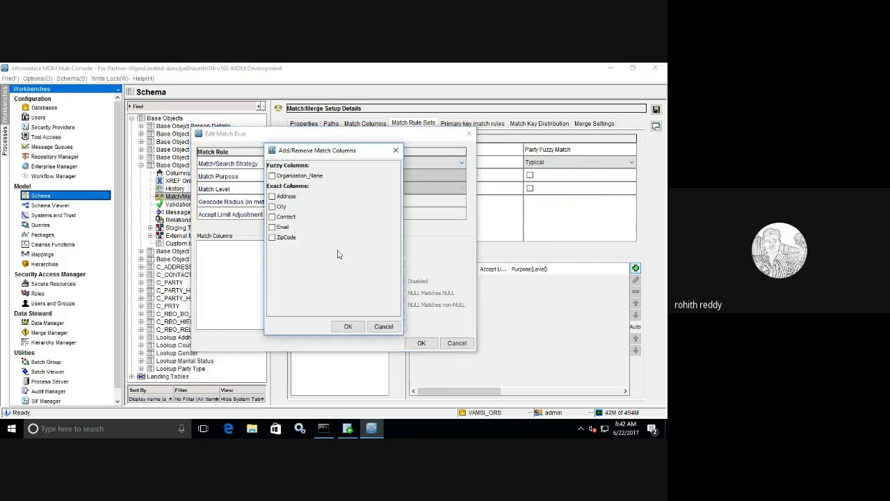
{"action": "left_click", "coordinate": [275, 177]}
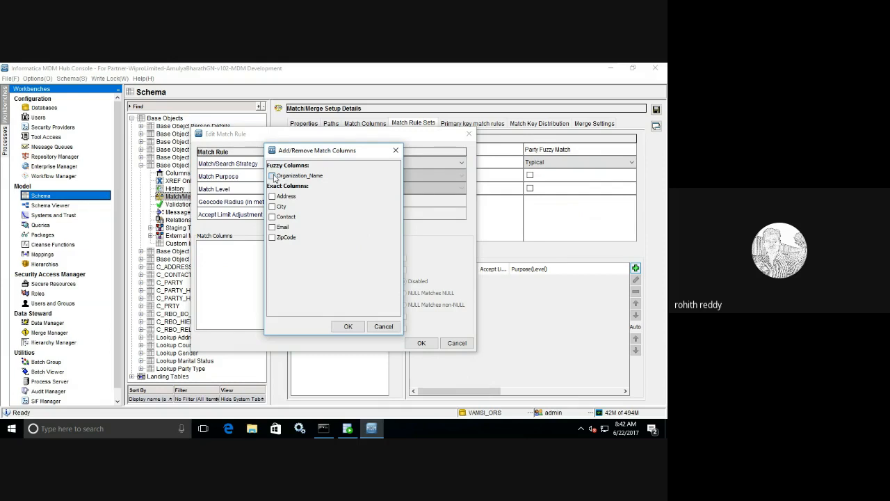
{"action": "left_click", "coordinate": [273, 216]}
{"action": "left_click", "coordinate": [273, 228]}
{"action": "left_click", "coordinate": [272, 208]}
{"action": "left_click", "coordinate": [272, 237]}
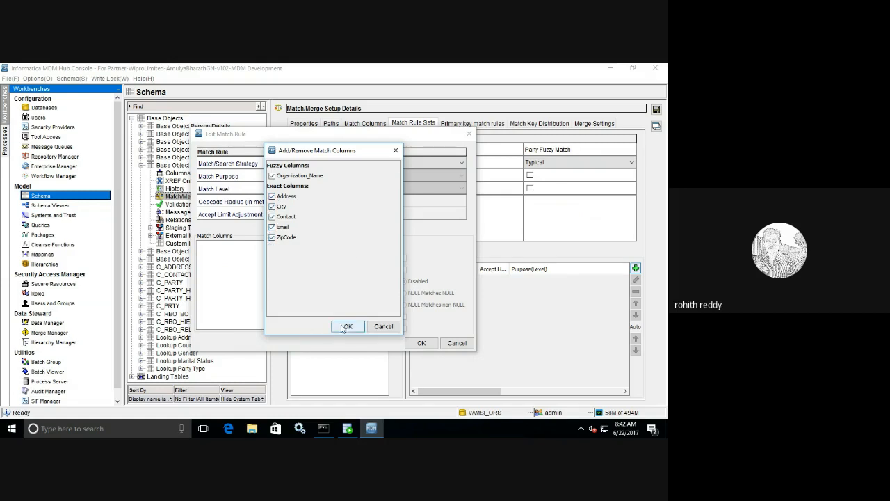
{"action": "left_click", "coordinate": [345, 326]}
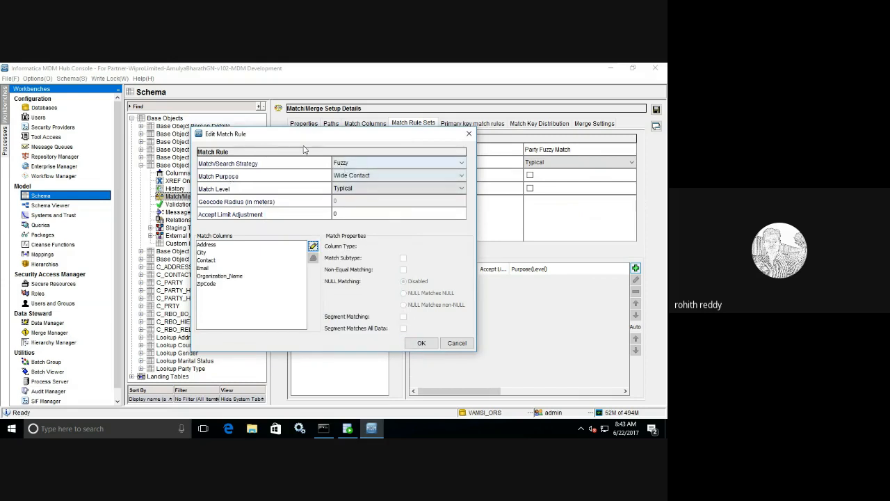
Step: Set the new fuzzy rule's match purpose to Organization and save it
{"action": "left_click", "coordinate": [358, 178]}
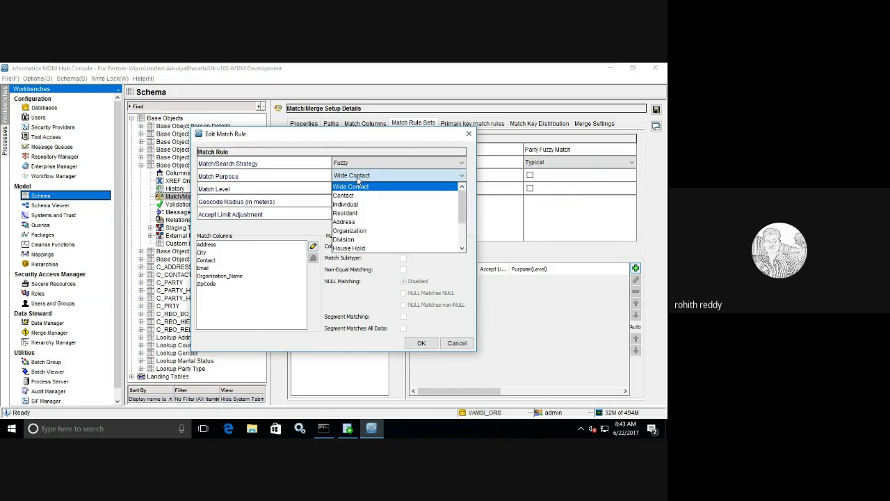
{"action": "left_click_drag", "start_coordinate": [324, 138], "coordinate": [437, 209]}
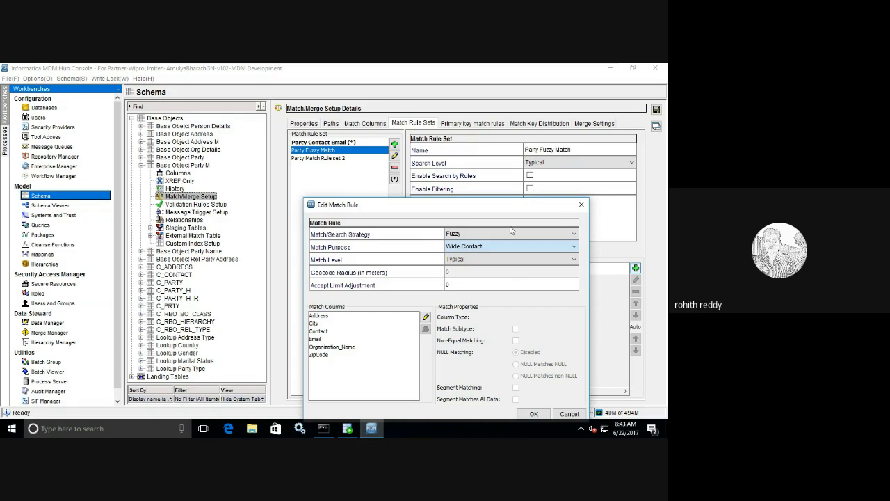
{"action": "left_click", "coordinate": [497, 246]}
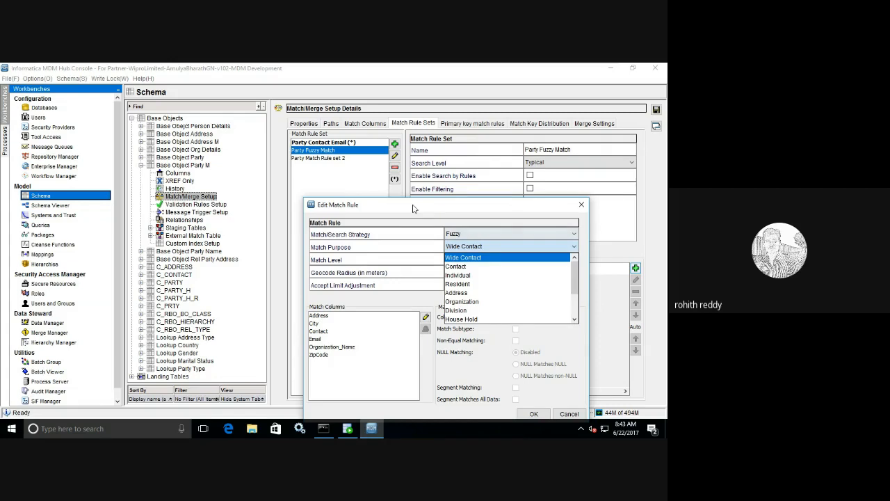
{"action": "left_click_drag", "start_coordinate": [413, 209], "coordinate": [352, 151]}
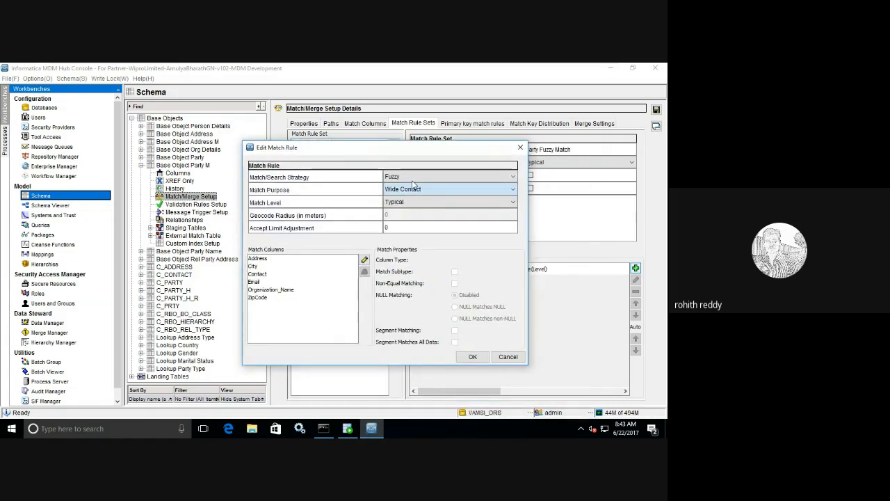
{"action": "left_click", "coordinate": [426, 192]}
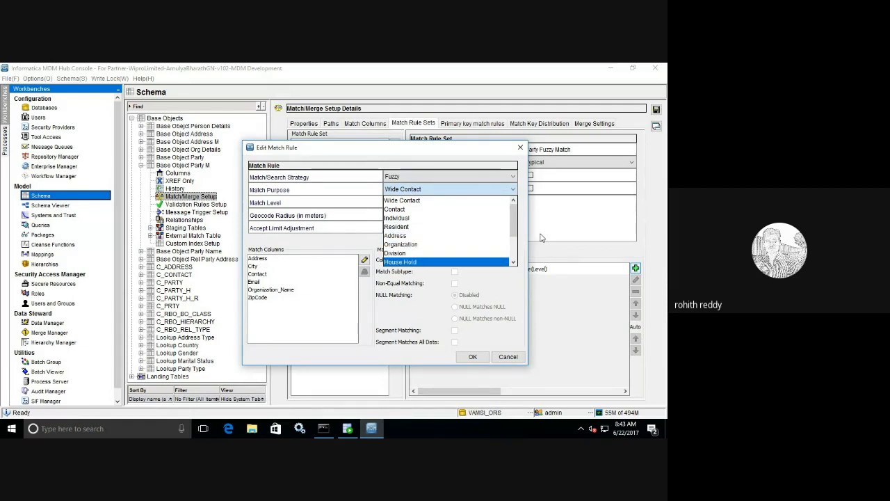
{"action": "left_click_drag", "start_coordinate": [514, 231], "coordinate": [512, 258]}
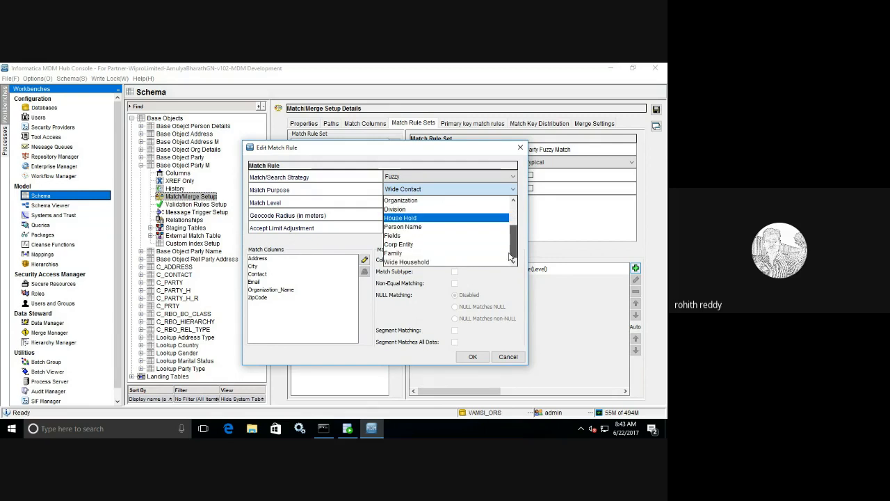
{"action": "left_click", "coordinate": [411, 200]}
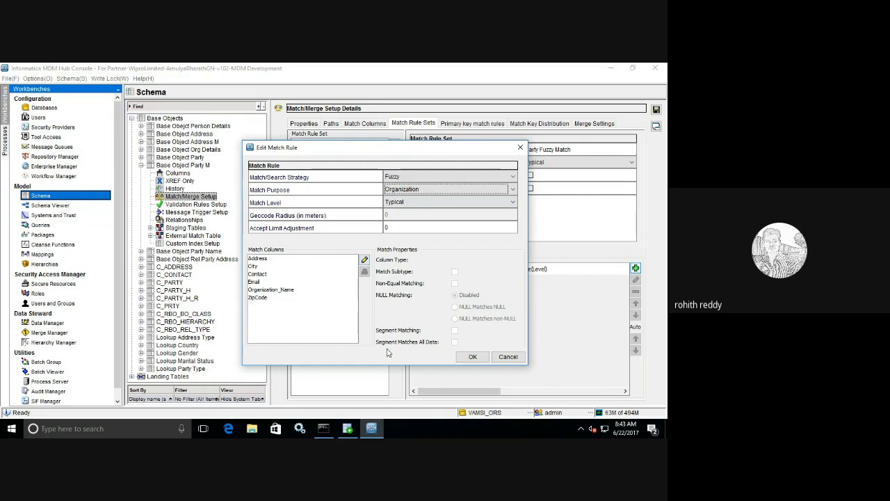
{"action": "left_click", "coordinate": [461, 356]}
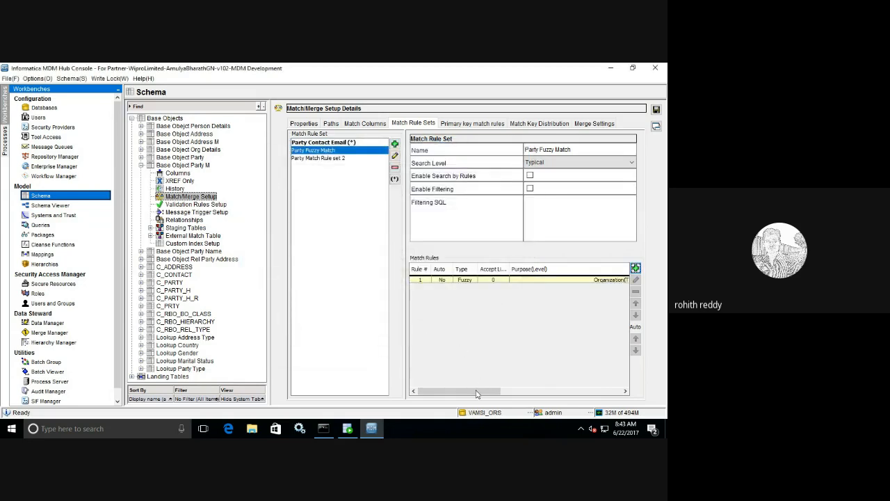
Step: Select the Organization fuzzy rule in Match Rules and open it in Edit Match Rule
{"action": "mouse_move", "coordinate": [479, 391]}
{"action": "left_mouse_down"}
{"action": "mouse_move", "coordinate": [623, 401]}
{"action": "mouse_move", "coordinate": [480, 386]}
{"action": "left_mouse_up"}
{"action": "left_click", "coordinate": [500, 299]}
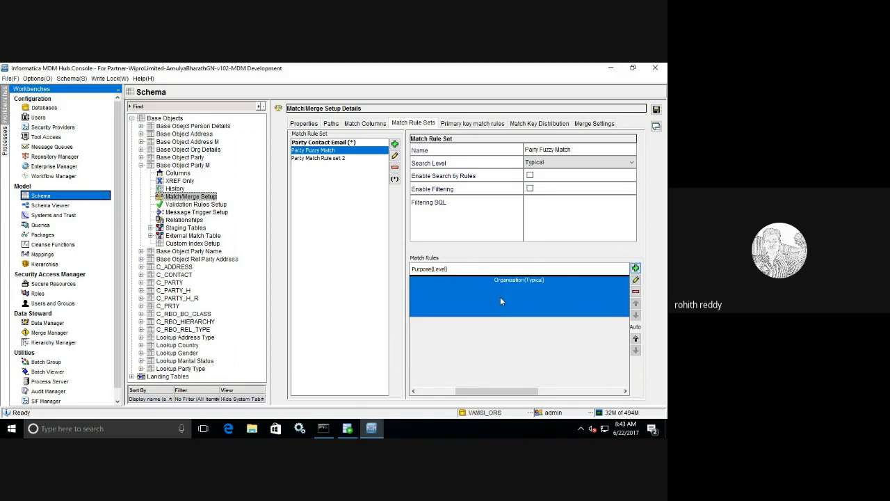
{"action": "left_click", "coordinate": [636, 339]}
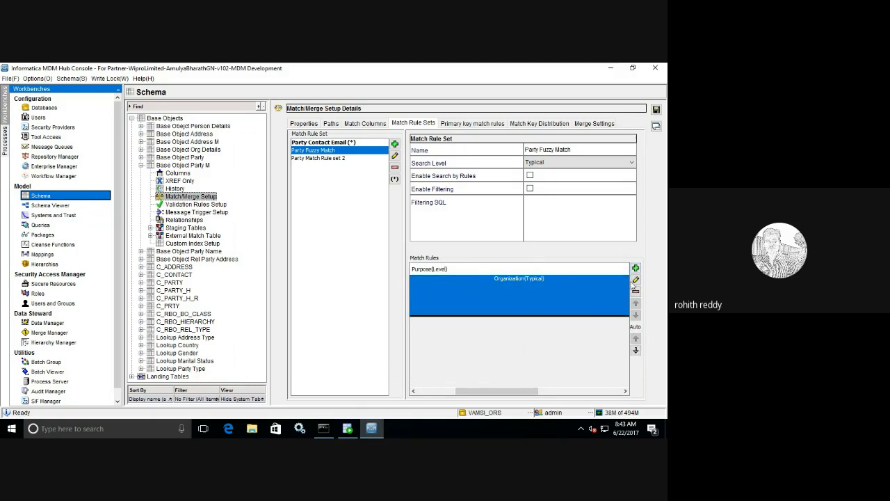
{"action": "left_click", "coordinate": [635, 280]}
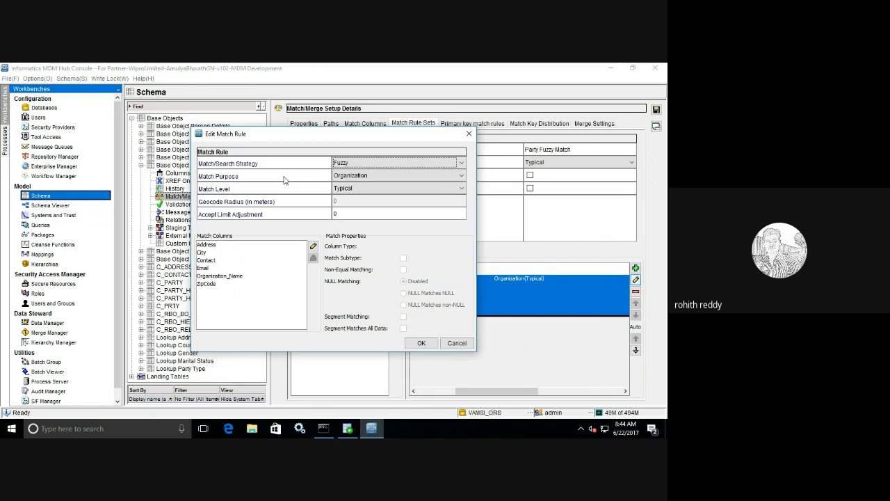
Step: Try the Conservative and Loose match levels, then settle the Organization rule on Typical
{"action": "left_click", "coordinate": [353, 189]}
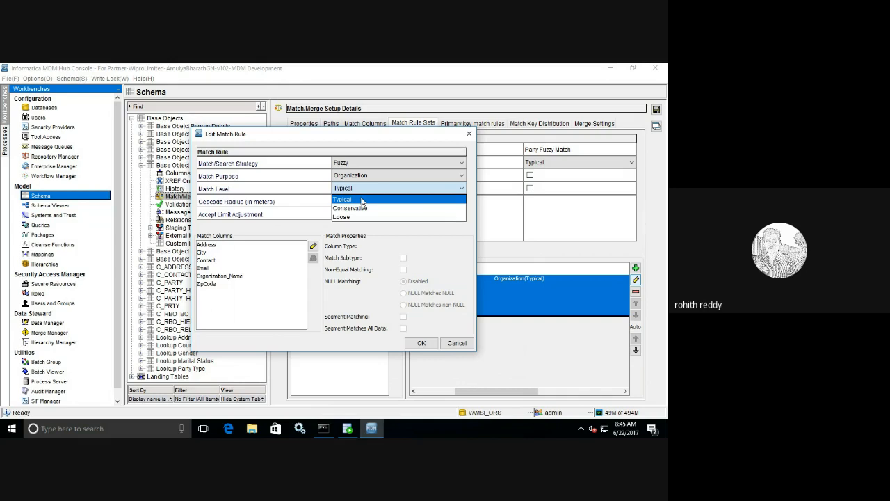
{"action": "left_click", "coordinate": [361, 208]}
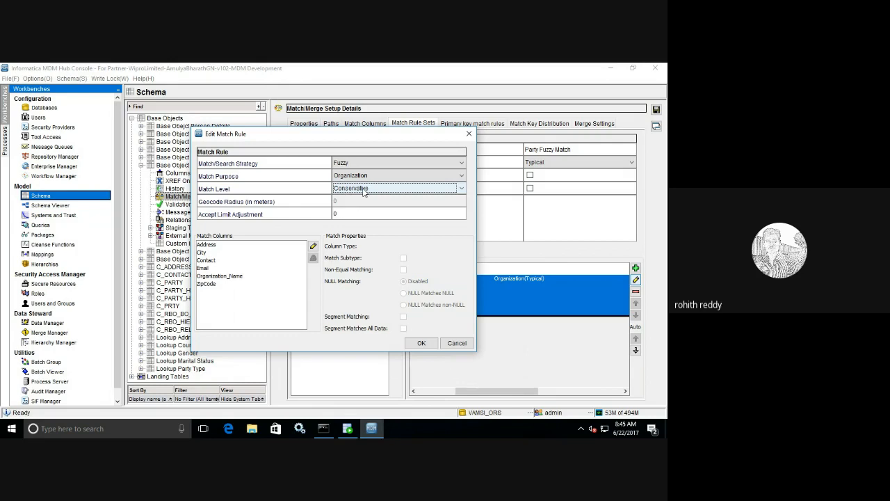
{"action": "left_click", "coordinate": [365, 192]}
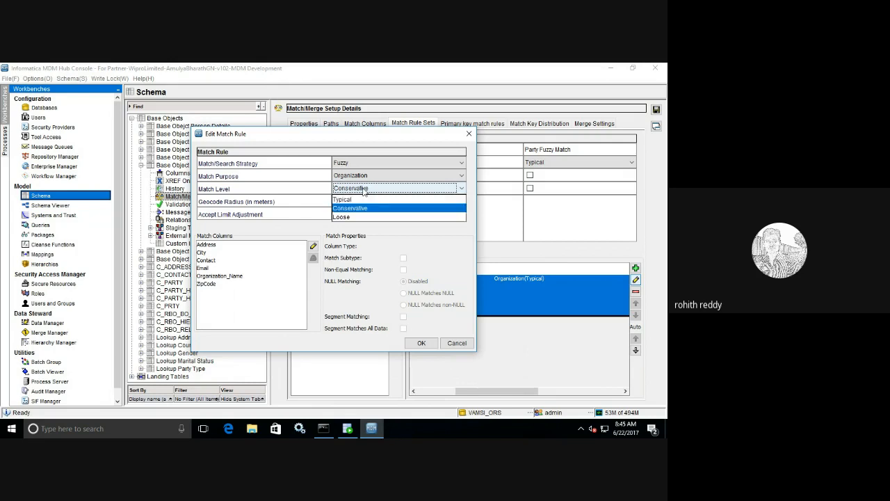
{"action": "left_click", "coordinate": [349, 216]}
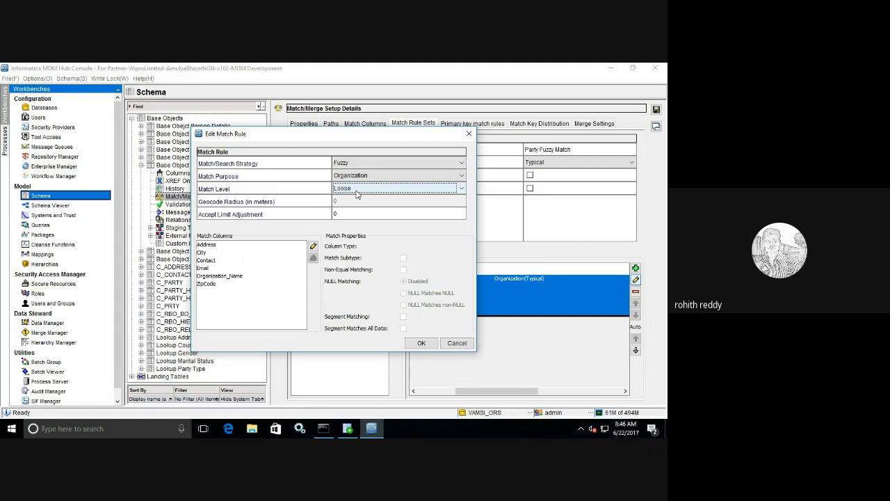
{"action": "left_click", "coordinate": [356, 195]}
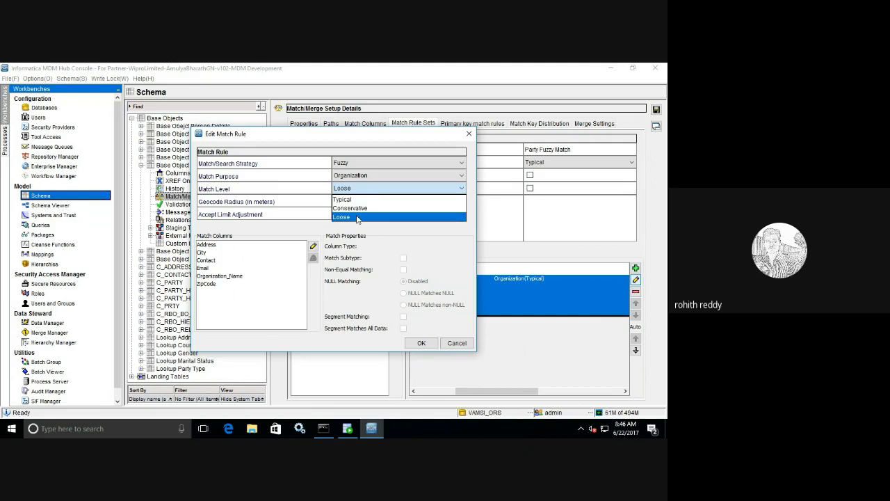
{"action": "left_click", "coordinate": [357, 216]}
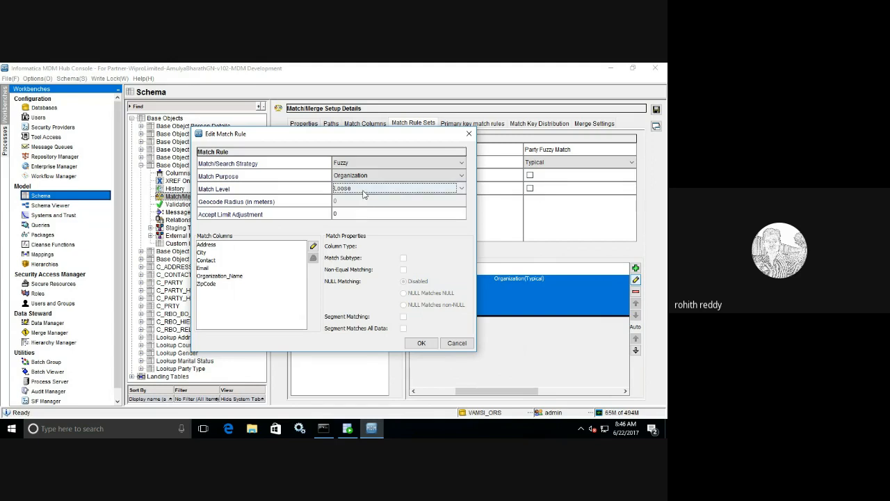
{"action": "left_click", "coordinate": [363, 192]}
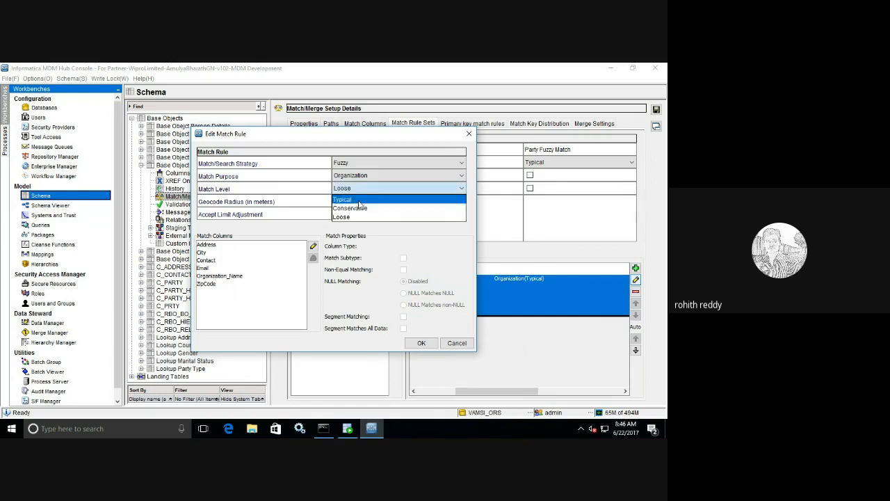
{"action": "left_click", "coordinate": [358, 201]}
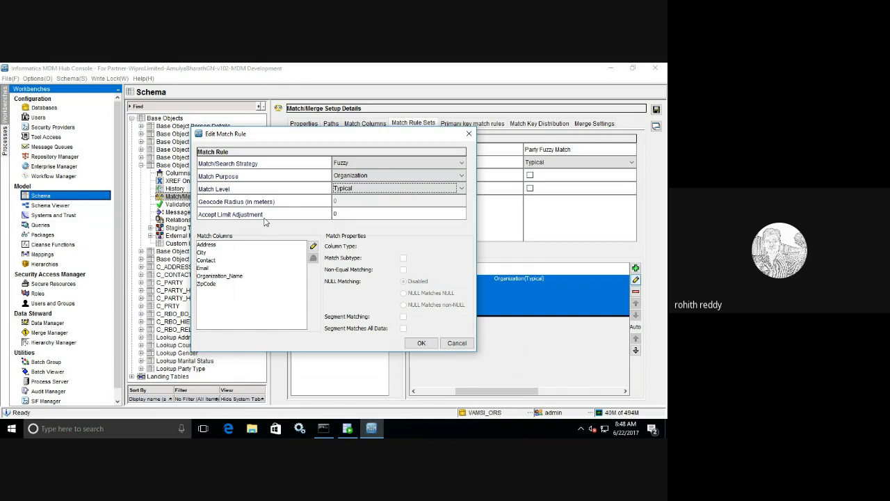
{"action": "left_click", "coordinate": [343, 214]}
{"action": "key", "text": "BackSpace"}
{"action": "type", "text": "-5"}
{"action": "key", "text": "BackSpace"}
{"action": "key", "text": "BackSpace"}
Step: Review the match properties of each rule column, from Organization_Name through Address
{"action": "left_click", "coordinate": [237, 275]}
{"action": "left_click", "coordinate": [207, 285]}
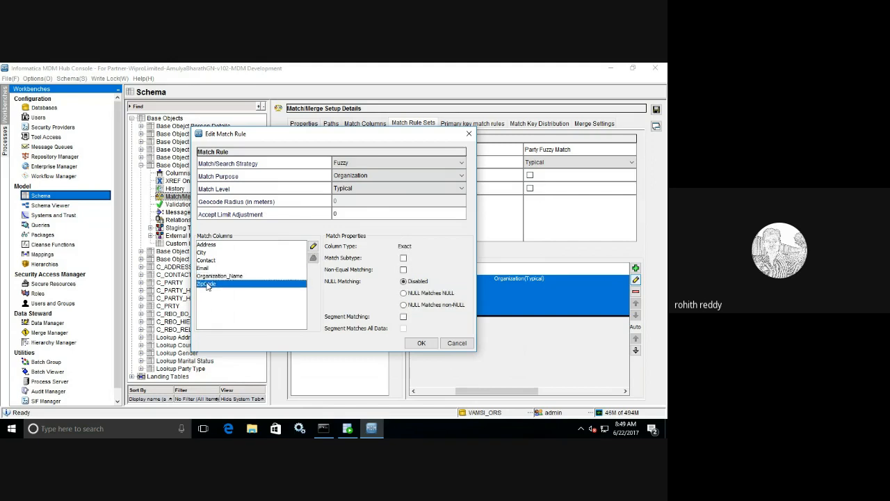
{"action": "left_click", "coordinate": [208, 268]}
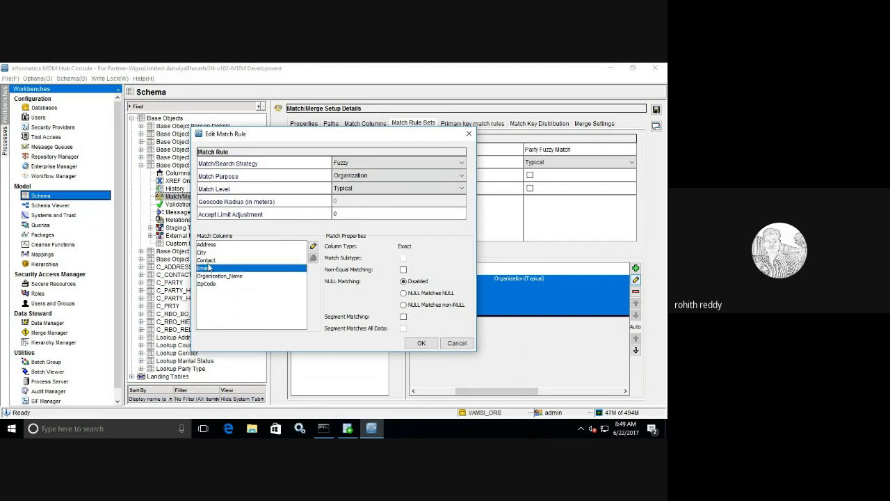
{"action": "left_click", "coordinate": [209, 261]}
{"action": "left_click", "coordinate": [206, 253]}
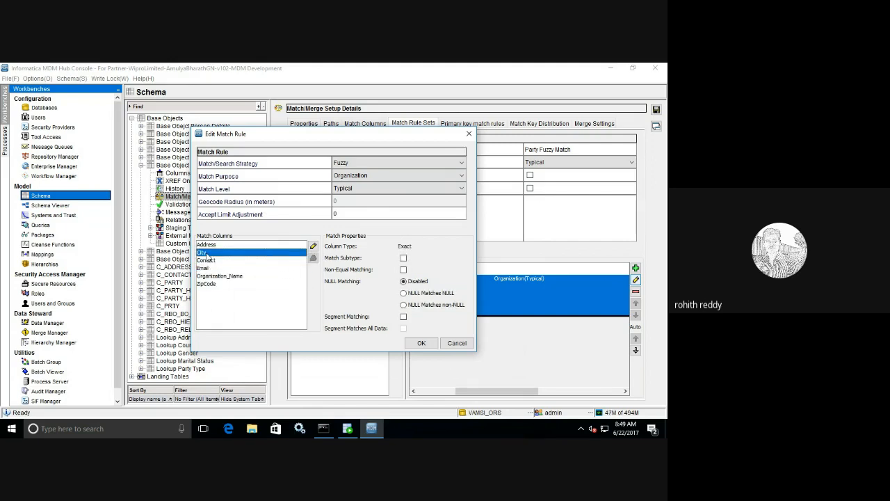
{"action": "left_click", "coordinate": [210, 246]}
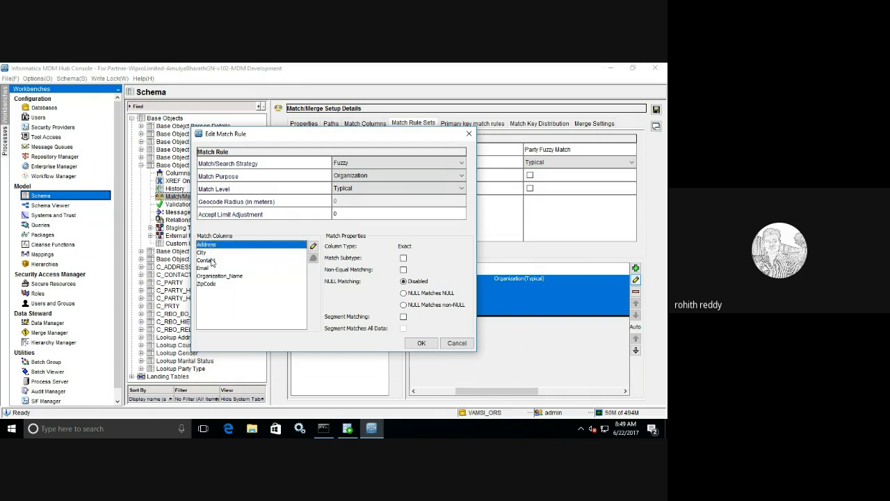
Step: Set the Email column to NULL Matches non-NULL and confirm the rule edits
{"action": "left_click", "coordinate": [211, 268]}
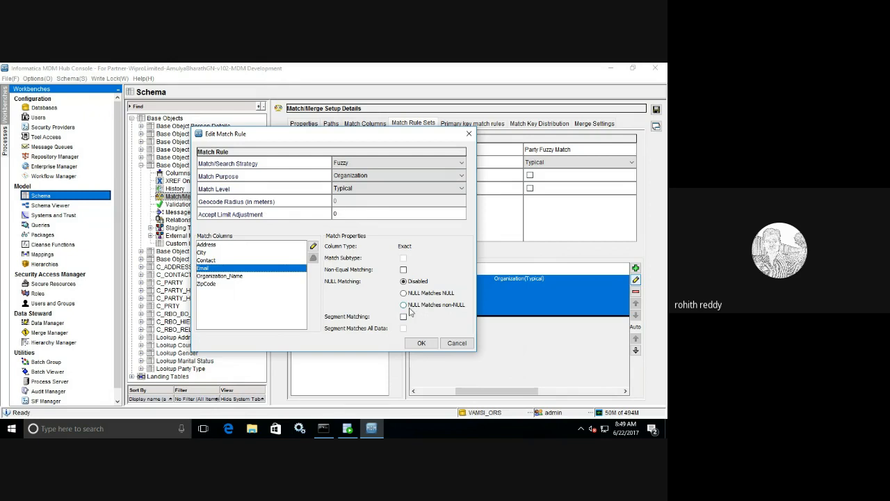
{"action": "left_click", "coordinate": [409, 306]}
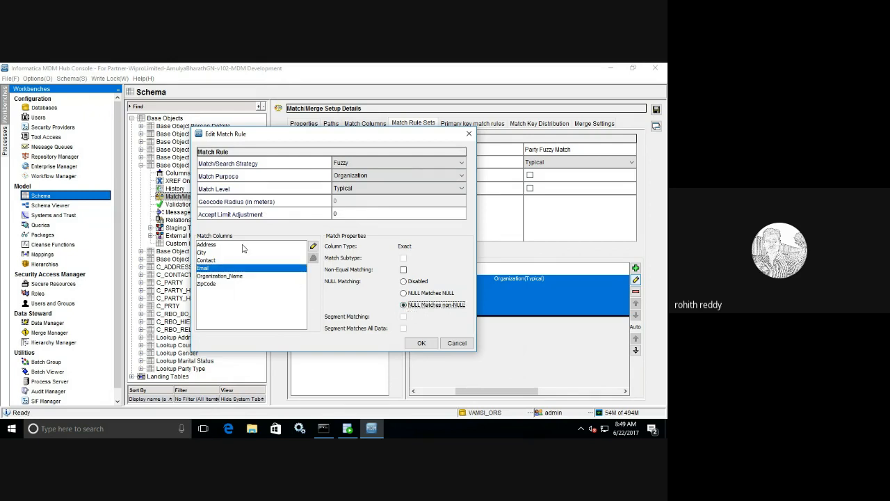
{"action": "left_click", "coordinate": [211, 277]}
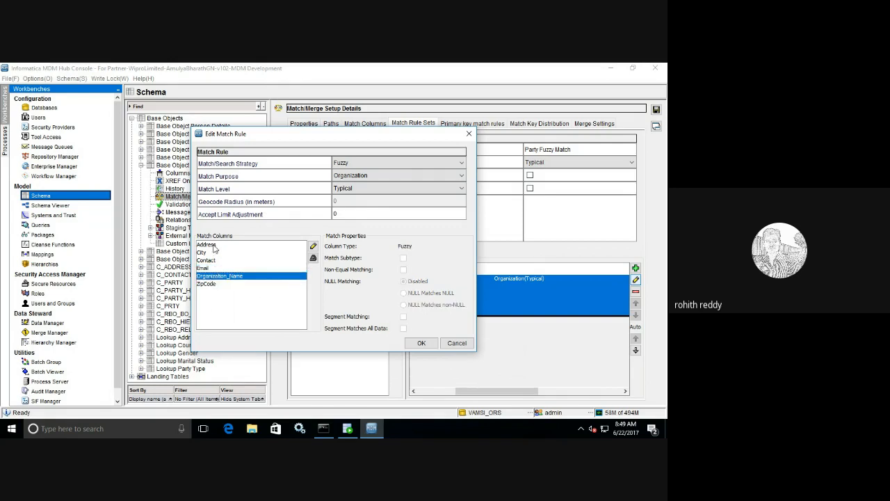
{"action": "left_click", "coordinate": [205, 269]}
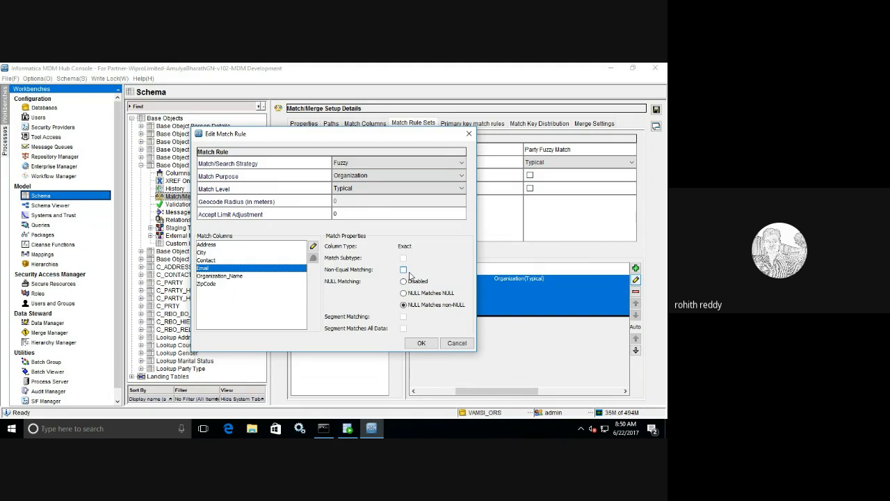
{"action": "left_click_drag", "start_coordinate": [217, 139], "coordinate": [313, 147]}
{"action": "left_click", "coordinate": [518, 351]}
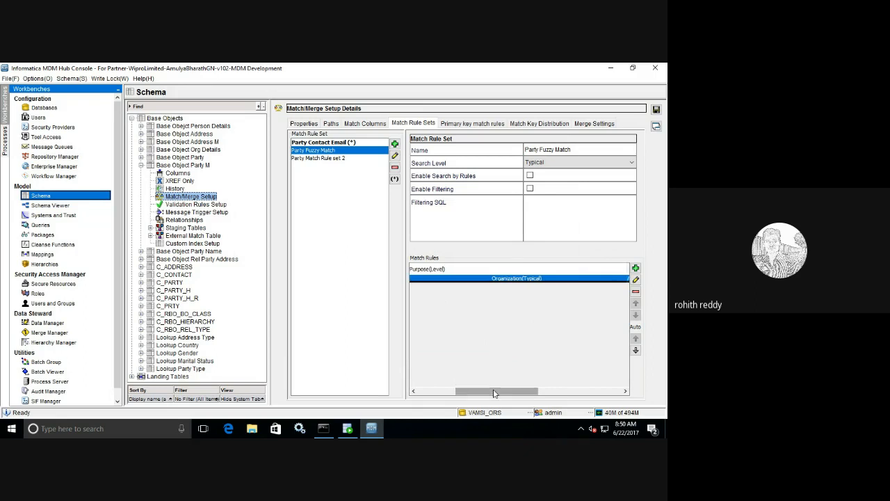
{"action": "left_click_drag", "start_coordinate": [493, 390], "coordinate": [521, 360]}
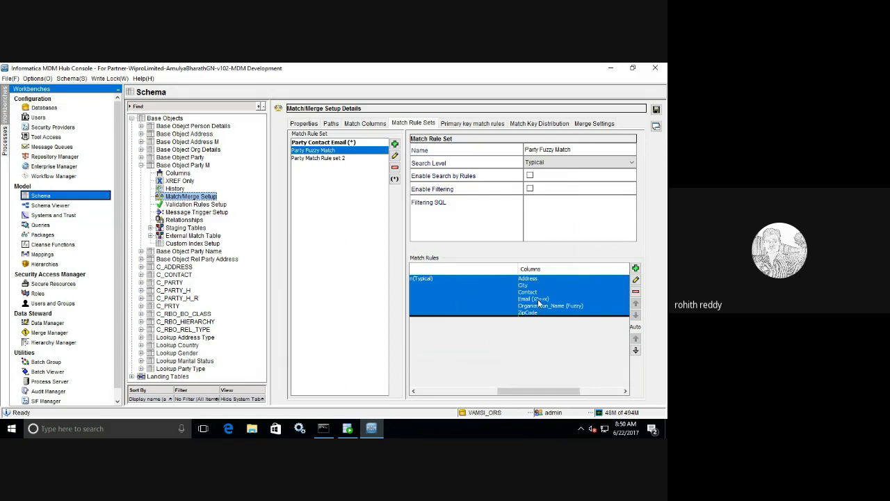
{"action": "left_click", "coordinate": [634, 279]}
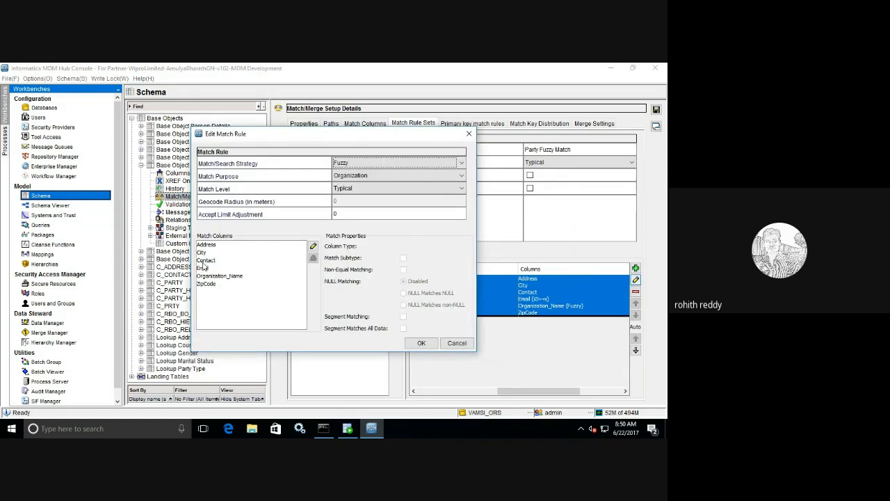
{"action": "left_click", "coordinate": [203, 260]}
{"action": "left_click", "coordinate": [404, 292]}
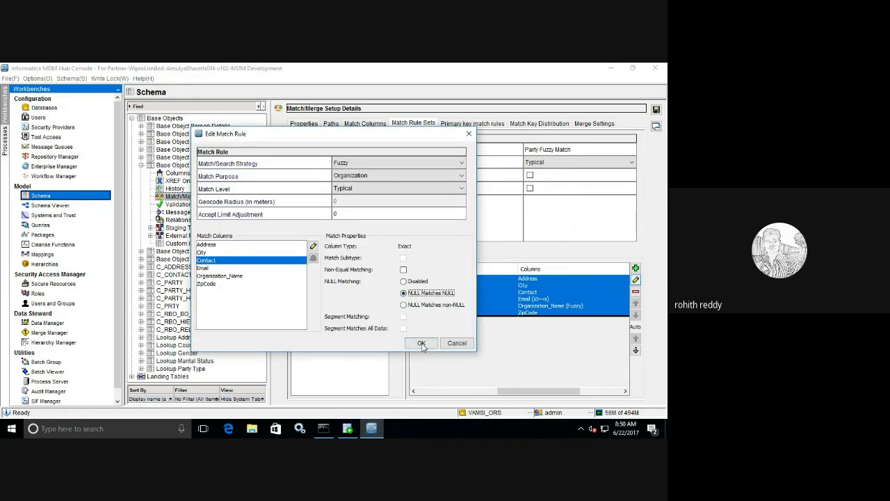
{"action": "left_click", "coordinate": [422, 343]}
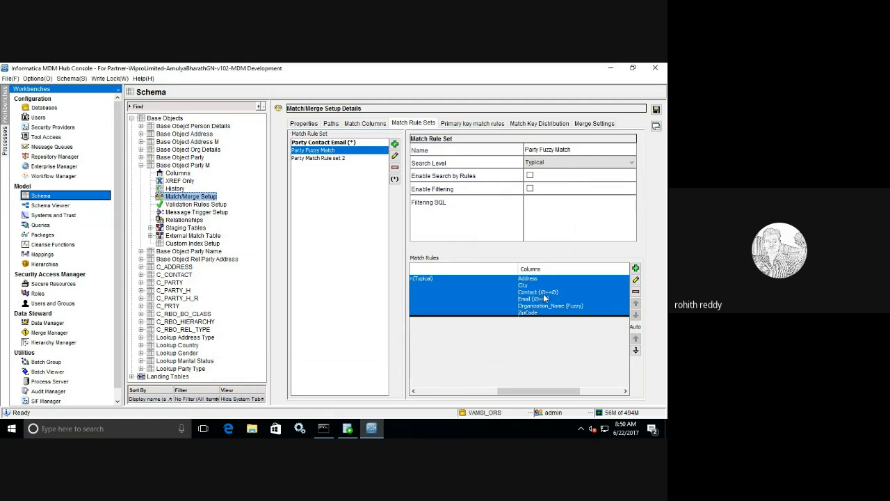
{"action": "left_click", "coordinate": [635, 280]}
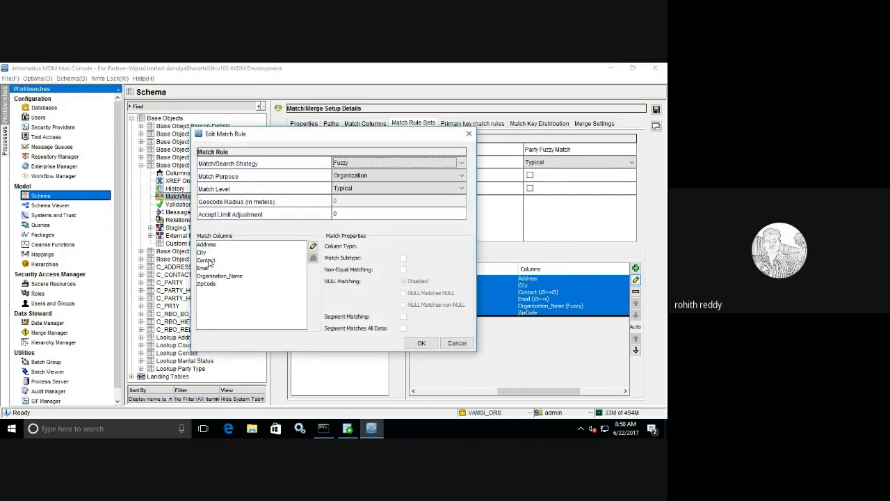
{"action": "left_click", "coordinate": [210, 261]}
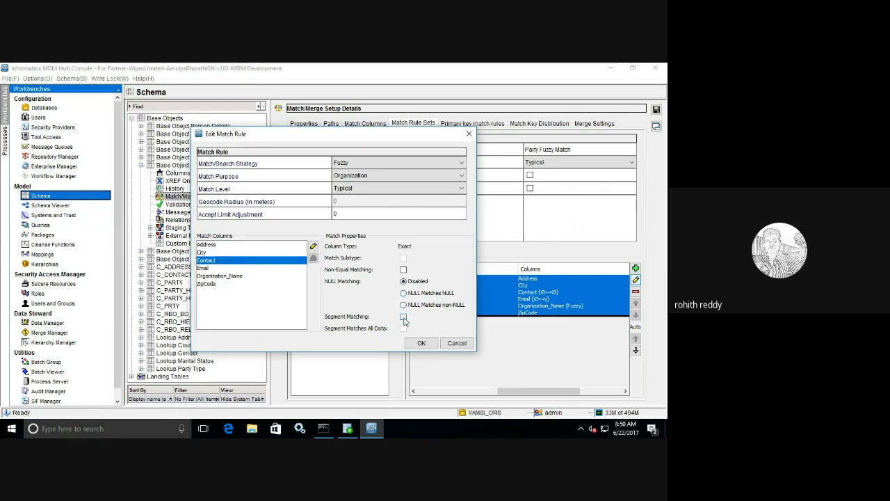
{"action": "left_click", "coordinate": [404, 317]}
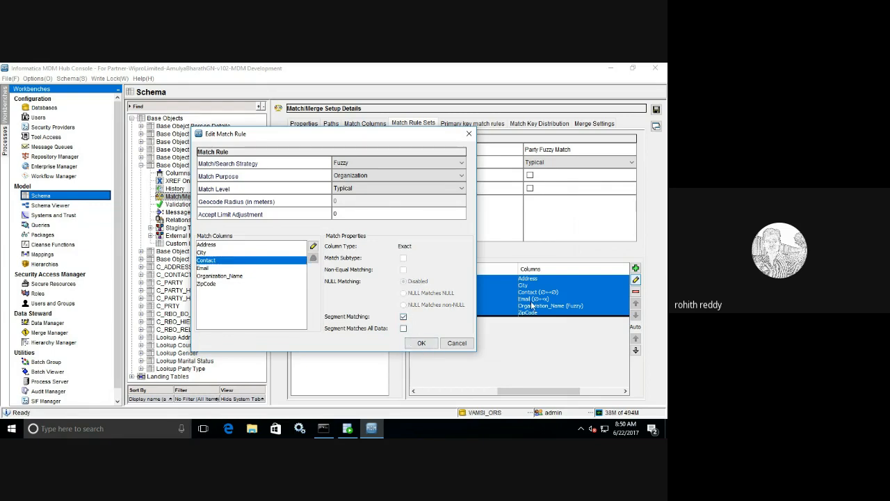
{"action": "left_click", "coordinate": [404, 316]}
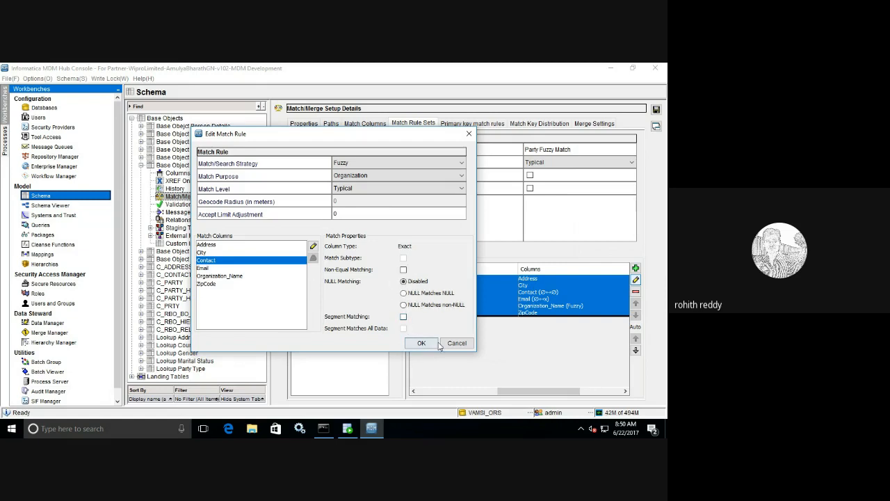
{"action": "left_click", "coordinate": [421, 343]}
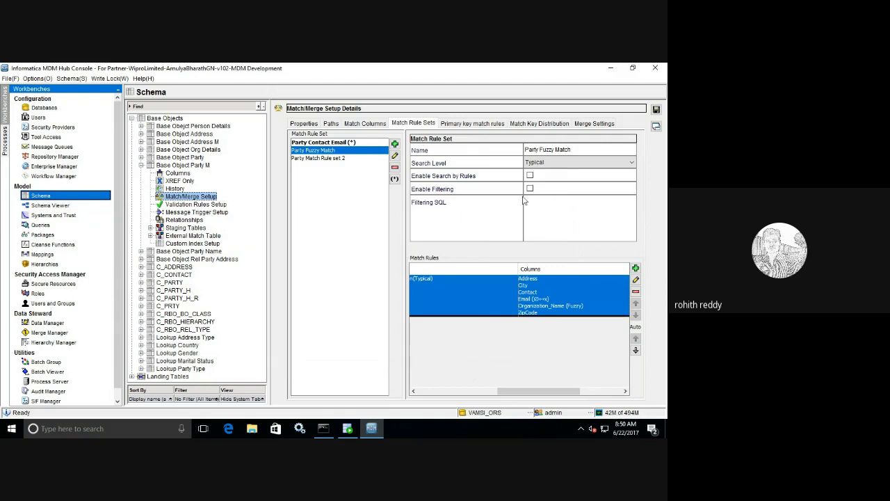
Step: Save the Party Fuzzy Match rule set keeping existing matches, then scroll through its rule's columns
{"action": "left_click", "coordinate": [656, 109]}
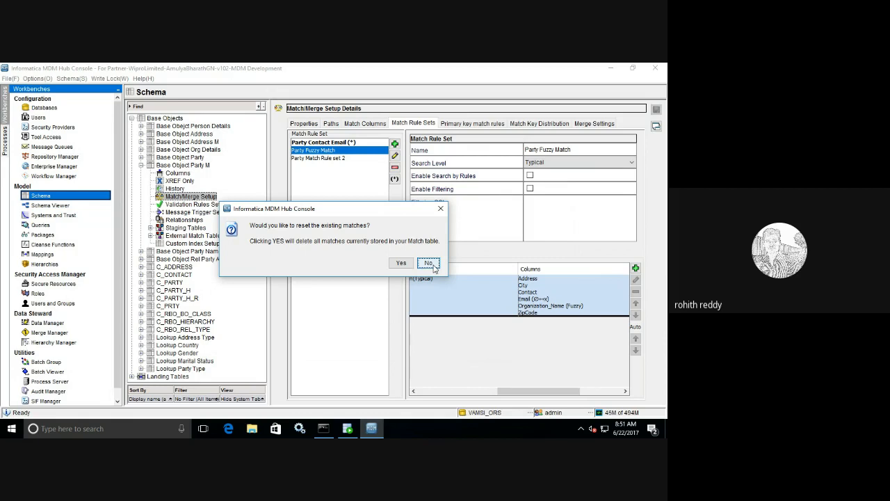
{"action": "left_click", "coordinate": [431, 264]}
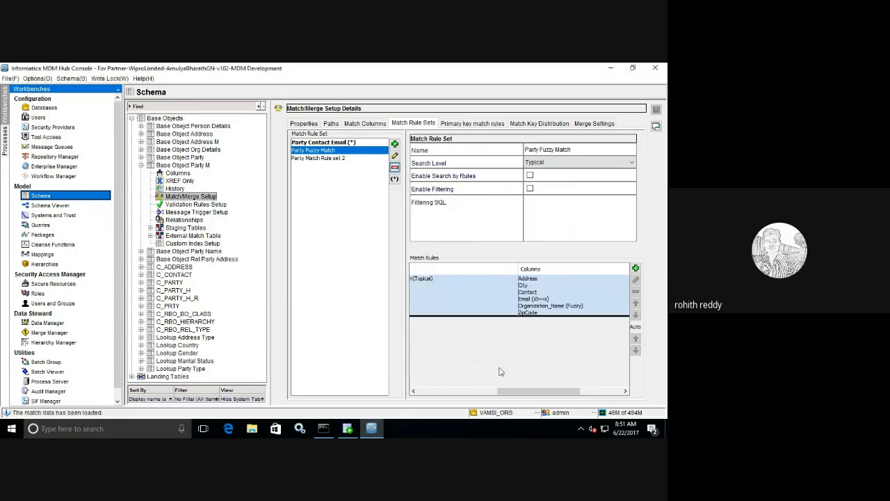
{"action": "left_click_drag", "start_coordinate": [517, 390], "coordinate": [522, 292]}
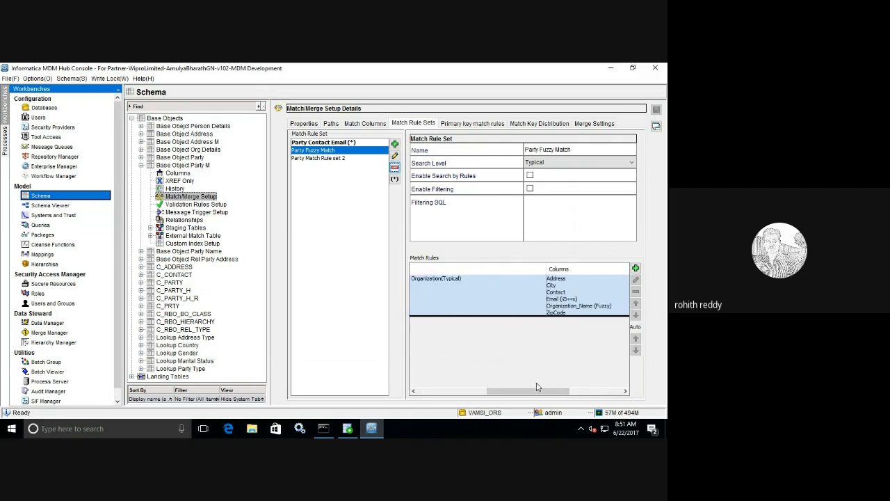
{"action": "left_click_drag", "start_coordinate": [533, 394], "coordinate": [458, 394]}
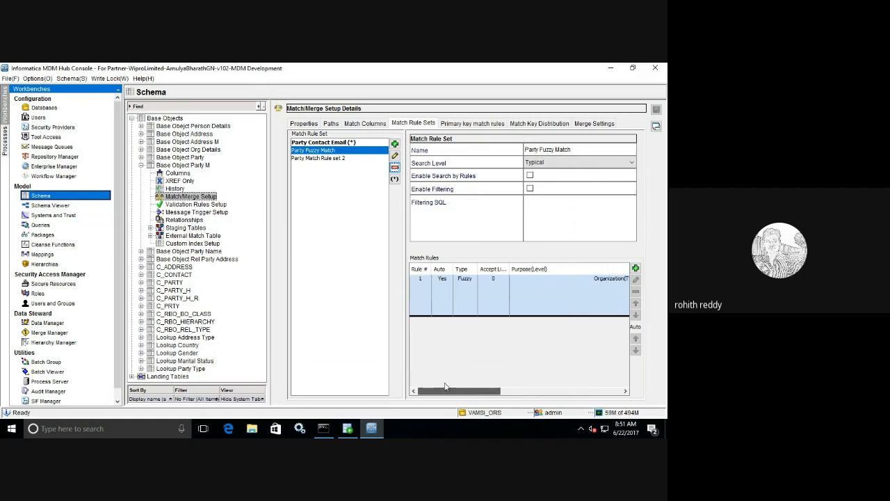
Step: In SQL Developer, expand the VAMSI_ORS connection to list its tables and views
{"action": "left_click", "coordinate": [348, 429]}
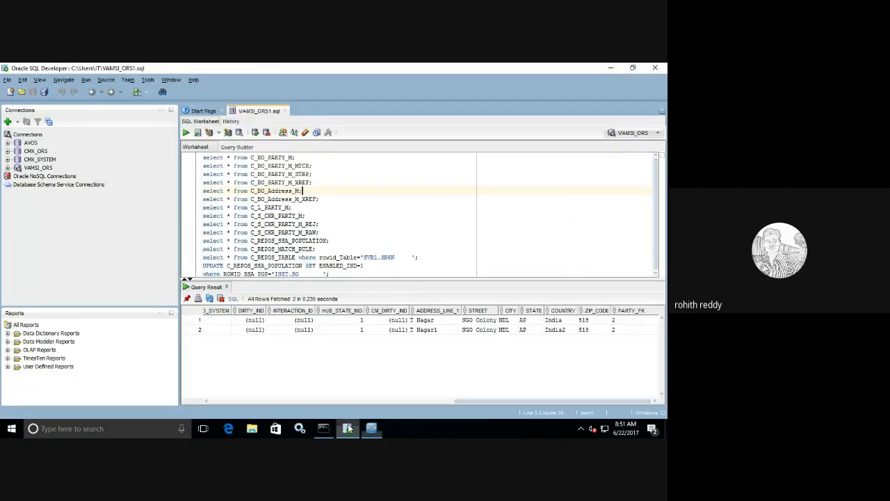
{"action": "left_click", "coordinate": [8, 169]}
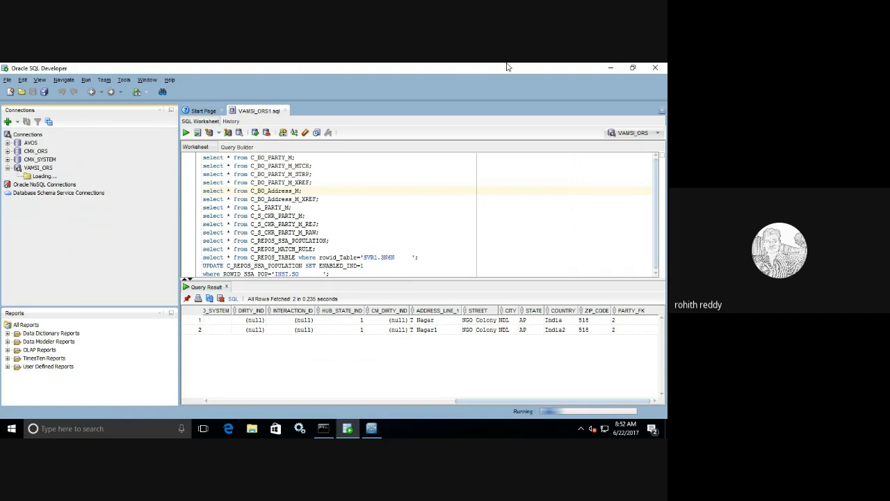
{"action": "mouse_move", "coordinate": [554, 67]}
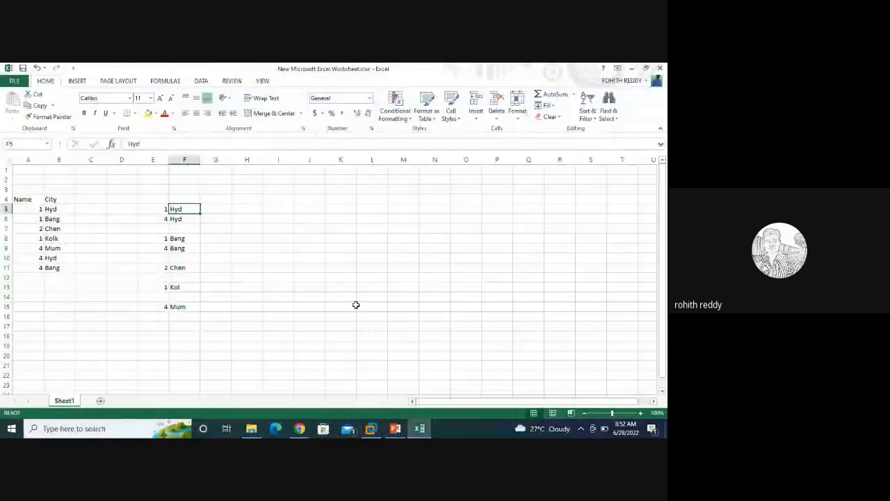
Step: Bring the Google Meet window forward, hide the screen-sharing notice and mute the microphone
{"action": "mouse_move", "coordinate": [300, 425]}
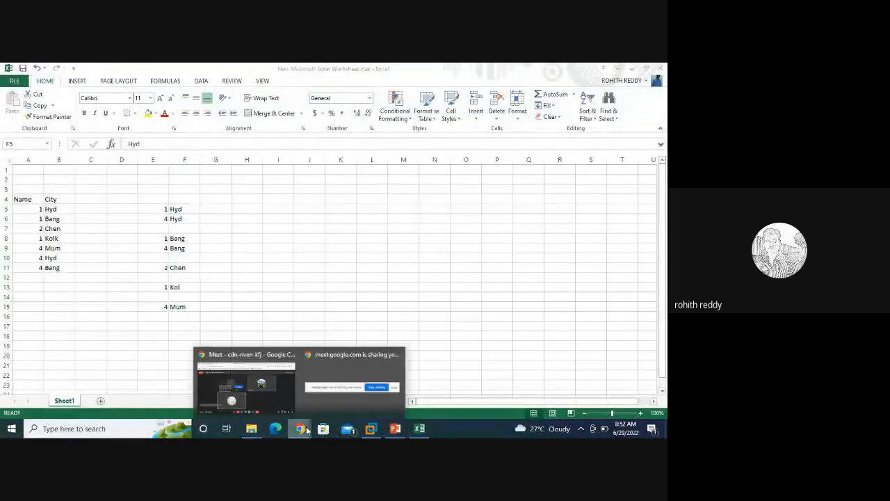
{"action": "left_click", "coordinate": [332, 396]}
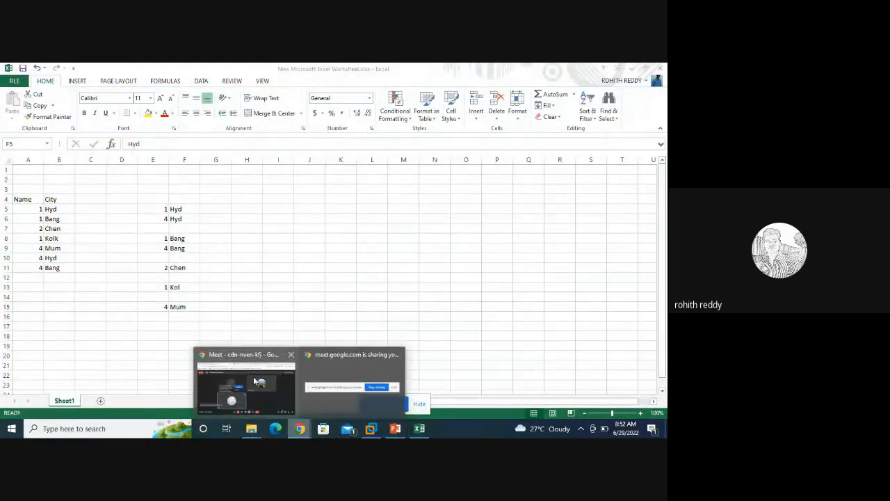
{"action": "left_click", "coordinate": [278, 368]}
{"action": "left_click", "coordinate": [419, 404]}
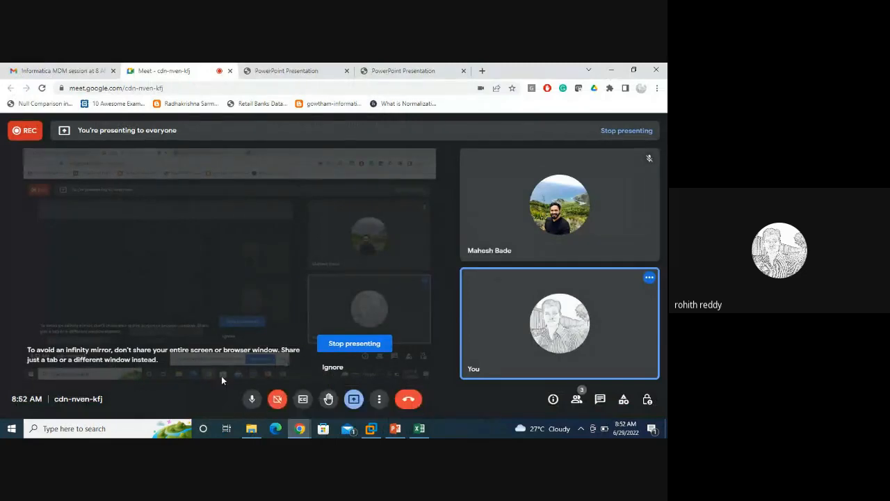
{"action": "left_click", "coordinate": [250, 400]}
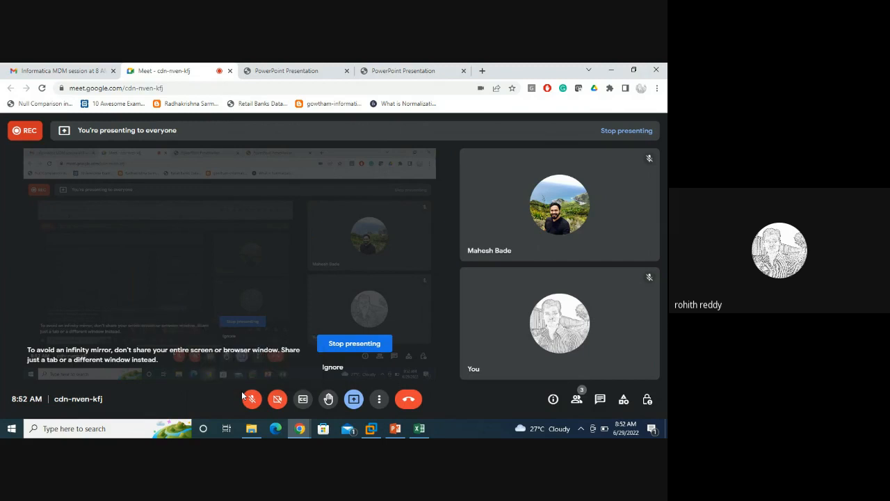
Step: Check today's date and time, unmute the microphone, and return to SQL Developer in the VM
{"action": "left_click", "coordinate": [633, 429]}
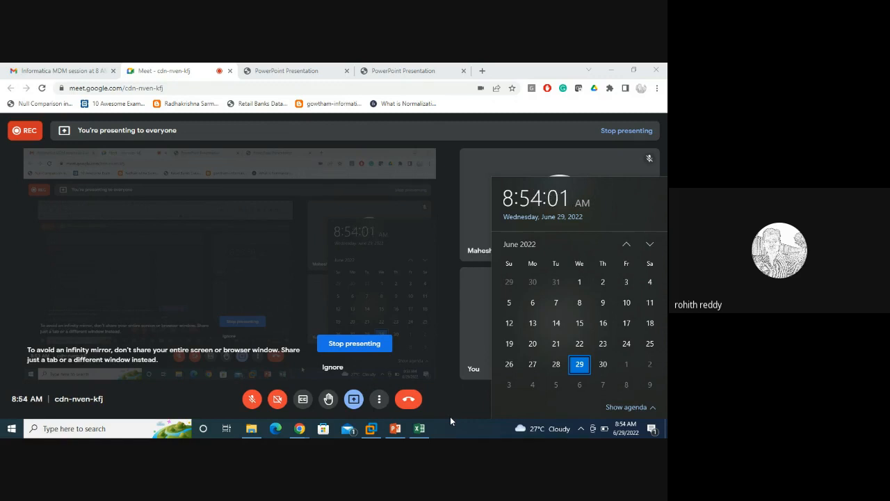
{"action": "left_click", "coordinate": [251, 399]}
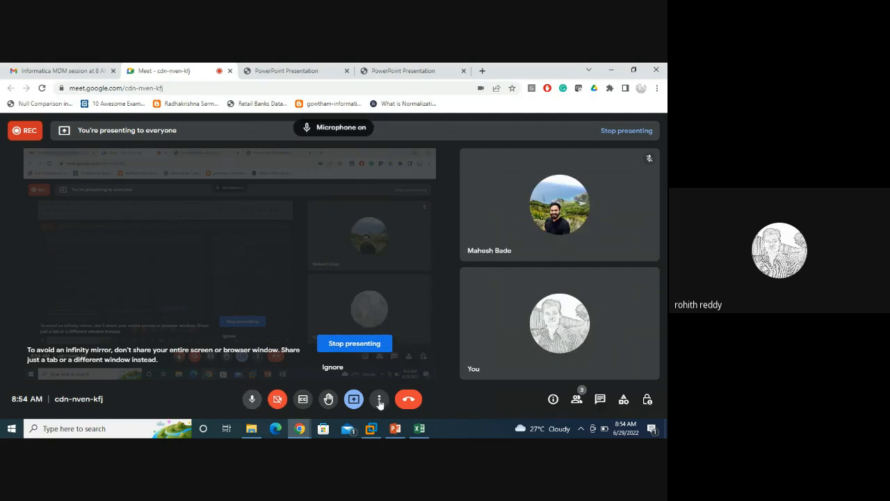
{"action": "left_click", "coordinate": [372, 430]}
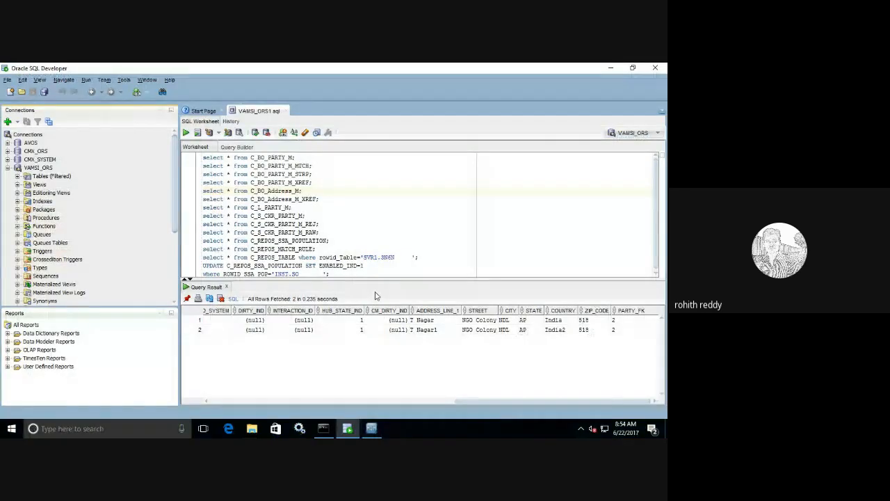
Step: Expand the Tables (Filtered) node under VAMSI_ORS, then return to the MDM Hub Console
{"action": "left_click", "coordinate": [18, 177]}
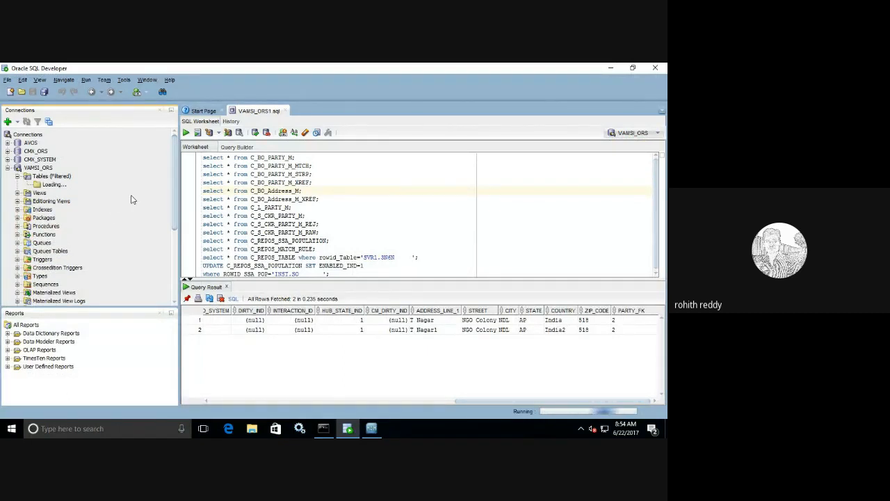
{"action": "left_click", "coordinate": [380, 429]}
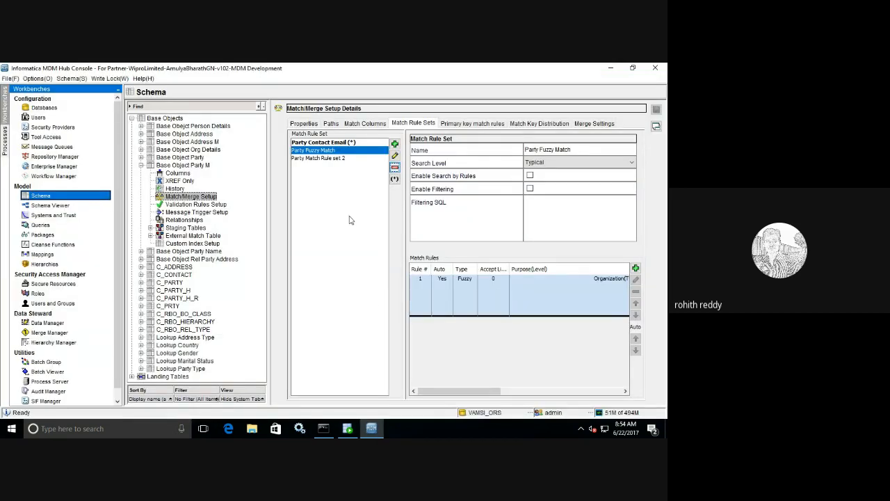
Step: Browse the match rule sets, then open Party Fuzzy Match's rule 1 in the match rule editor
{"action": "left_click", "coordinate": [325, 156]}
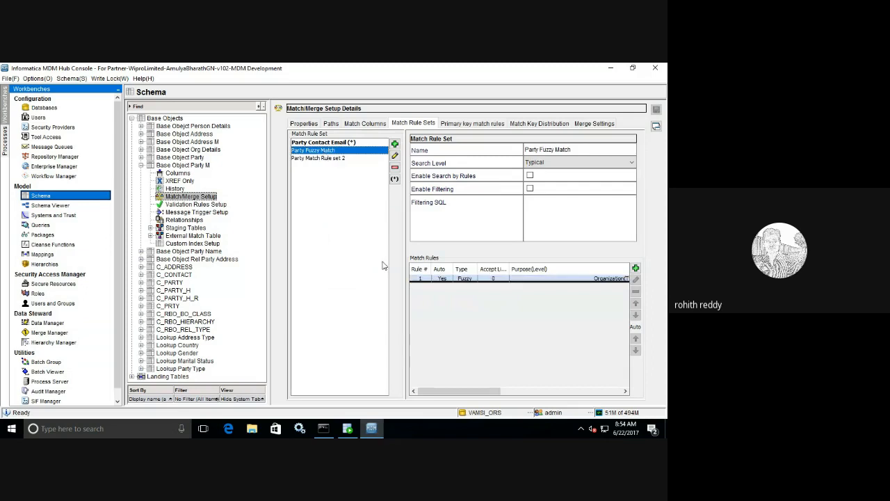
{"action": "left_click", "coordinate": [325, 143]}
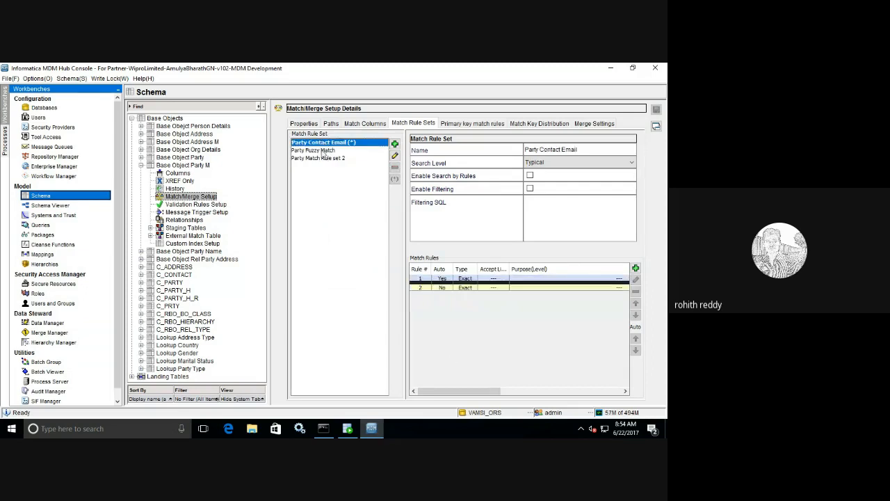
{"action": "left_click", "coordinate": [323, 150]}
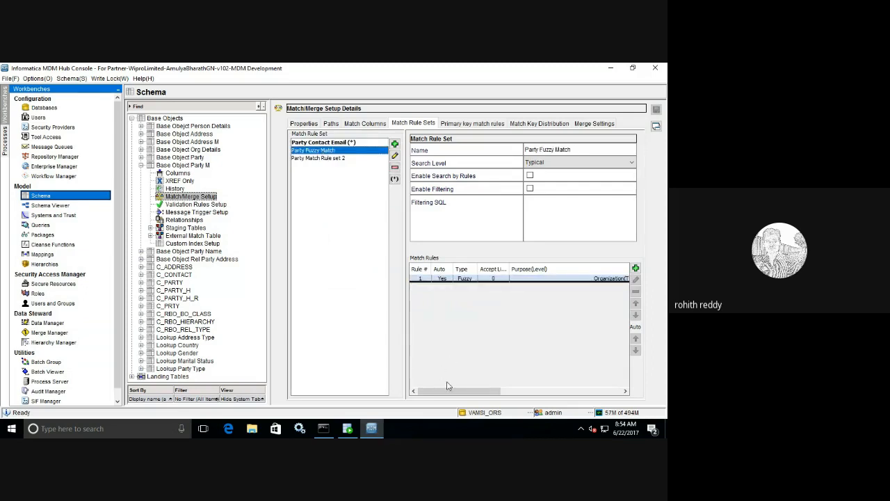
{"action": "left_click_drag", "start_coordinate": [448, 390], "coordinate": [536, 391]}
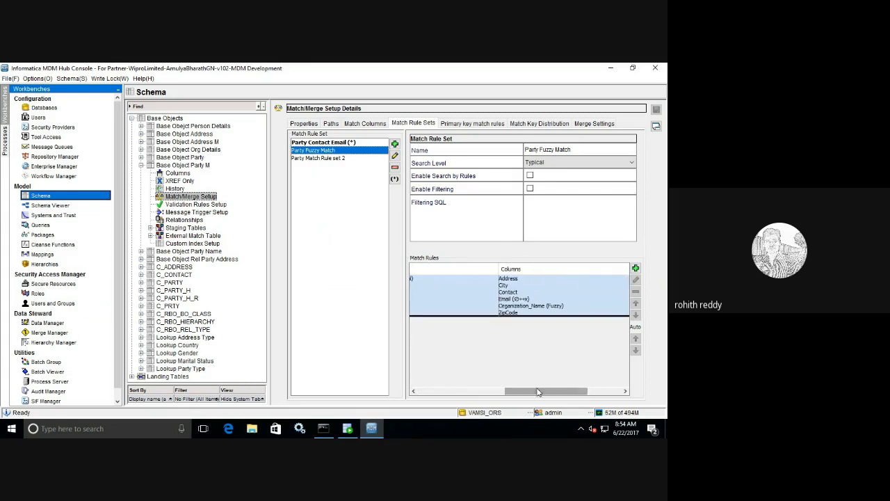
{"action": "left_click_drag", "start_coordinate": [537, 392], "coordinate": [498, 381]}
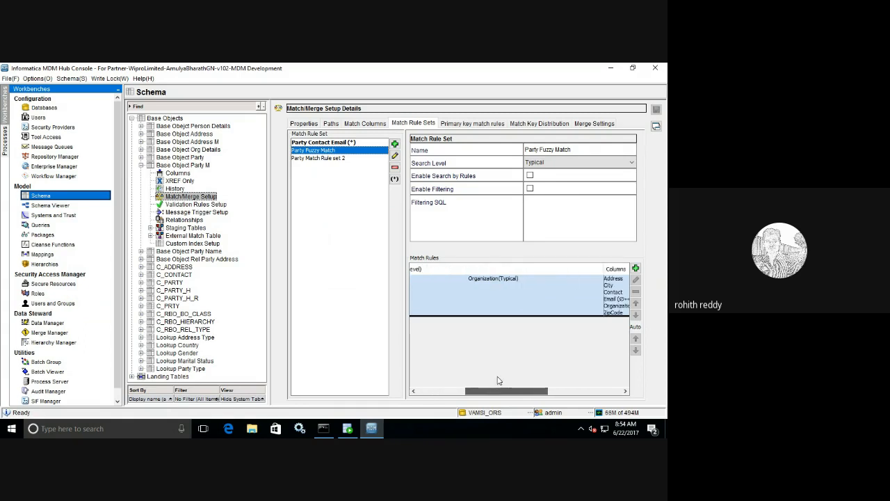
{"action": "left_click", "coordinate": [543, 301]}
{"action": "left_click", "coordinate": [635, 279]}
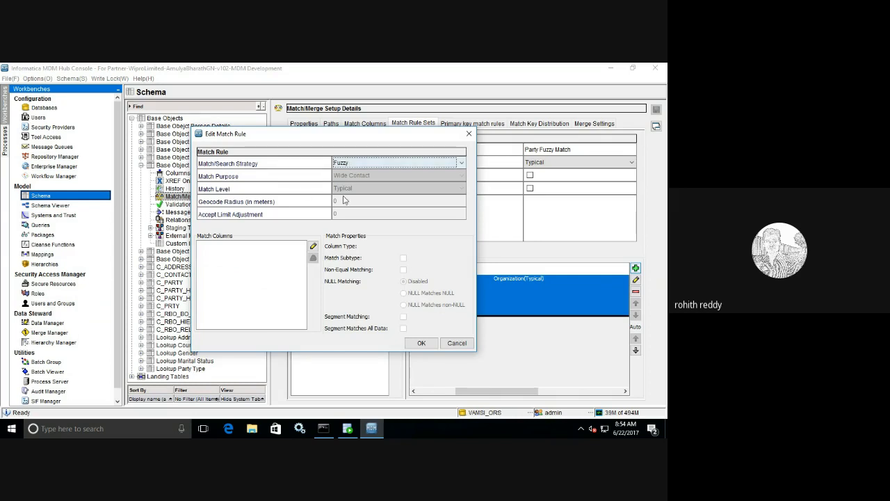
Step: Keep the Fuzzy strategy and add Organization_Name, City and Contact as match columns
{"action": "left_click", "coordinate": [369, 167]}
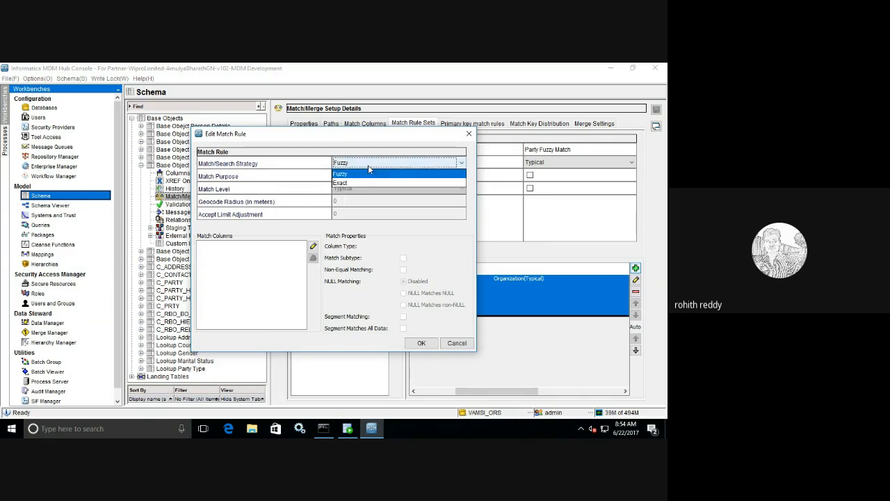
{"action": "left_click", "coordinate": [313, 246]}
{"action": "left_click", "coordinate": [312, 246]}
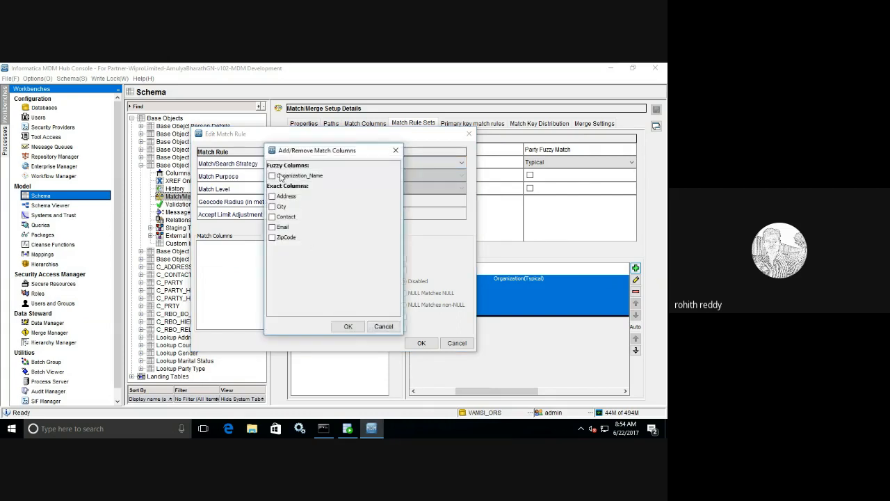
{"action": "left_click", "coordinate": [272, 176]}
{"action": "left_click", "coordinate": [272, 206]}
{"action": "left_click", "coordinate": [272, 216]}
{"action": "left_click", "coordinate": [347, 326]}
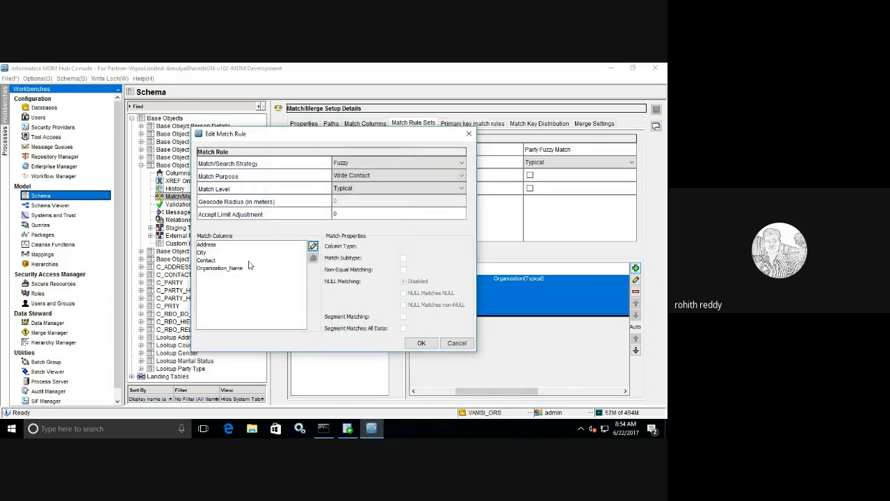
Step: Set the match rule's purpose to Organization and confirm the rule
{"action": "left_click", "coordinate": [353, 176]}
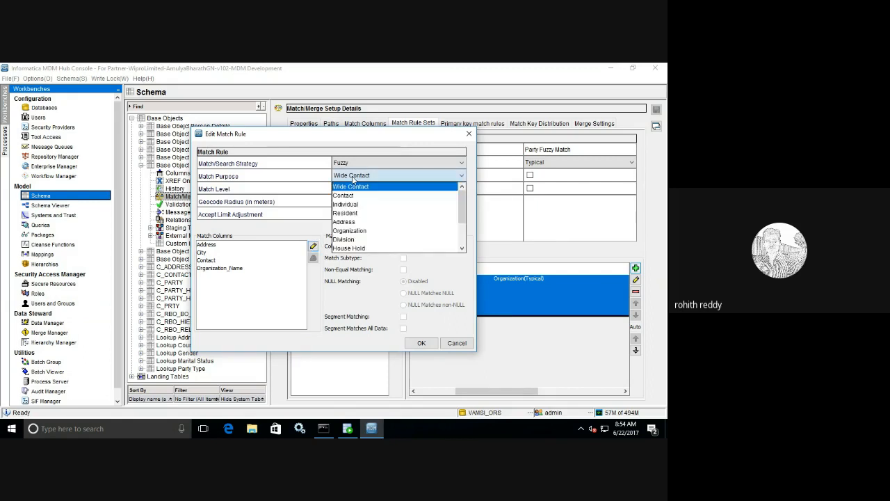
{"action": "left_click", "coordinate": [408, 231]}
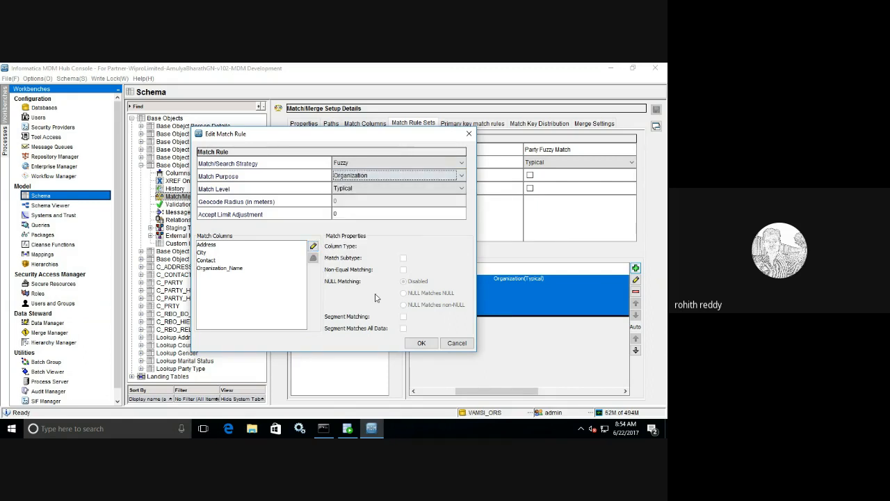
{"action": "left_click", "coordinate": [420, 343]}
Step: Save the Party Fuzzy Match rule set keeping existing matches, then scroll to show both rules' columns
{"action": "left_click_drag", "start_coordinate": [485, 391], "coordinate": [445, 388]}
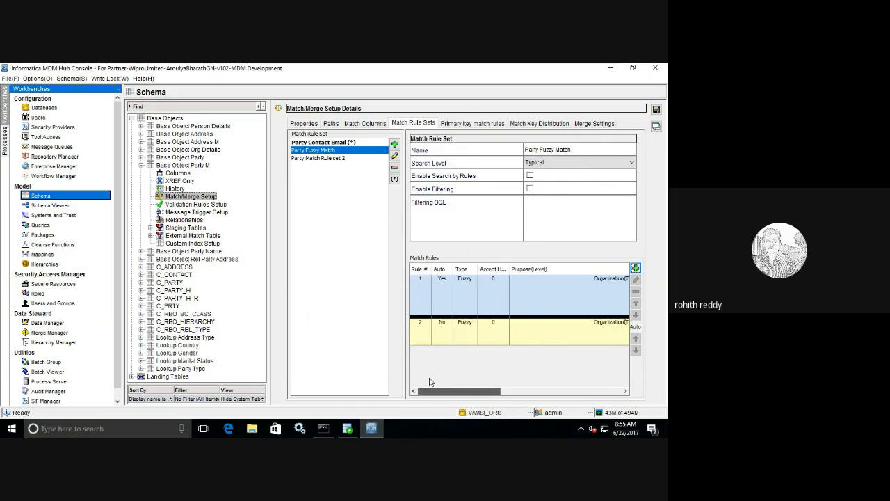
{"action": "left_click", "coordinate": [655, 110]}
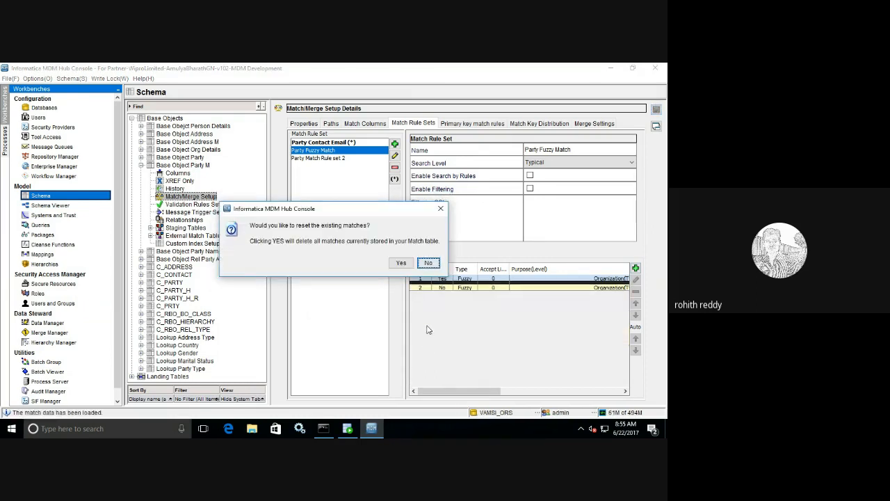
{"action": "left_click", "coordinate": [429, 263]}
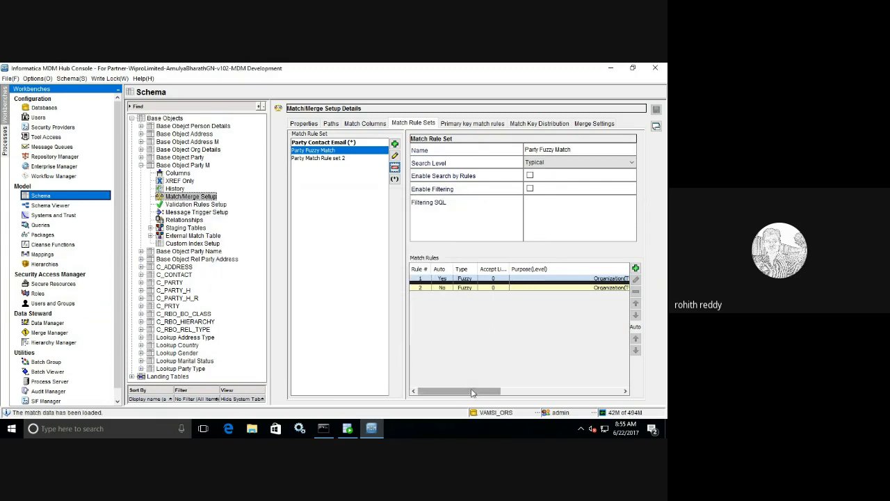
{"action": "left_click_drag", "start_coordinate": [471, 393], "coordinate": [583, 397]}
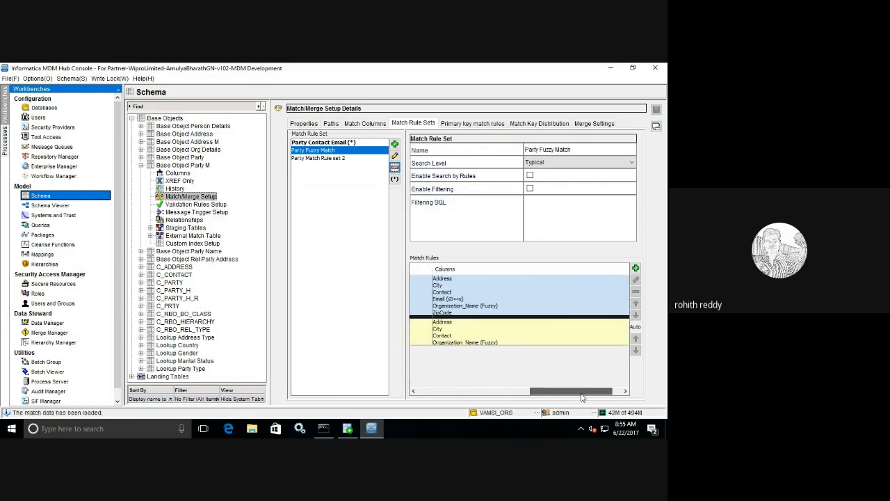
Step: Uncheck Organization_Name in rule 2's match columns, leaving Address, City and Contact
{"action": "left_click", "coordinate": [508, 329]}
{"action": "left_click", "coordinate": [635, 279]}
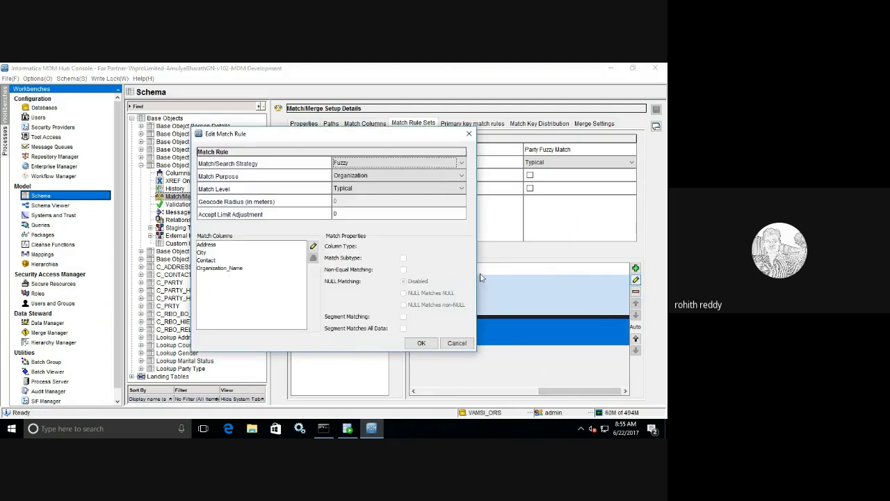
{"action": "left_click", "coordinate": [368, 162]}
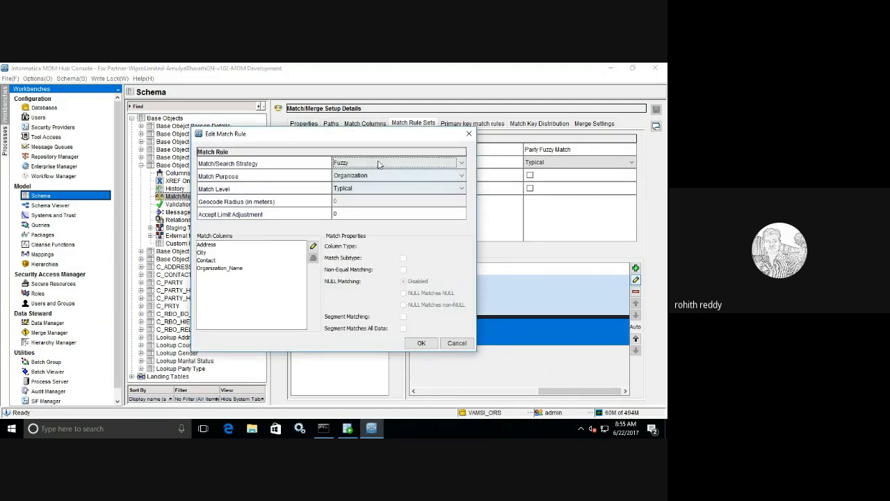
{"action": "left_click", "coordinate": [312, 248]}
{"action": "left_click", "coordinate": [312, 248]}
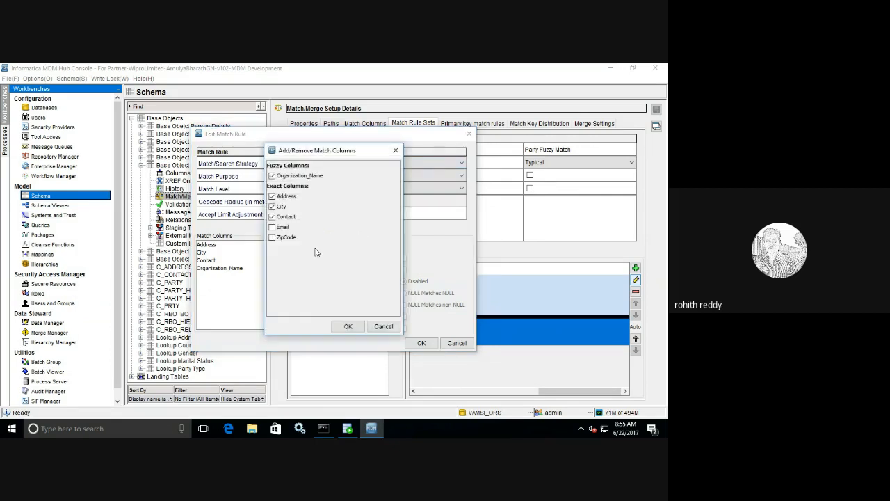
{"action": "left_click", "coordinate": [272, 176]}
{"action": "left_click", "coordinate": [348, 326]}
{"action": "left_click", "coordinate": [341, 326]}
{"action": "left_click", "coordinate": [419, 345]}
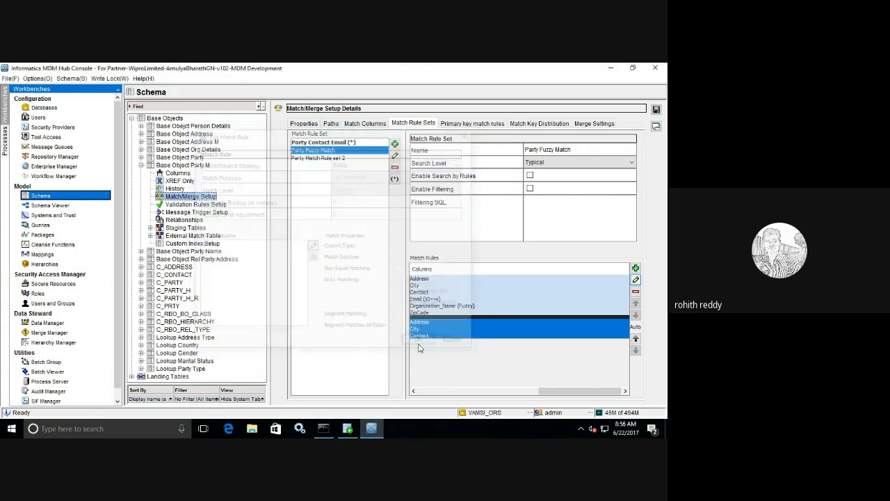
{"action": "left_click_drag", "start_coordinate": [552, 392], "coordinate": [389, 354]}
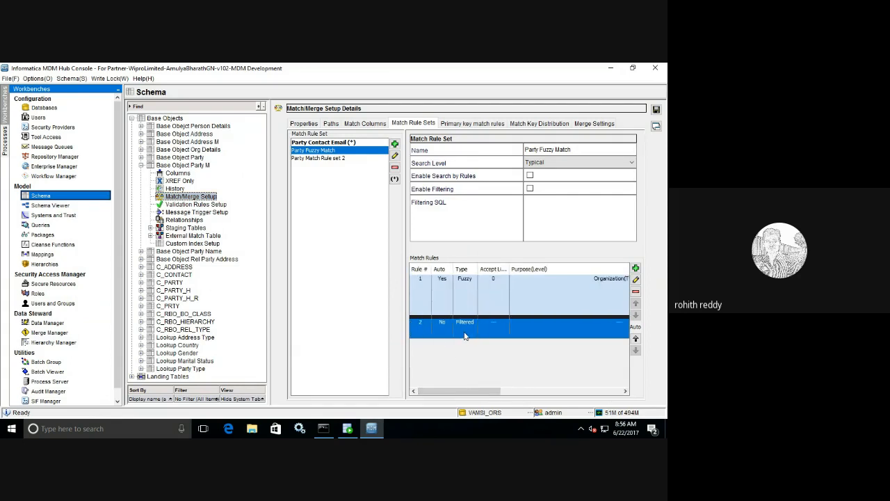
Step: Change rule 2's Match/Search Strategy from Filtered to Exact
{"action": "left_click", "coordinate": [635, 279]}
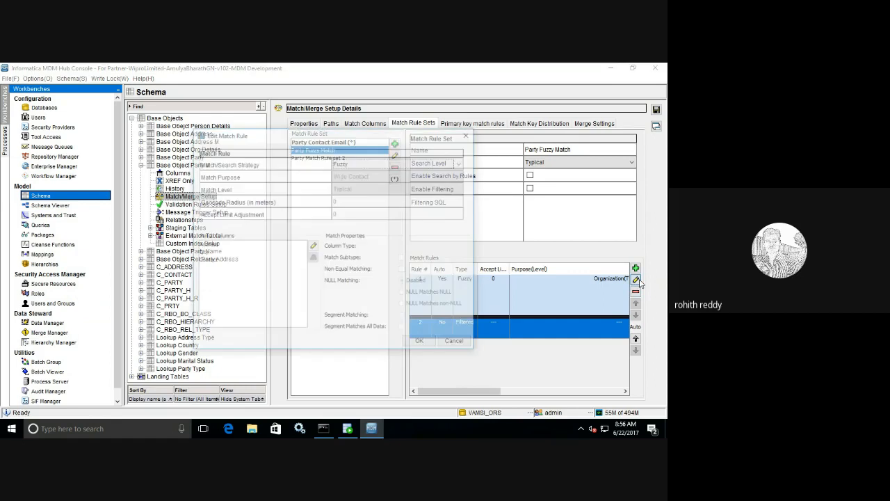
{"action": "left_click", "coordinate": [425, 162]}
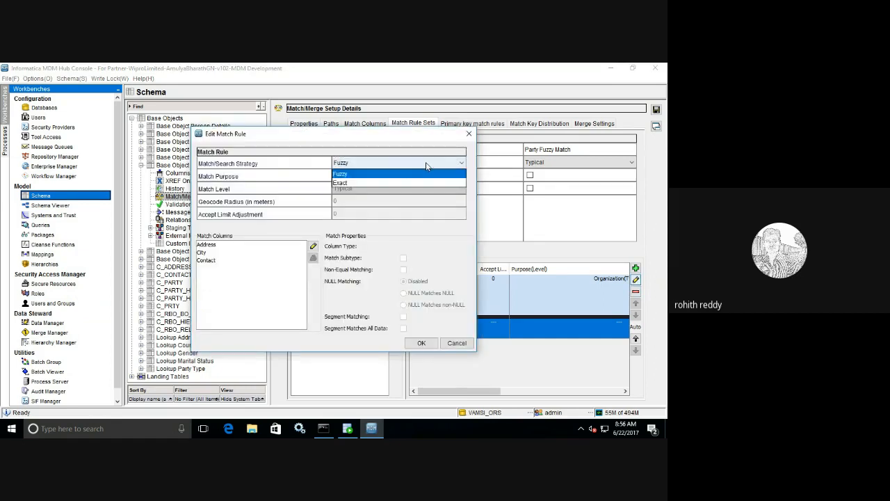
{"action": "left_click", "coordinate": [386, 183]}
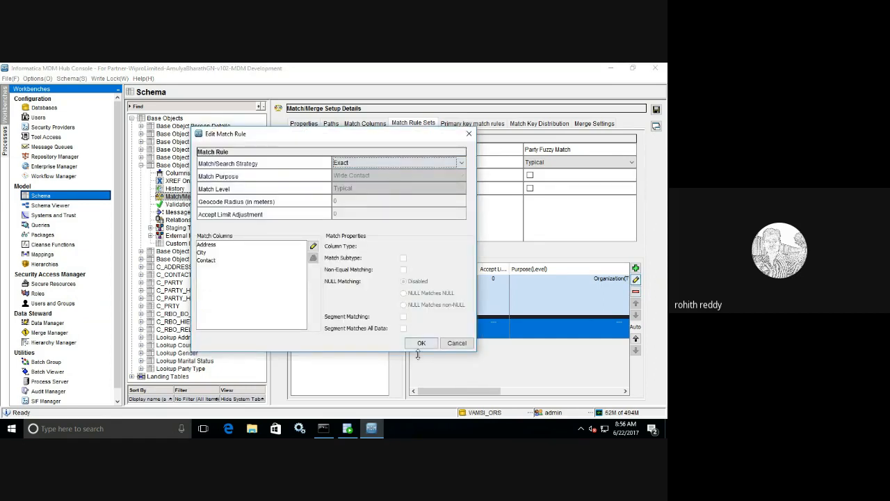
{"action": "left_click", "coordinate": [420, 344]}
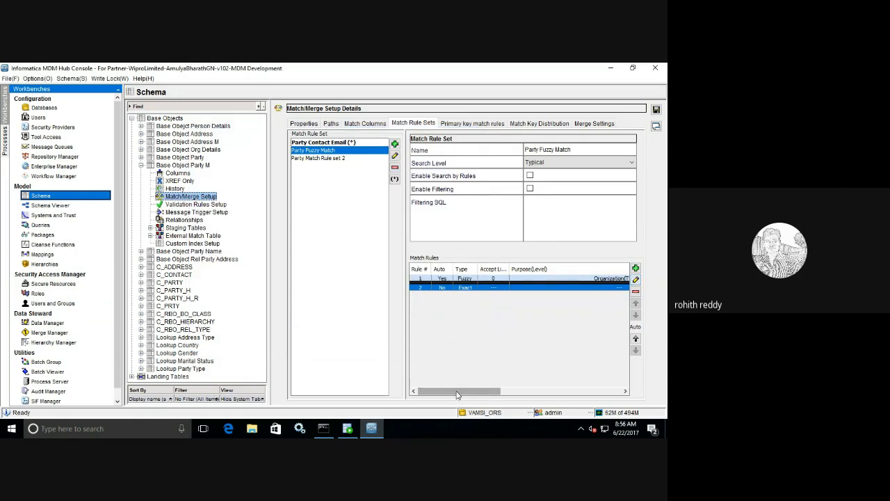
{"action": "left_click_drag", "start_coordinate": [459, 393], "coordinate": [444, 378]}
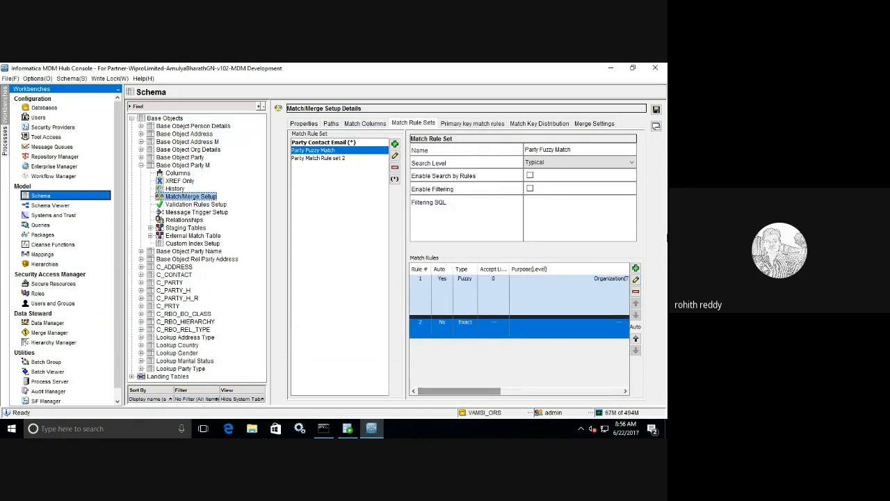
Step: Select rule 1 in the Match Rules list and open it in Edit Match Rule
{"action": "left_click", "coordinate": [526, 300]}
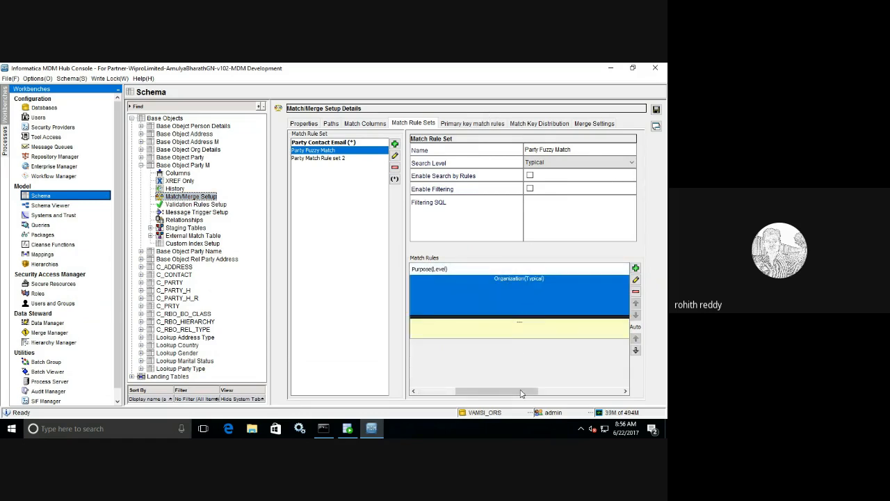
{"action": "mouse_move", "coordinate": [531, 393]}
{"action": "left_mouse_down"}
{"action": "mouse_move", "coordinate": [448, 378]}
{"action": "mouse_move", "coordinate": [599, 365]}
{"action": "left_mouse_up"}
{"action": "left_click", "coordinate": [521, 297]}
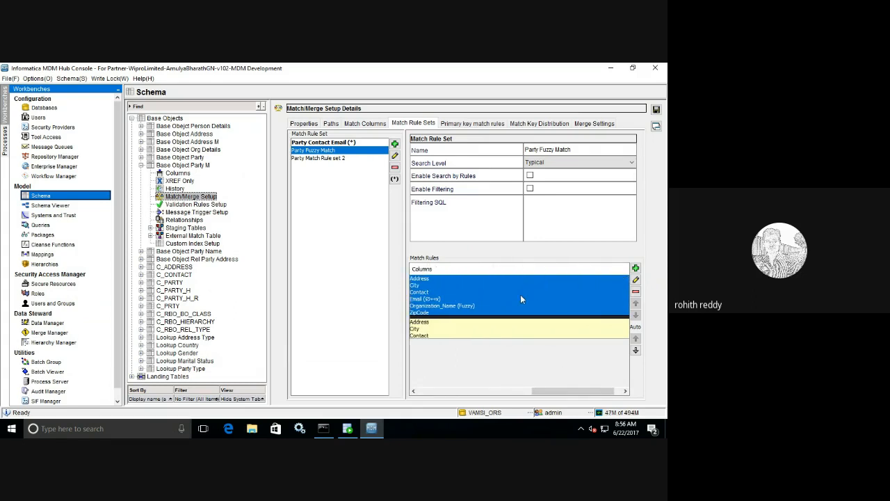
{"action": "left_click", "coordinate": [635, 280]}
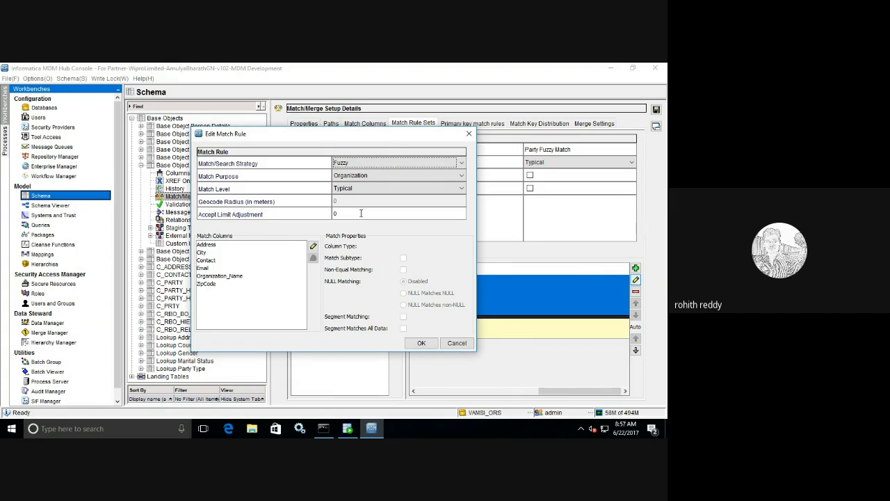
{"action": "left_click", "coordinate": [358, 162]}
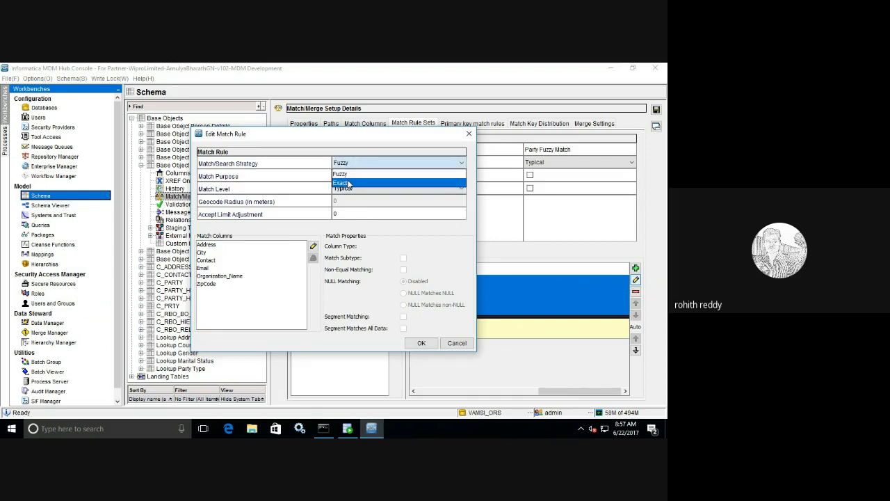
{"action": "left_click", "coordinate": [349, 184]}
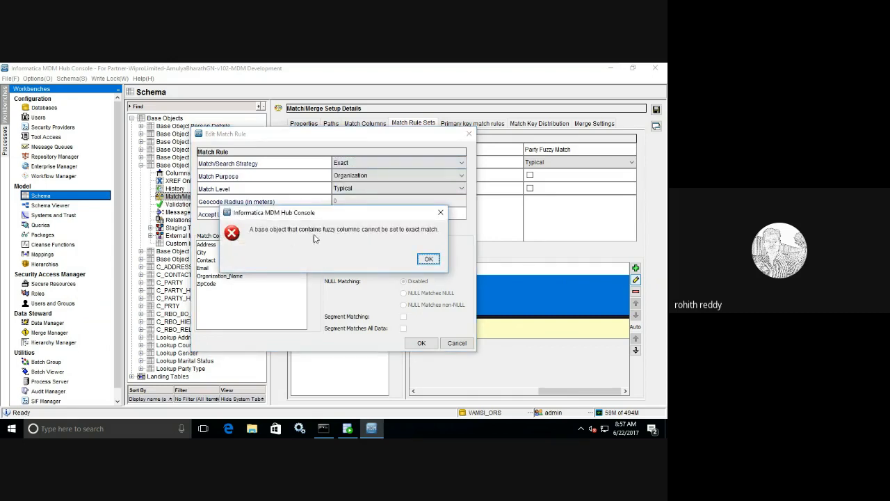
{"action": "left_click", "coordinate": [430, 259]}
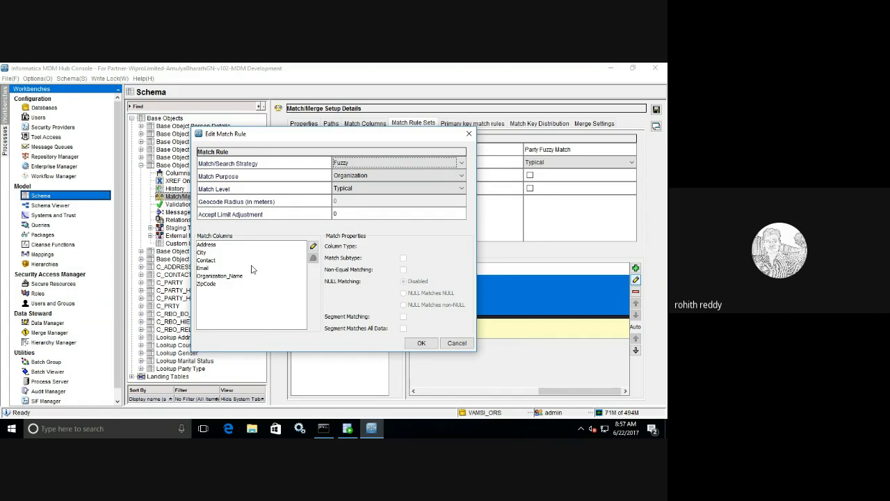
Step: Review match properties of Organization_Name, Email, Contact, City, Address and ZipCode, then close unchanged
{"action": "left_click", "coordinate": [216, 277]}
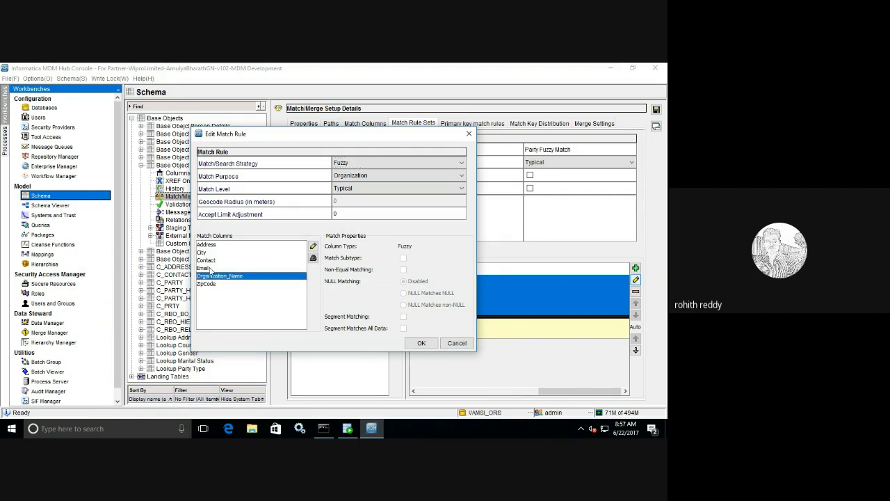
{"action": "left_click", "coordinate": [205, 268]}
{"action": "left_click", "coordinate": [205, 260]}
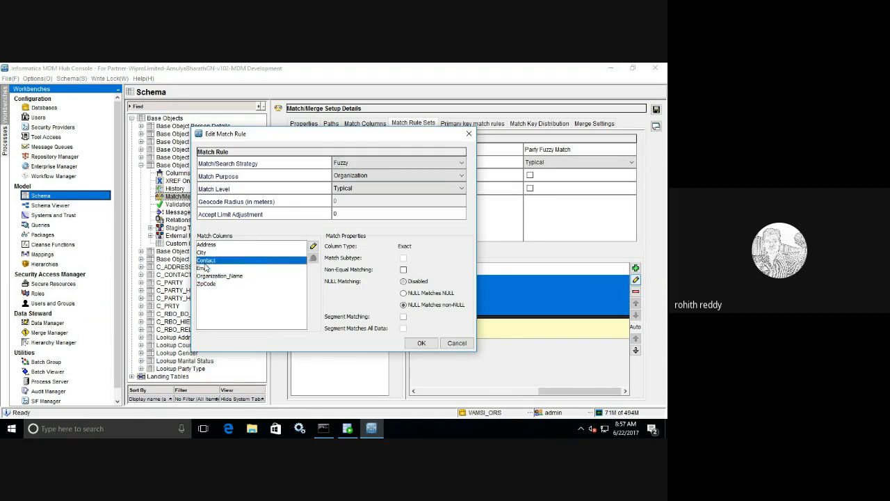
{"action": "left_click", "coordinate": [205, 253]}
{"action": "left_click", "coordinate": [206, 248]}
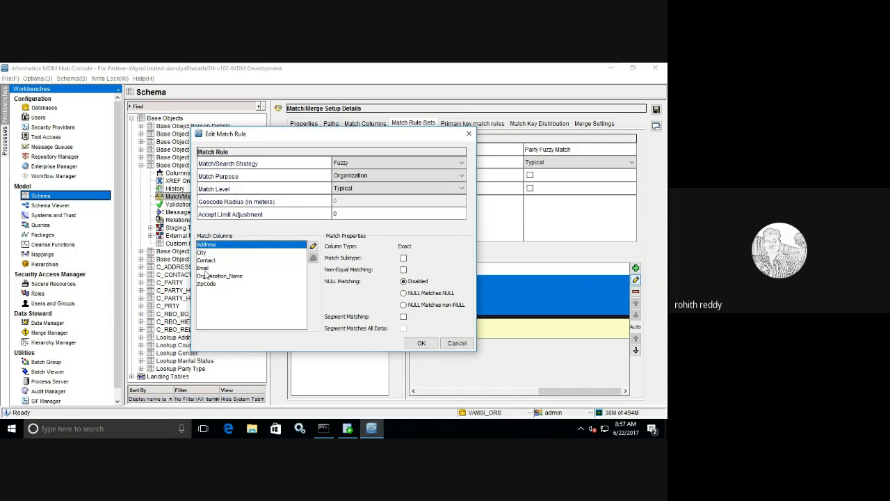
{"action": "left_click", "coordinate": [206, 284]}
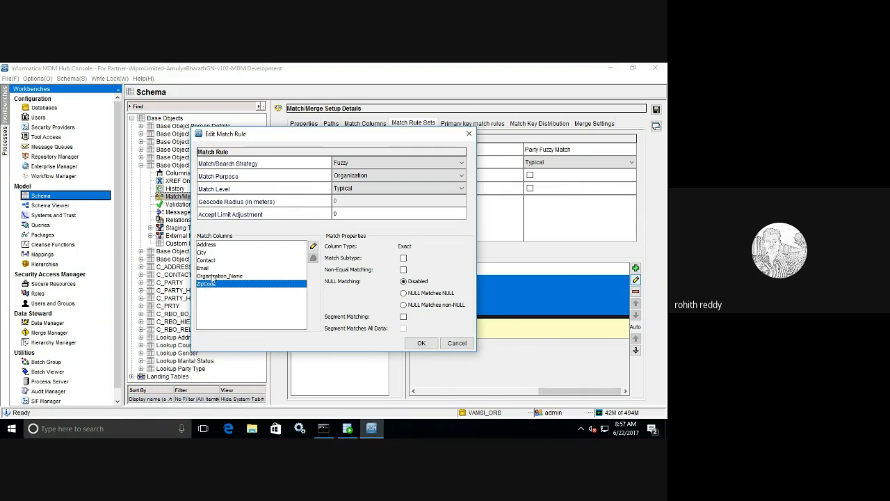
{"action": "left_click", "coordinate": [213, 276]}
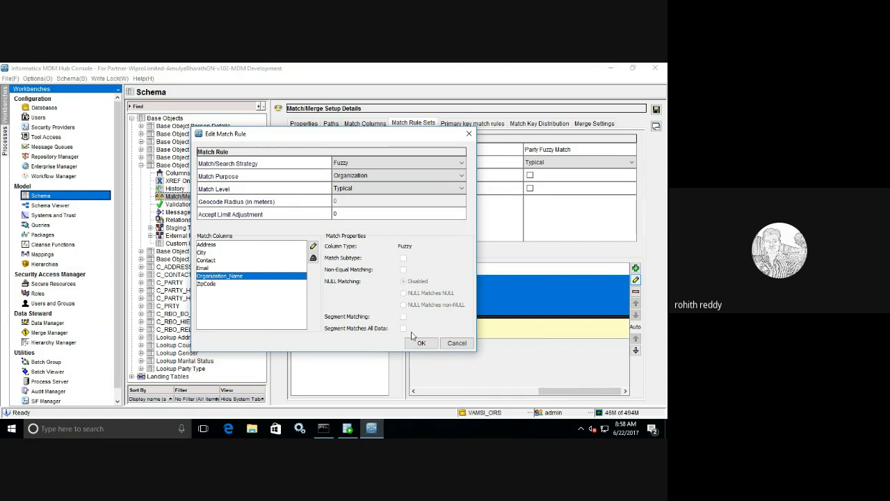
{"action": "left_click", "coordinate": [422, 342]}
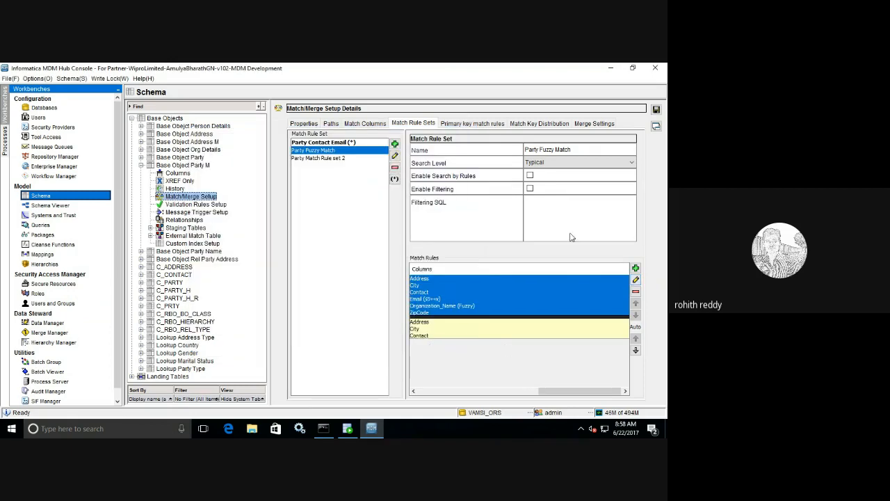
Step: Save the Party Fuzzy Match rule set and answer the reset-existing-matches prompt
{"action": "left_click", "coordinate": [656, 109]}
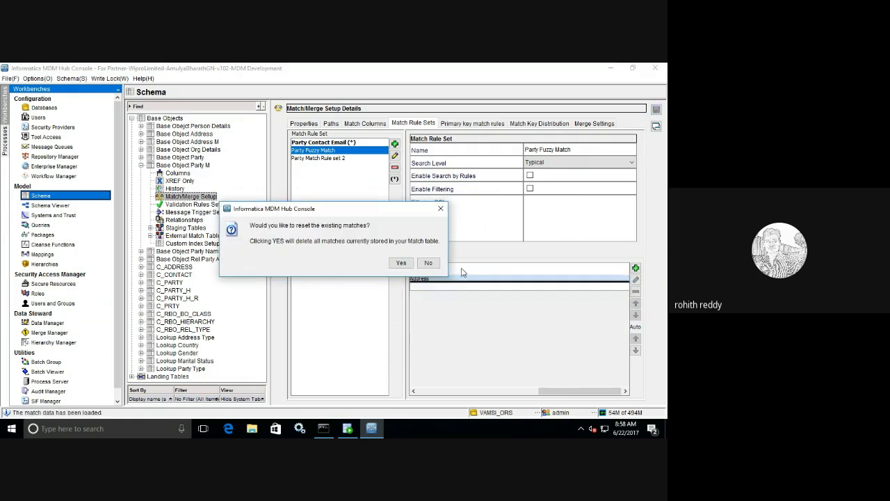
{"action": "left_click", "coordinate": [425, 268]}
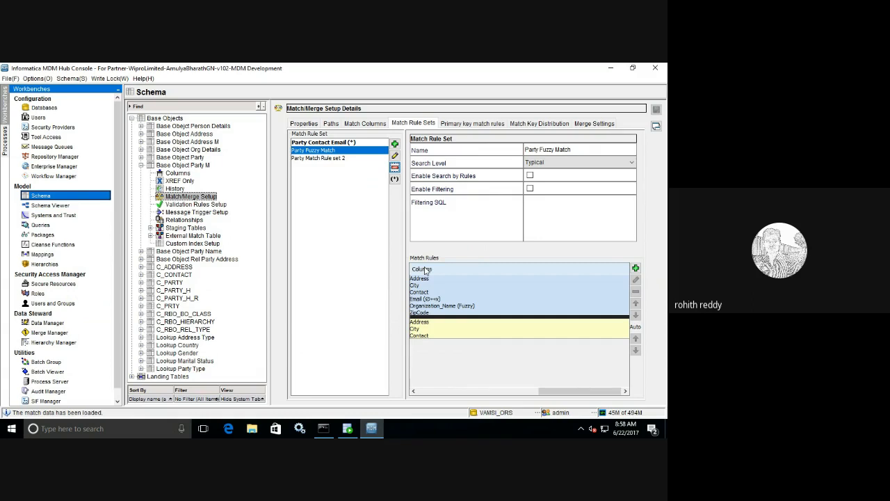
{"action": "left_click", "coordinate": [349, 426]}
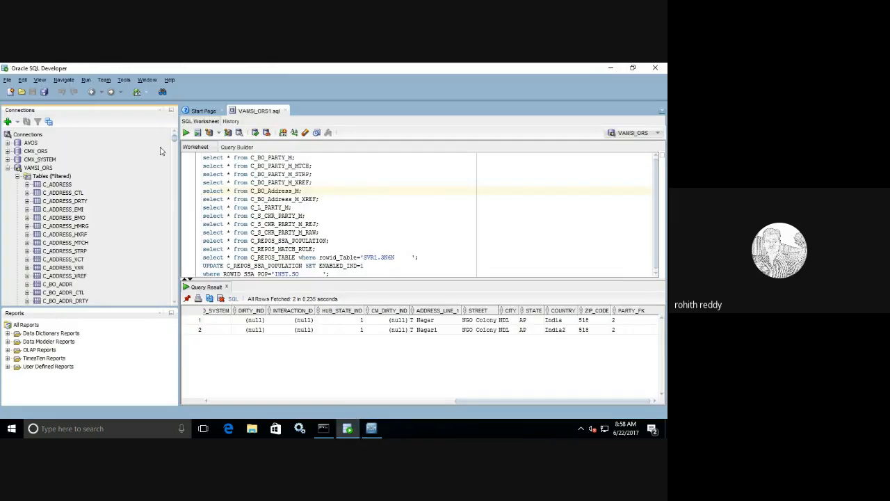
Step: Open the C_L_PARTY_M table definition from the Connections tree
{"action": "left_click_drag", "start_coordinate": [174, 140], "coordinate": [172, 171]}
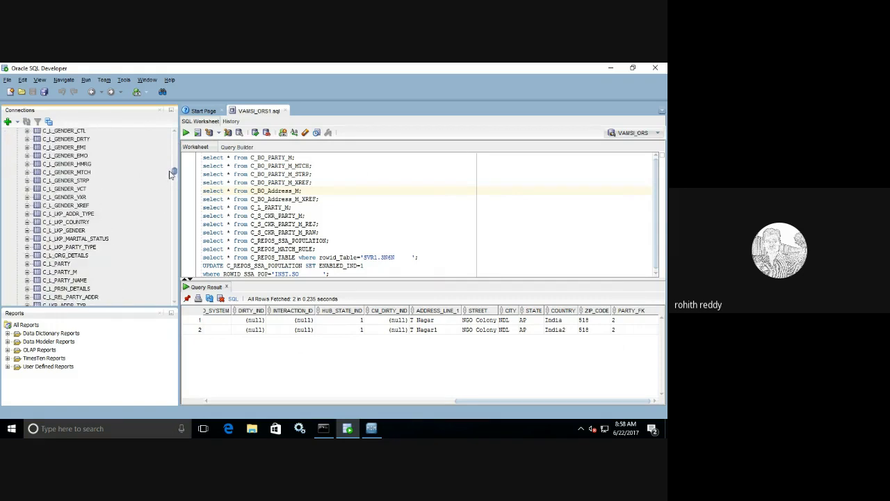
{"action": "left_click", "coordinate": [52, 275]}
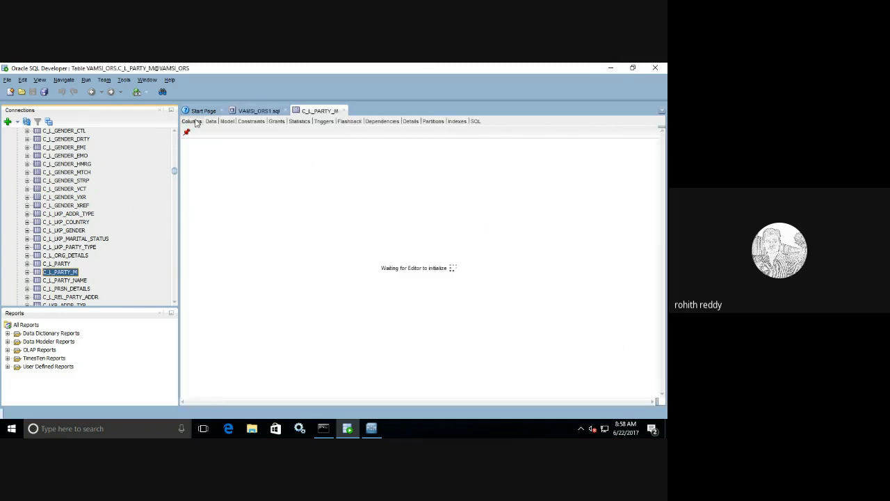
{"action": "left_click", "coordinate": [196, 120]}
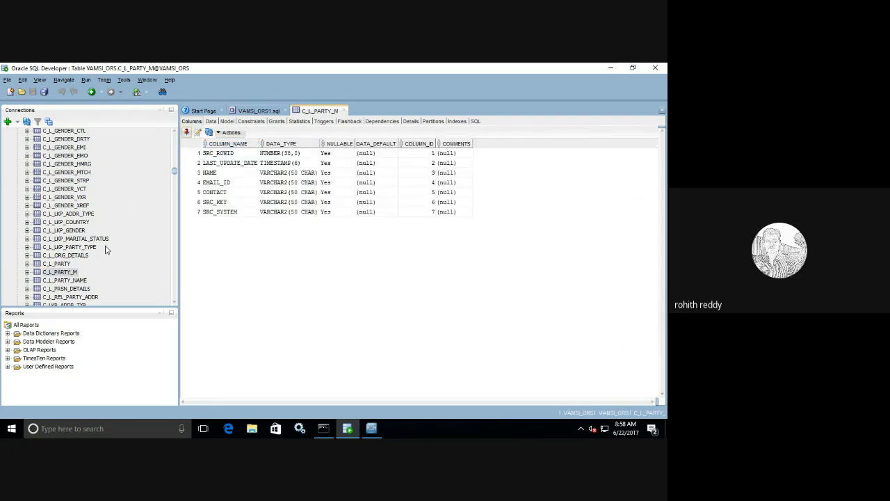
{"action": "scroll", "coordinate": [158, 240], "scroll_direction": "down", "scroll_amount": 1}
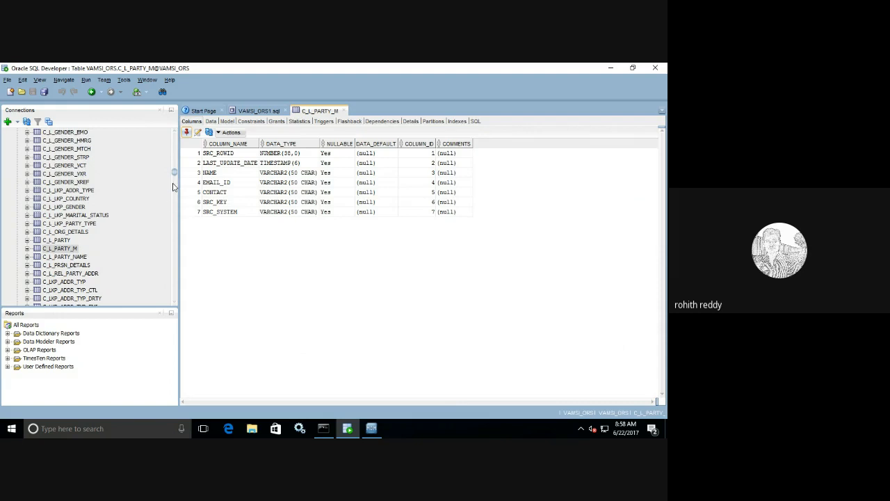
{"action": "left_click_drag", "start_coordinate": [174, 175], "coordinate": [175, 173]}
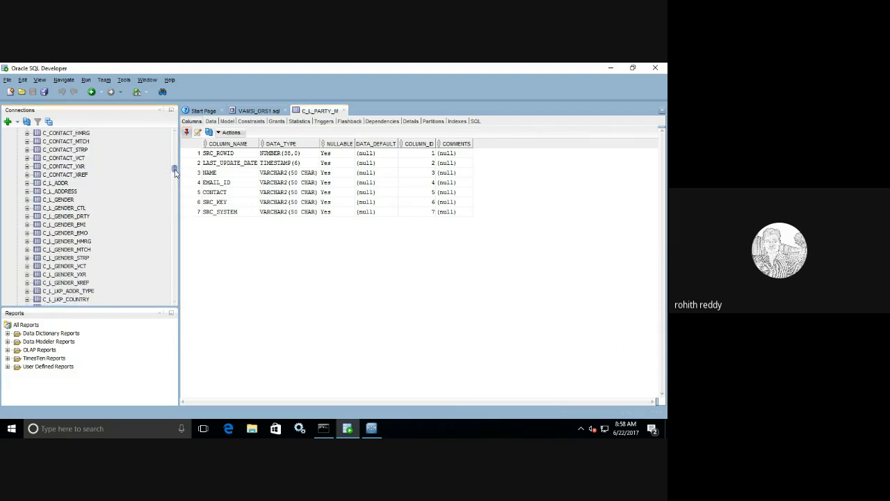
Step: Check the C_L_ADDRESS columns, then show the rows stored in C_L_PARTY_M
{"action": "left_click", "coordinate": [72, 194]}
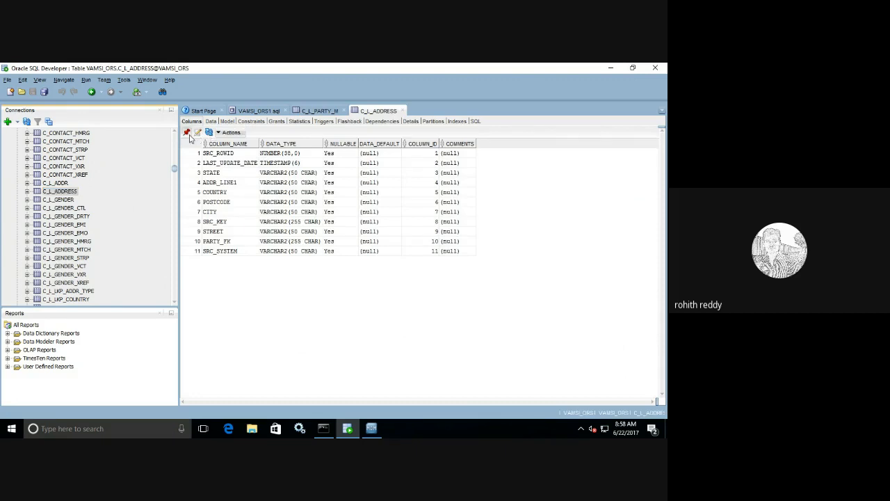
{"action": "left_click", "coordinate": [316, 111]}
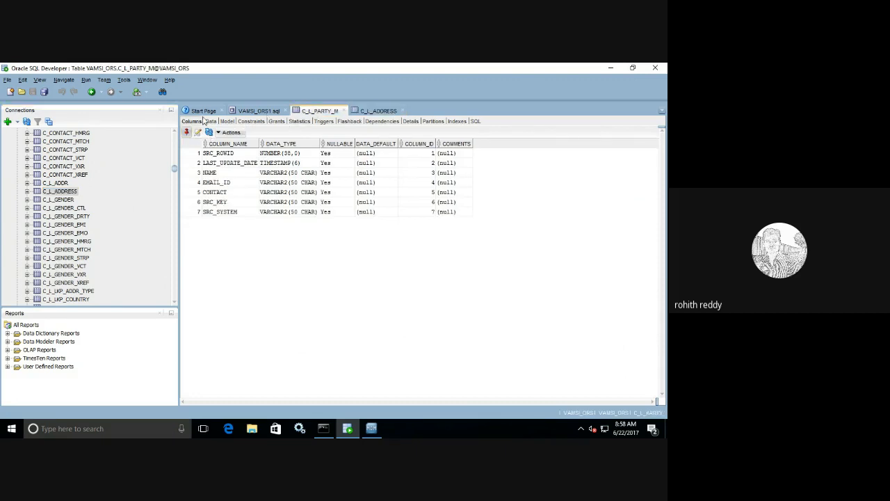
{"action": "left_click", "coordinate": [211, 122]}
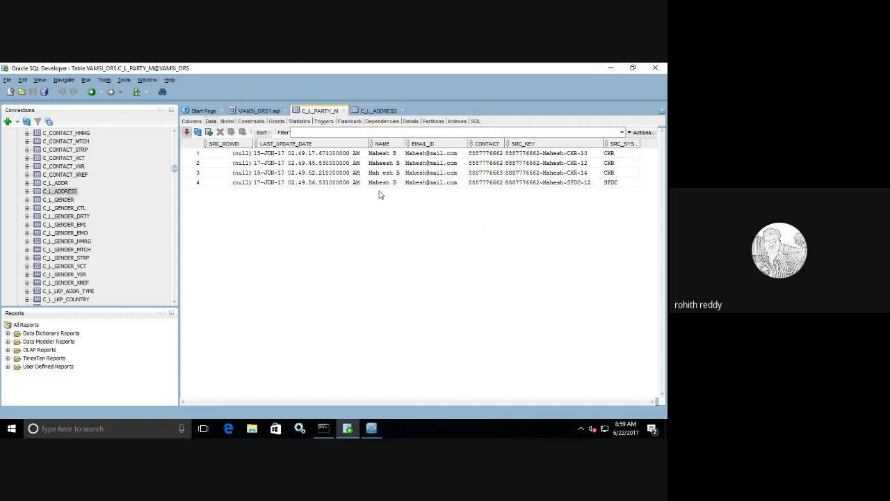
Step: Set LAST_UPDATE_DATE for rows 1–3 to 16, 20 and 13 June 2017
{"action": "left_click", "coordinate": [362, 155]}
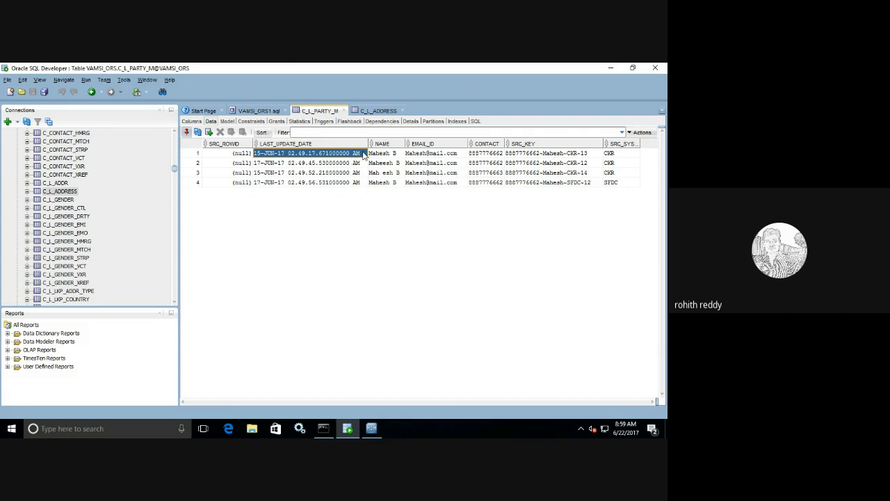
{"action": "double_click", "coordinate": [363, 154]}
{"action": "left_click", "coordinate": [362, 153]}
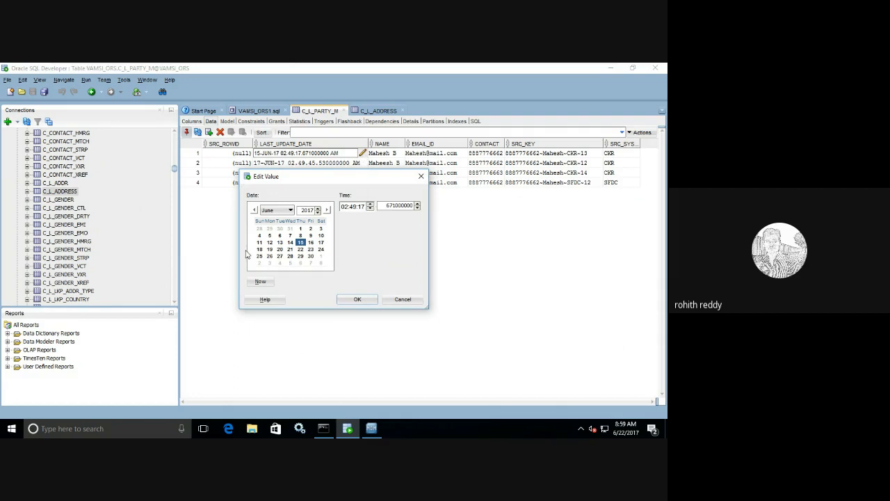
{"action": "left_click", "coordinate": [310, 242]}
{"action": "left_click", "coordinate": [356, 299]}
{"action": "double_click", "coordinate": [363, 164]}
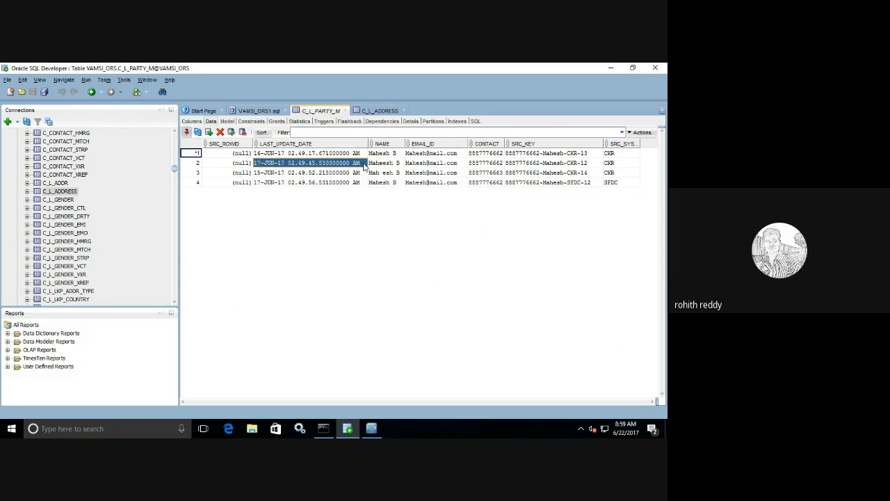
{"action": "left_click", "coordinate": [362, 163]}
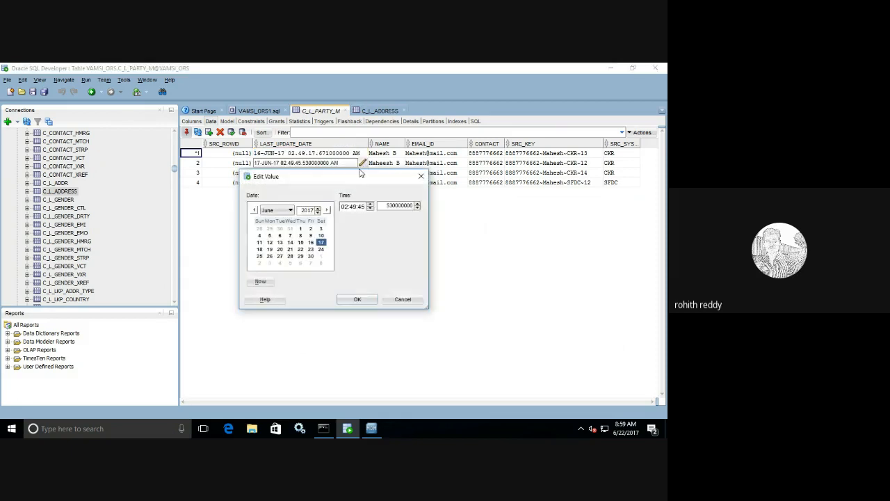
{"action": "left_click", "coordinate": [278, 249]}
{"action": "left_click", "coordinate": [355, 299]}
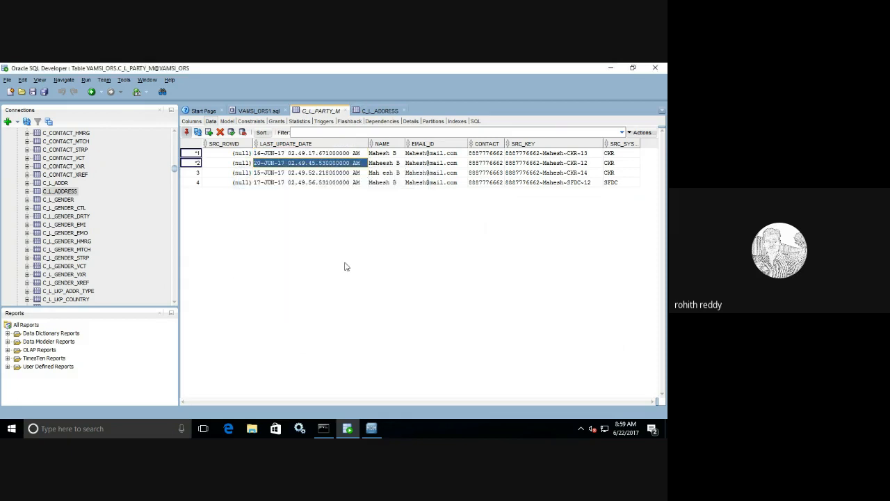
{"action": "double_click", "coordinate": [361, 173]}
{"action": "left_click", "coordinate": [361, 173]}
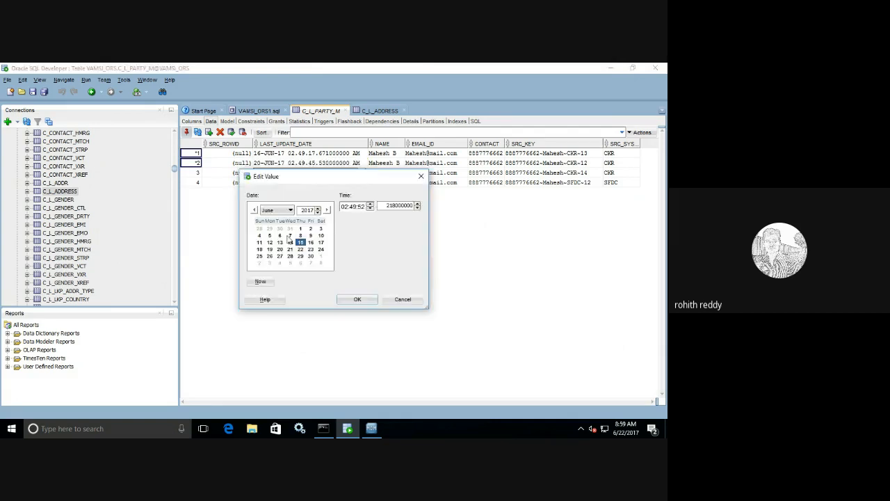
{"action": "left_click", "coordinate": [280, 242]}
{"action": "left_click", "coordinate": [344, 300]}
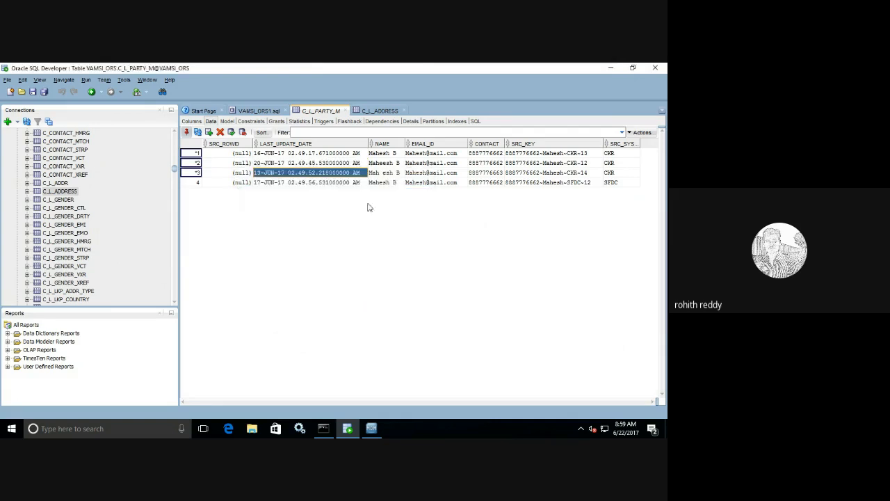
{"action": "left_click", "coordinate": [596, 155]}
{"action": "double_click", "coordinate": [596, 156]}
Step: Change the SRC_KEY endings of rows 1 and 2 to CKR-17 and CKR-15
{"action": "left_click", "coordinate": [597, 153]}
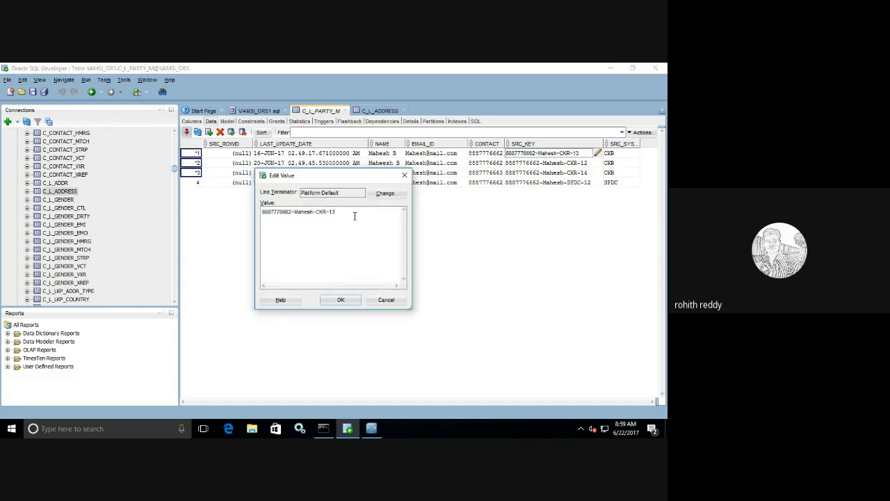
{"action": "key", "text": "BackSpace"}
{"action": "type", "text": "7"}
{"action": "left_click", "coordinate": [341, 299]}
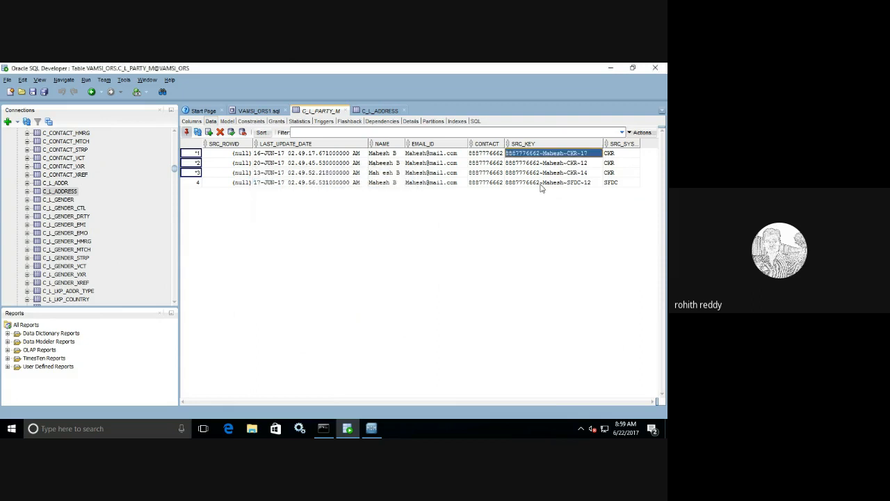
{"action": "double_click", "coordinate": [590, 163]}
{"action": "left_click", "coordinate": [597, 163]}
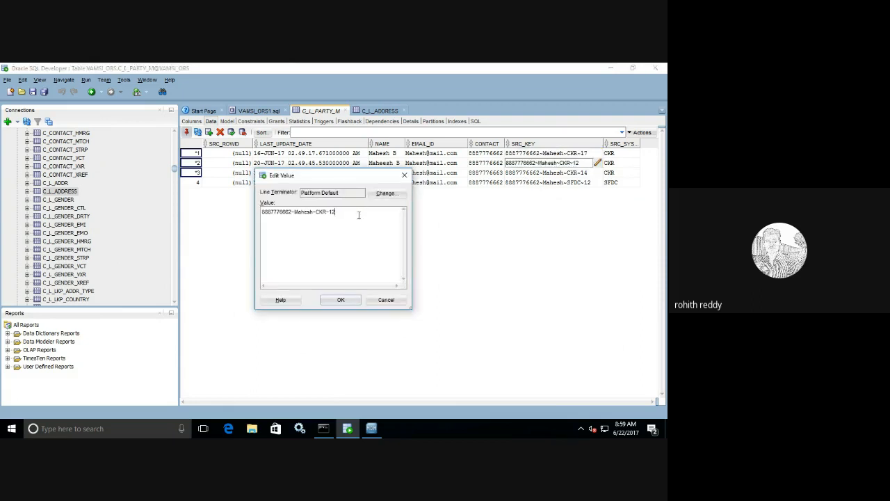
{"action": "key", "text": "BackSpace"}
{"action": "type", "text": "5"}
{"action": "left_click", "coordinate": [340, 299]}
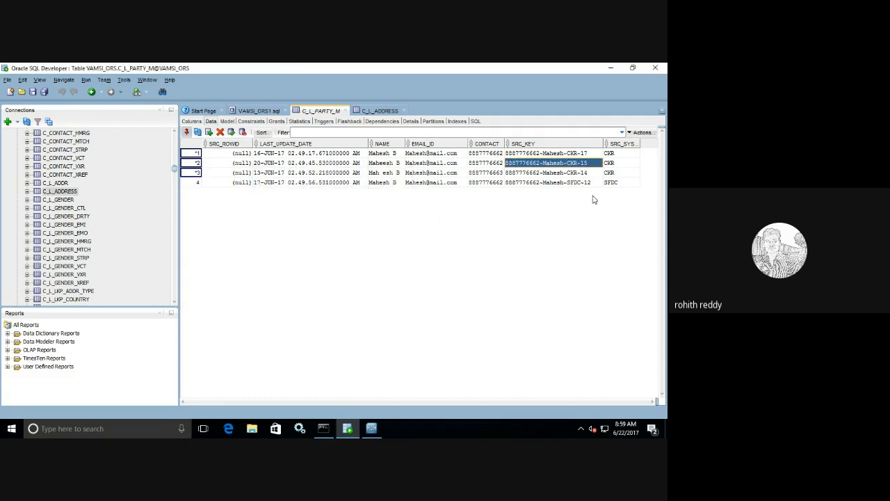
Step: Change row 3's SRC_KEY ending to CKR-19 and insert a blank row
{"action": "left_click", "coordinate": [593, 173]}
{"action": "left_click", "coordinate": [597, 172]}
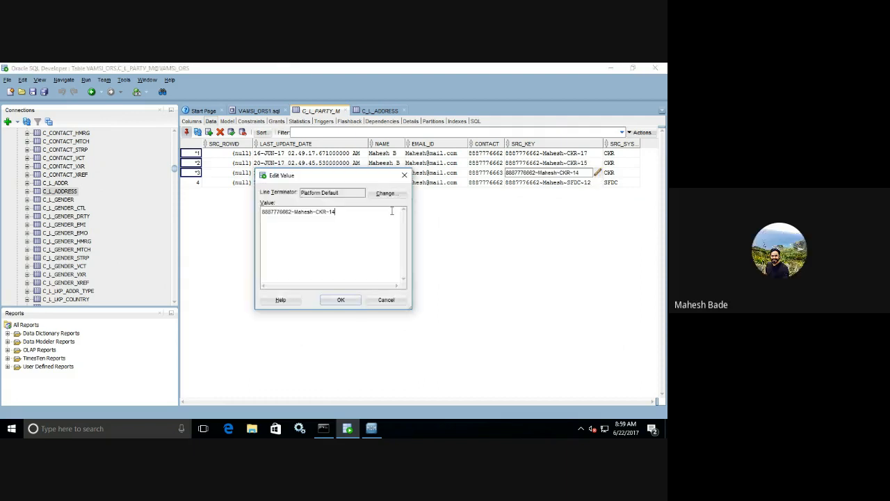
{"action": "key", "text": "BackSpace"}
{"action": "type", "text": "9"}
{"action": "left_click", "coordinate": [340, 299]}
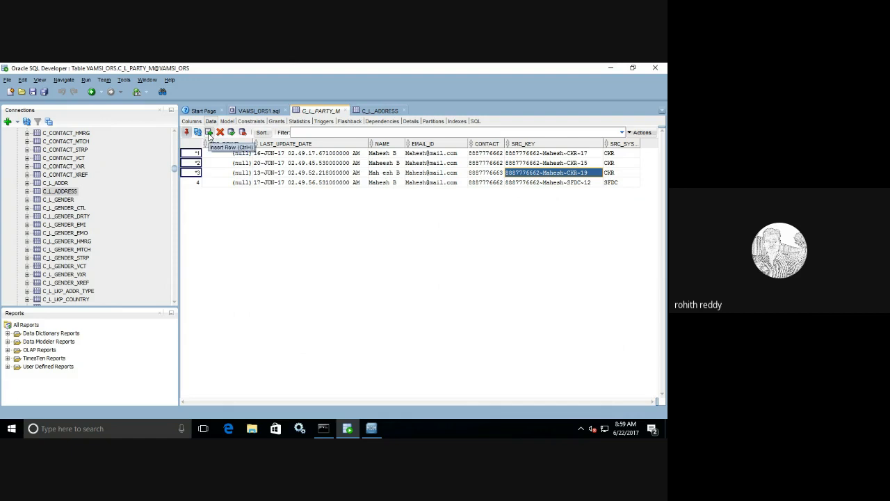
{"action": "left_click", "coordinate": [208, 132]}
Step: Add another empty row and change row 3's source system and source key from CKR to CRM
{"action": "left_click", "coordinate": [209, 133]}
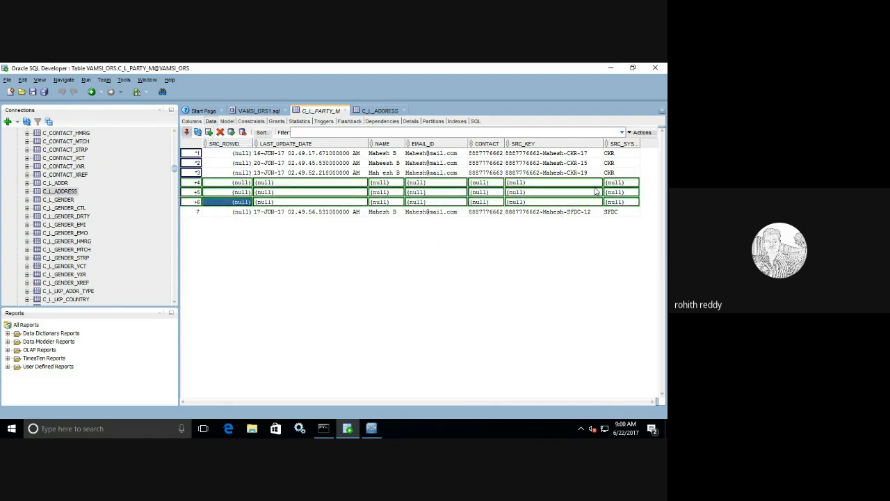
{"action": "left_click", "coordinate": [619, 172]}
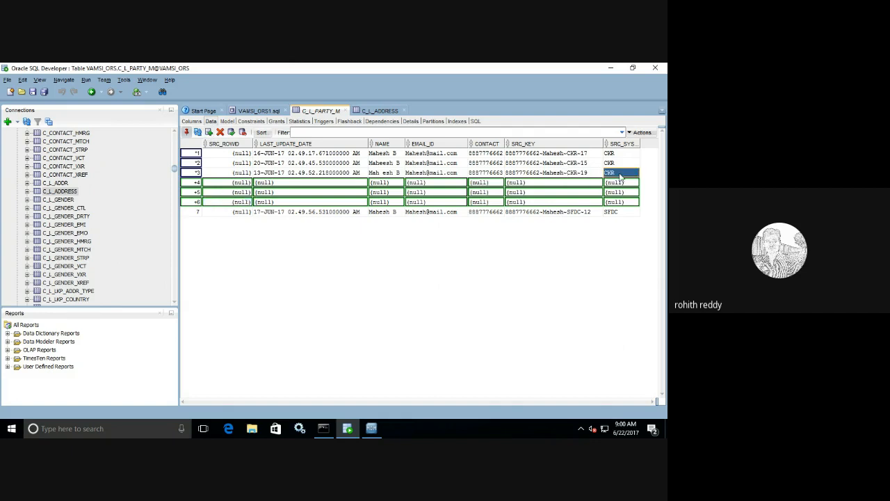
{"action": "left_click", "coordinate": [620, 173]}
{"action": "key", "text": "BackSpace"}
{"action": "key", "text": "BackSpace"}
{"action": "key", "text": "BackSpace"}
{"action": "type", "text": "CRM"}
{"action": "double_click", "coordinate": [578, 169]}
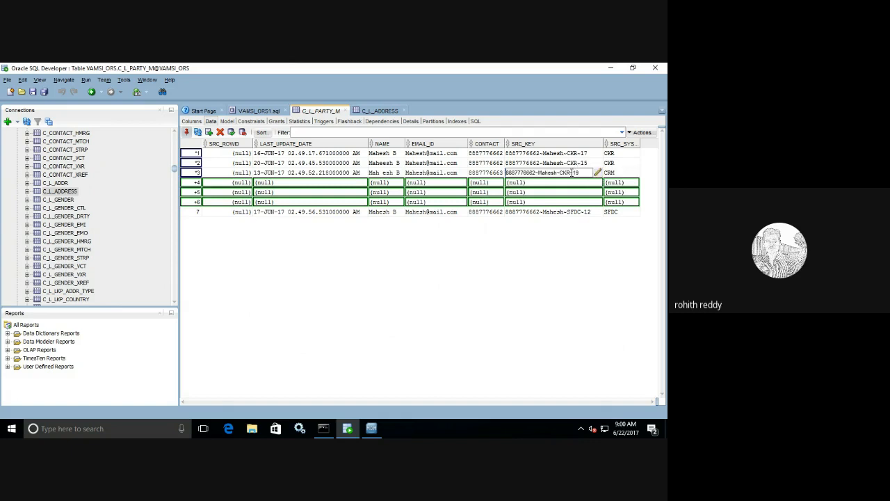
{"action": "key", "text": "BackSpace"}
{"action": "key", "text": "BackSpace"}
{"action": "key", "text": "BackSpace"}
{"action": "type", "text": "CRM"}
{"action": "key", "text": "Return"}
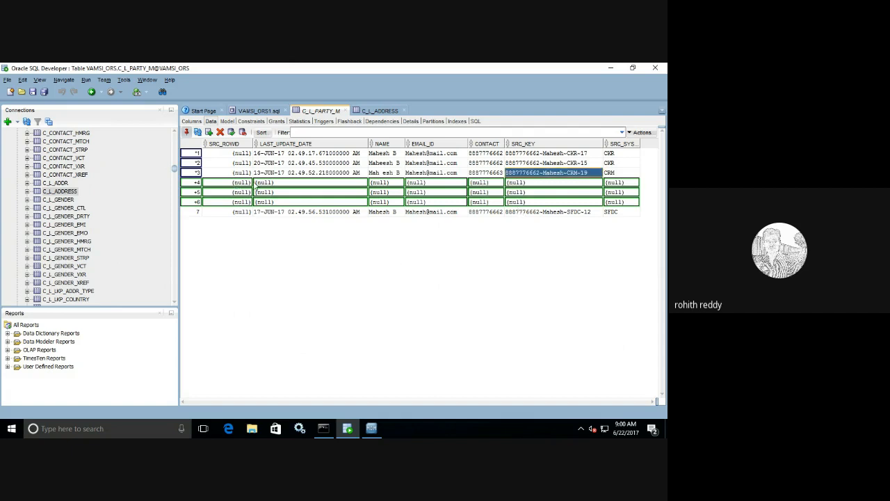
Step: Set the LAST_UPDATE_DATE of rows 4–6 to 15, 15 and 20 June 2017
{"action": "left_click", "coordinate": [364, 185]}
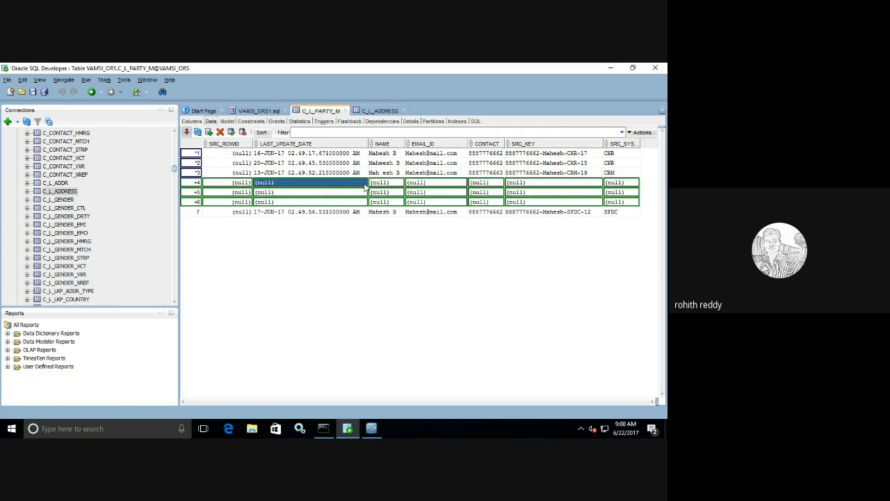
{"action": "left_click", "coordinate": [365, 185]}
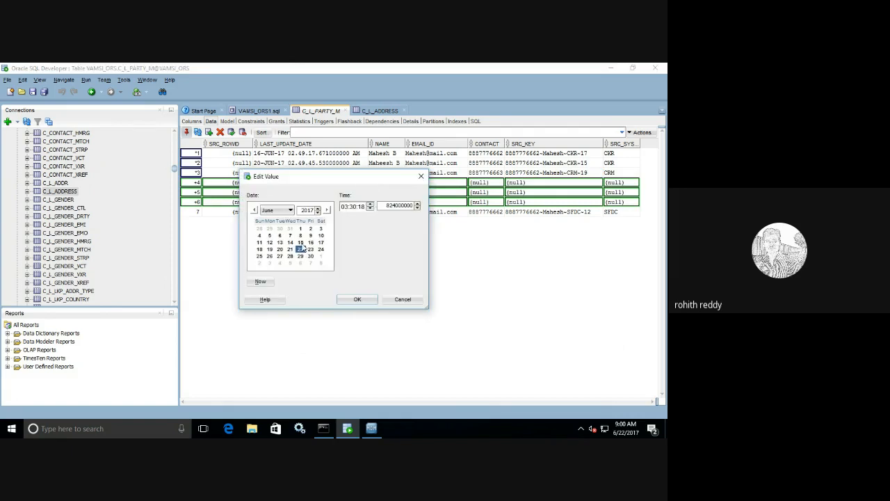
{"action": "left_click", "coordinate": [301, 242]}
{"action": "left_click", "coordinate": [357, 299]}
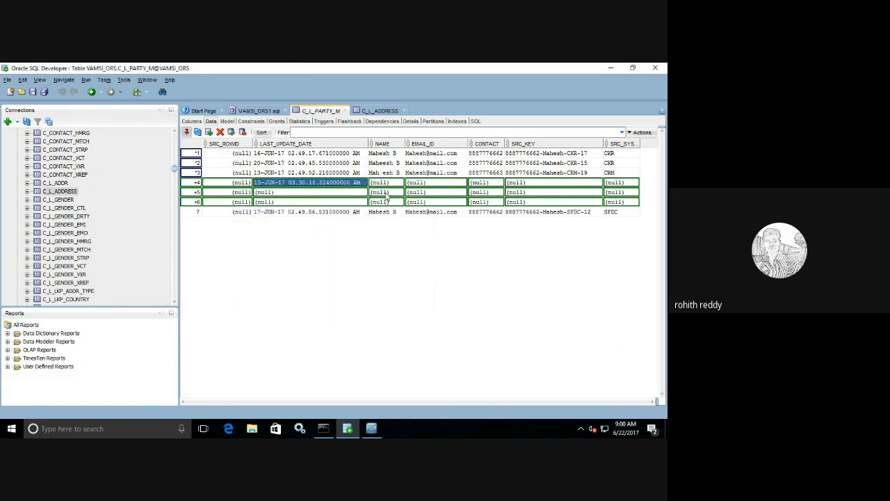
{"action": "left_click", "coordinate": [365, 185]}
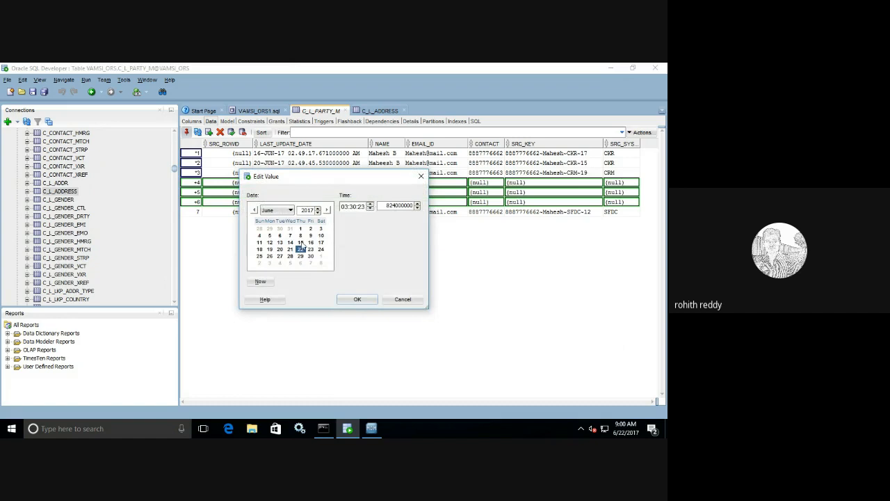
{"action": "left_click", "coordinate": [357, 299]}
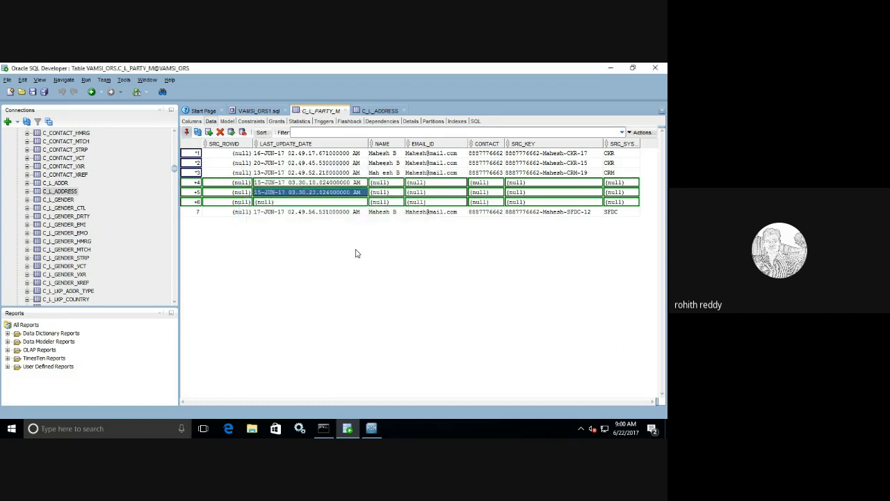
{"action": "left_click", "coordinate": [361, 202]}
{"action": "left_click", "coordinate": [363, 202]}
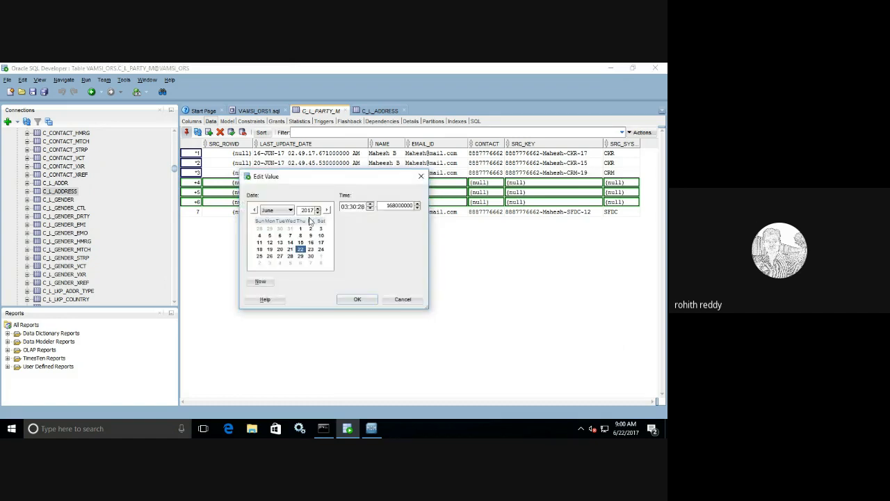
{"action": "left_click", "coordinate": [280, 249]}
{"action": "left_click", "coordinate": [357, 299]}
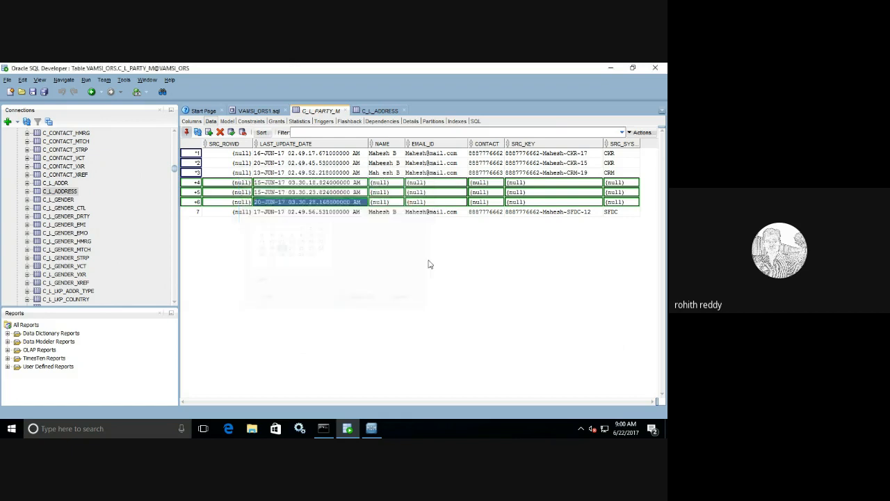
Step: Enter the same test person's name in the NAME cell of rows 4–6
{"action": "left_click", "coordinate": [390, 182]}
{"action": "left_click", "coordinate": [404, 182]}
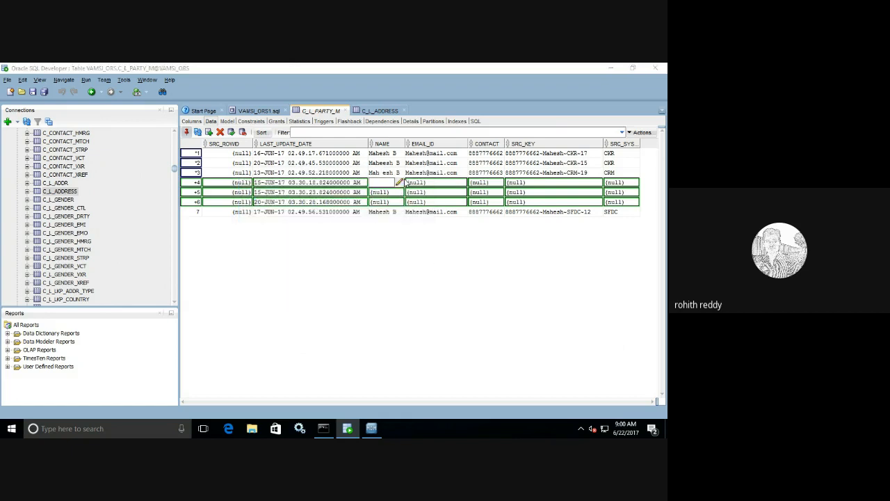
{"action": "type", "text": "R"}
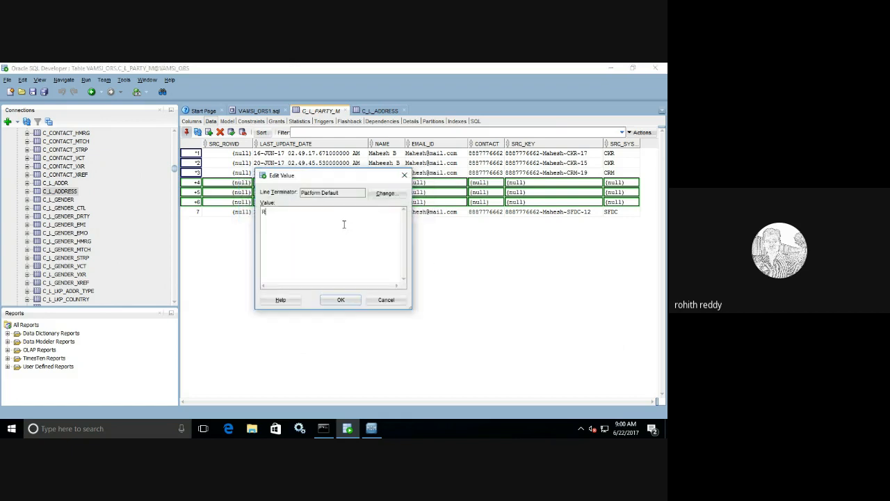
{"action": "type", "text": "ohith"}
{"action": "left_click", "coordinate": [340, 300]}
{"action": "left_click", "coordinate": [399, 195]}
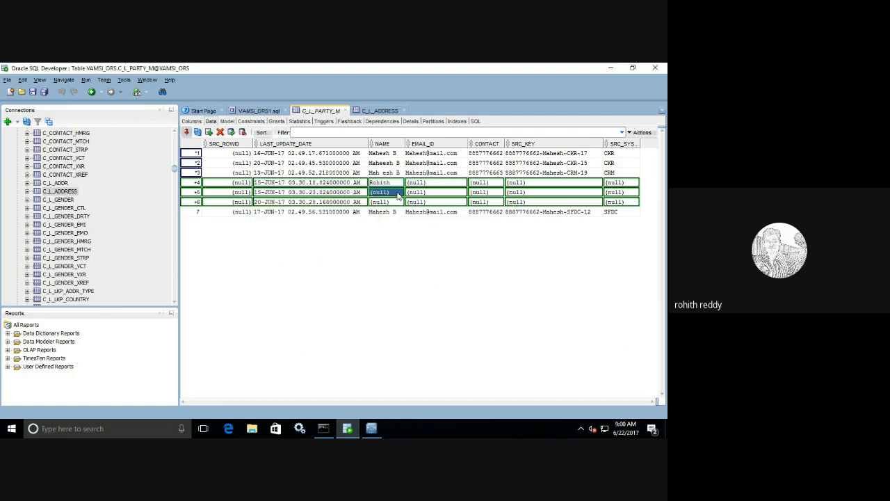
{"action": "left_click", "coordinate": [399, 193]}
{"action": "type", "text": "Ro"}
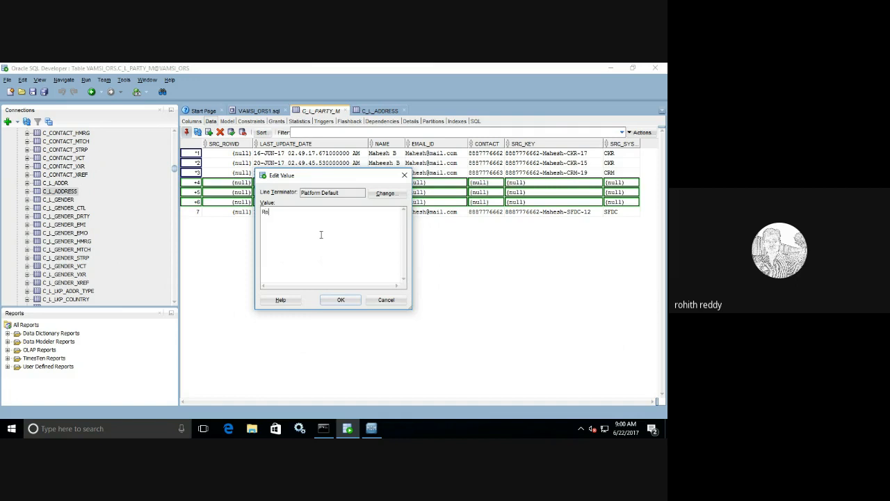
{"action": "type", "text": "hith K"}
{"action": "left_click", "coordinate": [341, 299]}
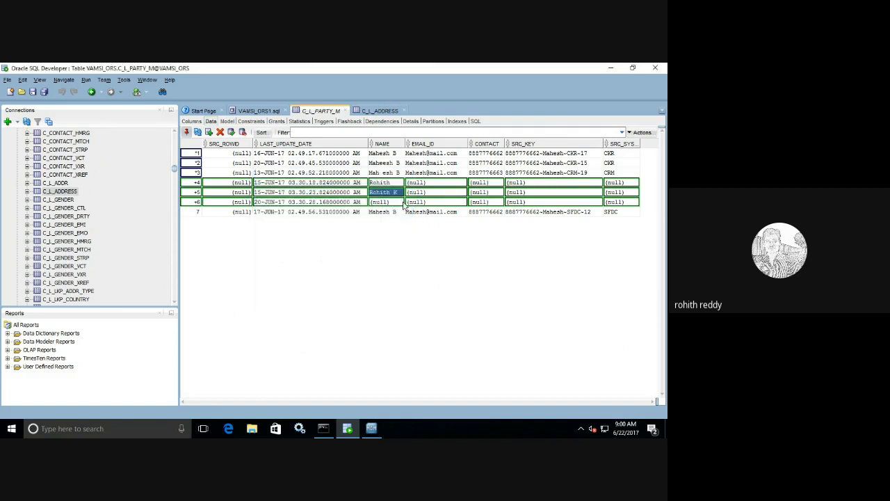
{"action": "left_click", "coordinate": [397, 201]}
{"action": "left_click", "coordinate": [402, 202]}
{"action": "type", "text": "R"}
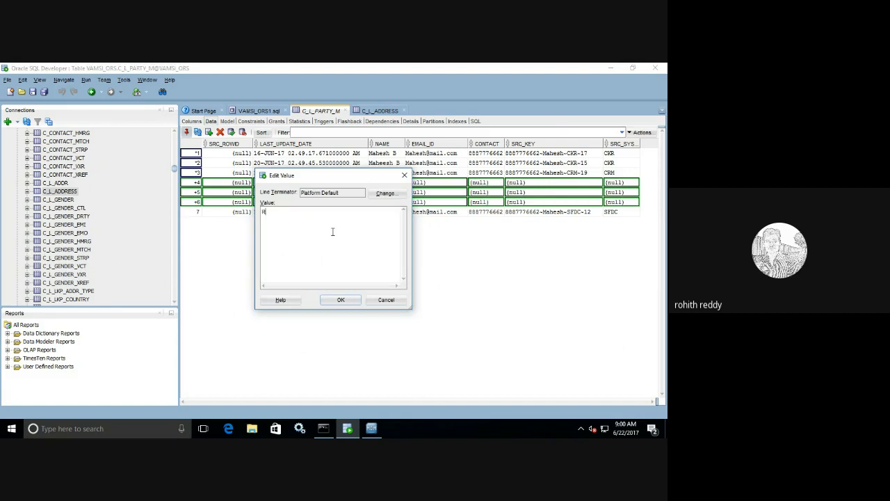
{"action": "type", "text": "ohithh"}
{"action": "left_click", "coordinate": [340, 300]}
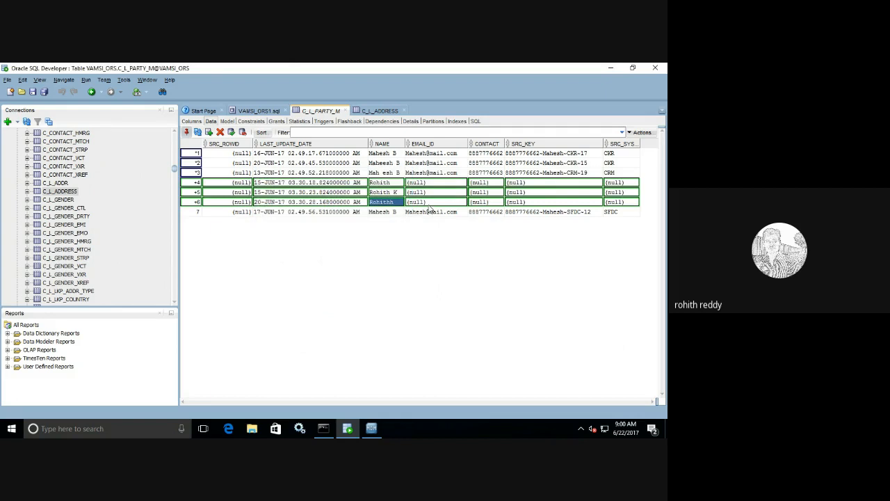
Step: Start row 4's EMAIL_ID with the test e-mail address and select it for copying
{"action": "double_click", "coordinate": [465, 181]}
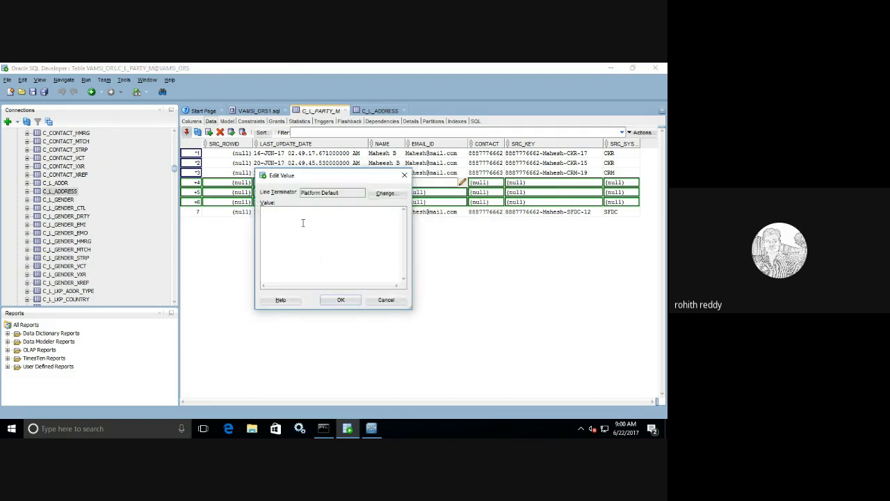
{"action": "key", "text": "ctrl+a"}
{"action": "key", "text": "ctrl+c"}
{"action": "left_click", "coordinate": [371, 429]}
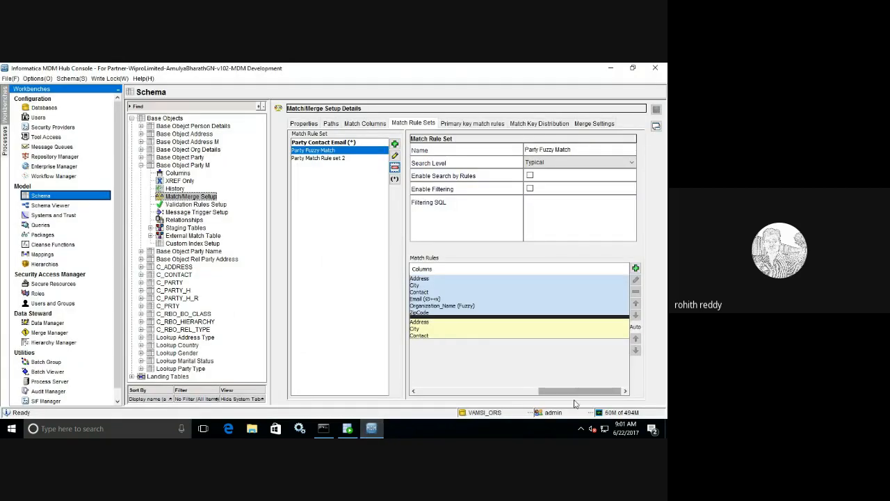
{"action": "left_click_drag", "start_coordinate": [576, 391], "coordinate": [559, 391]}
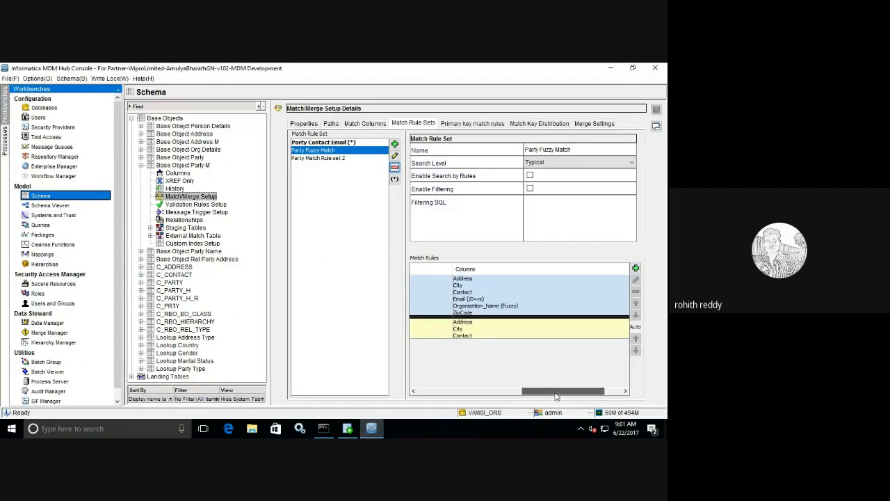
{"action": "left_click", "coordinate": [611, 68]}
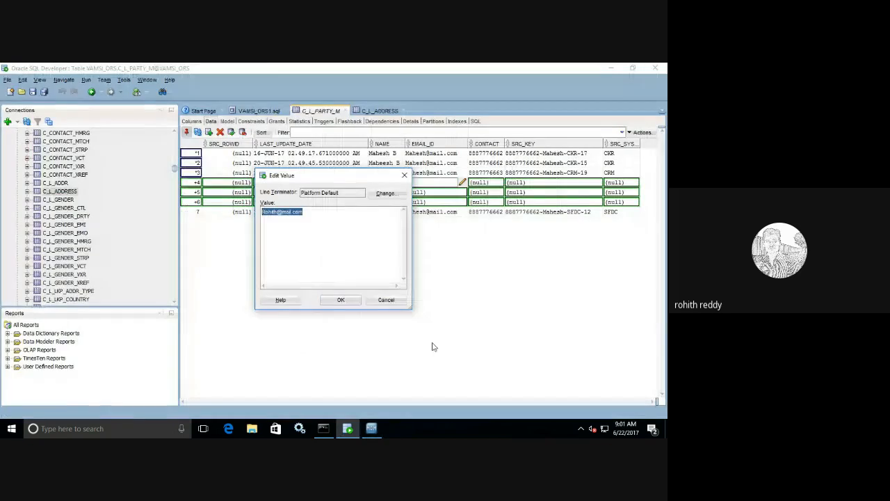
Step: Confirm row 4's e-mail and paste the same e-mail into rows 5 and 6
{"action": "left_click", "coordinate": [340, 301]}
{"action": "double_click", "coordinate": [437, 192]}
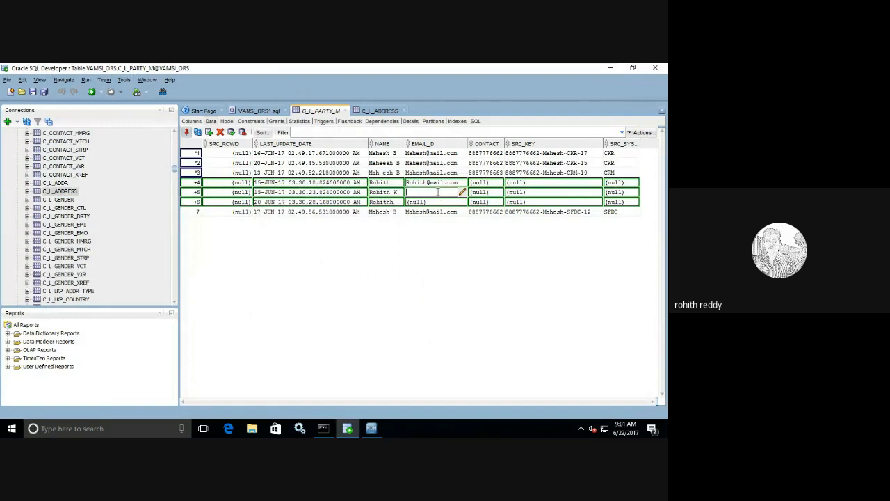
{"action": "key", "text": "ctrl+v"}
{"action": "double_click", "coordinate": [433, 202]}
{"action": "key", "text": "ctrl+v"}
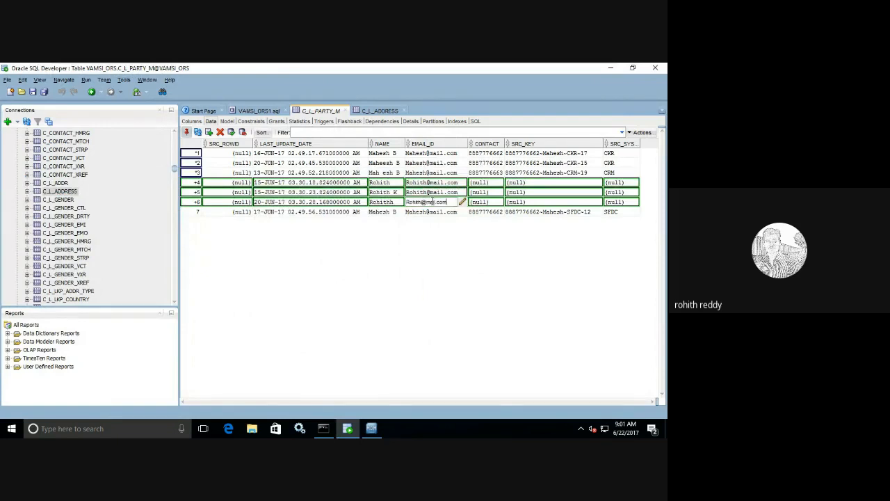
{"action": "double_click", "coordinate": [490, 186]}
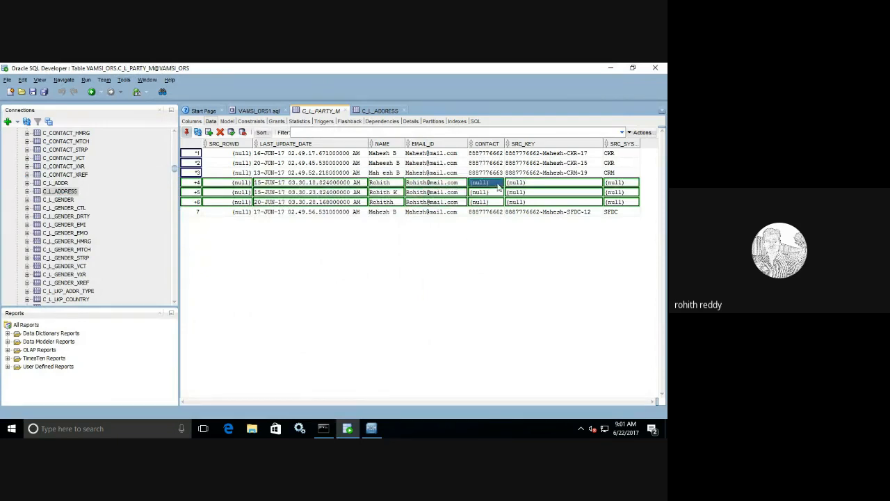
Step: Enter a test contact number in row 4's CONTACT and paste it into rows 5 and 6
{"action": "left_click", "coordinate": [499, 182]}
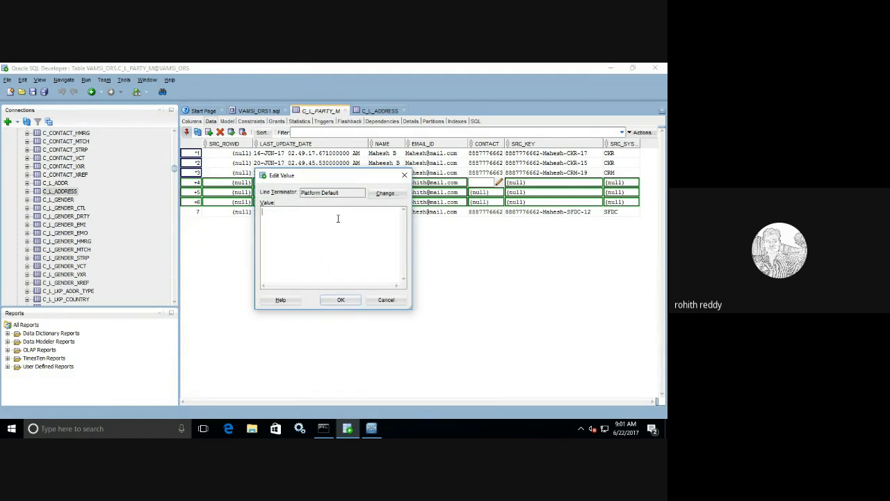
{"action": "key", "text": "ctrl+a"}
{"action": "key", "text": "ctrl+c"}
{"action": "left_click", "coordinate": [341, 299]}
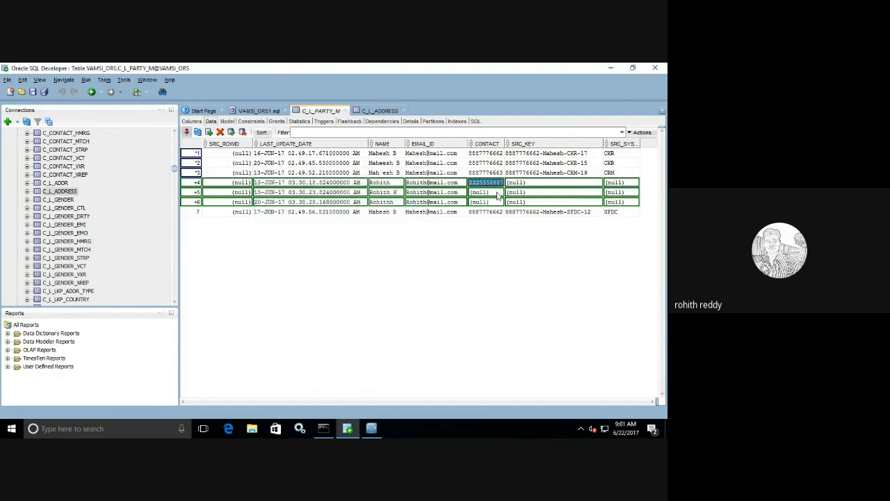
{"action": "left_click", "coordinate": [497, 194]}
{"action": "left_click", "coordinate": [499, 192]}
{"action": "key", "text": "ctrl+v"}
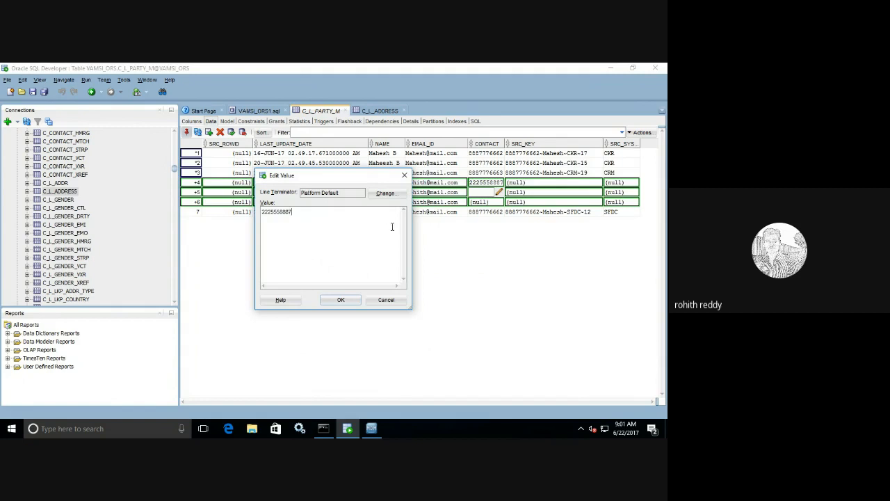
{"action": "left_click", "coordinate": [341, 300]}
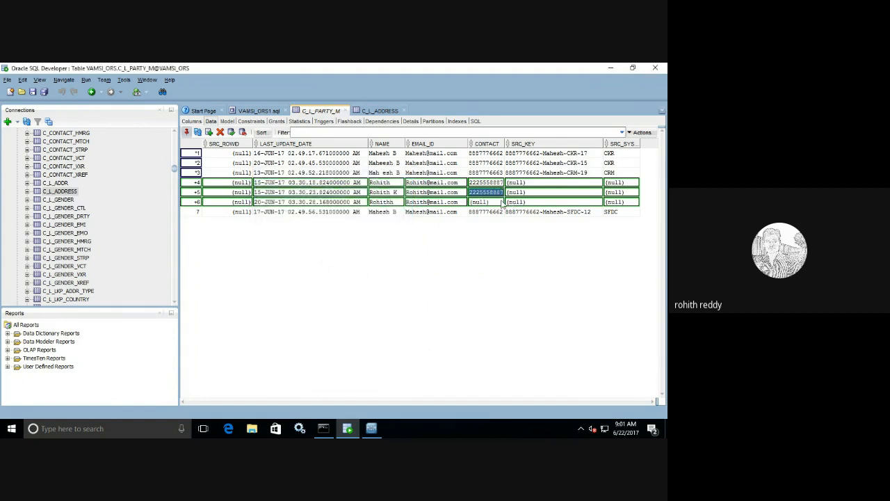
{"action": "left_click", "coordinate": [502, 202]}
{"action": "left_click", "coordinate": [498, 202]}
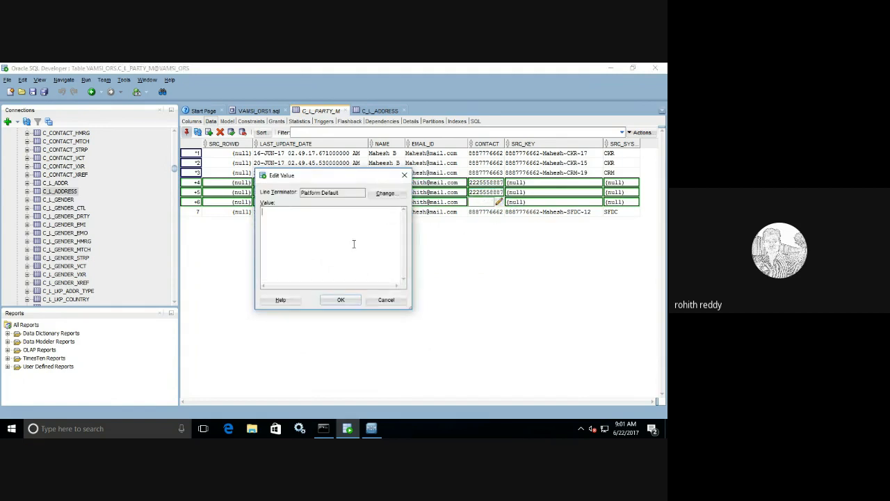
{"action": "key", "text": "ctrl+v"}
{"action": "left_click", "coordinate": [341, 299]}
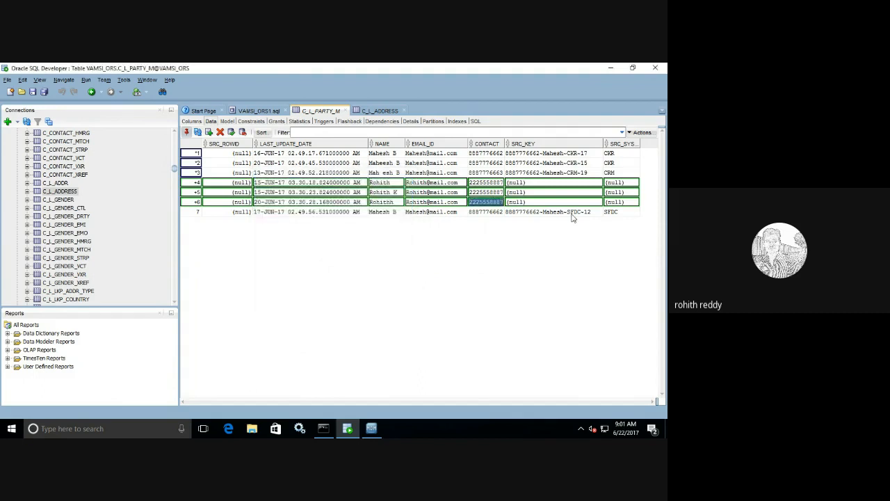
{"action": "left_click", "coordinate": [527, 182]}
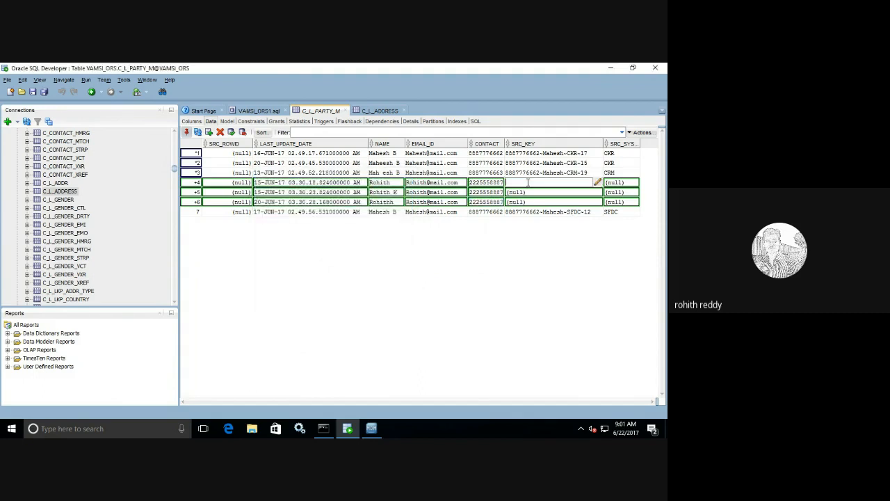
Step: Give rows 4–6 source keys built from the contact number and test name, ending CRM, CKR and SFDC
{"action": "key", "text": "ctrl+v"}
{"action": "type", "text": "-Rohith-CRM"}
{"action": "left_click_drag", "start_coordinate": [575, 182], "coordinate": [505, 180]}
{"action": "key", "text": "ctrl+c"}
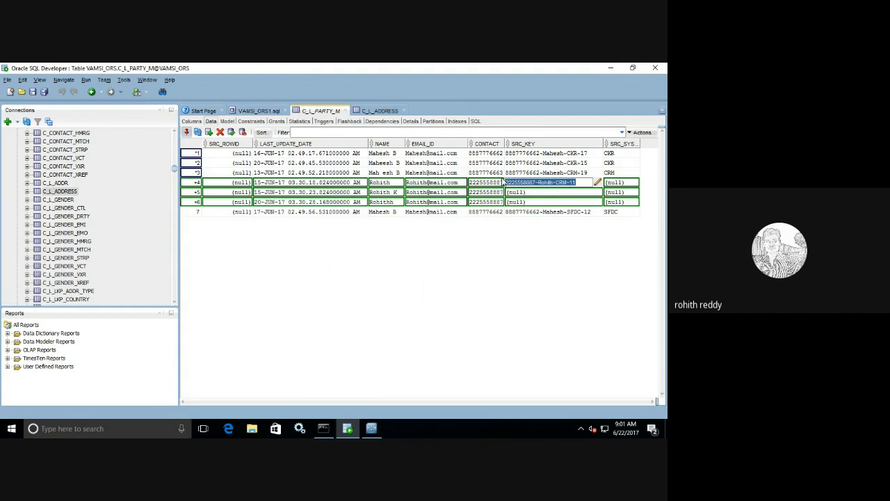
{"action": "left_click", "coordinate": [520, 193]}
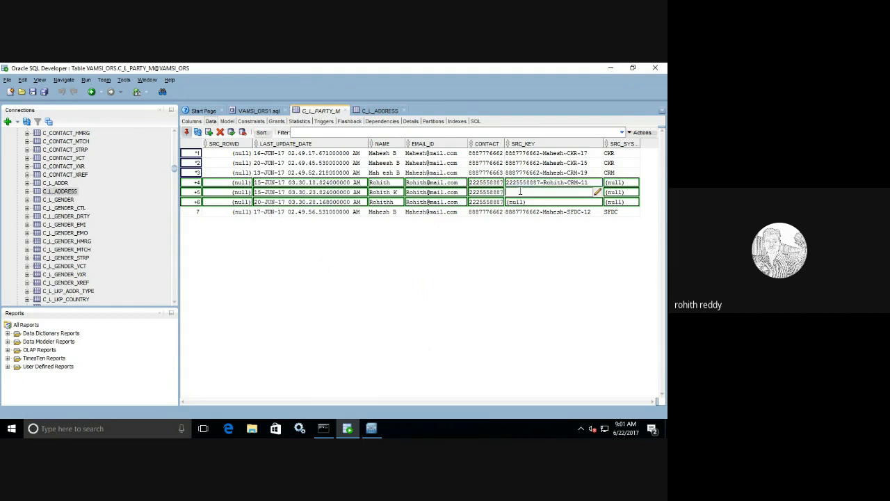
{"action": "key", "text": "ctrl+v"}
{"action": "key", "text": "BackSpace"}
{"action": "key", "text": "BackSpace"}
{"action": "type", "text": "KR"}
{"action": "left_click", "coordinate": [575, 202]}
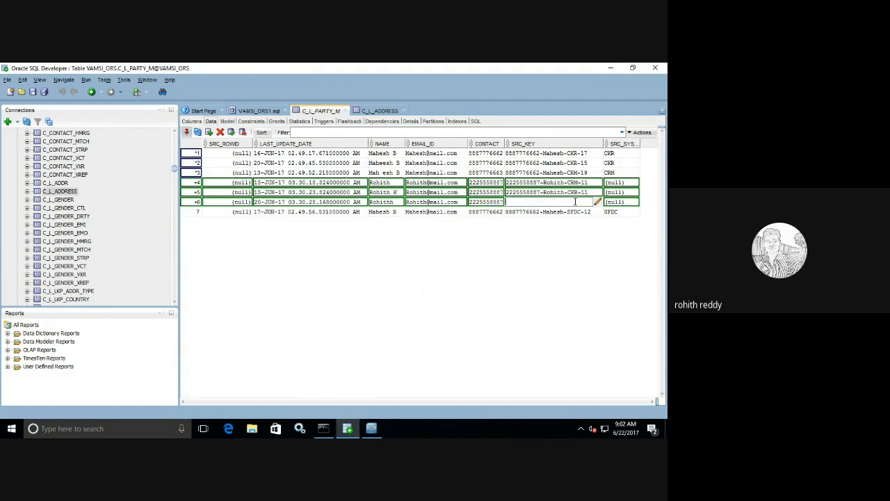
{"action": "key", "text": "ctrl+v"}
{"action": "key", "text": "BackSpace"}
{"action": "key", "text": "BackSpace"}
{"action": "key", "text": "BackSpace"}
{"action": "type", "text": "SFDC"}
Step: Set SRC_SYSTEM of rows 4–6 to CRM, CKR and SFDC
{"action": "double_click", "coordinate": [626, 182]}
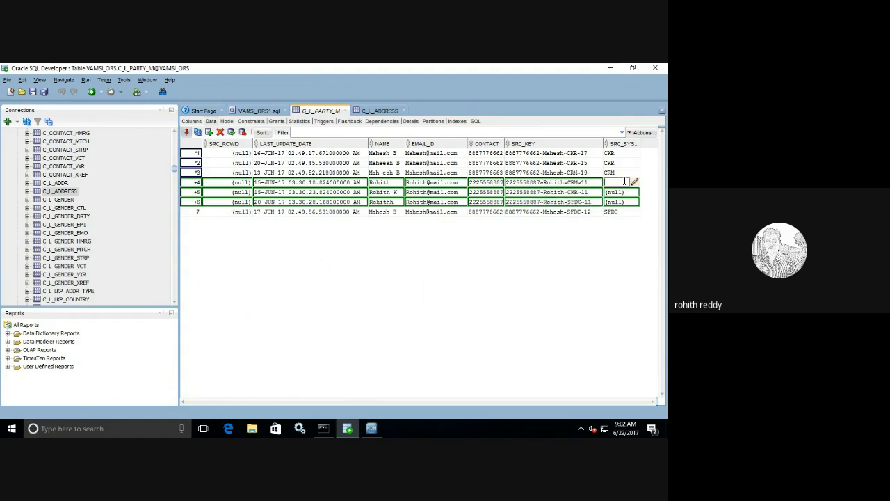
{"action": "type", "text": "CRM"}
{"action": "double_click", "coordinate": [623, 193]}
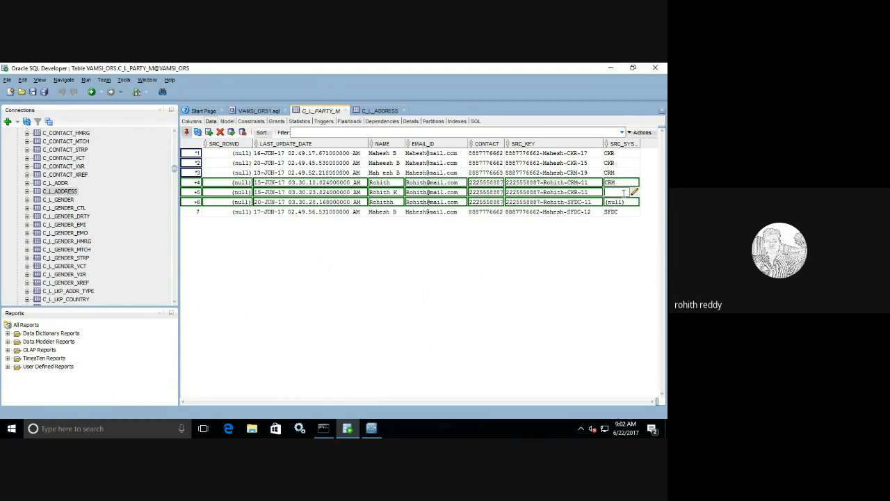
{"action": "type", "text": "CKR"}
{"action": "double_click", "coordinate": [617, 202]}
{"action": "type", "text": "SFDC"}
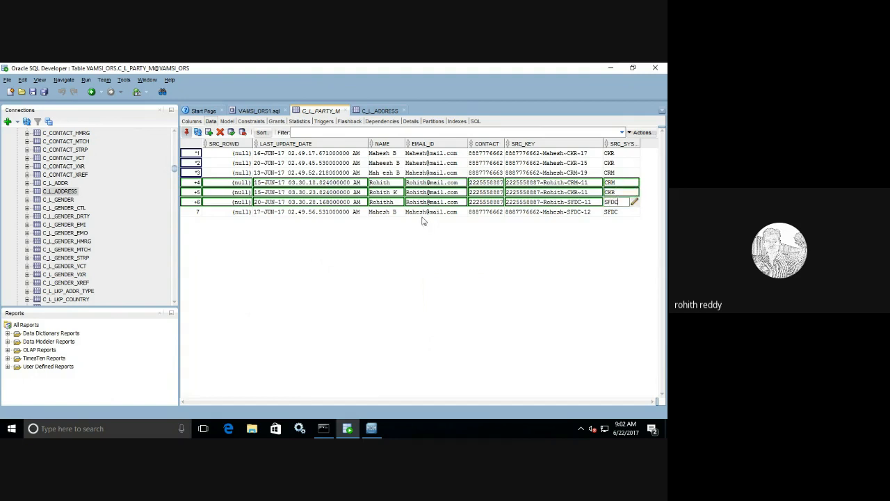
{"action": "left_click", "coordinate": [411, 183]}
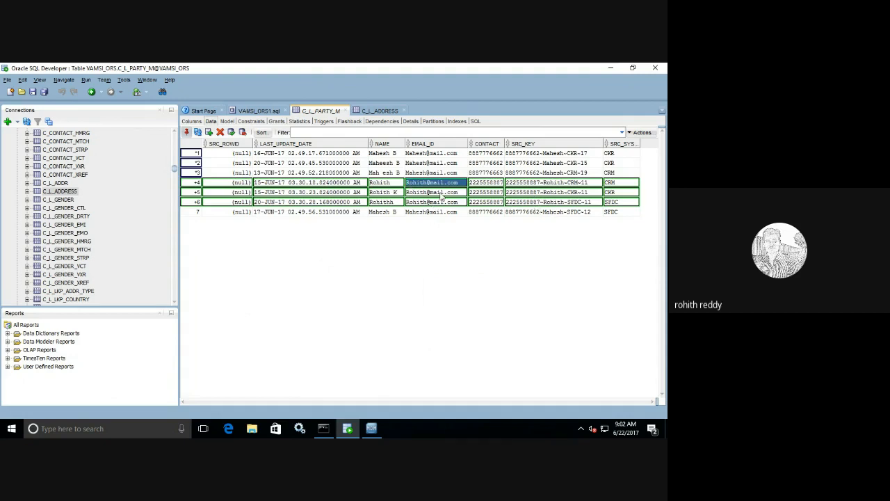
{"action": "left_click", "coordinate": [373, 429]}
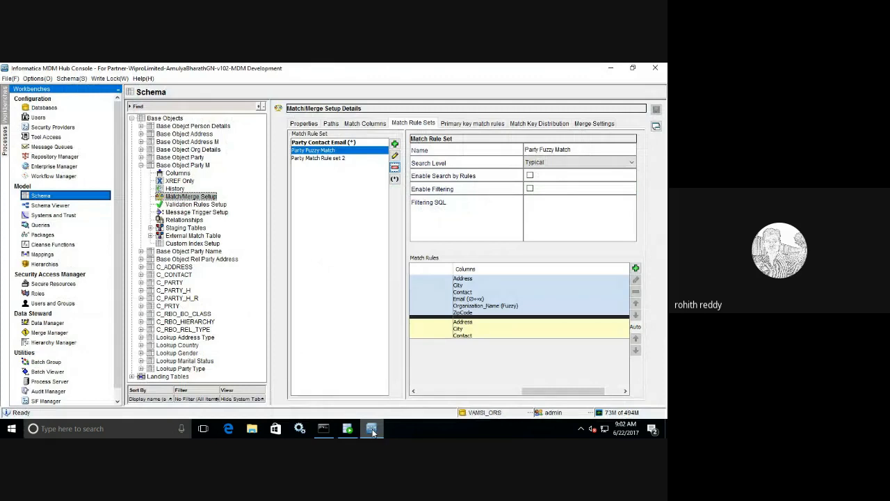
{"action": "left_click", "coordinate": [372, 432]}
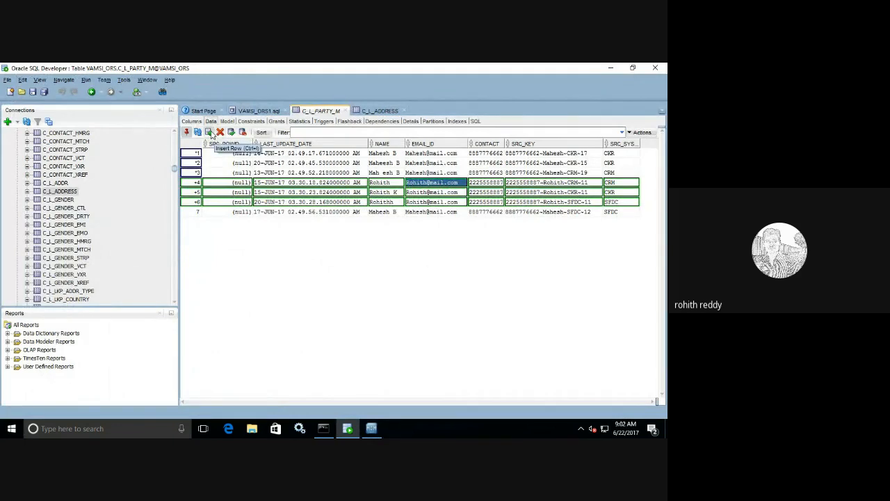
Step: Insert two new rows and set both LAST_UPDATE_DATE values to 20 June 2017
{"action": "left_click", "coordinate": [209, 132]}
{"action": "left_click", "coordinate": [208, 132]}
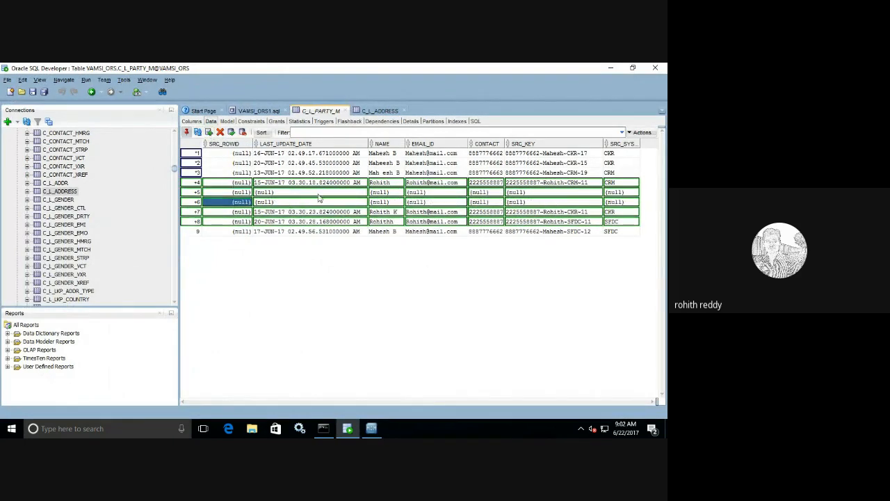
{"action": "left_click", "coordinate": [363, 195]}
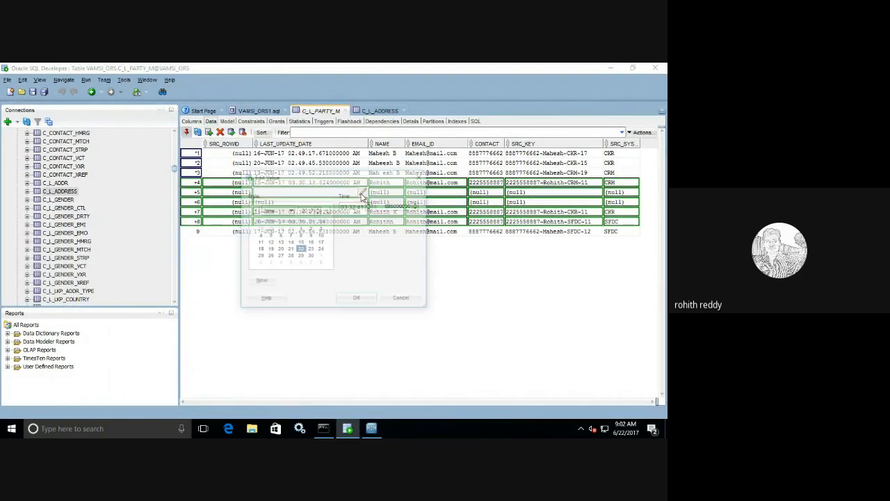
{"action": "left_click", "coordinate": [280, 249]}
{"action": "left_click", "coordinate": [351, 297]}
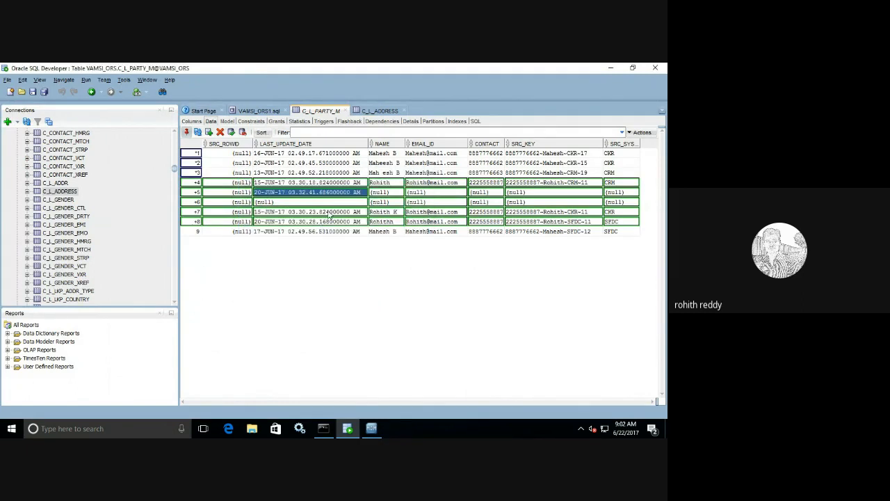
{"action": "left_click", "coordinate": [361, 202]}
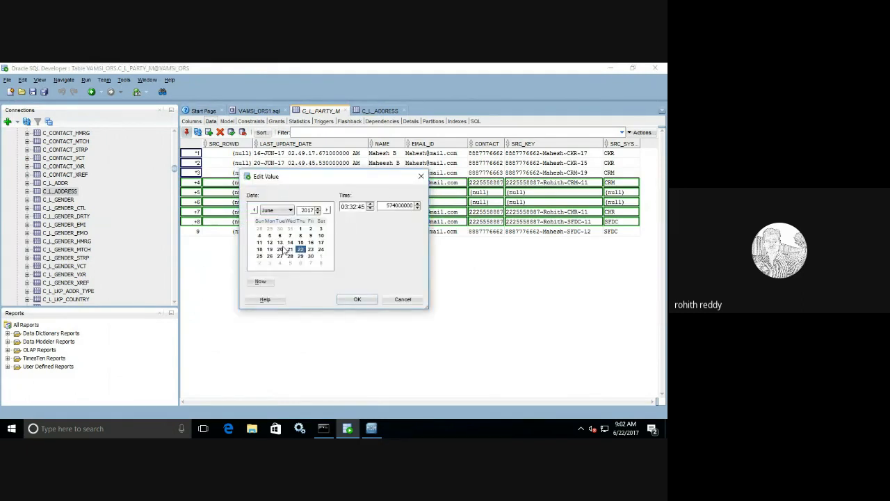
{"action": "left_click", "coordinate": [279, 249]}
{"action": "left_click", "coordinate": [351, 299]}
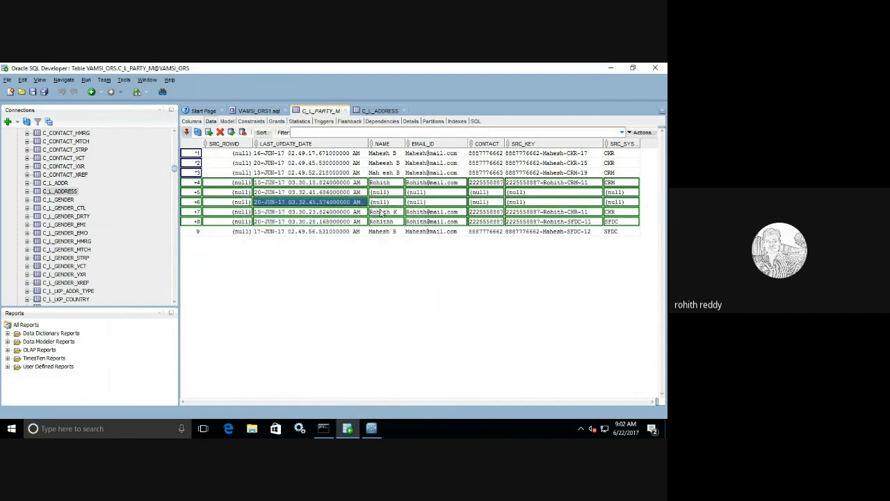
Step: Enter the two new test names and their e-mail addresses in NAME and EMAIL_ID
{"action": "left_click", "coordinate": [384, 192]}
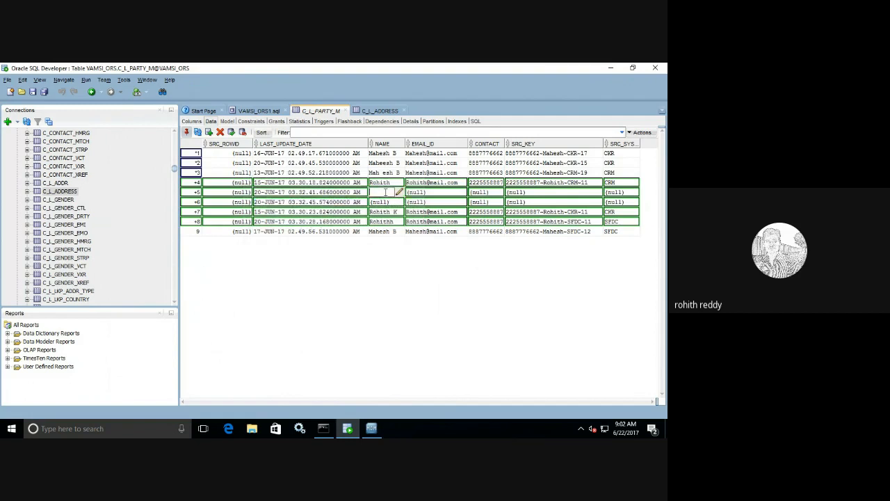
{"action": "type", "text": "Rajesh"}
{"action": "left_click", "coordinate": [384, 202]}
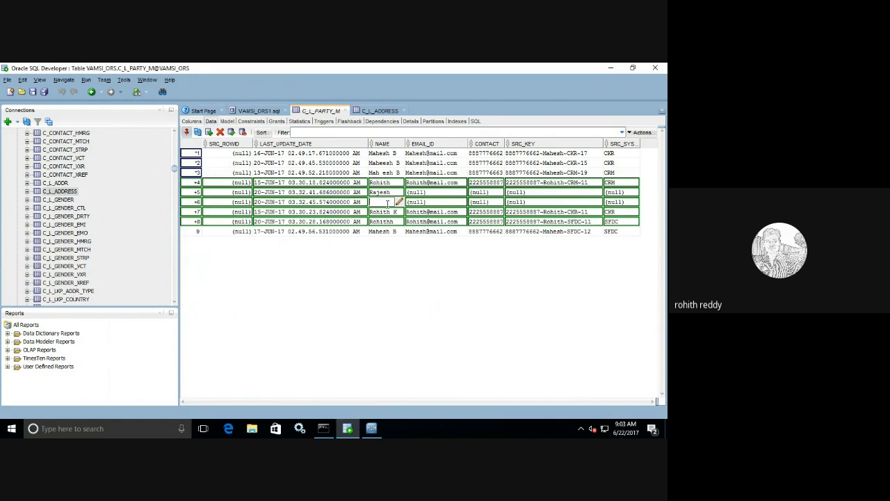
{"action": "type", "text": "Rehan"}
{"action": "left_click", "coordinate": [417, 192]}
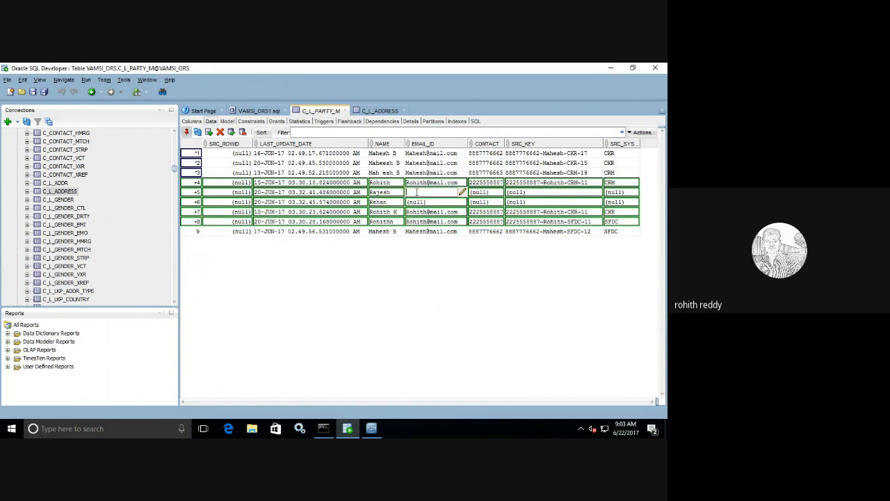
{"action": "left_click", "coordinate": [420, 202]}
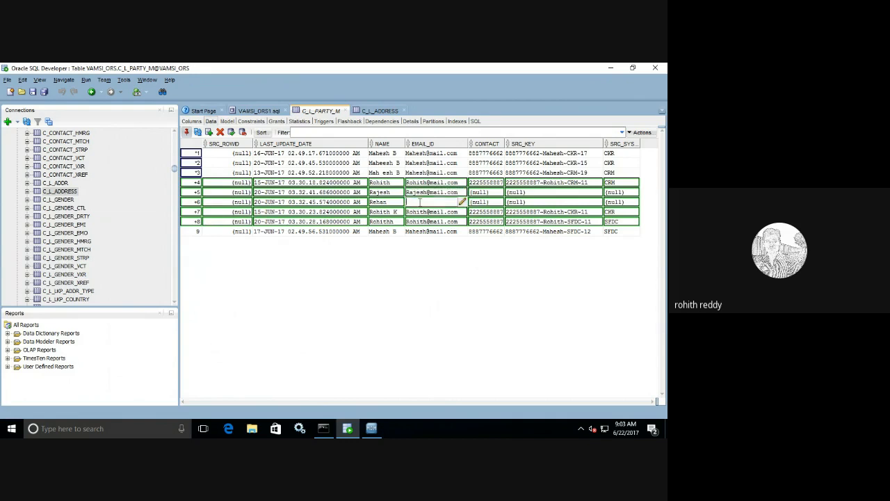
Step: Give both new rows the same test contact number in CONTACT
{"action": "double_click", "coordinate": [496, 191]}
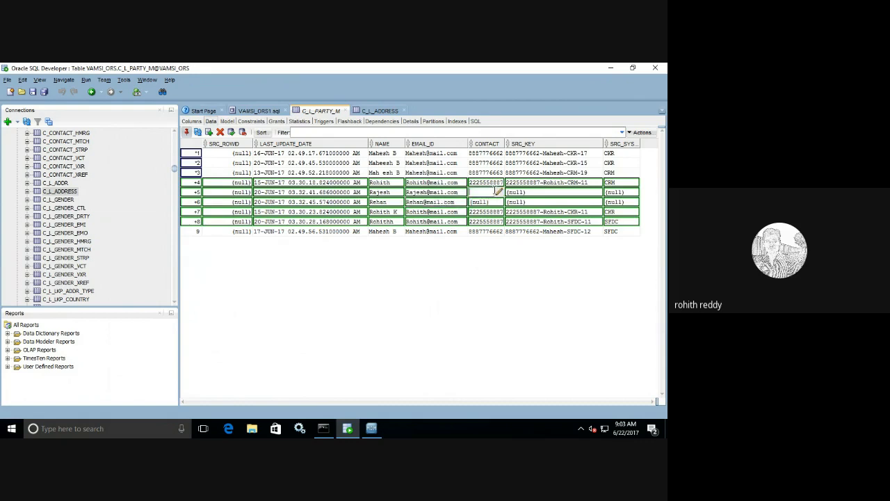
{"action": "type", "text": "333555"}
{"action": "type", "text": "44"}
{"action": "type", "text": "4"}
{"action": "key", "text": "ctrl+a"}
{"action": "key", "text": "ctrl+c"}
{"action": "double_click", "coordinate": [477, 202]}
{"action": "key", "text": "ctrl+v"}
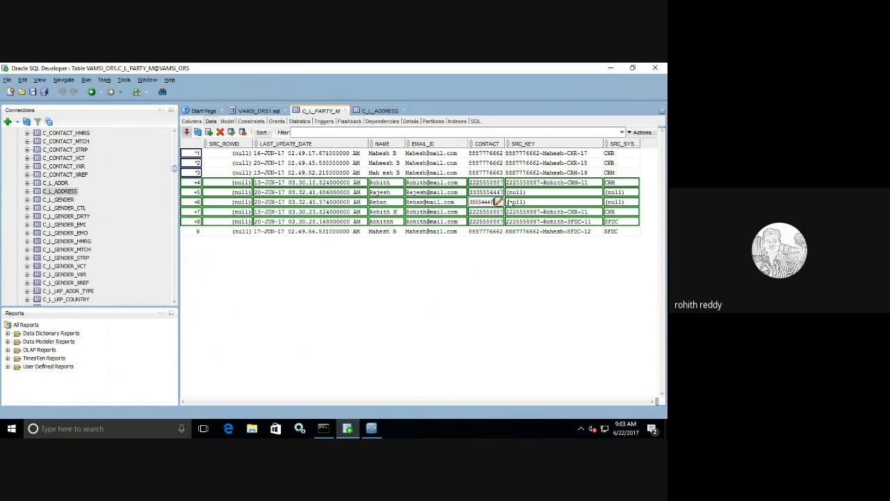
{"action": "double_click", "coordinate": [530, 193]}
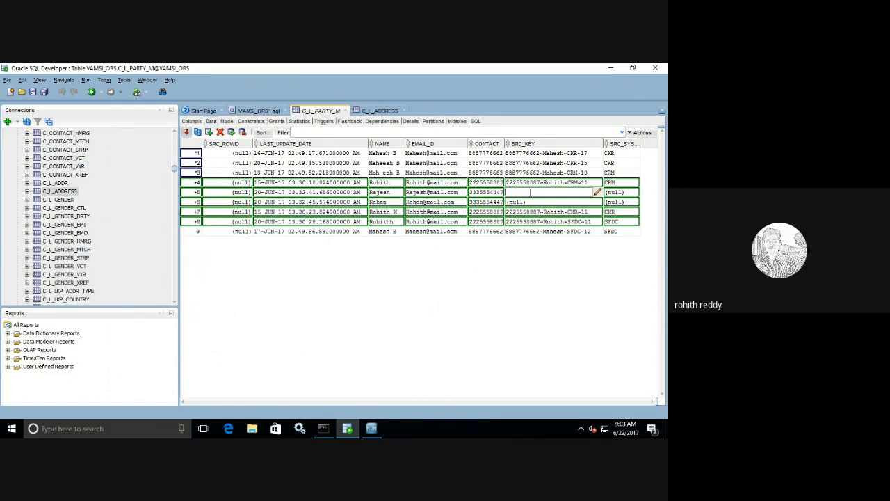
Step: Set the Rajesh and Rehan SRC_KEY values to the contact number plus -Rajesh-SFDC-11 and -Rehan-CRM-12
{"action": "key", "text": "ctrl+v"}
{"action": "type", "text": "-Rajesh-SFDC-11"}
{"action": "left_click", "coordinate": [534, 202]}
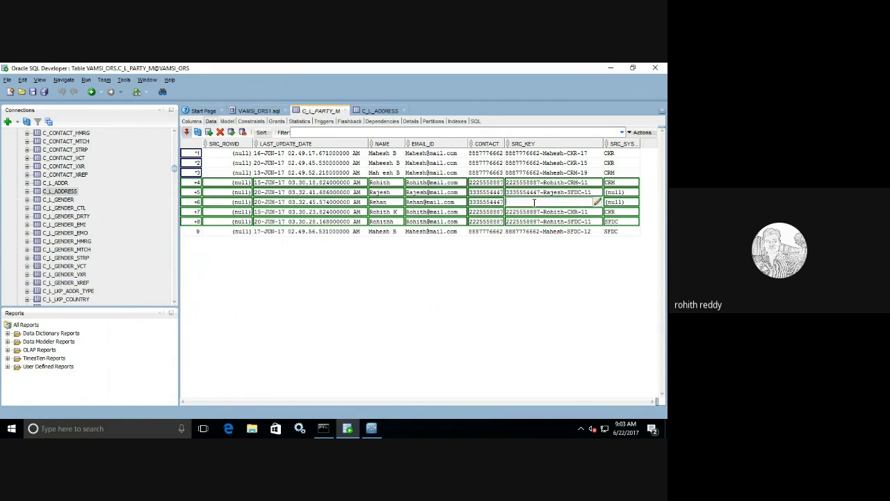
{"action": "key", "text": "ctrl+v"}
{"action": "type", "text": "-"}
{"action": "type", "text": "Reh"}
{"action": "type", "text": "an-"}
{"action": "type", "text": "CKR"}
{"action": "type", "text": "M"}
{"action": "type", "text": "-12"}
Step: Set SRC_SYSTEM to SFDC for the Rajesh row and CRM for the Rehan row
{"action": "left_click", "coordinate": [619, 191]}
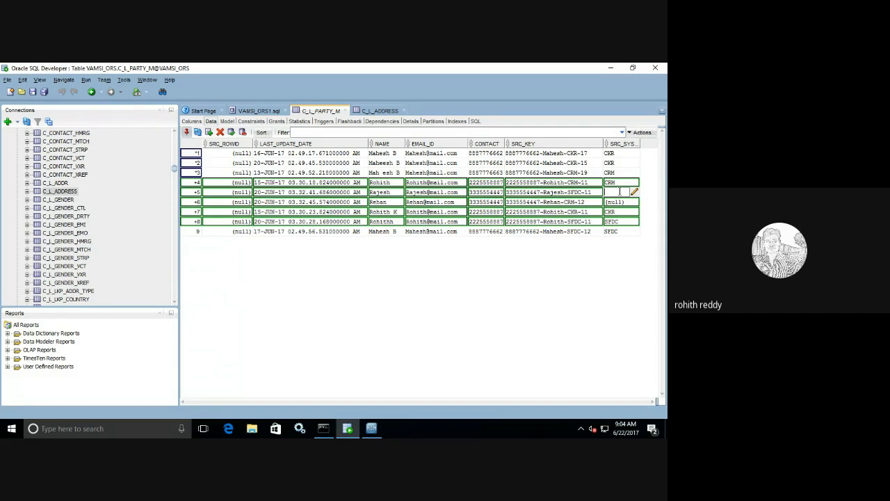
{"action": "type", "text": "SFDC"}
{"action": "left_click", "coordinate": [617, 202]}
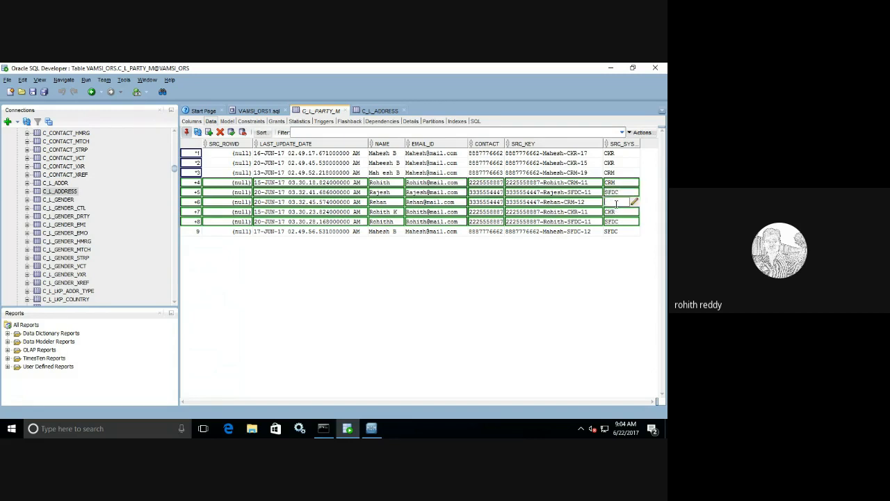
{"action": "type", "text": "CRM"}
{"action": "key", "text": "Return"}
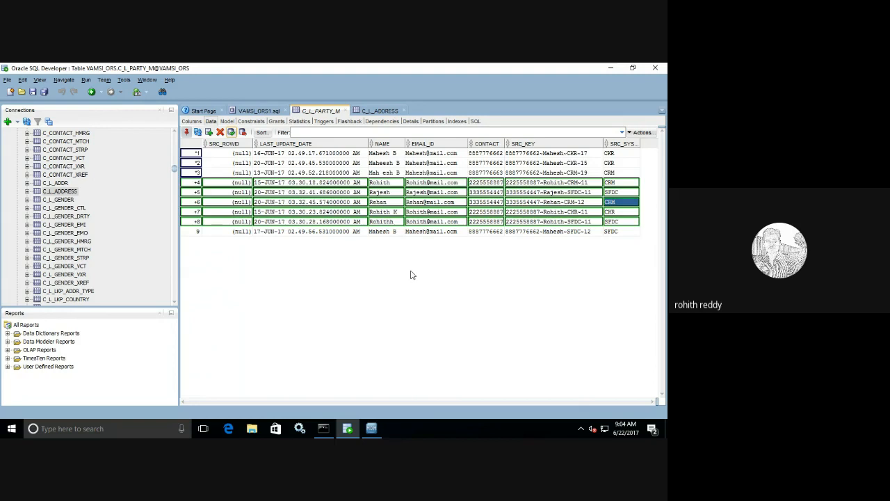
Step: Commit the new C_L_PARTY_M rows with F11 and switch back to the MDM Hub Console
{"action": "key", "text": "F11"}
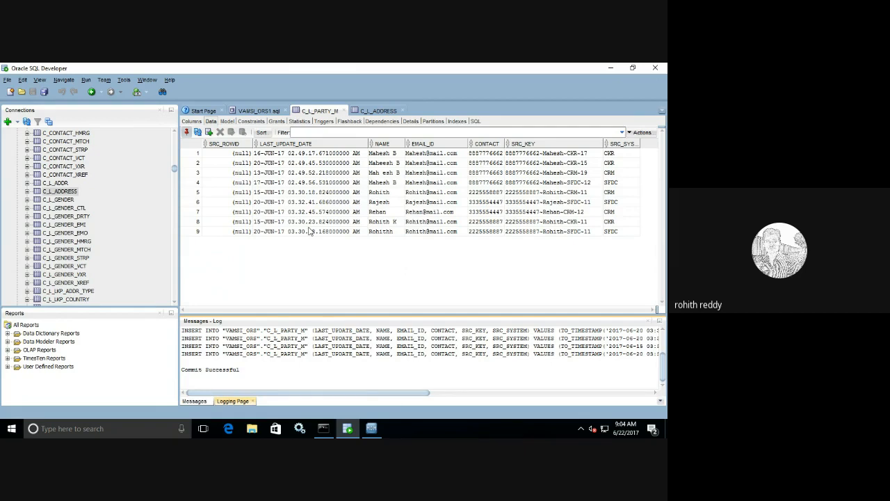
{"action": "left_click", "coordinate": [372, 429]}
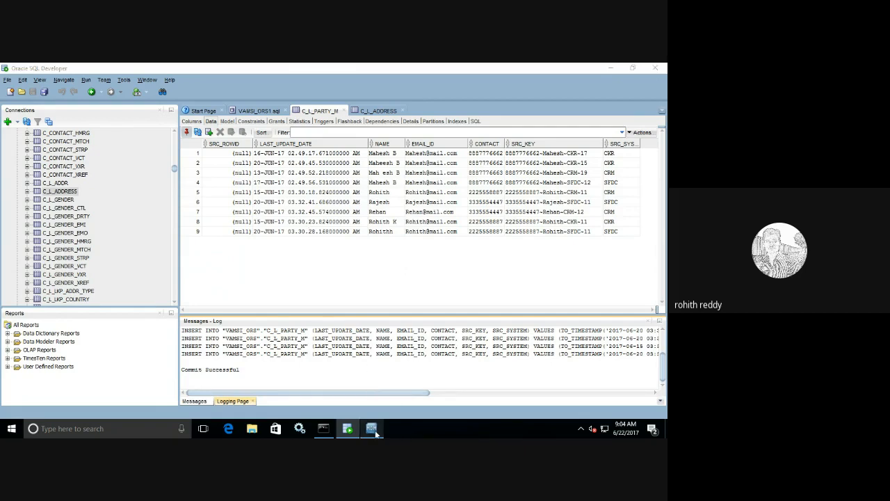
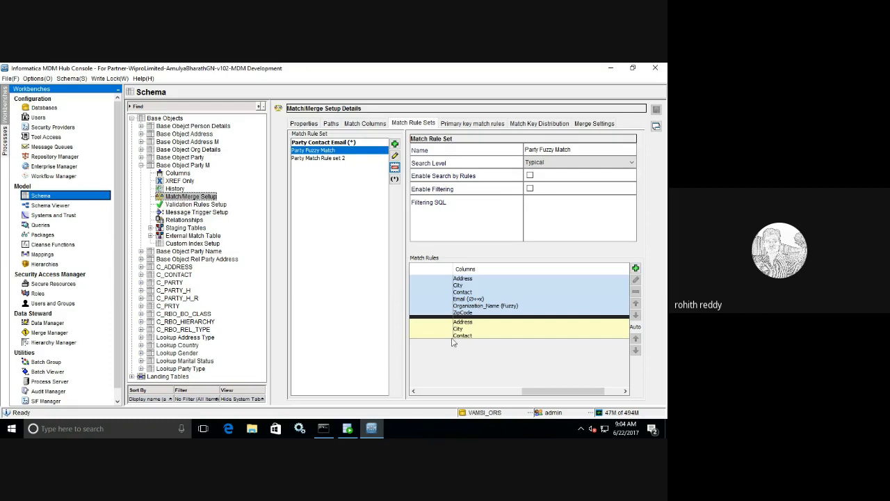
Step: Clear row 8's EMAIL_ID in C_L_PARTY_M to null
{"action": "left_click", "coordinate": [379, 429]}
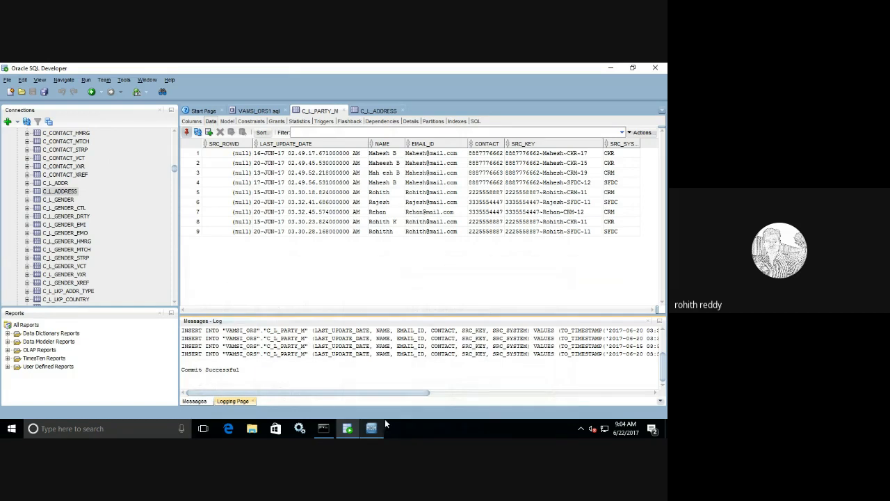
{"action": "double_click", "coordinate": [447, 222]}
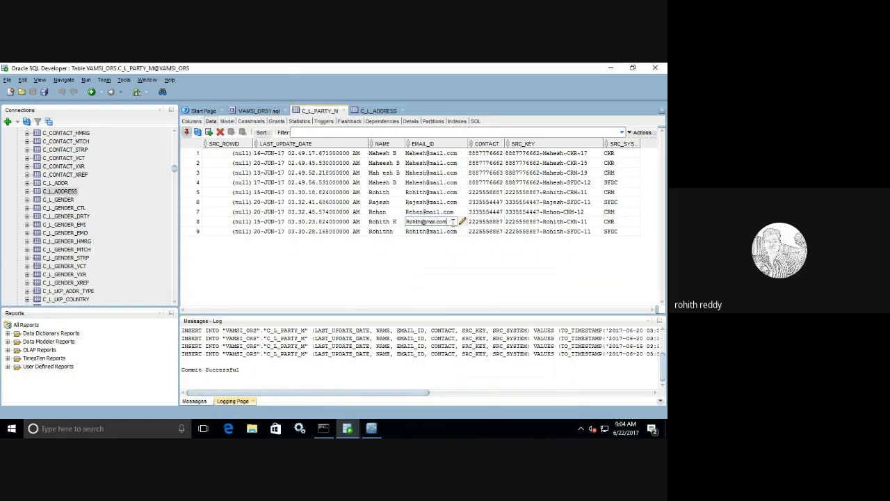
{"action": "left_click_drag", "start_coordinate": [447, 222], "coordinate": [393, 218]}
{"action": "key", "text": "BackSpace"}
{"action": "left_click", "coordinate": [431, 270]}
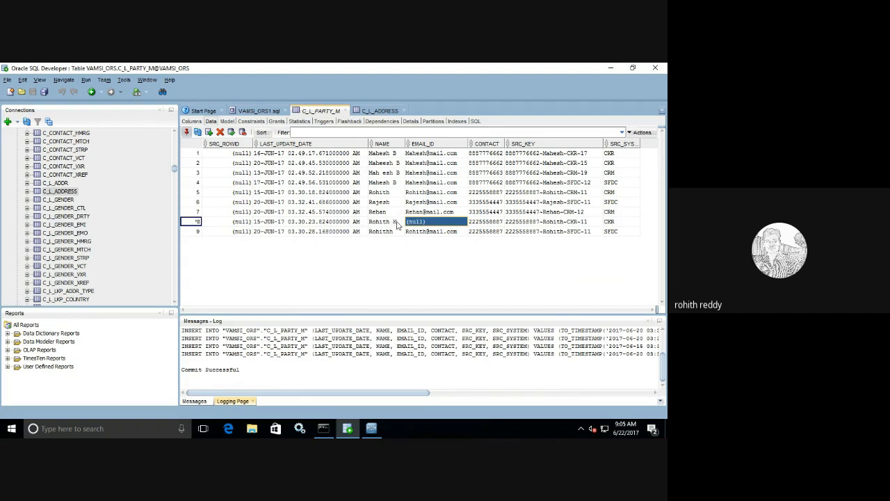
Step: Insert a space into row 8's NAME and commit the changes
{"action": "left_click", "coordinate": [395, 221]}
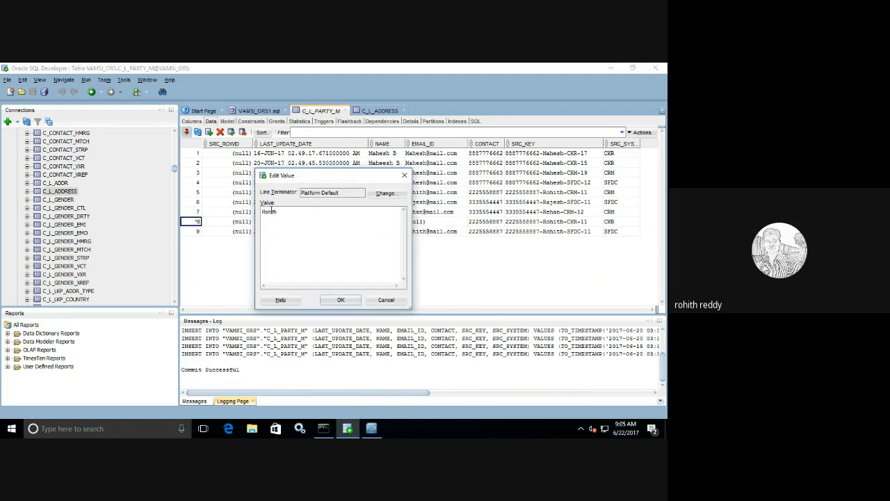
{"action": "left_click", "coordinate": [272, 211]}
{"action": "left_click", "coordinate": [341, 300]}
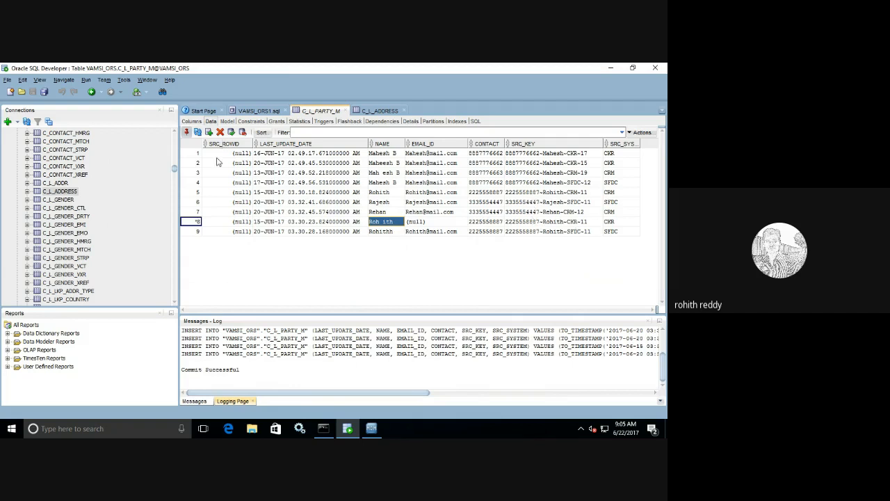
{"action": "left_click", "coordinate": [231, 132]}
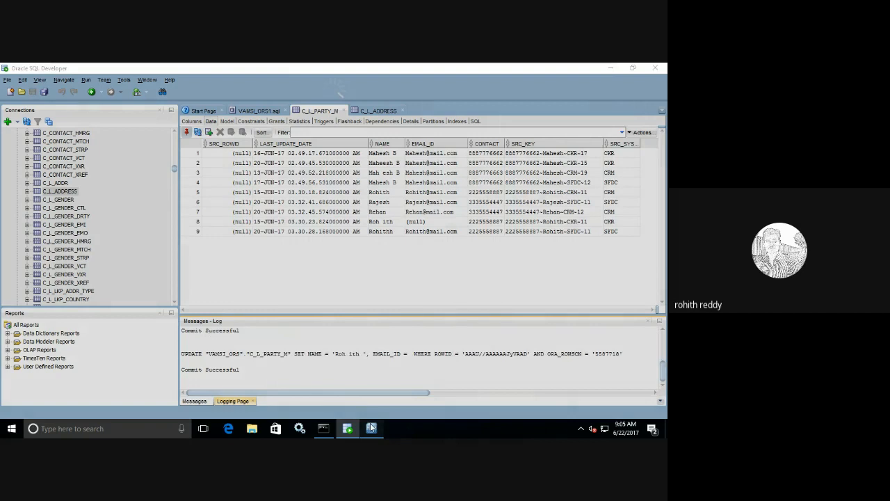
{"action": "left_click", "coordinate": [371, 429]}
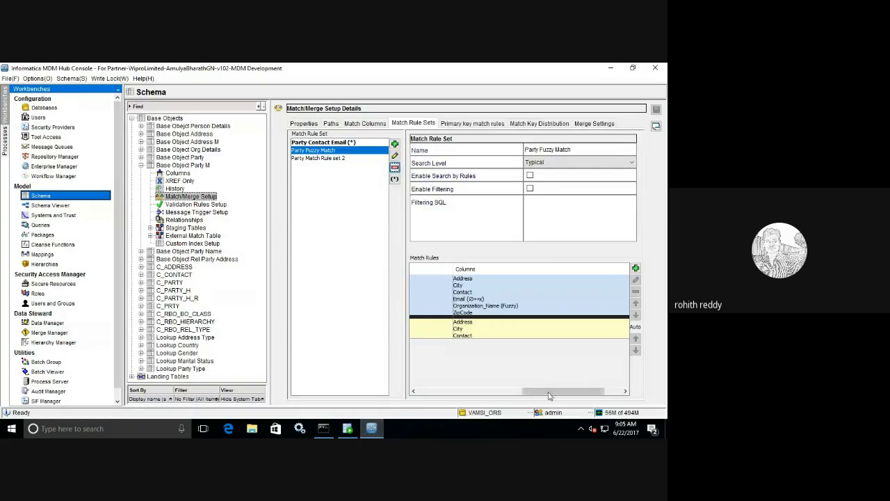
{"action": "left_click_drag", "start_coordinate": [547, 395], "coordinate": [526, 395]}
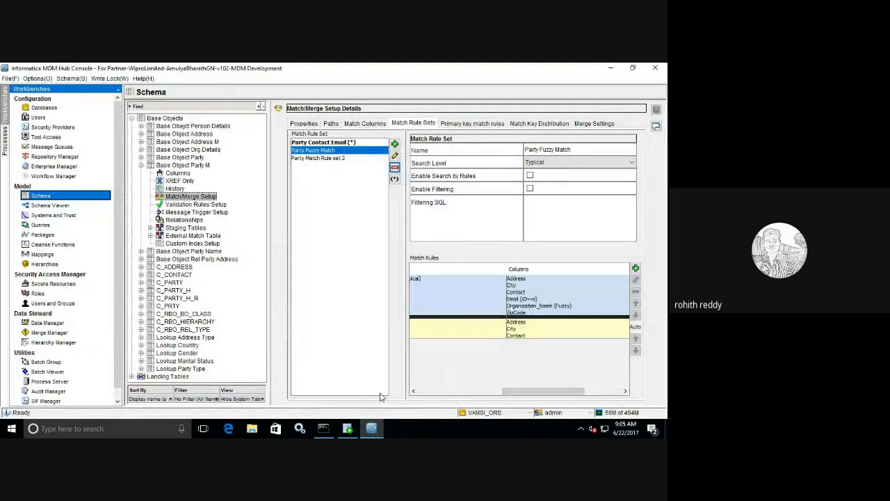
{"action": "left_click", "coordinate": [348, 429]}
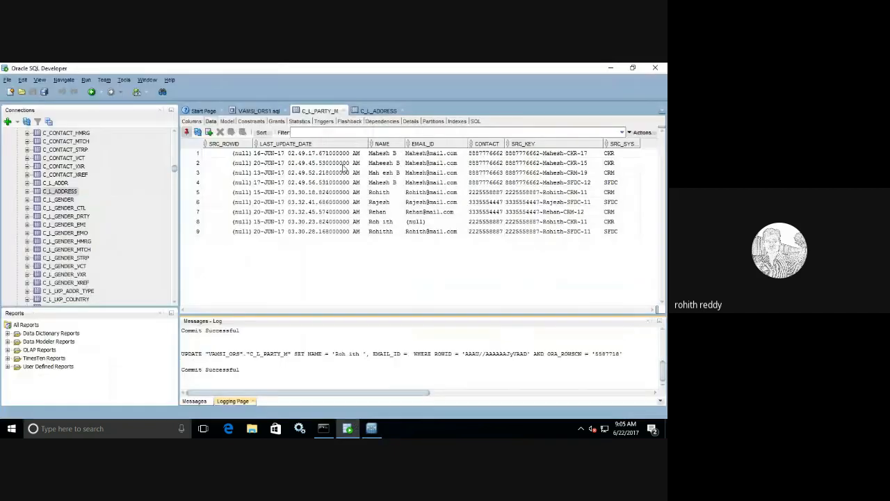
Step: Copy row 1's C_L_PARTY_M source key into row 3's PARTY_FK in C_L_ADDRESS
{"action": "double_click", "coordinate": [591, 153]}
{"action": "left_click_drag", "start_coordinate": [585, 153], "coordinate": [495, 153]}
{"action": "key", "text": "ctrl+c"}
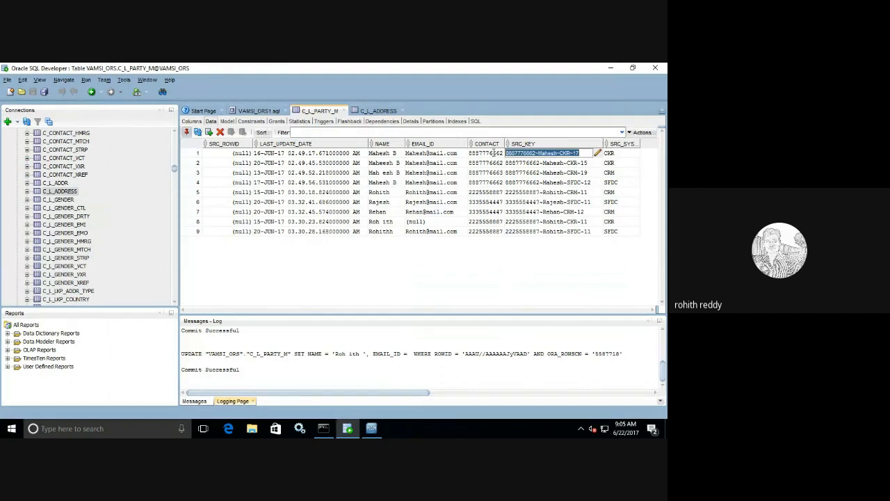
{"action": "left_click", "coordinate": [361, 108]}
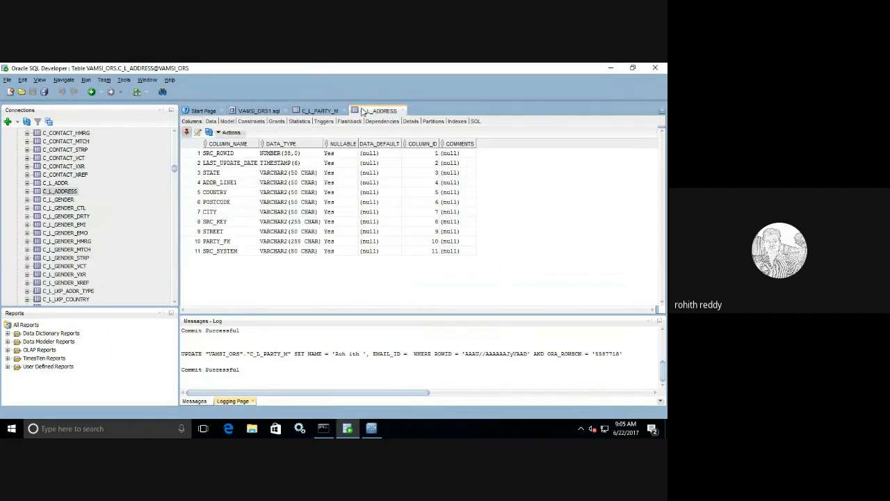
{"action": "left_click", "coordinate": [211, 121]}
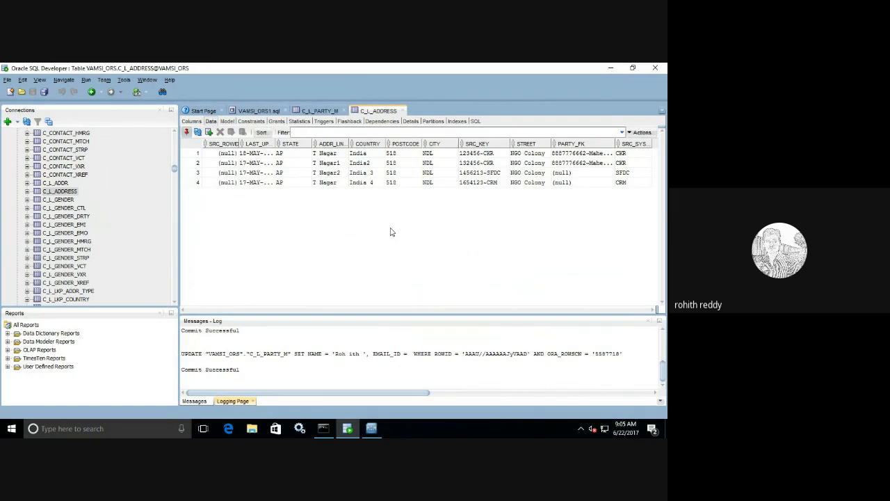
{"action": "double_click", "coordinate": [585, 174]}
{"action": "key", "text": "ctrl+v"}
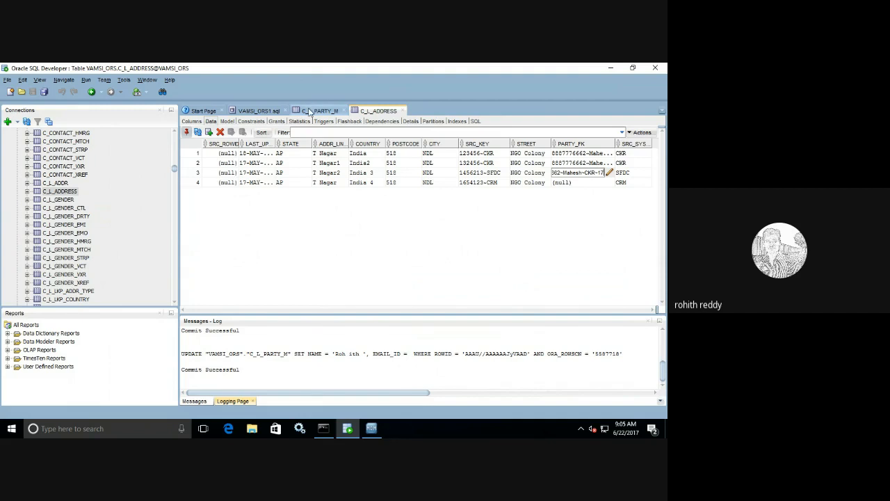
Step: Copy row 2's party source key into C_L_ADDRESS row 4's PARTY_FK
{"action": "left_click", "coordinate": [319, 111]}
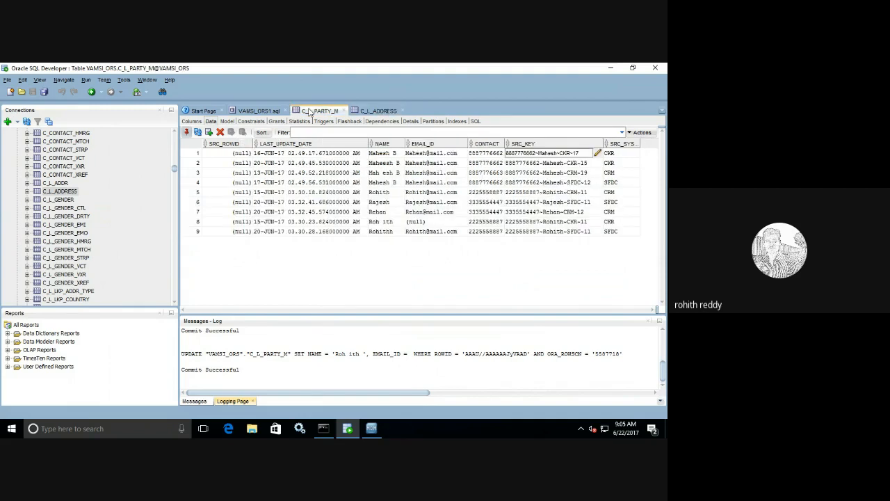
{"action": "left_click", "coordinate": [589, 165]}
{"action": "double_click", "coordinate": [588, 164]}
{"action": "left_click_drag", "start_coordinate": [588, 164], "coordinate": [504, 162]}
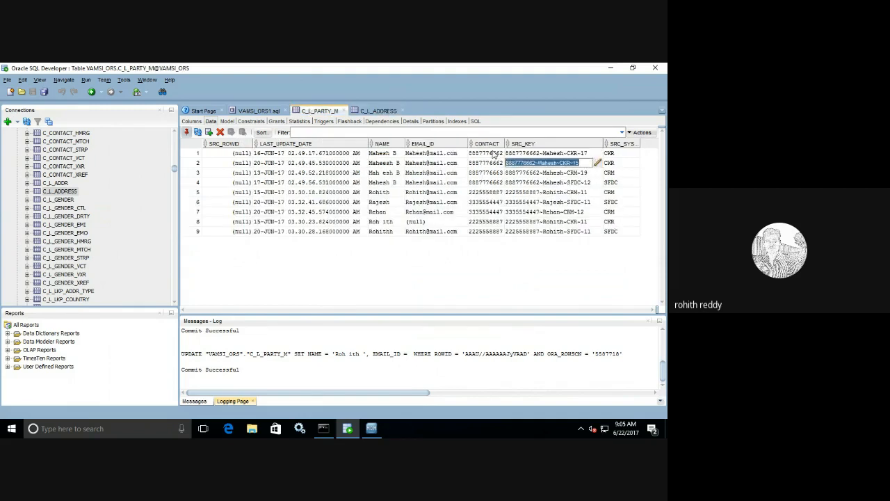
{"action": "left_click", "coordinate": [369, 110]}
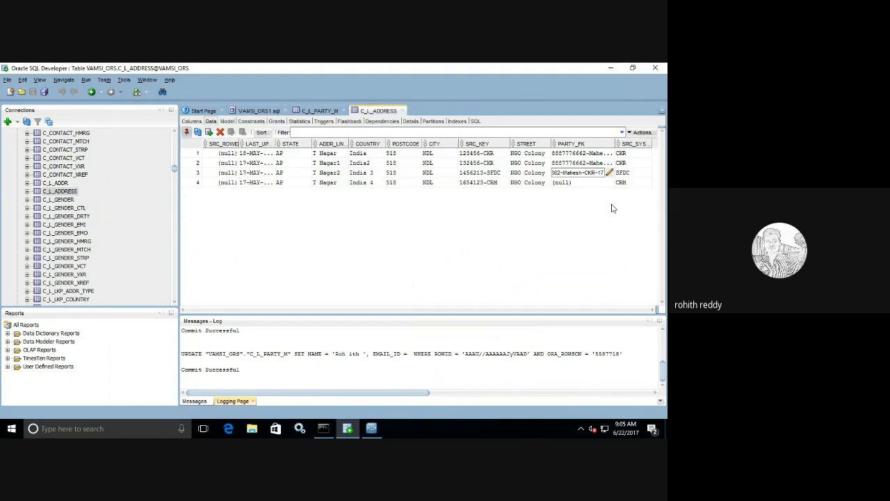
{"action": "left_click", "coordinate": [581, 183]}
{"action": "double_click", "coordinate": [581, 182]}
{"action": "key", "text": "ctrl+v"}
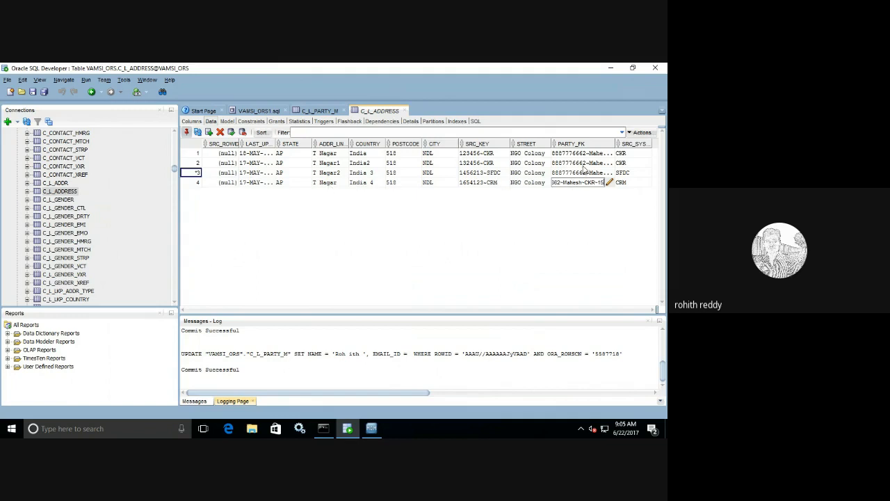
Step: Copy row 3's party source key into C_L_ADDRESS row 1's PARTY_FK
{"action": "left_click", "coordinate": [306, 111]}
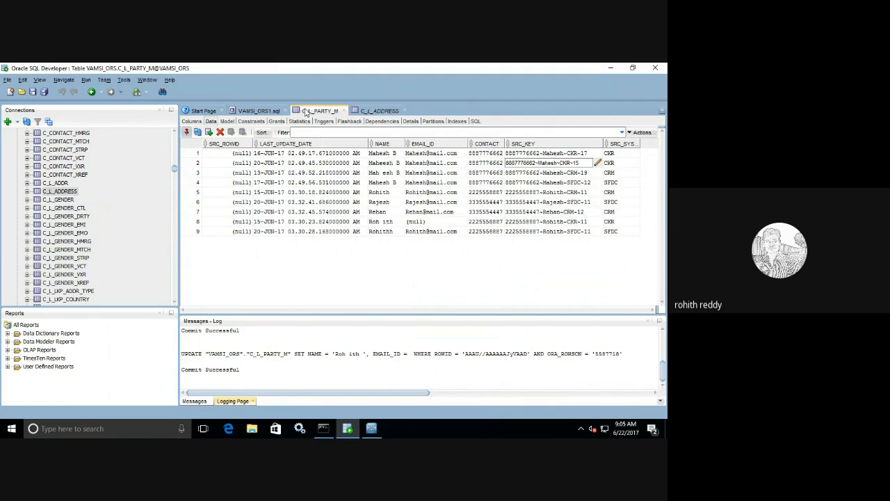
{"action": "left_click", "coordinate": [567, 174]}
{"action": "double_click", "coordinate": [572, 176]}
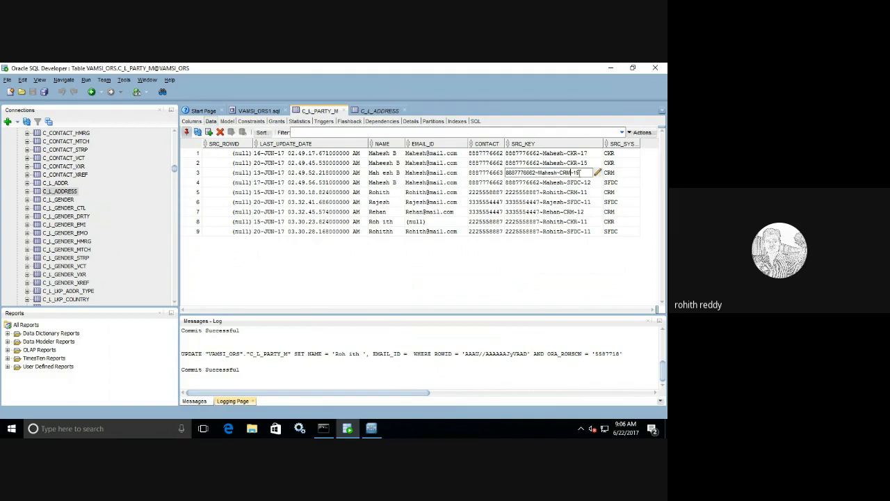
{"action": "left_click_drag", "start_coordinate": [581, 173], "coordinate": [495, 164]}
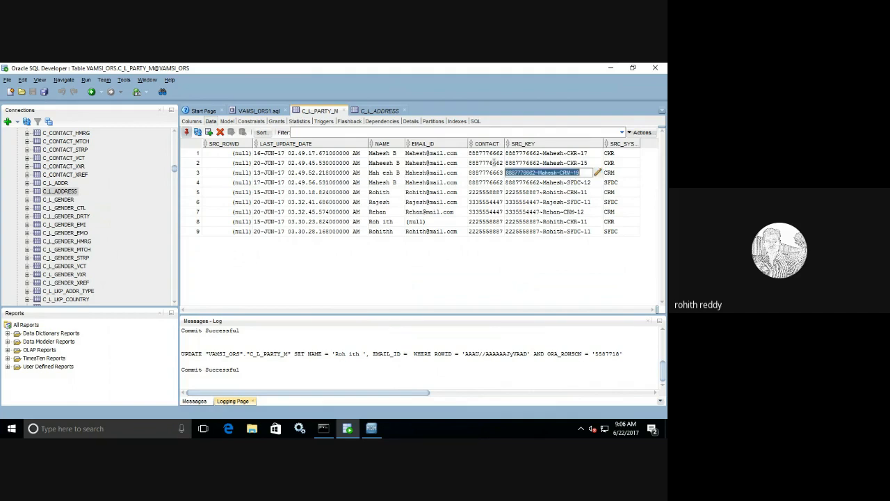
{"action": "left_click", "coordinate": [379, 111]}
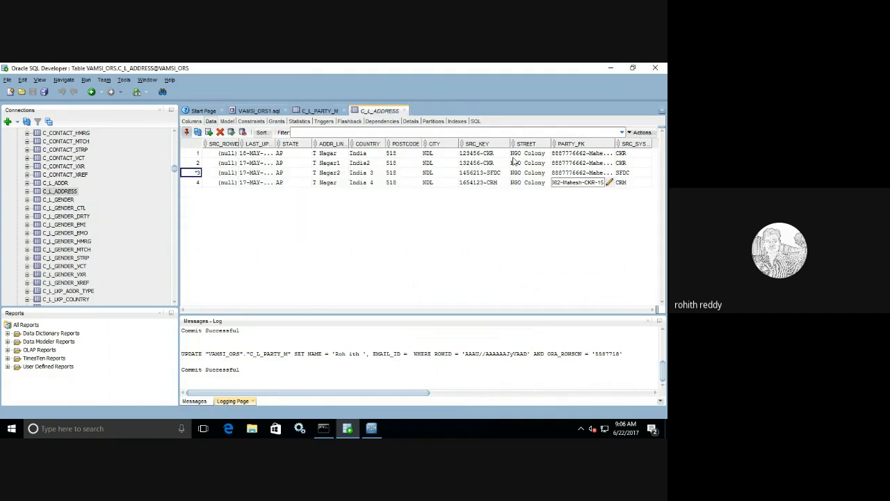
{"action": "left_click", "coordinate": [596, 153]}
{"action": "double_click", "coordinate": [595, 153]}
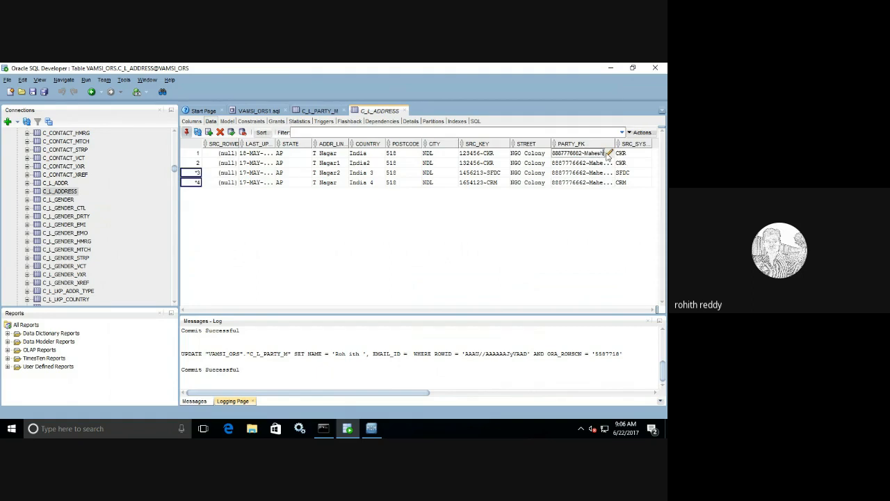
{"action": "left_click", "coordinate": [609, 153]}
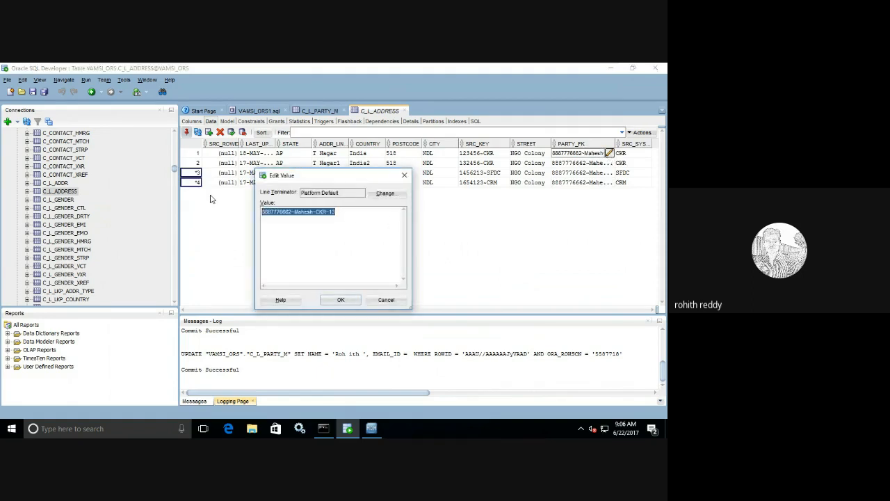
{"action": "left_click", "coordinate": [341, 300]}
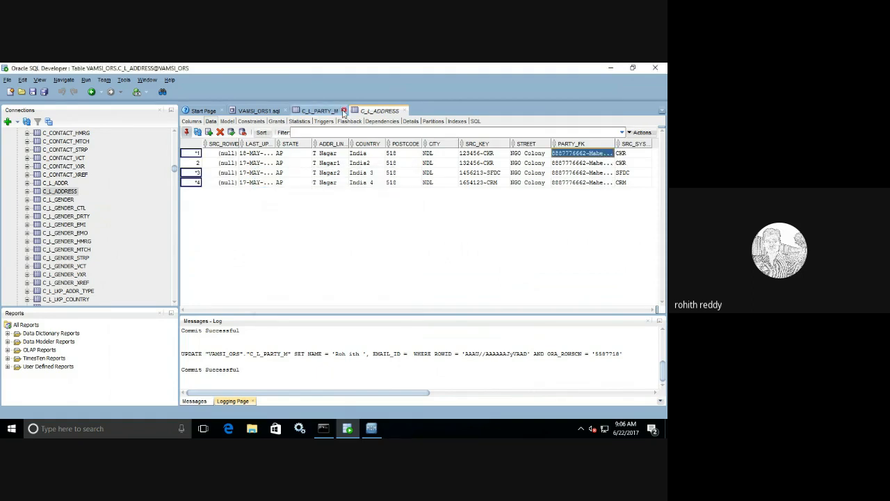
{"action": "left_click", "coordinate": [313, 111]}
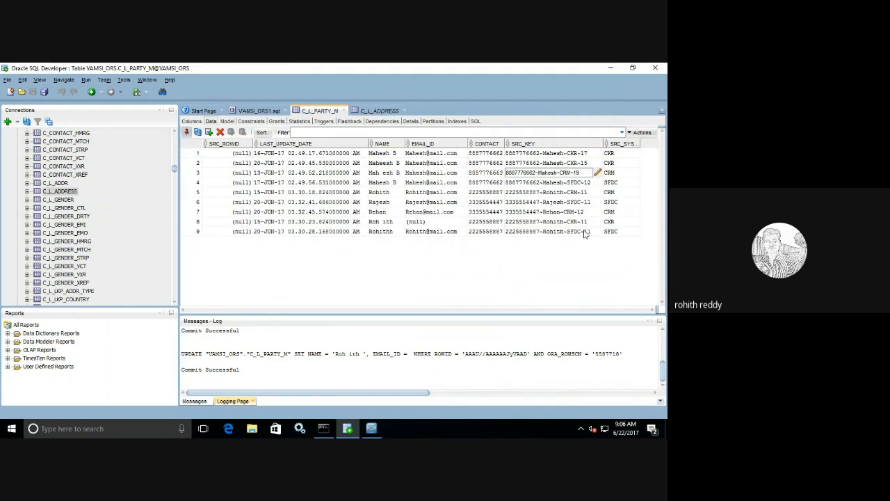
{"action": "left_click", "coordinate": [588, 183]}
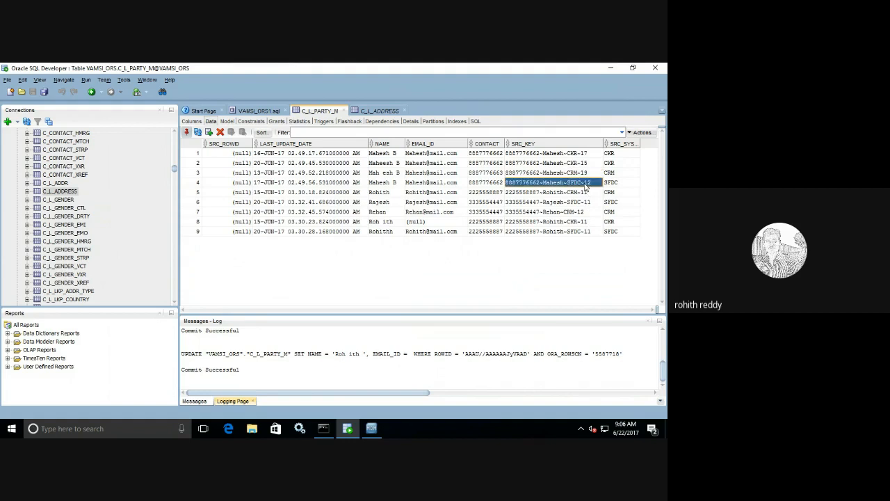
{"action": "left_click", "coordinate": [589, 183]}
{"action": "left_click_drag", "start_coordinate": [589, 182], "coordinate": [474, 169]}
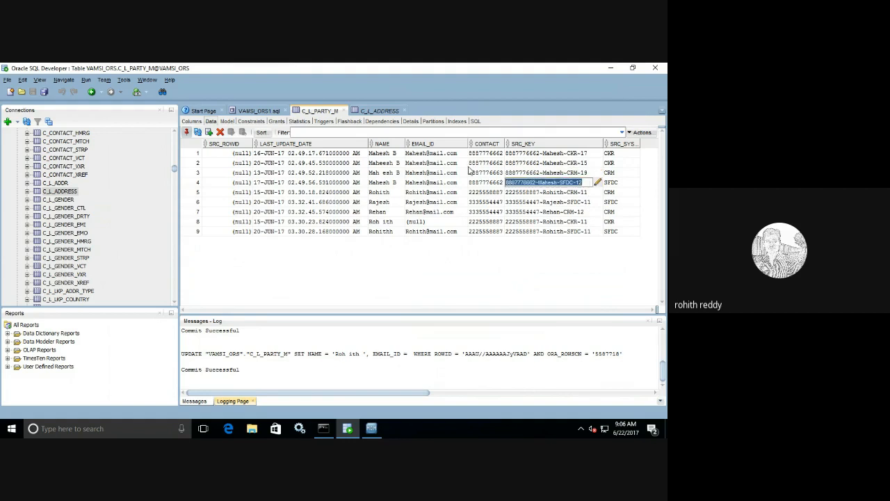
{"action": "left_click", "coordinate": [378, 112]}
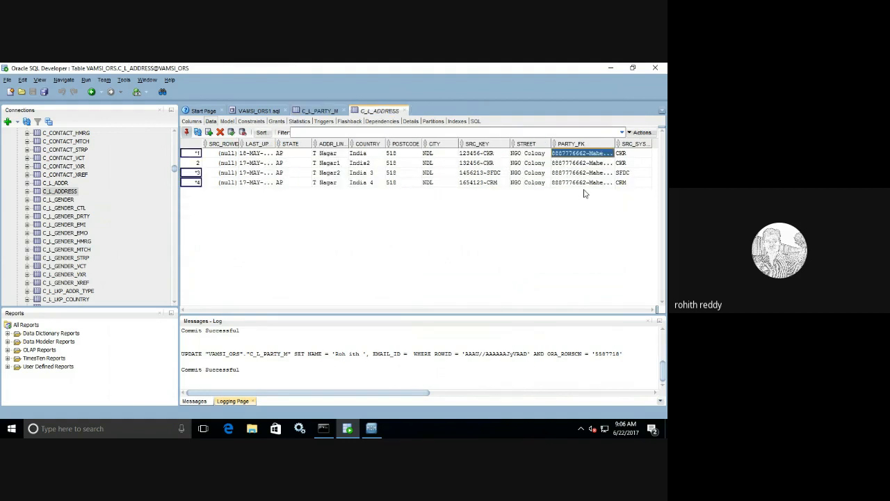
{"action": "left_click", "coordinate": [608, 163]}
{"action": "left_click", "coordinate": [609, 163]}
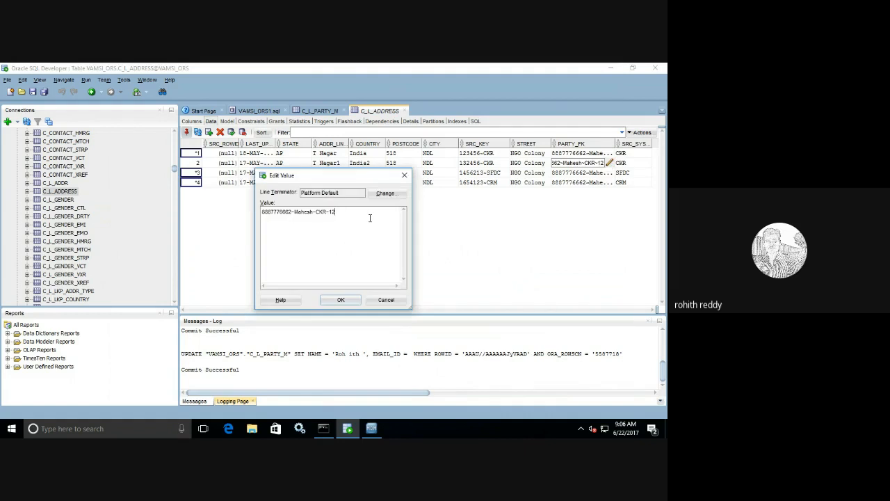
{"action": "left_click_drag", "start_coordinate": [369, 215], "coordinate": [230, 199]}
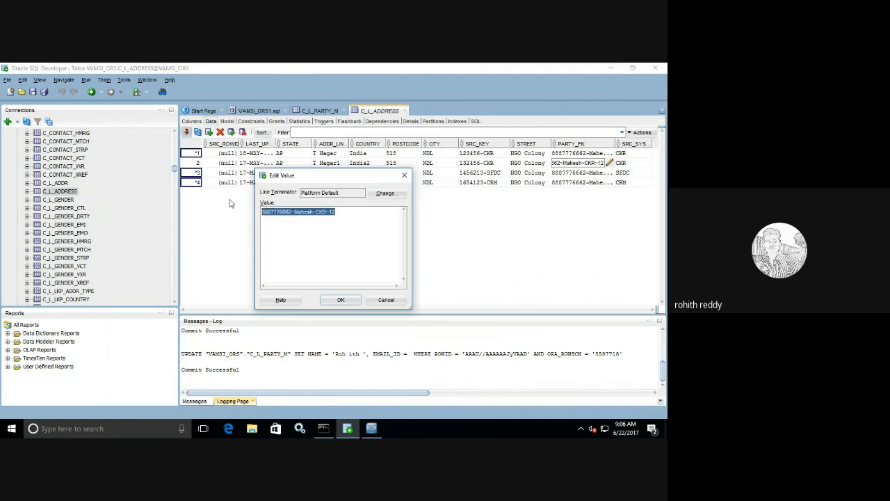
{"action": "left_click", "coordinate": [339, 299]}
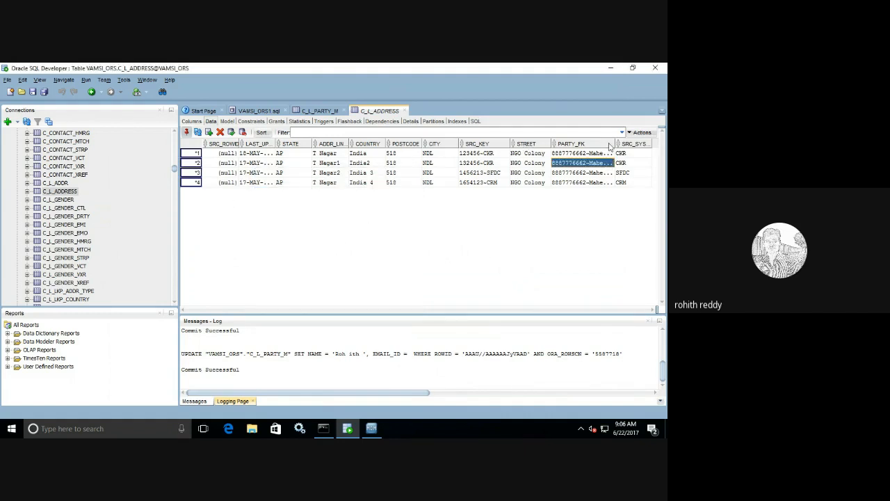
{"action": "left_click_drag", "start_coordinate": [615, 144], "coordinate": [624, 144]}
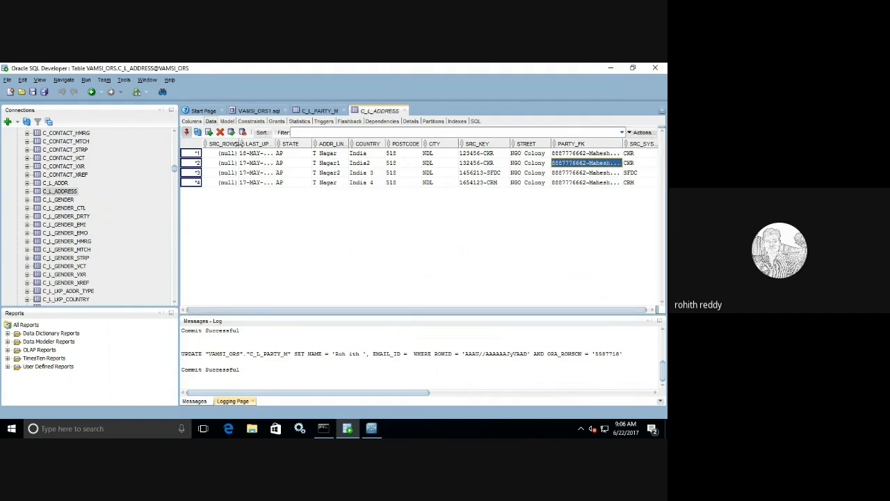
Step: Resize the SRC_ROWID and PARTY_FK columns and set rows 1–2 source systems to CRM and SFDC
{"action": "left_click_drag", "start_coordinate": [242, 146], "coordinate": [226, 146]}
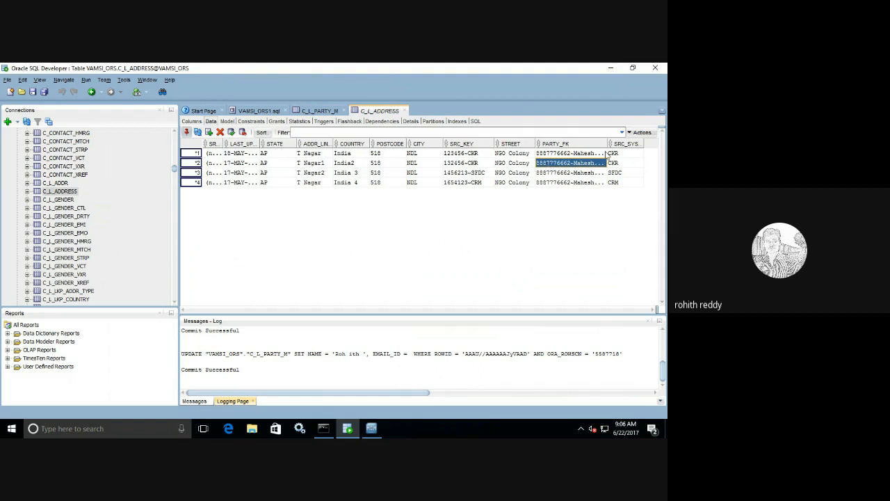
{"action": "left_click_drag", "start_coordinate": [609, 143], "coordinate": [620, 143]}
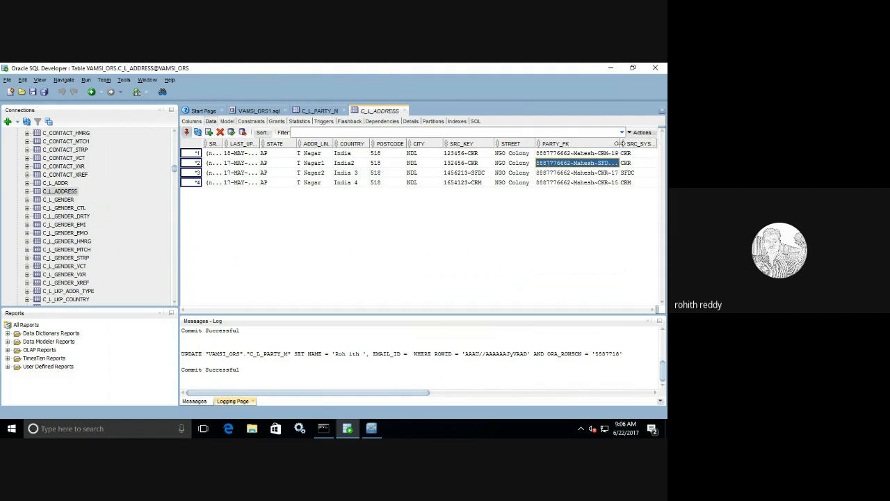
{"action": "double_click", "coordinate": [633, 152]}
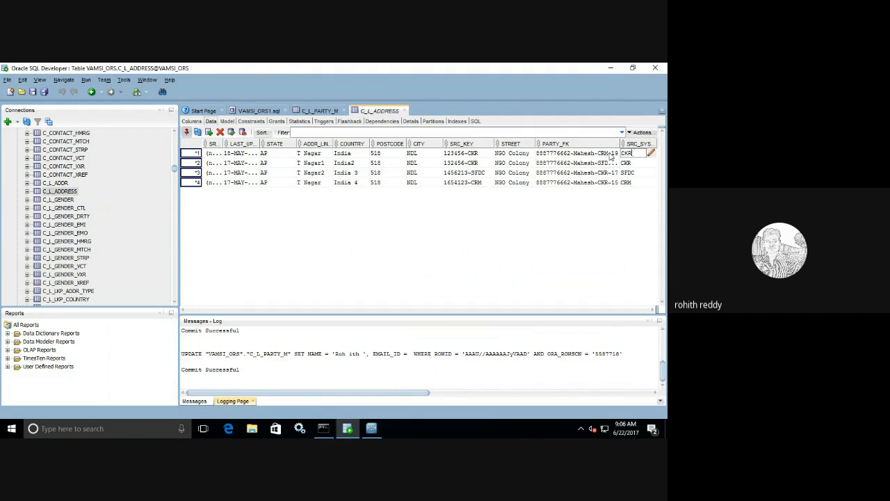
{"action": "key", "text": "BackSpace"}
{"action": "key", "text": "BackSpace"}
{"action": "left_click", "coordinate": [632, 166]}
{"action": "left_click", "coordinate": [633, 167]}
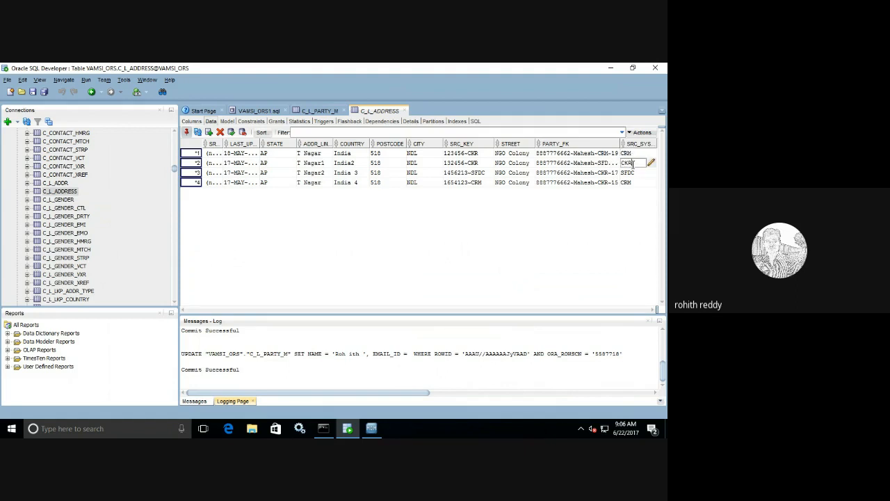
{"action": "left_click_drag", "start_coordinate": [632, 164], "coordinate": [621, 164]}
{"action": "type", "text": "SFDC"}
{"action": "left_click", "coordinate": [639, 173]}
Step: Set the source system of rows 3 and 4 to CKR
{"action": "left_click", "coordinate": [638, 172]}
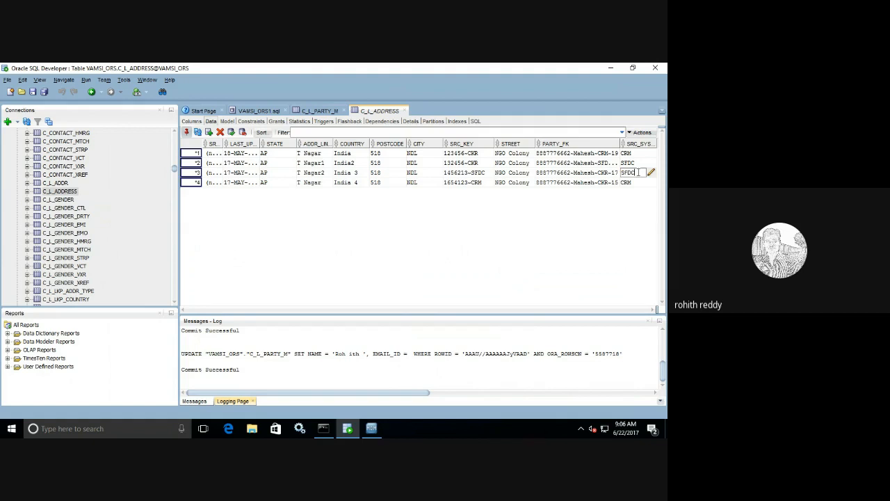
{"action": "key", "text": "BackSpace"}
{"action": "key", "text": "BackSpace"}
{"action": "key", "text": "BackSpace"}
{"action": "key", "text": "BackSpace"}
{"action": "type", "text": "CKR"}
{"action": "left_click", "coordinate": [638, 182]}
{"action": "left_click", "coordinate": [638, 182]}
{"action": "key", "text": "BackSpace"}
{"action": "key", "text": "BackSpace"}
{"action": "key", "text": "BackSpace"}
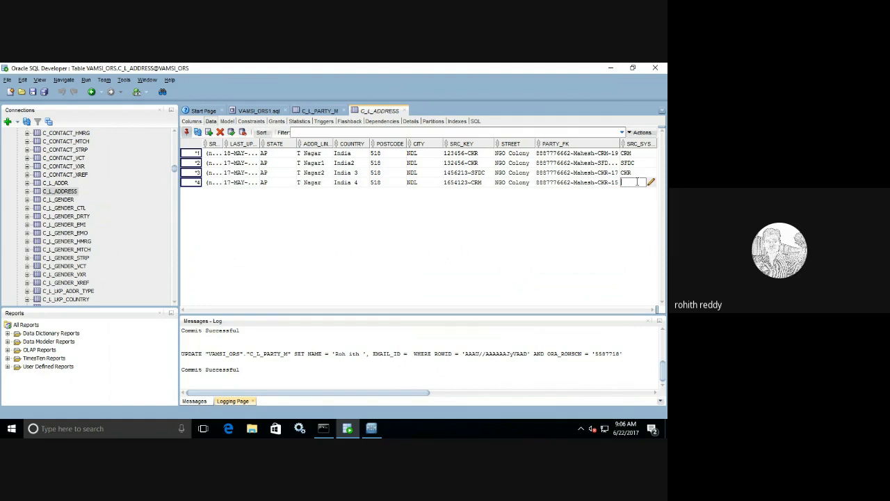
{"action": "type", "text": "CKR"}
{"action": "left_click", "coordinate": [448, 242]}
{"action": "left_click", "coordinate": [318, 112]}
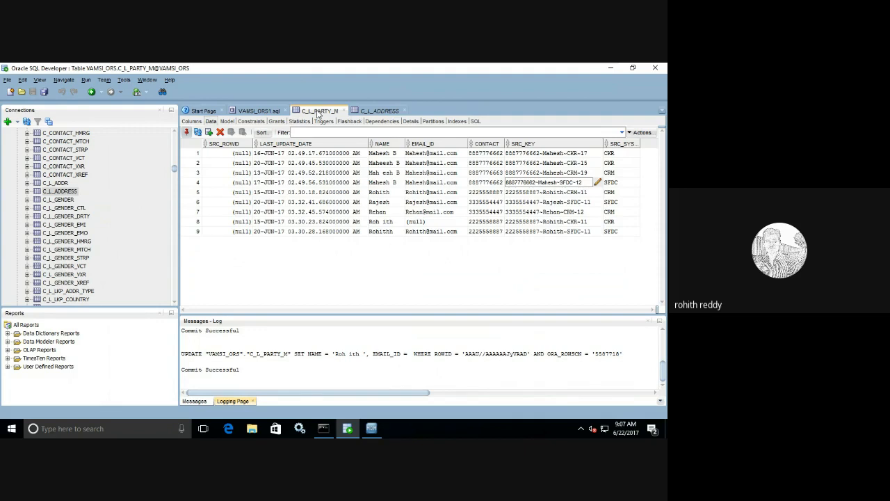
{"action": "left_click", "coordinate": [588, 194]}
{"action": "double_click", "coordinate": [588, 194]}
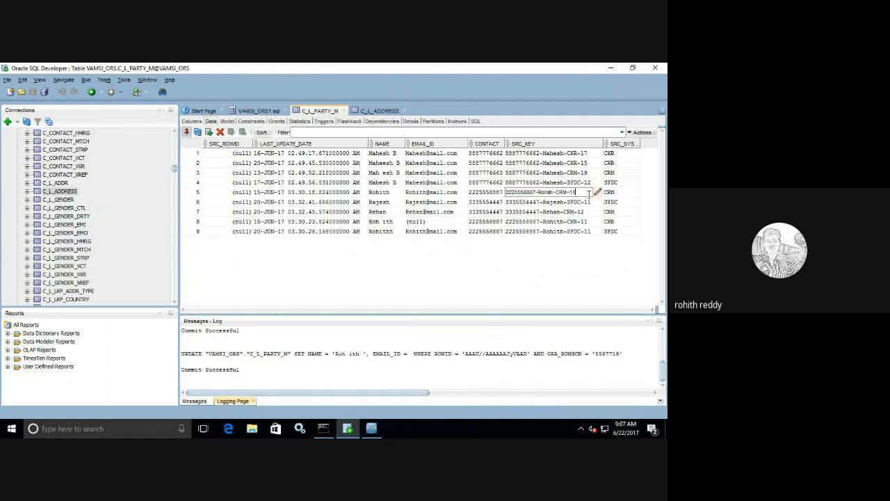
{"action": "left_click_drag", "start_coordinate": [586, 193], "coordinate": [489, 186]}
{"action": "key", "text": "ctrl+c"}
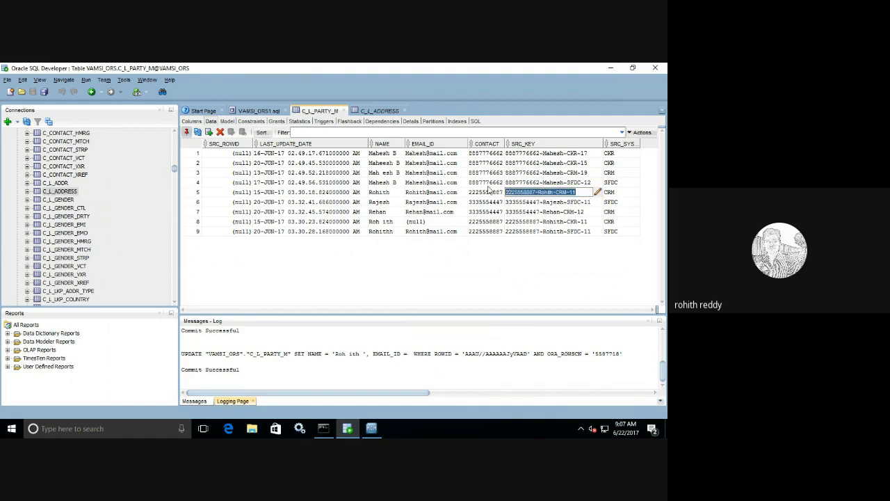
Step: Set the LAST_UPDATE date of C_L_ADDRESS rows 1 and 2 to 19 May 2017
{"action": "left_click", "coordinate": [380, 110]}
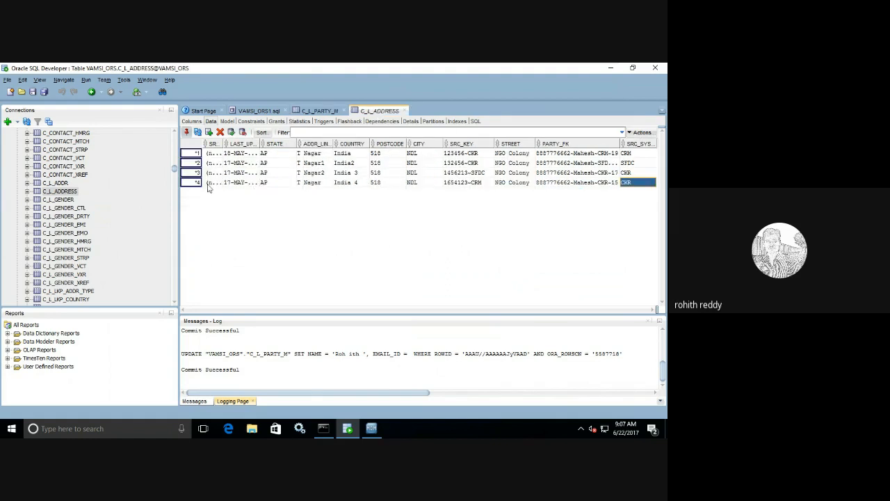
{"action": "left_click", "coordinate": [257, 155]}
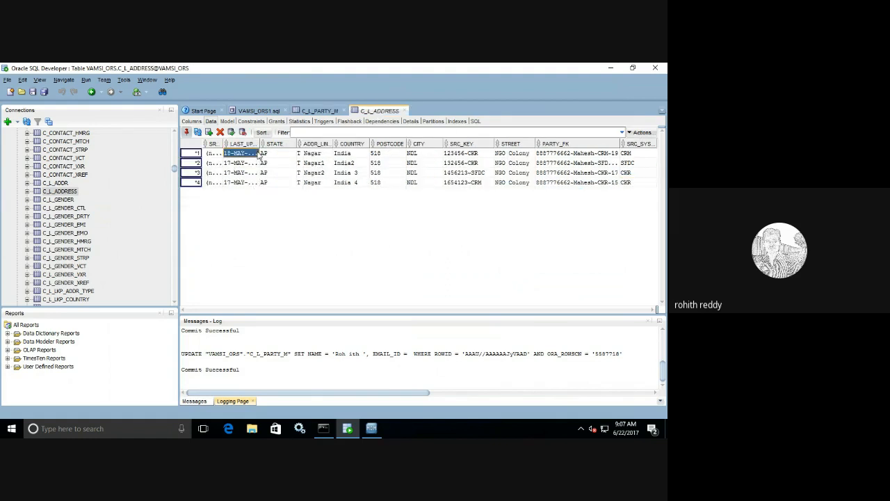
{"action": "left_click", "coordinate": [255, 153]}
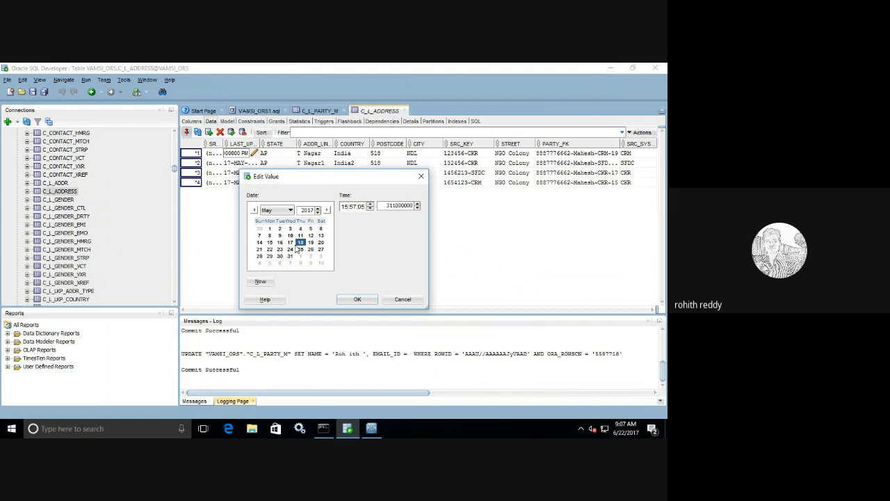
{"action": "left_click", "coordinate": [311, 242]}
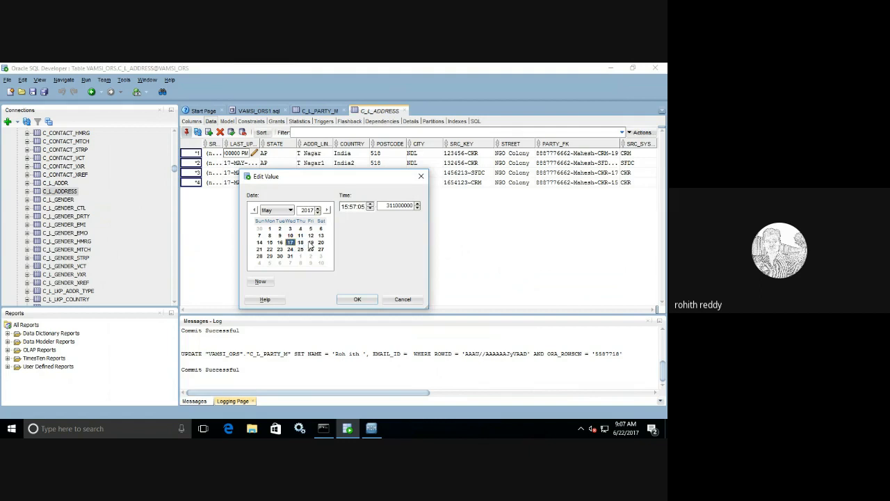
{"action": "left_click", "coordinate": [357, 299]}
{"action": "left_click", "coordinate": [249, 162]}
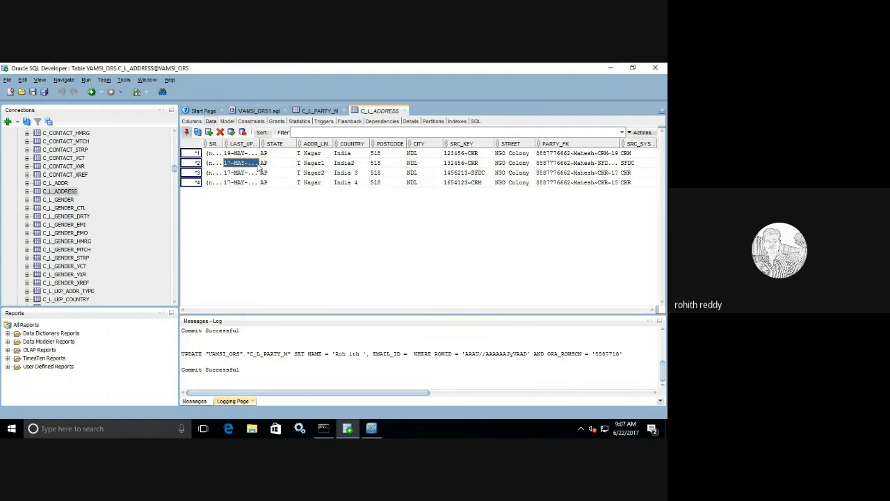
{"action": "left_click", "coordinate": [254, 163]}
{"action": "left_click", "coordinate": [311, 242]}
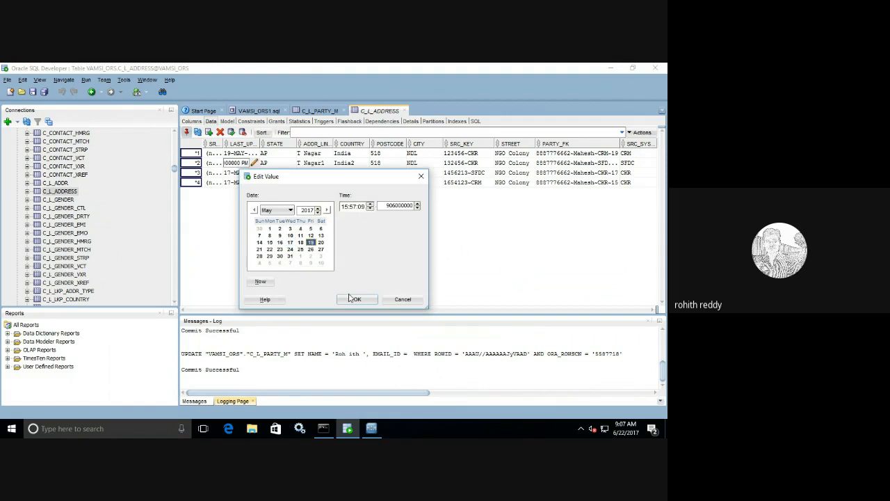
{"action": "left_click", "coordinate": [354, 299]}
Step: Set the LAST_UPDATE date of rows 3 and 4 to 19 May 2017 as well
{"action": "left_click", "coordinate": [249, 172]}
{"action": "left_click", "coordinate": [254, 173]}
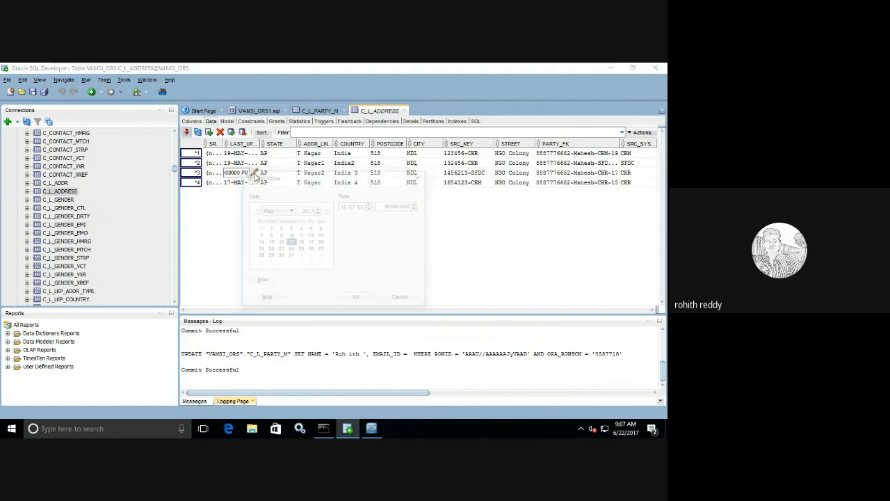
{"action": "left_click", "coordinate": [311, 242]}
{"action": "left_click", "coordinate": [354, 299]}
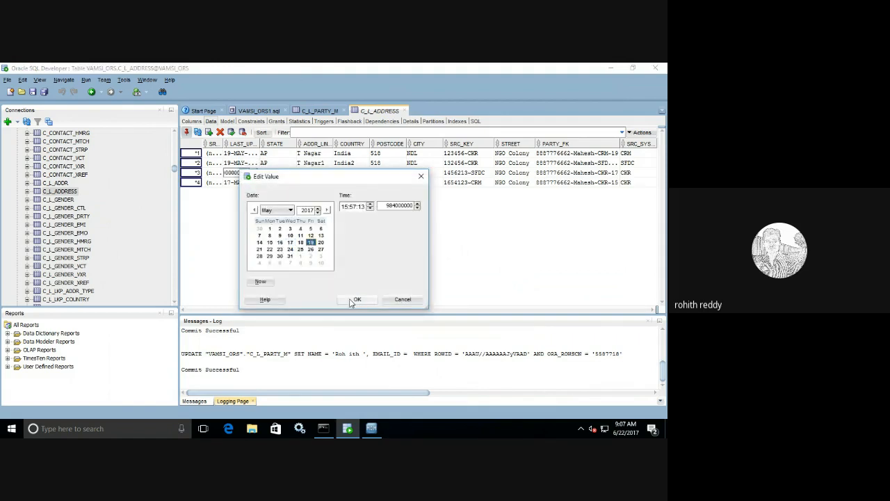
{"action": "left_click", "coordinate": [250, 183]}
{"action": "left_click", "coordinate": [255, 183]}
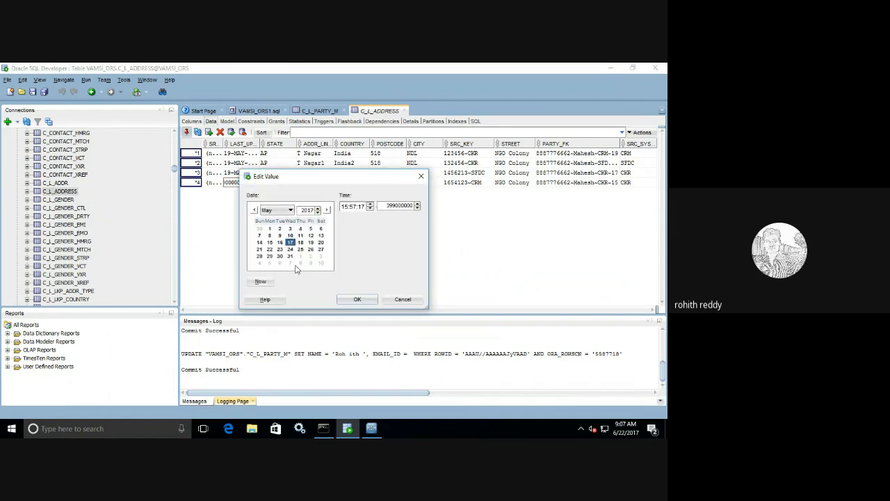
{"action": "left_click", "coordinate": [311, 242]}
{"action": "left_click", "coordinate": [356, 299]}
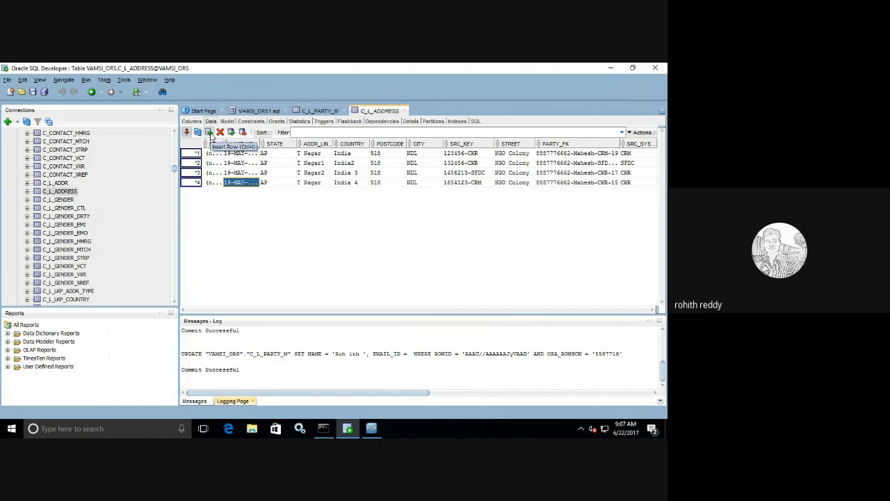
Step: Add three new C_L_ADDRESS rows and paste the copied party key into row 5's PARTY_FK
{"action": "left_click", "coordinate": [209, 132]}
{"action": "left_click", "coordinate": [208, 132]}
{"action": "left_click", "coordinate": [209, 132]}
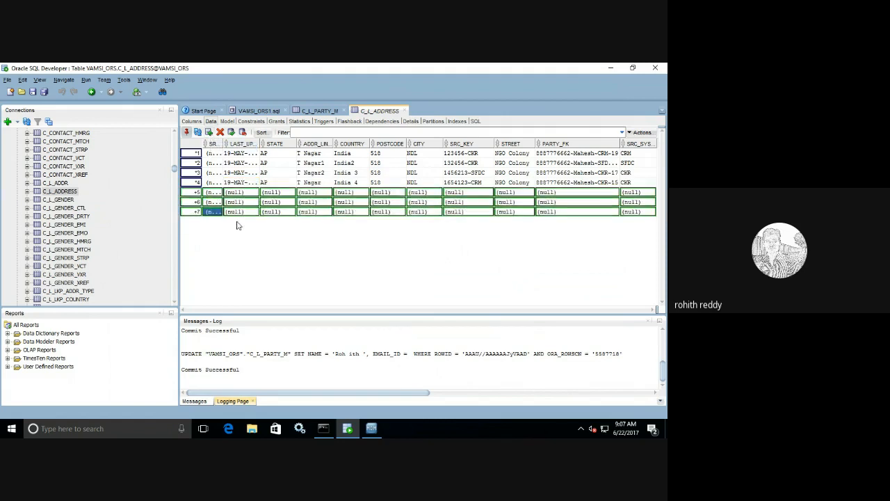
{"action": "left_click", "coordinate": [612, 193]}
{"action": "left_click", "coordinate": [614, 192]}
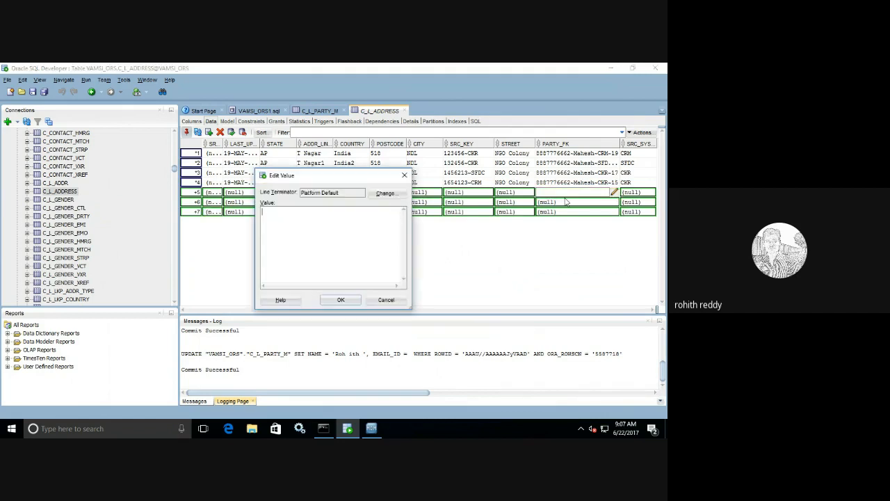
{"action": "key", "text": "ctrl+v"}
{"action": "left_click", "coordinate": [354, 302]}
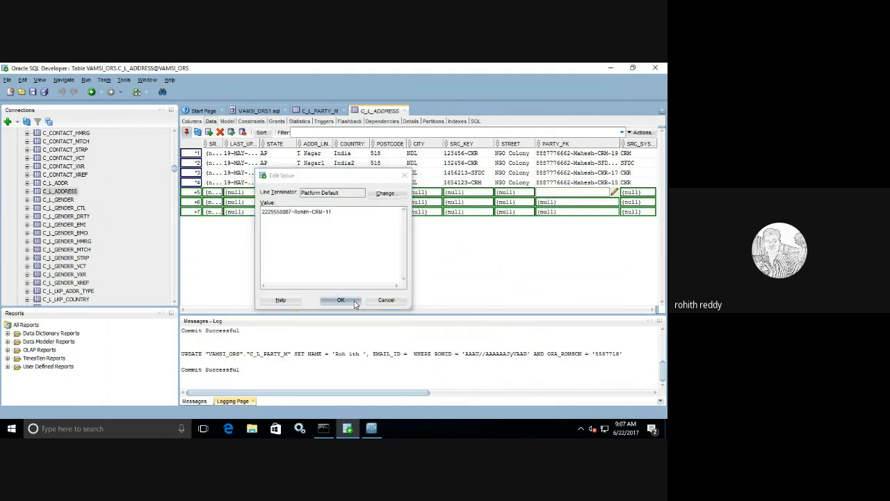
Step: Paste the same party key into the PARTY_FK of rows 6 and 7
{"action": "left_click", "coordinate": [577, 202]}
{"action": "left_click", "coordinate": [614, 202]}
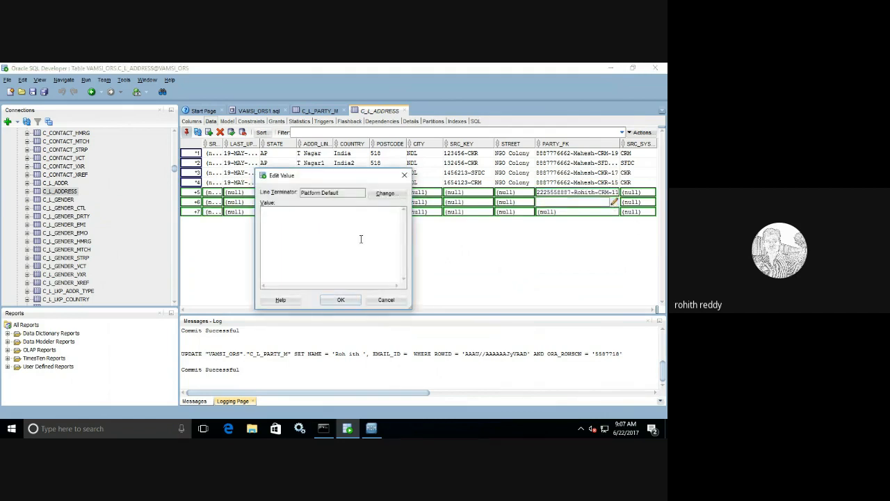
{"action": "key", "text": "ctrl+v"}
{"action": "left_click", "coordinate": [341, 299]}
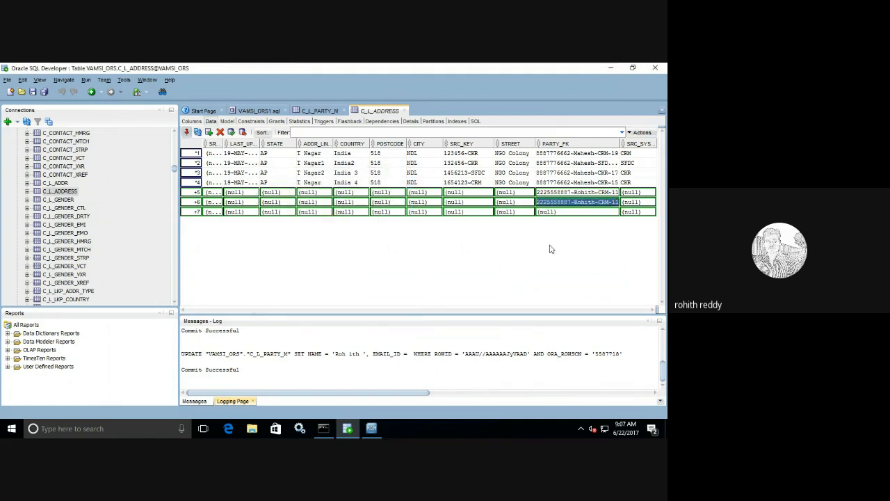
{"action": "left_click", "coordinate": [591, 212]}
{"action": "left_click", "coordinate": [614, 211]}
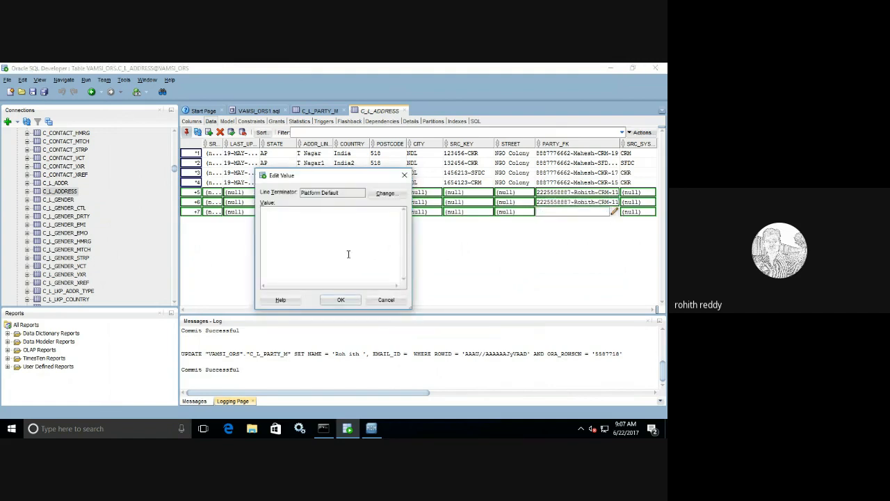
{"action": "key", "text": "ctrl+v"}
{"action": "left_click", "coordinate": [341, 299]}
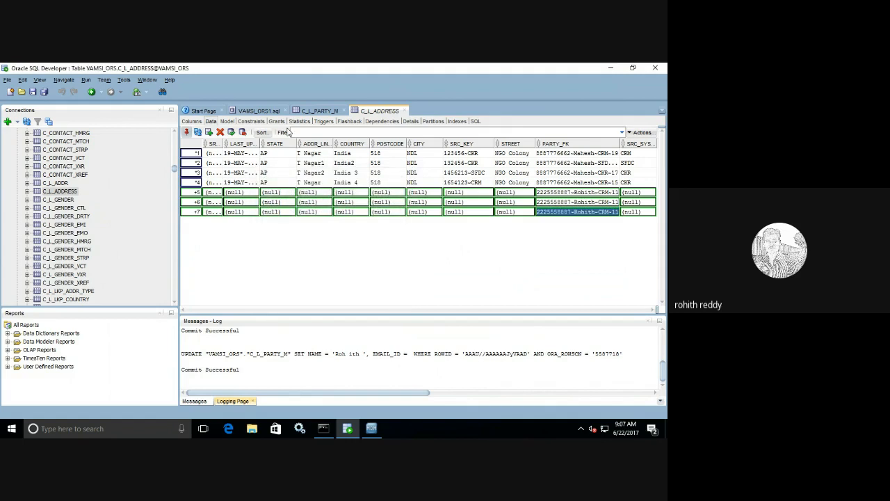
Step: Change the system part of the party keys to CKR for row 6 and SFDC for row 7
{"action": "left_click", "coordinate": [319, 110]}
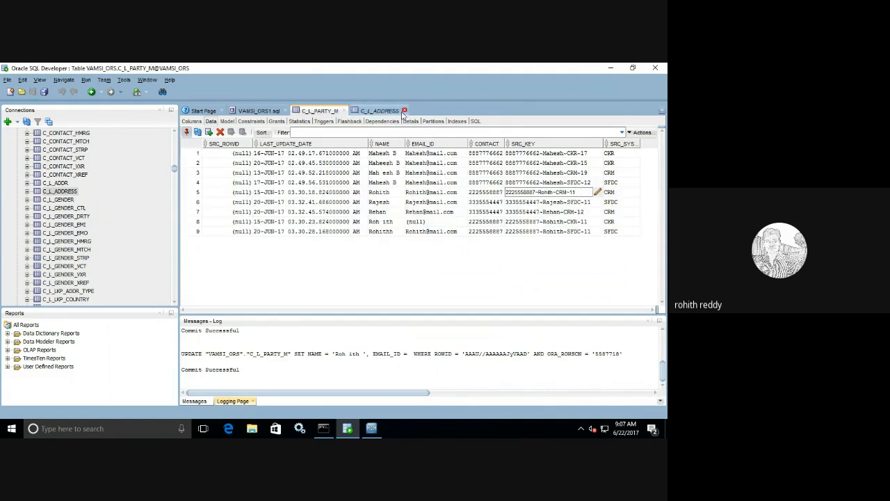
{"action": "left_click", "coordinate": [379, 111]}
{"action": "left_click", "coordinate": [611, 202]}
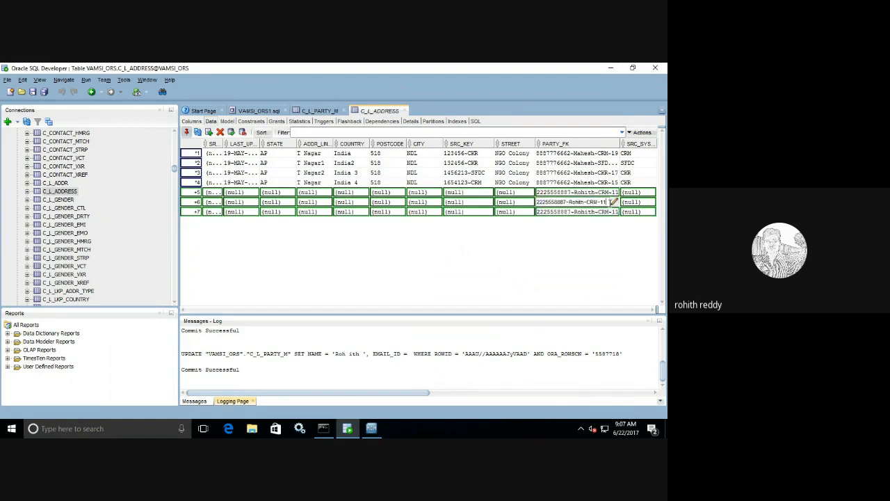
{"action": "key", "text": "BackSpace"}
{"action": "key", "text": "BackSpace"}
{"action": "type", "text": "KR"}
{"action": "left_click", "coordinate": [609, 212]}
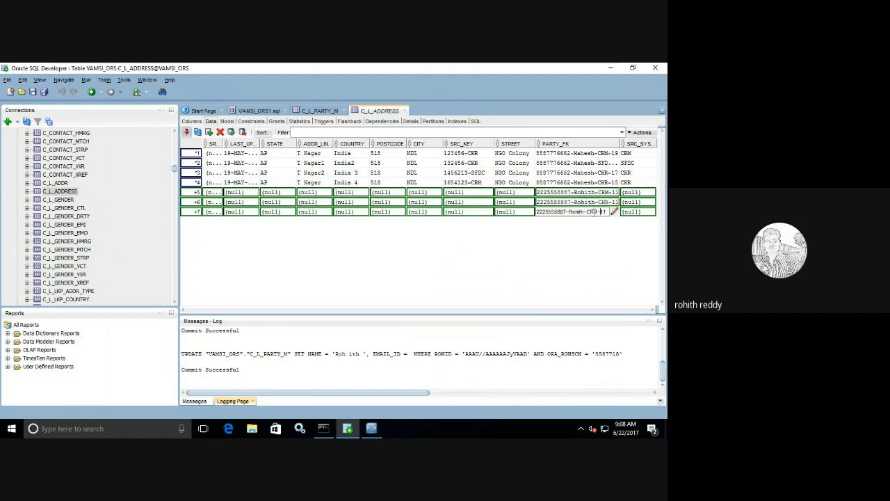
{"action": "key", "text": "BackSpace"}
{"action": "key", "text": "BackSpace"}
{"action": "key", "text": "BackSpace"}
{"action": "type", "text": "SFDC"}
Step: Set the source systems of the new rows to CRM, CKR and SFDC
{"action": "left_click", "coordinate": [633, 193]}
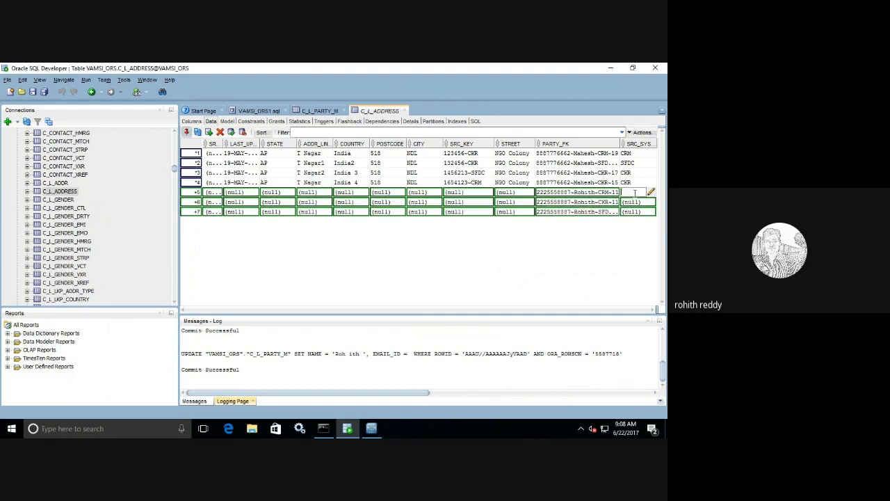
{"action": "type", "text": "CRM"}
{"action": "left_click", "coordinate": [635, 201]}
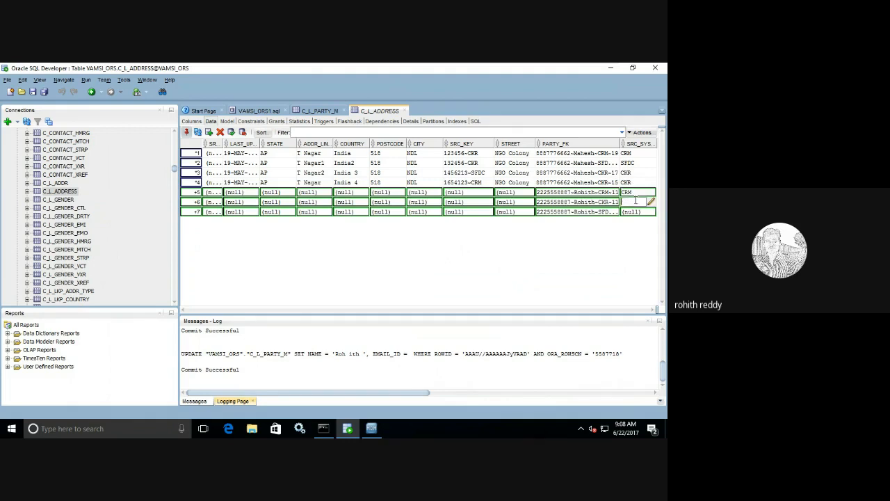
{"action": "type", "text": "CKR"}
{"action": "left_click", "coordinate": [631, 213]}
{"action": "left_click", "coordinate": [630, 216]}
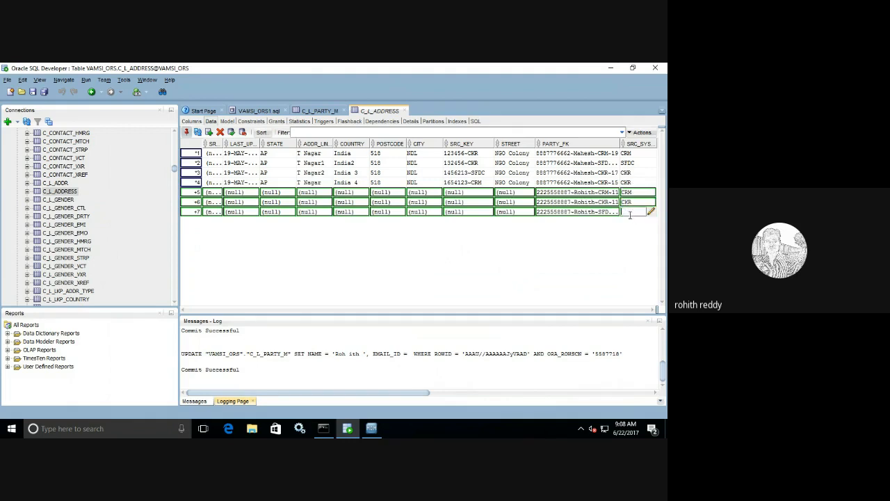
{"action": "type", "text": "SFDC"}
{"action": "key", "text": "Return"}
Step: Type Auto Nagar as row 5's STREET and paste it into the STREET of rows 6 and 7
{"action": "left_click", "coordinate": [519, 193]}
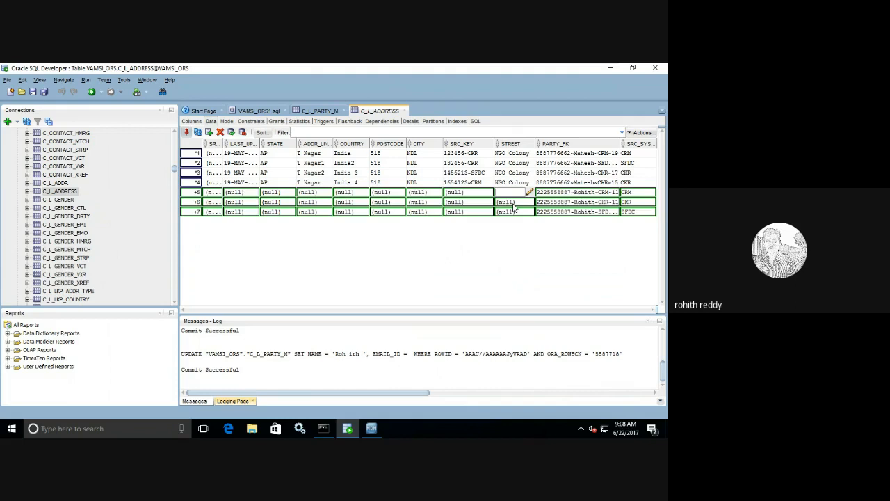
{"action": "type", "text": "KN"}
{"action": "key", "text": "BackSpace"}
{"action": "key", "text": "BackSpace"}
{"action": "type", "text": "Auto Nagar"}
{"action": "left_click_drag", "start_coordinate": [525, 192], "coordinate": [495, 192]}
{"action": "key", "text": "ctrl+c"}
{"action": "double_click", "coordinate": [511, 201]}
{"action": "key", "text": "ctrl+v"}
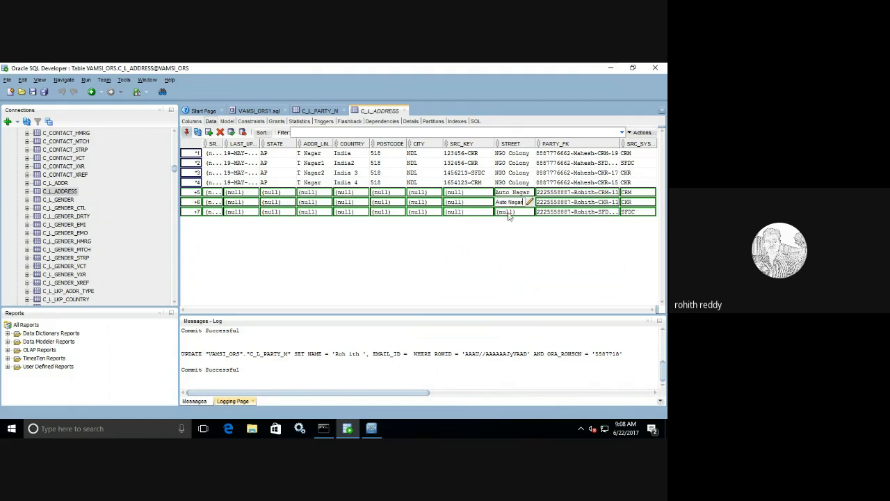
{"action": "double_click", "coordinate": [509, 212]}
{"action": "key", "text": "ctrl+v"}
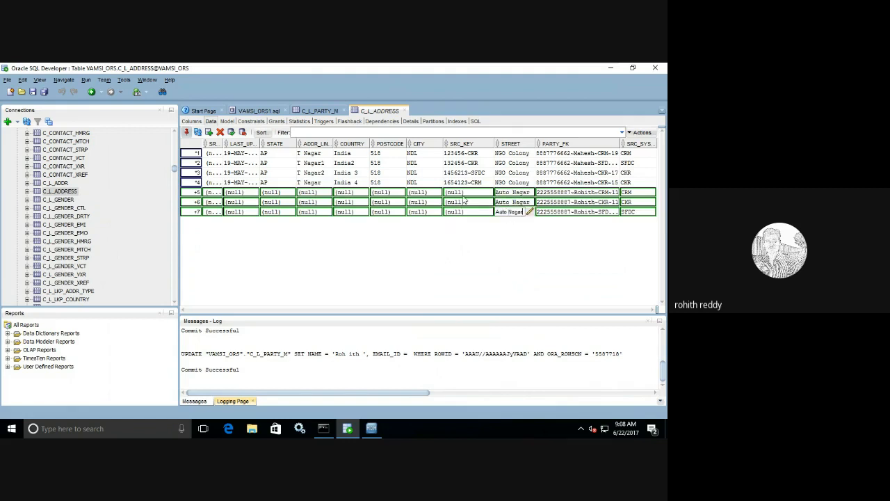
{"action": "left_click", "coordinate": [466, 194]}
{"action": "double_click", "coordinate": [466, 194]}
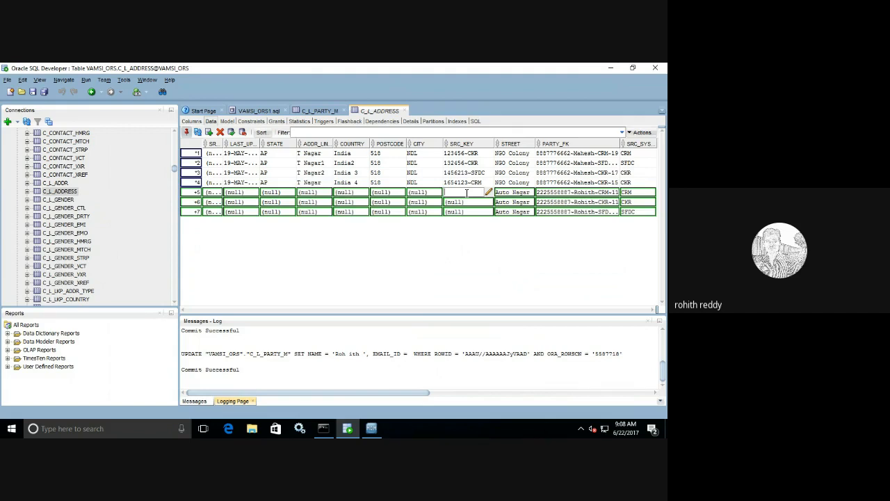
Step: Append the digits 7, 7, 8 and 7 to the source keys of rows 1–4 to make them unique
{"action": "double_click", "coordinate": [464, 154]}
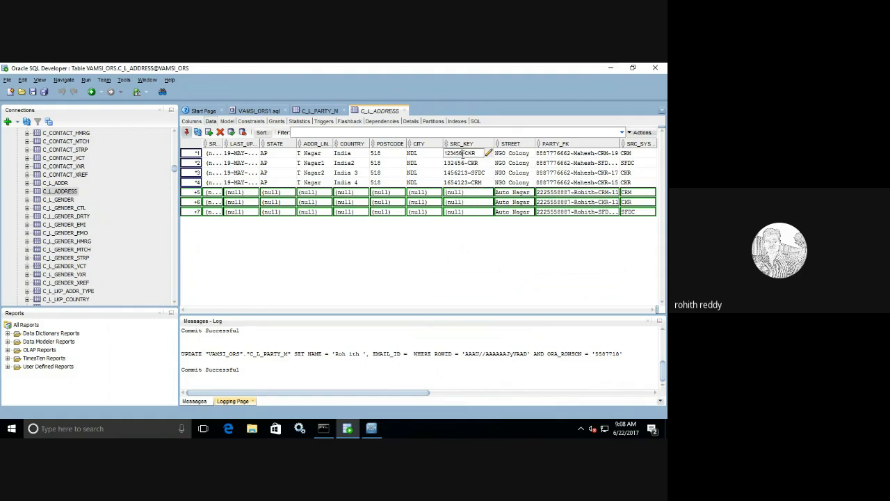
{"action": "type", "text": "7"}
{"action": "double_click", "coordinate": [465, 163]}
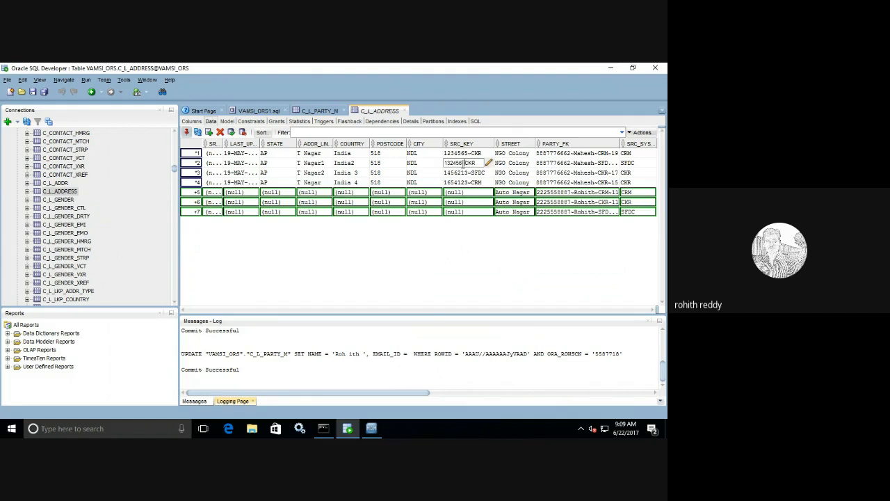
{"action": "type", "text": "7"}
{"action": "left_click", "coordinate": [468, 174]}
{"action": "double_click", "coordinate": [466, 173]}
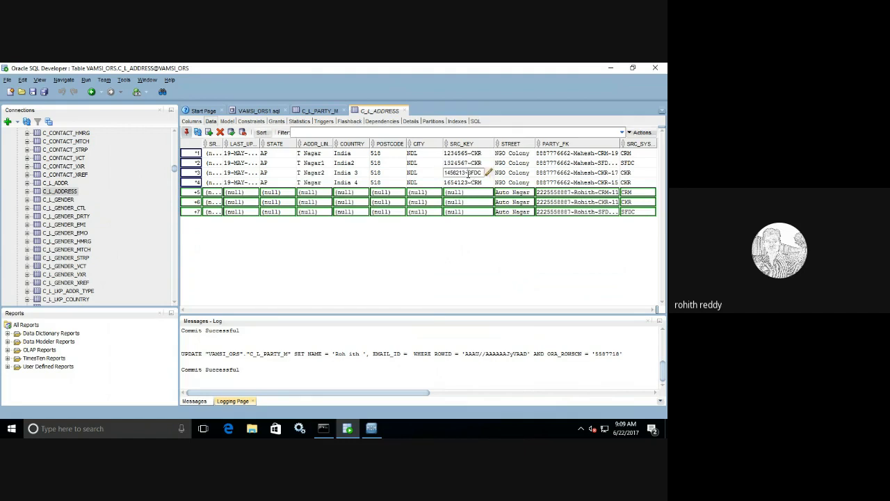
{"action": "type", "text": "8"}
{"action": "left_click", "coordinate": [471, 185]}
{"action": "double_click", "coordinate": [468, 182]}
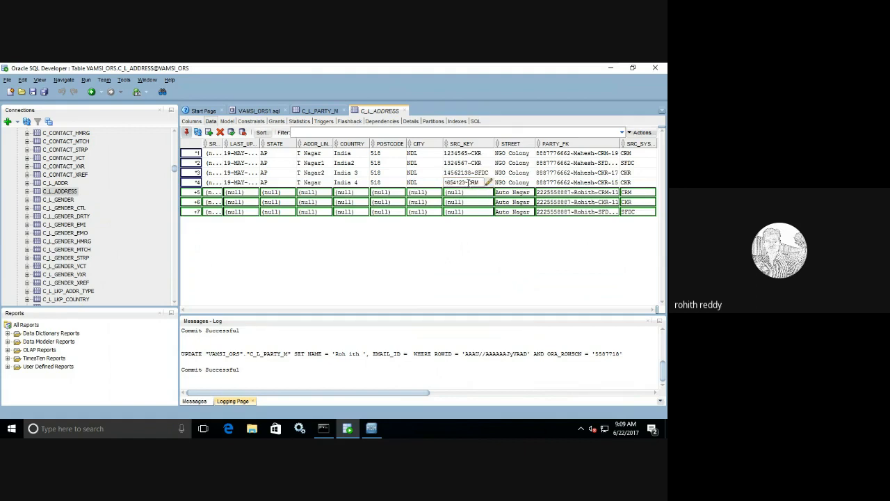
{"action": "type", "text": "7"}
Step: Give rows 5–7 the source keys 578452~CRM, 578453~CKR and 578454~SFDC
{"action": "double_click", "coordinate": [464, 192]}
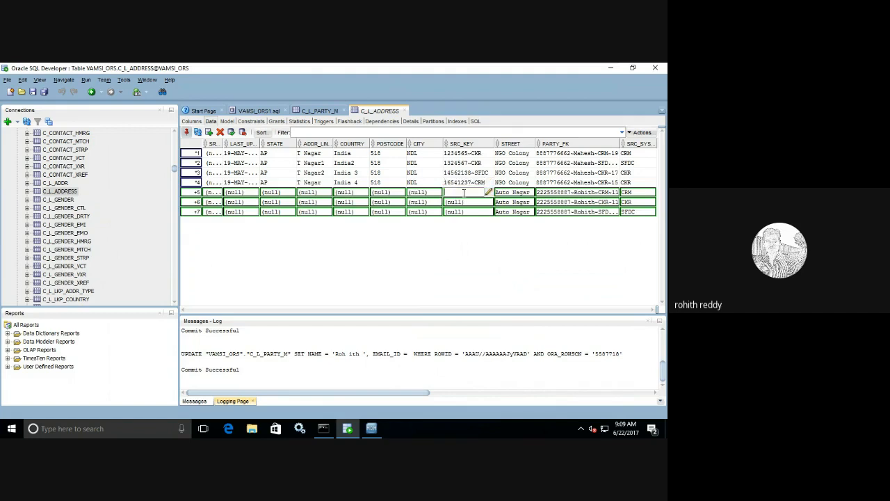
{"action": "type", "text": "578452~CRM"}
{"action": "double_click", "coordinate": [453, 201]}
{"action": "type", "text": "57845"}
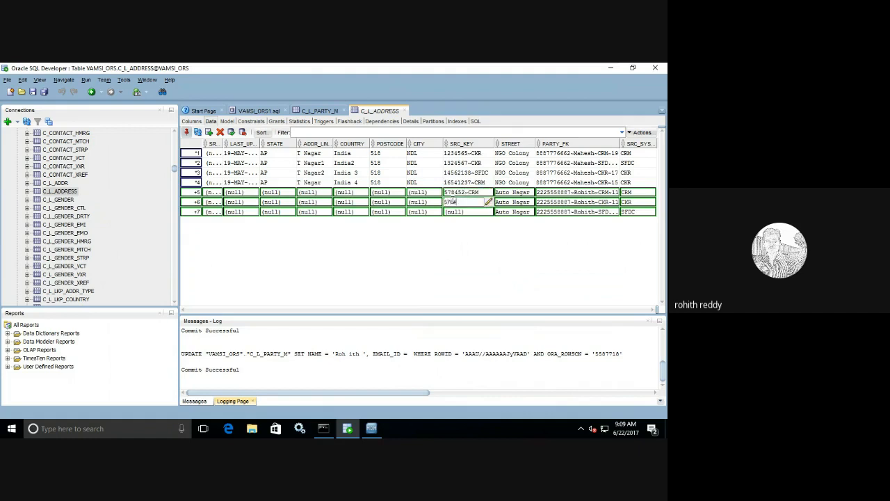
{"action": "type", "text": "3~CKR"}
{"action": "double_click", "coordinate": [457, 212]}
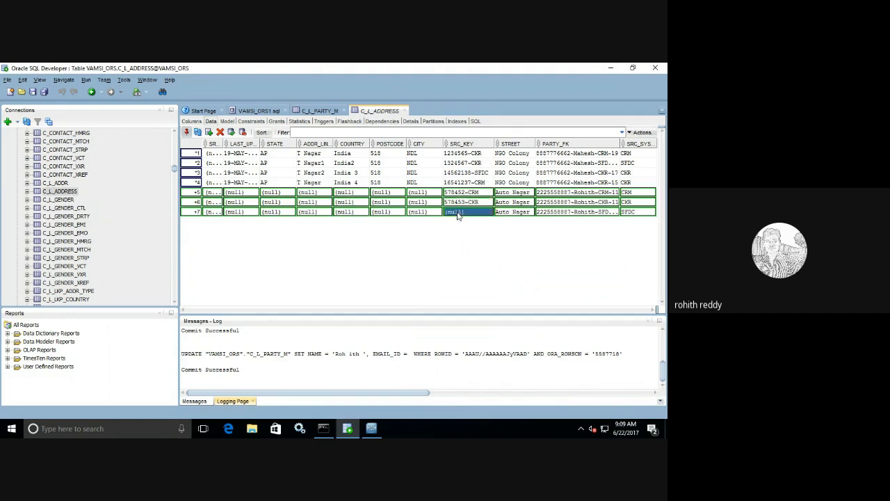
{"action": "type", "text": "578454"}
{"action": "type", "text": "~SFDC"}
Step: Set city KRNL and postcode 515 for address rows 5, 6 and 7
{"action": "double_click", "coordinate": [423, 192]}
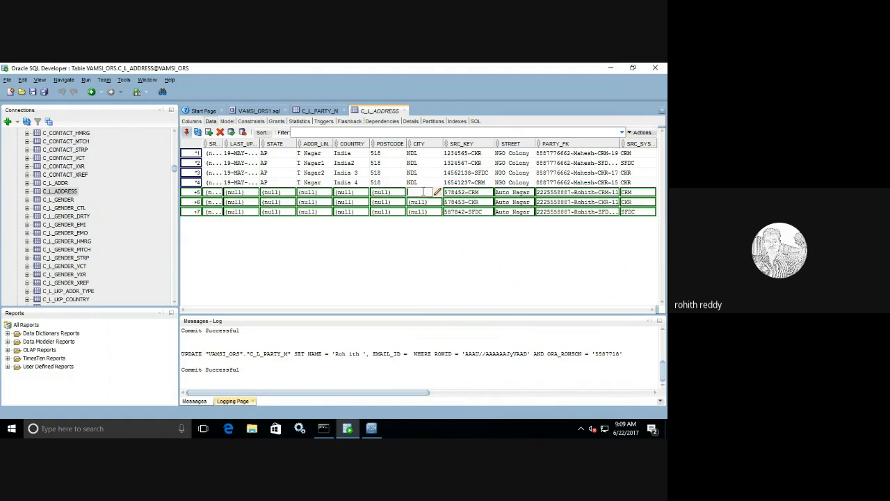
{"action": "type", "text": "KRNL"}
{"action": "double_click", "coordinate": [418, 202]}
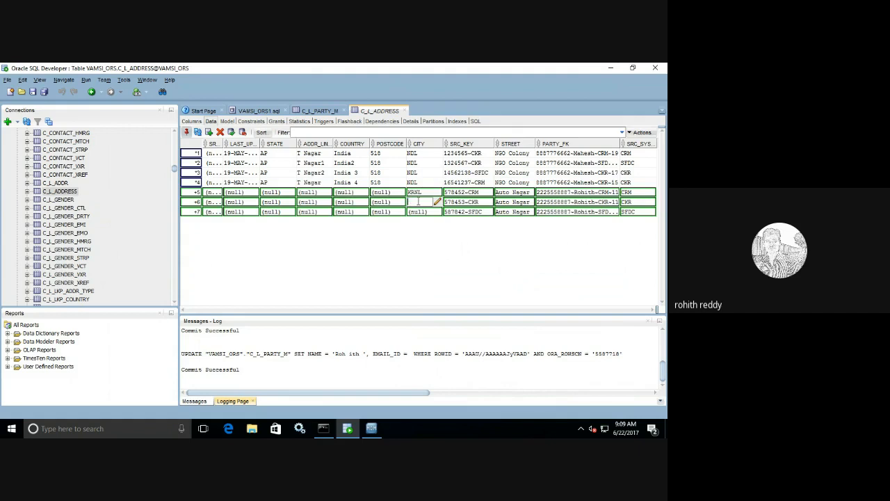
{"action": "type", "text": "KR"}
{"action": "double_click", "coordinate": [421, 211]}
{"action": "type", "text": "KRNL"}
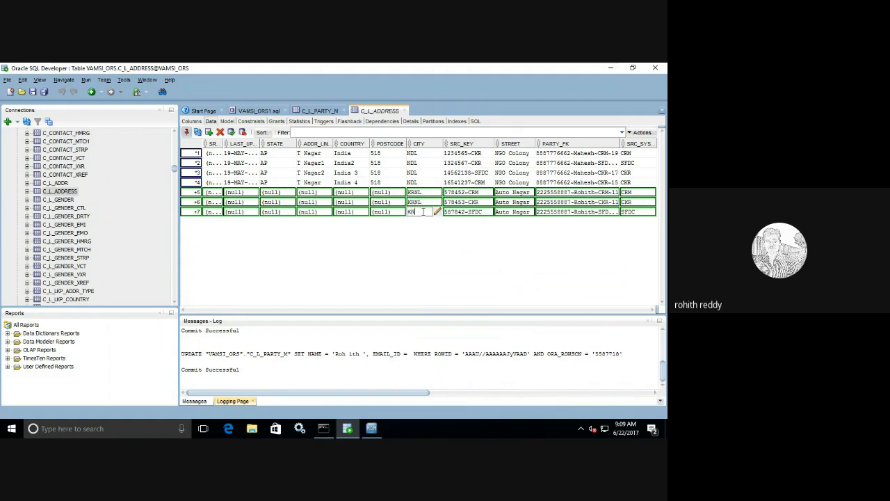
{"action": "double_click", "coordinate": [385, 193]}
{"action": "type", "text": "515"}
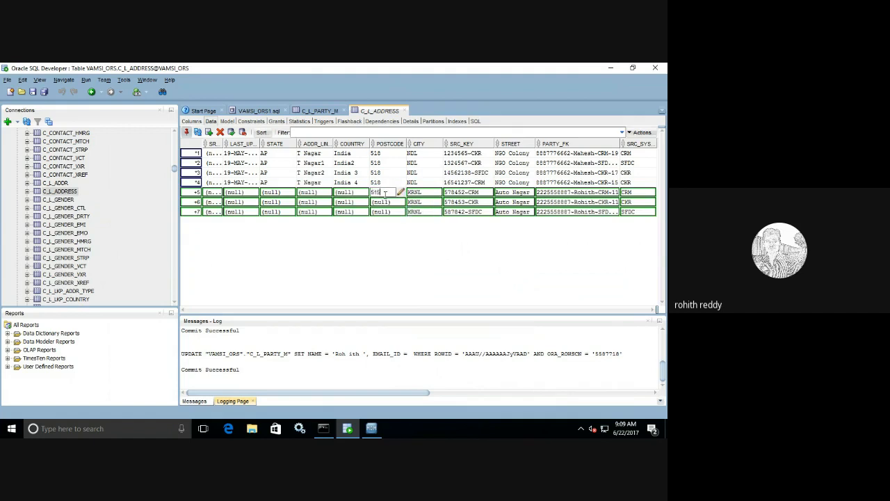
{"action": "double_click", "coordinate": [382, 202]}
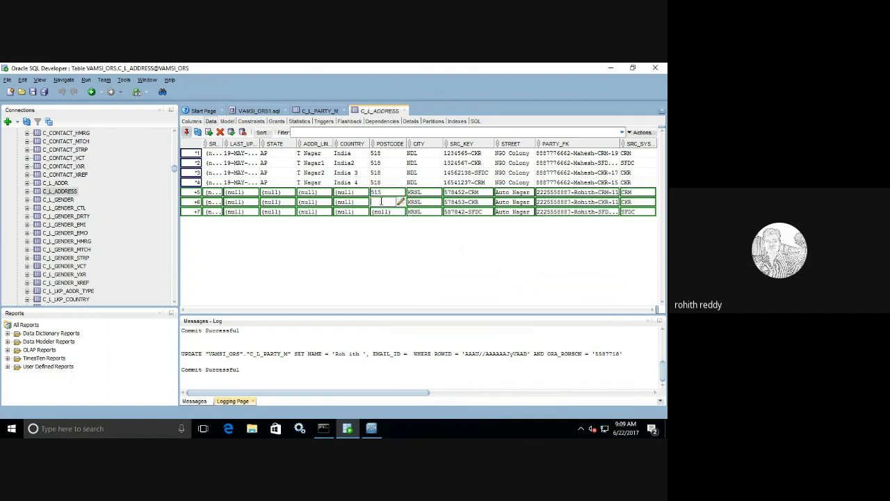
{"action": "type", "text": "515"}
{"action": "double_click", "coordinate": [380, 211]}
{"action": "type", "text": "515"}
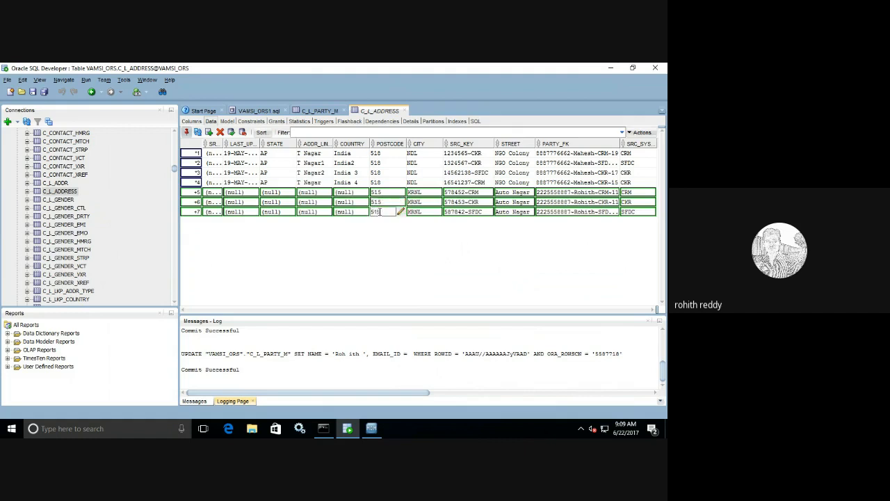
Step: Fill Park Road as the address line of rows 5–7
{"action": "left_click", "coordinate": [306, 193]}
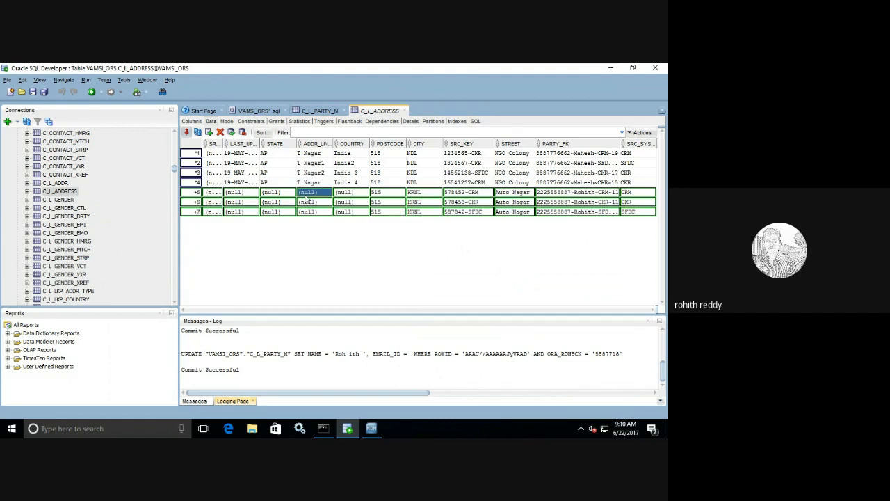
{"action": "left_click", "coordinate": [306, 194]}
{"action": "type", "text": "Banjard Roads="}
{"action": "key", "text": "BackSpace"}
{"action": "key", "text": "BackSpace"}
{"action": "key", "text": "BackSpace"}
{"action": "key", "text": "BackSpace"}
{"action": "key", "text": "BackSpace"}
{"action": "key", "text": "BackSpace"}
{"action": "key", "text": "BackSpace"}
{"action": "key", "text": "BackSpace"}
{"action": "key", "text": "BackSpace"}
{"action": "key", "text": "BackSpace"}
{"action": "key", "text": "BackSpace"}
{"action": "key", "text": "BackSpace"}
{"action": "key", "text": "BackSpace"}
{"action": "type", "text": "Park Road"}
{"action": "key", "text": "ctrl+a"}
{"action": "key", "text": "ctrl+c"}
{"action": "left_click", "coordinate": [313, 202]}
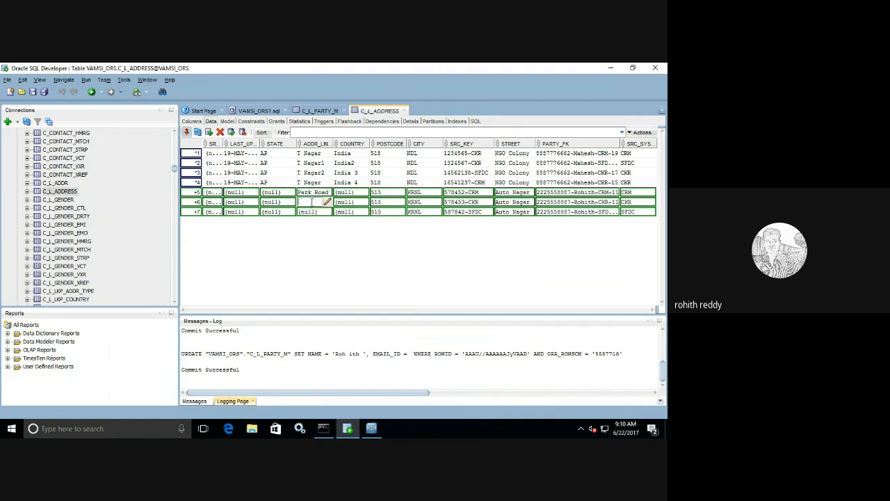
{"action": "key", "text": "ctrl+v"}
{"action": "left_click", "coordinate": [310, 212]}
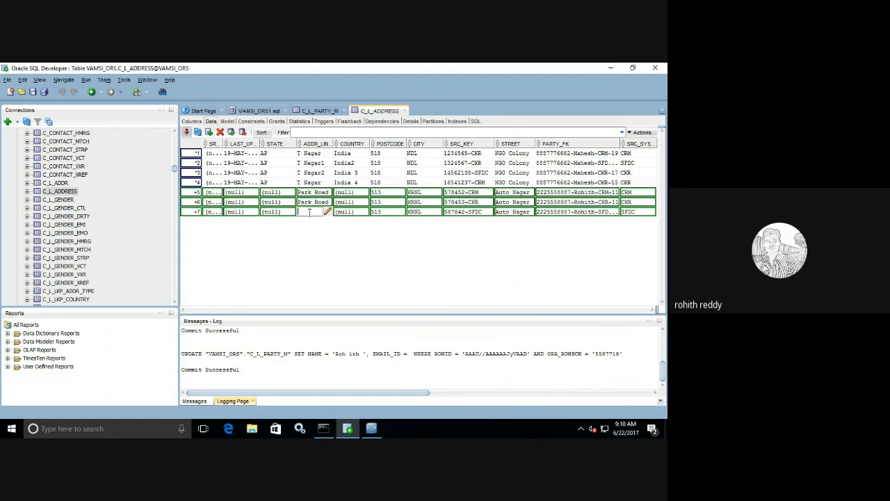
{"action": "key", "text": "ctrl+v"}
Step: Set the country to India for rows 5–7, then show the C_L_PARTY_M data
{"action": "left_click", "coordinate": [346, 193]}
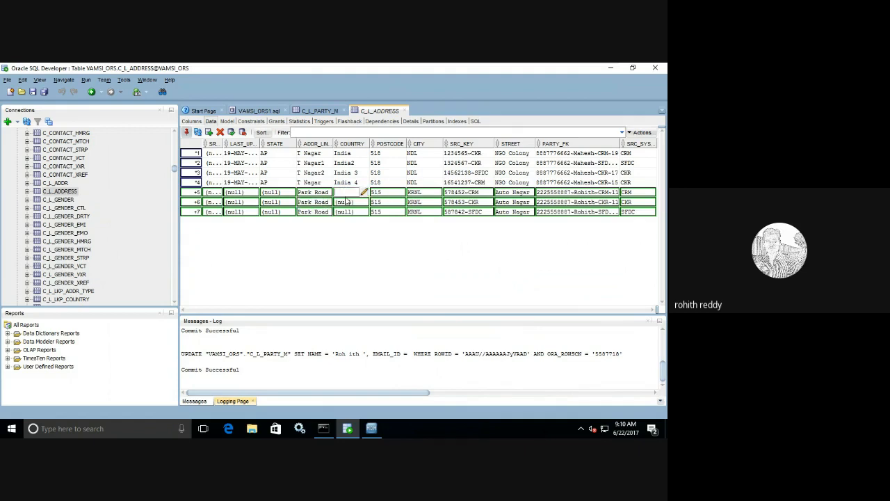
{"action": "type", "text": "India"}
{"action": "key", "text": "ctrl+a"}
{"action": "key", "text": "ctrl+c"}
{"action": "left_click", "coordinate": [347, 201]}
{"action": "key", "text": "ctrl+v"}
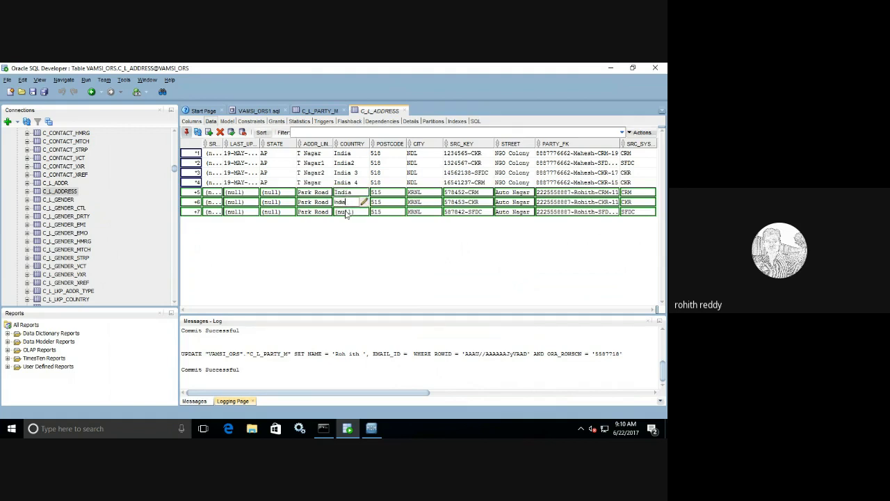
{"action": "left_click", "coordinate": [346, 211]}
{"action": "key", "text": "ctrl+v"}
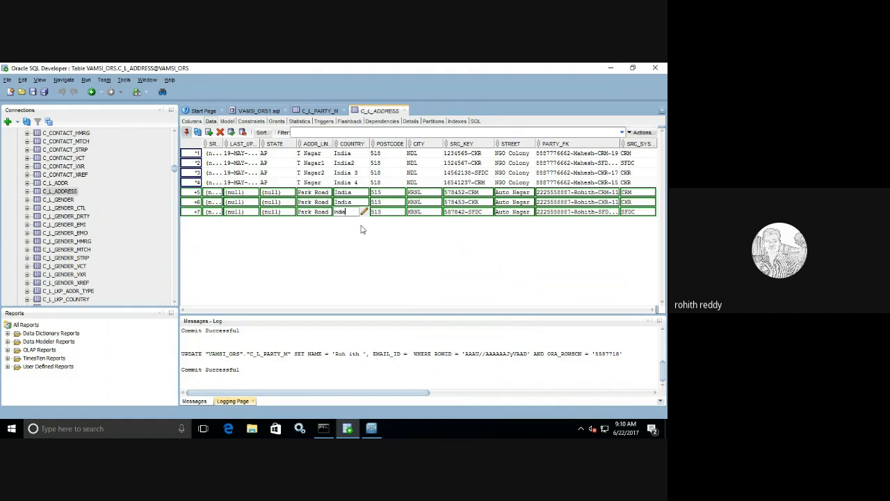
{"action": "left_click", "coordinate": [381, 213]}
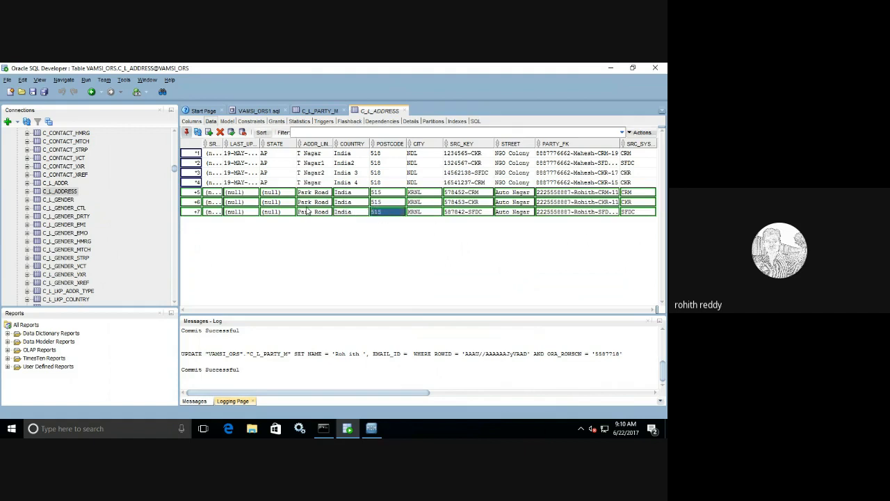
{"action": "left_click", "coordinate": [317, 111]}
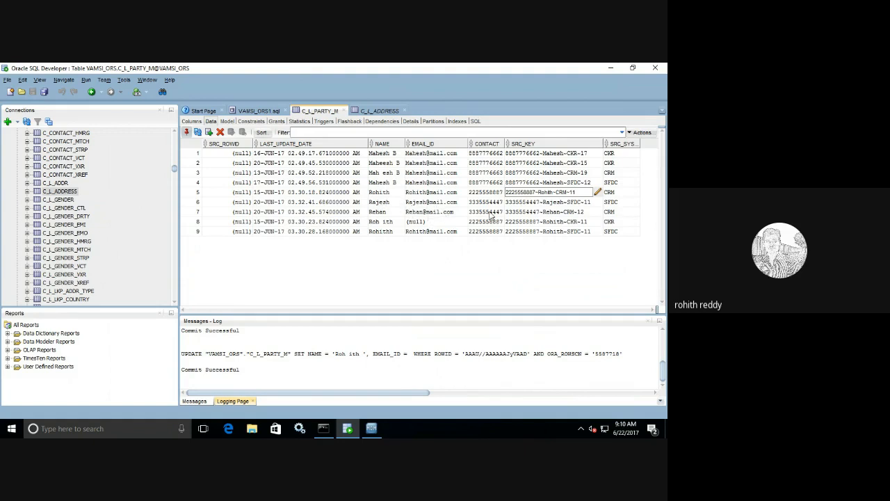
Step: Insert a new C_L_ADDRESS row whose PARTY_FK is the SFDC party's source key from C_L_PARTY_M
{"action": "left_click", "coordinate": [594, 203]}
{"action": "left_click", "coordinate": [594, 203]}
{"action": "left_click_drag", "start_coordinate": [593, 201], "coordinate": [480, 203]}
{"action": "key", "text": "ctrl+c"}
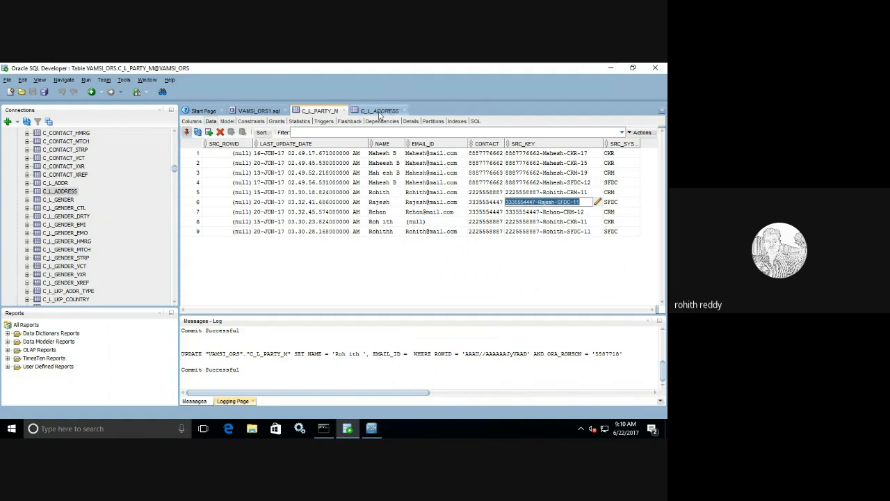
{"action": "left_click", "coordinate": [379, 111]}
{"action": "left_click", "coordinate": [249, 213]}
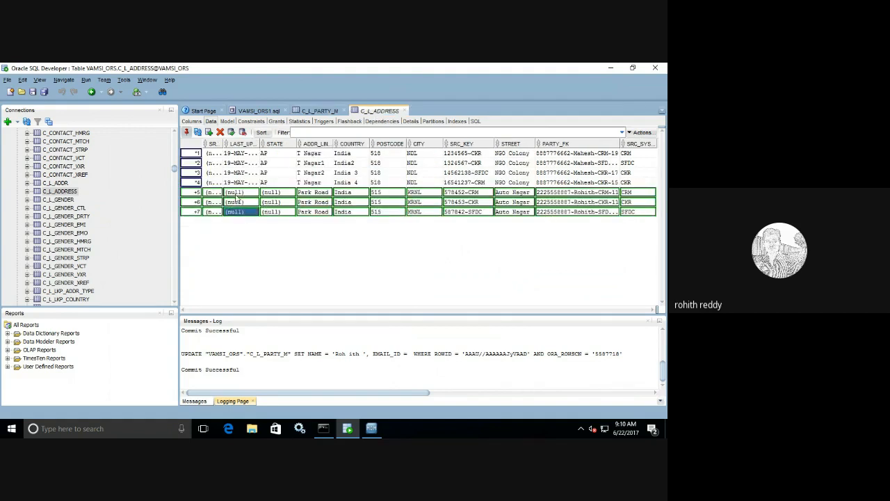
{"action": "left_click", "coordinate": [209, 132]}
{"action": "double_click", "coordinate": [595, 222]}
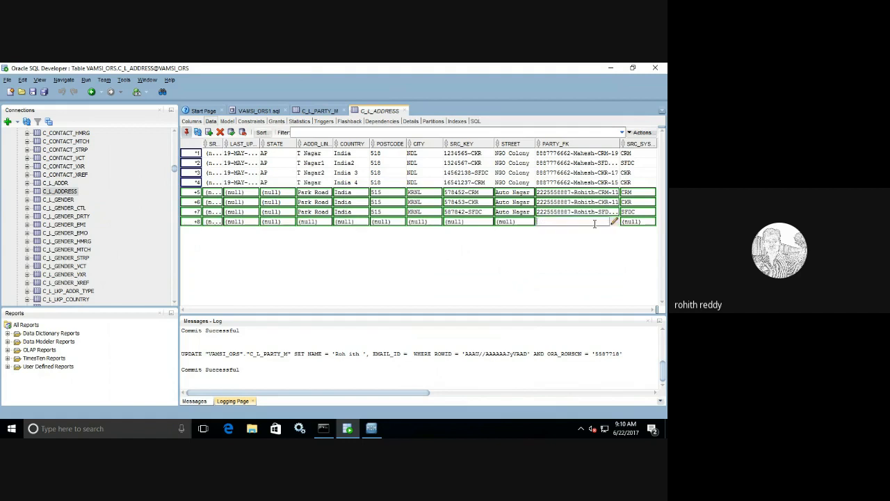
{"action": "key", "text": "ctrl+v"}
Step: Give the new row source system SFDC, street Gandhi Line and source key 354775
{"action": "double_click", "coordinate": [631, 222]}
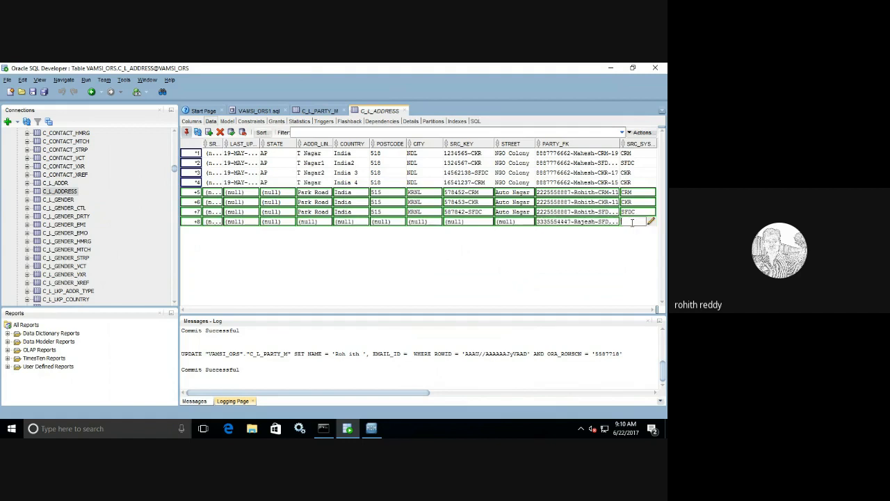
{"action": "type", "text": "SFDC"}
{"action": "left_click", "coordinate": [509, 224]}
{"action": "double_click", "coordinate": [508, 223]}
{"action": "type", "text": "Gandhi Line"}
{"action": "key", "text": "ctrl+a"}
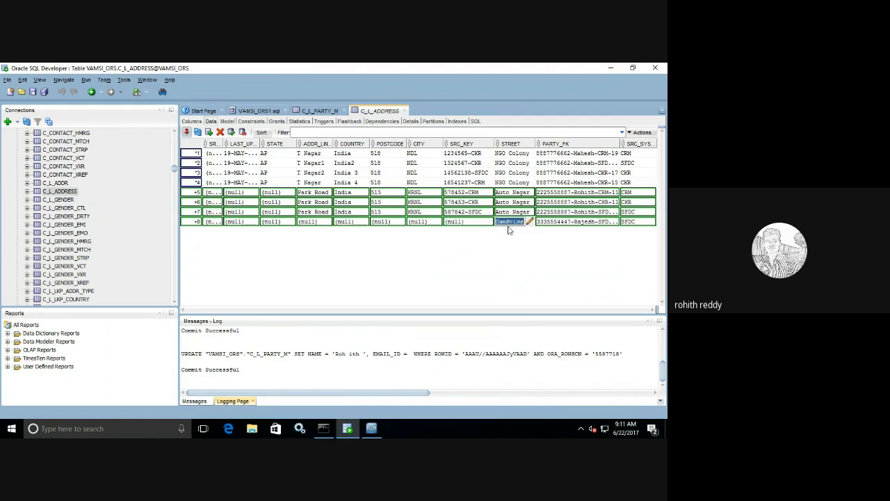
{"action": "double_click", "coordinate": [483, 221]}
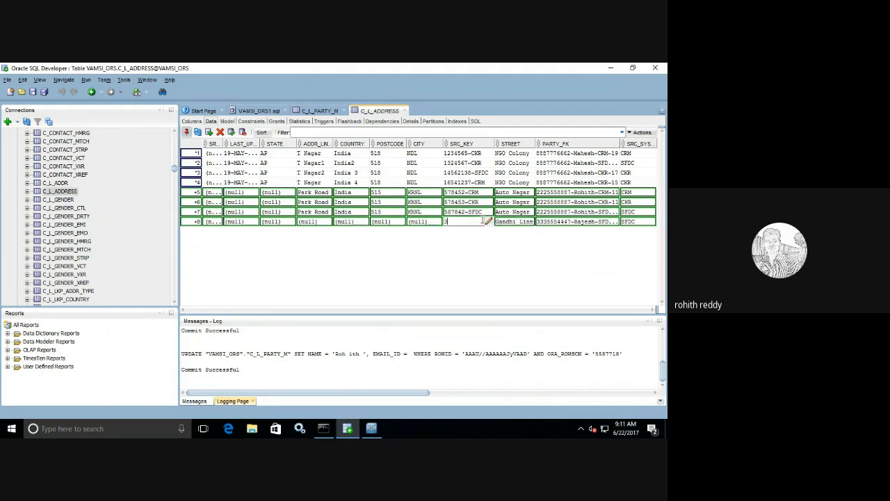
{"action": "type", "text": "354775-SFDC"}
Step: Fill the row's city ADN, postcode 516, country India and its address line
{"action": "left_click", "coordinate": [414, 221]}
{"action": "double_click", "coordinate": [413, 222]}
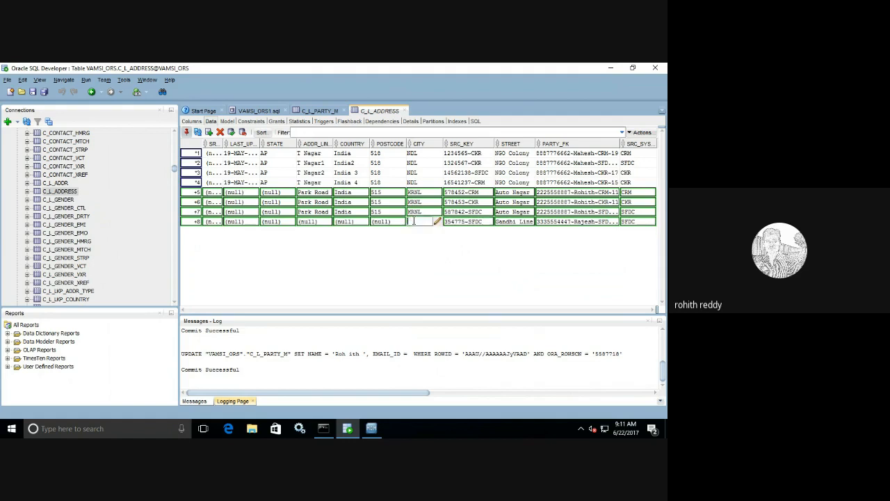
{"action": "type", "text": "AUN"}
{"action": "left_click", "coordinate": [383, 221]}
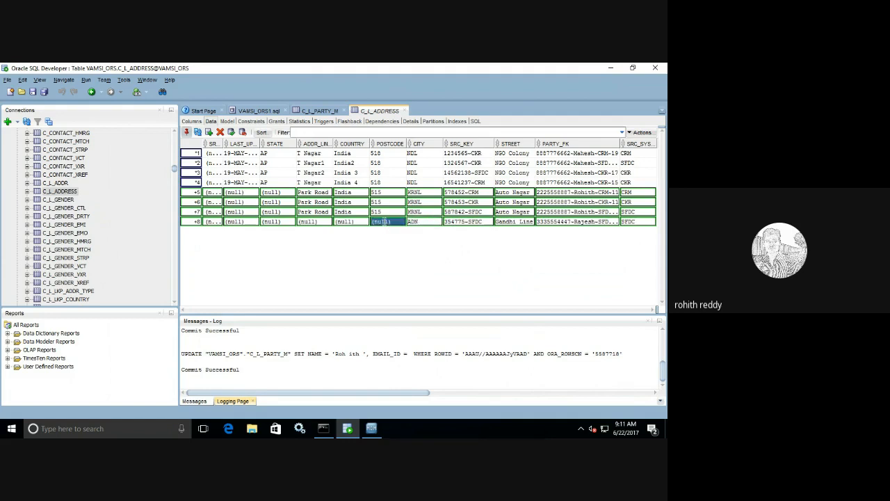
{"action": "double_click", "coordinate": [383, 221]}
{"action": "type", "text": "516"}
{"action": "left_click", "coordinate": [347, 221]}
{"action": "double_click", "coordinate": [347, 221]}
{"action": "type", "text": "India"}
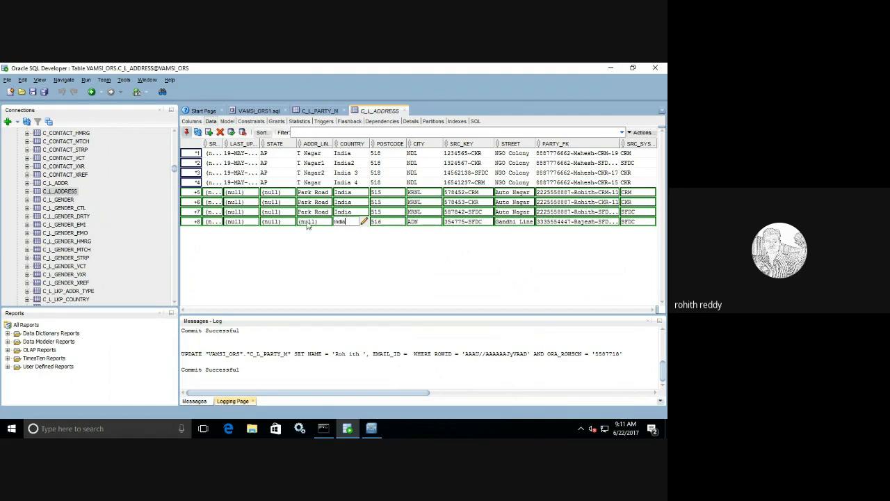
{"action": "left_click", "coordinate": [310, 221]}
{"action": "double_click", "coordinate": [310, 221]}
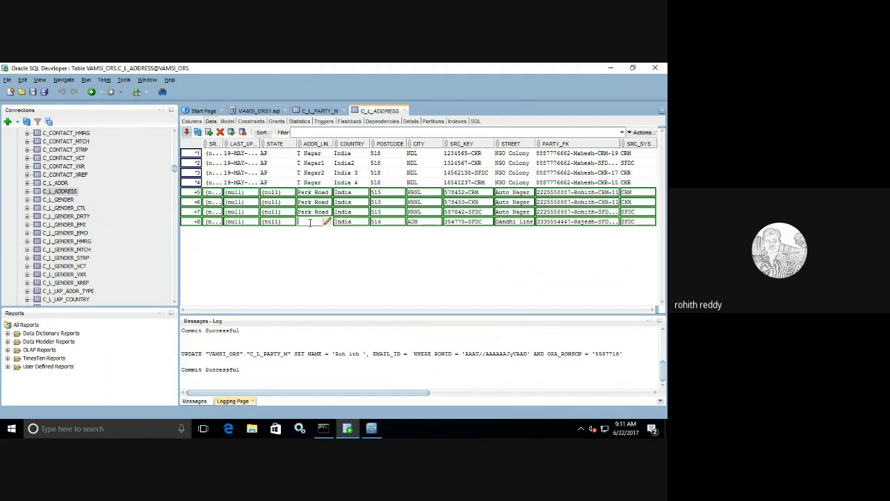
{"action": "type", "text": "8"}
{"action": "type", "text": "easnt"}
{"action": "type", "text": " Line"}
Step: Add row 9 to C_L_ADDRESS with the CRM-12 party's source key as PARTY_FK
{"action": "left_click", "coordinate": [209, 133]}
{"action": "left_click", "coordinate": [317, 111]}
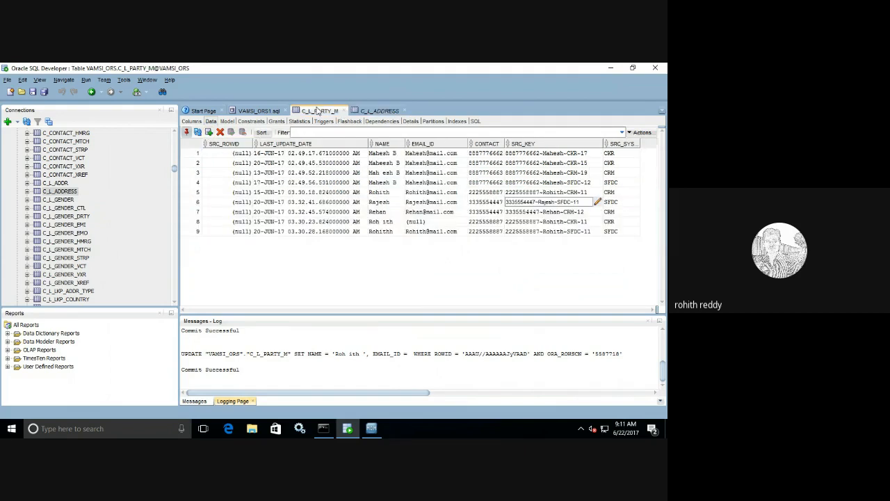
{"action": "double_click", "coordinate": [588, 213]}
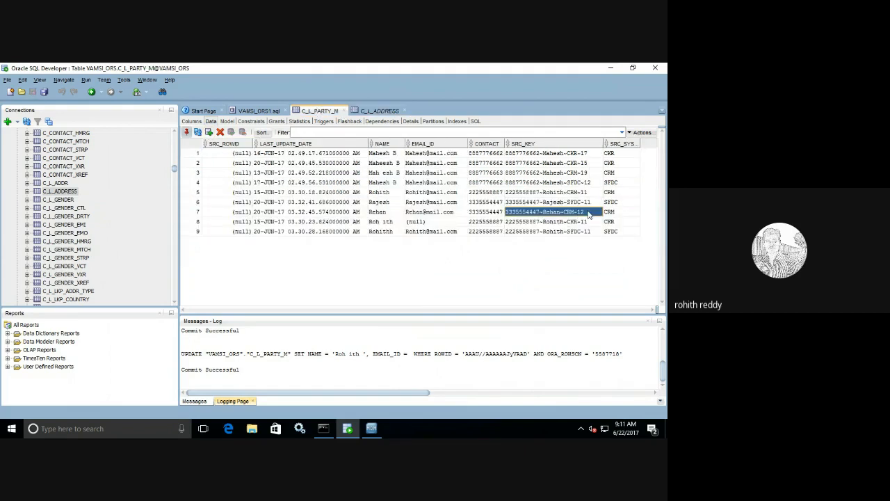
{"action": "left_click_drag", "start_coordinate": [578, 211], "coordinate": [499, 207]}
{"action": "key", "text": "ctrl+c"}
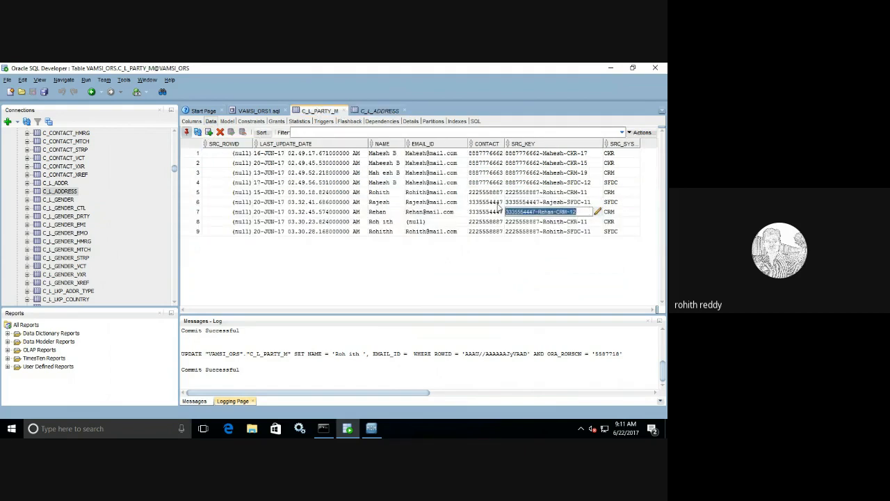
{"action": "left_click", "coordinate": [379, 110]}
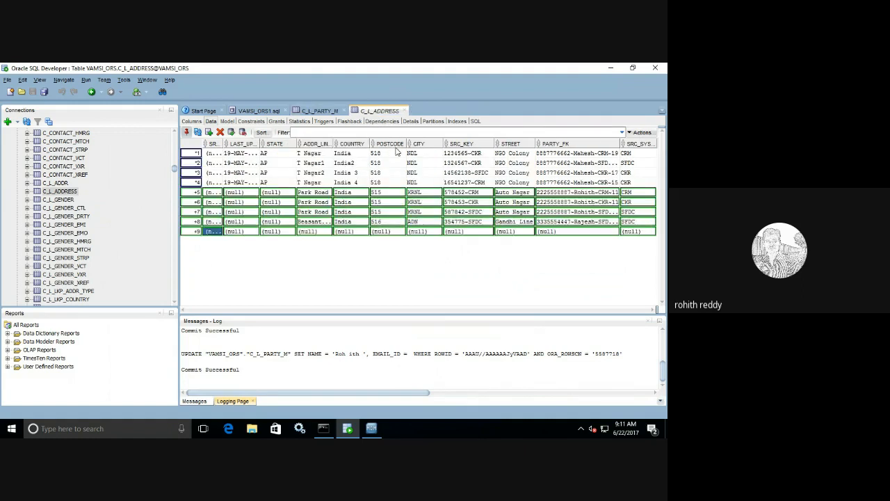
{"action": "double_click", "coordinate": [580, 231]}
{"action": "key", "text": "ctrl+v"}
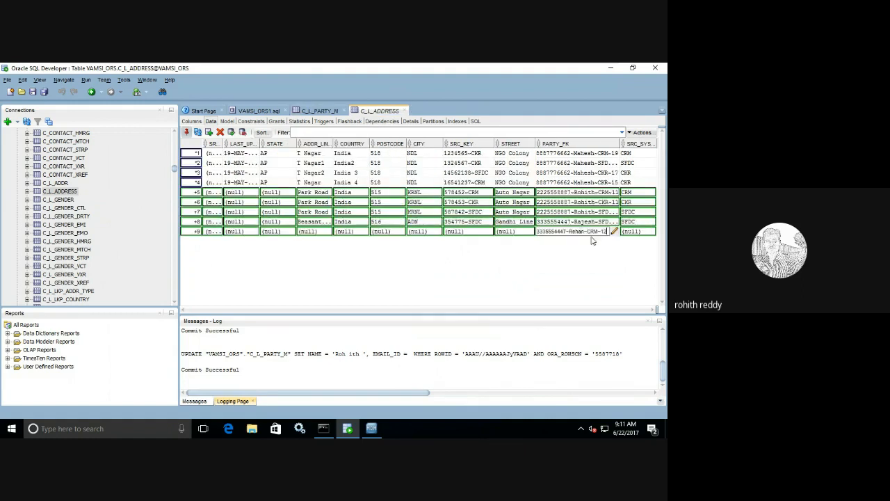
Step: Give row 9 source system CRM, street Gandhi Line copied from row 8, and source key 35774
{"action": "double_click", "coordinate": [632, 233]}
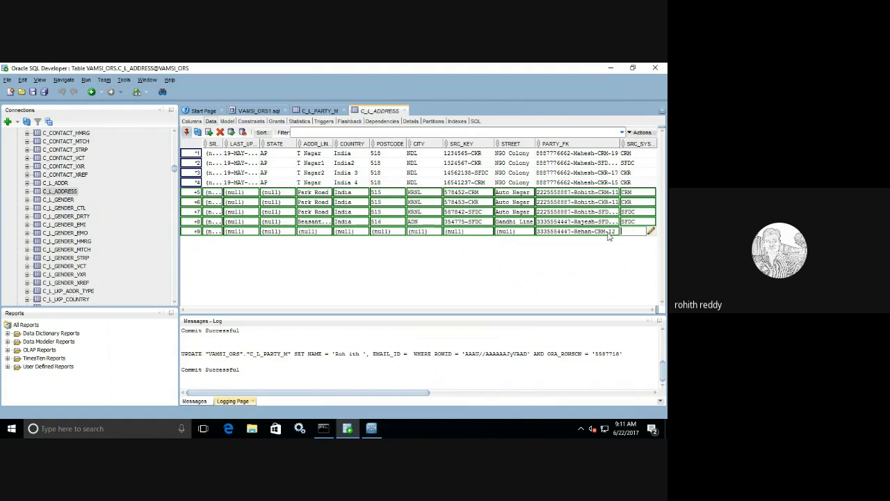
{"action": "type", "text": "CRM"}
{"action": "double_click", "coordinate": [516, 221]}
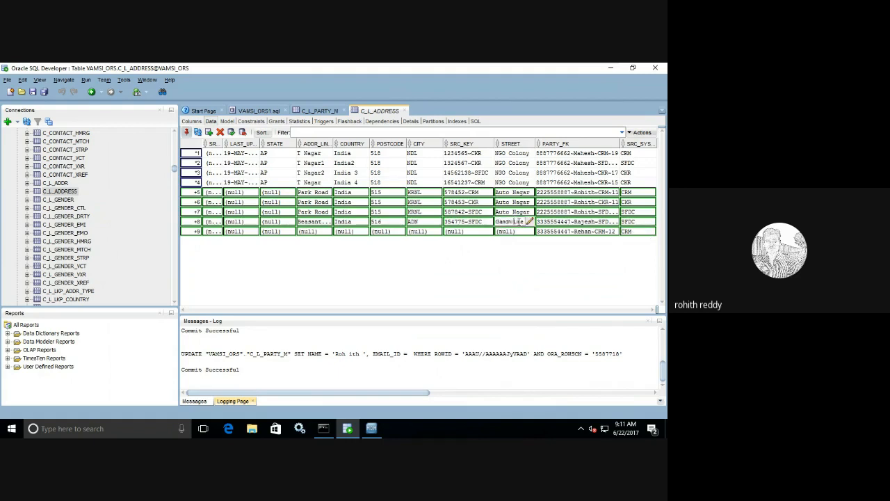
{"action": "key", "text": "ctrl+a"}
{"action": "key", "text": "ctrl+c"}
{"action": "left_click", "coordinate": [513, 232]}
{"action": "double_click", "coordinate": [513, 233]}
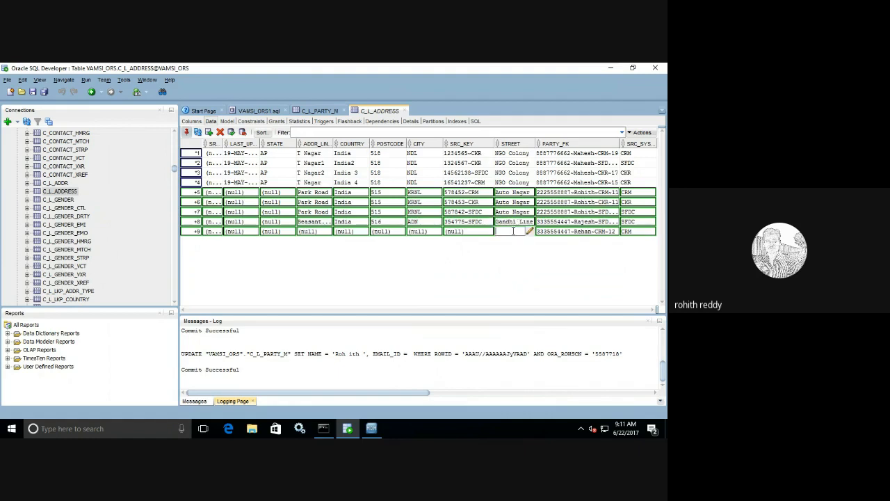
{"action": "key", "text": "ctrl+v"}
{"action": "double_click", "coordinate": [468, 230]}
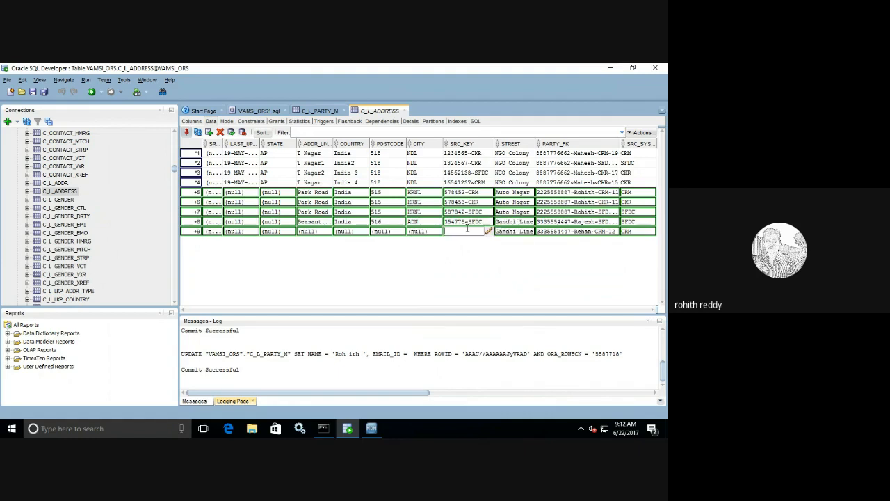
{"action": "type", "text": "35774-CRM"}
Step: Fill row 9's city ADN, postcode 516, country India and row 8's address line
{"action": "double_click", "coordinate": [416, 231]}
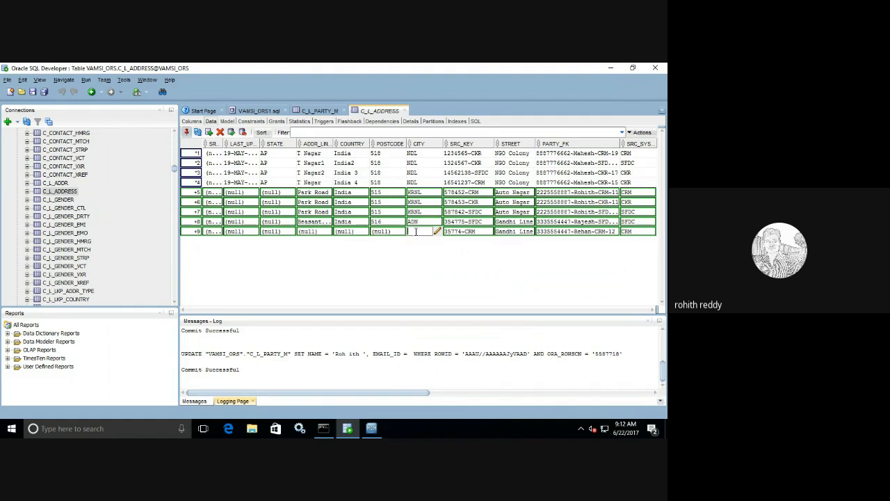
{"action": "type", "text": "ADN"}
{"action": "double_click", "coordinate": [391, 234]}
{"action": "type", "text": "516"}
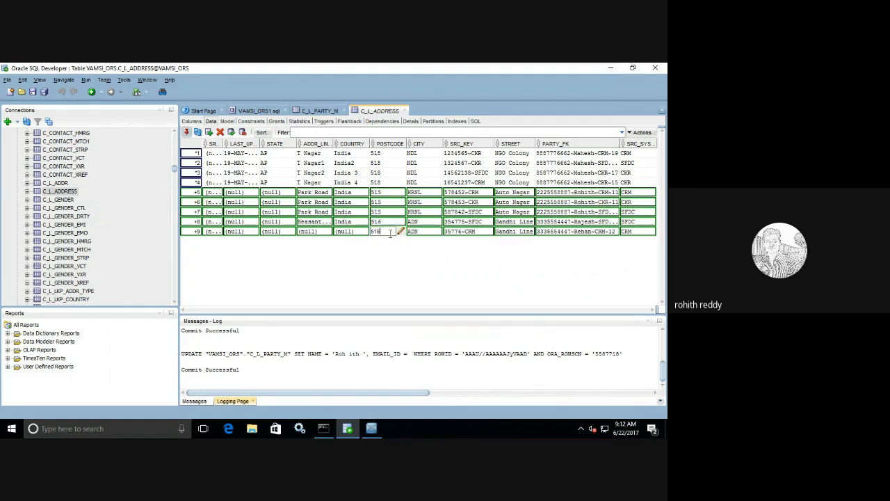
{"action": "double_click", "coordinate": [360, 231]}
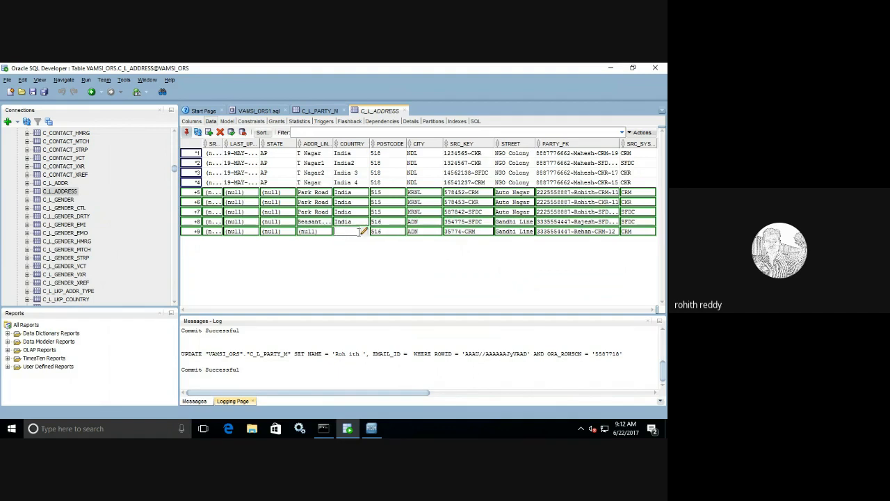
{"action": "type", "text": "India"}
{"action": "double_click", "coordinate": [310, 221]}
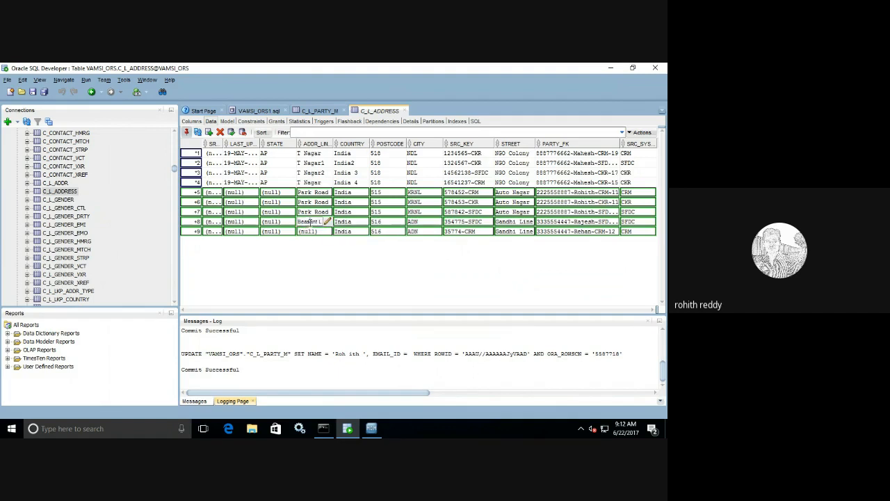
{"action": "double_click", "coordinate": [310, 232]}
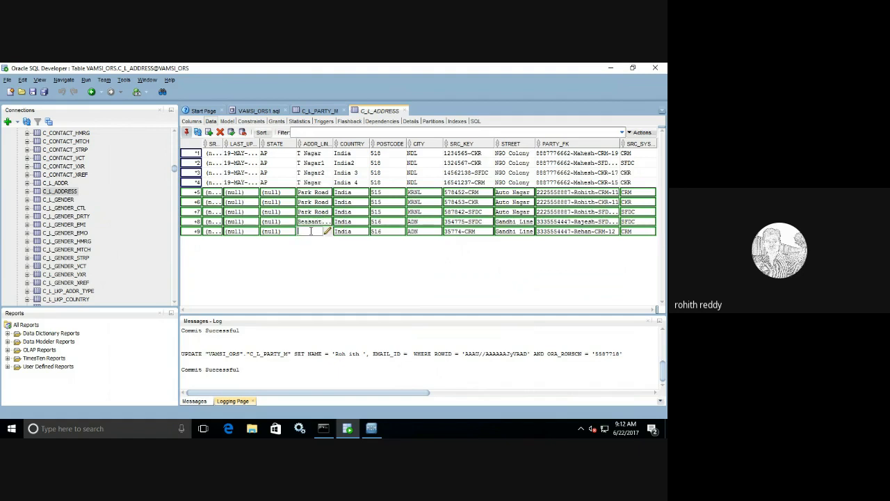
{"action": "key", "text": "ctrl+v"}
{"action": "double_click", "coordinate": [273, 192]}
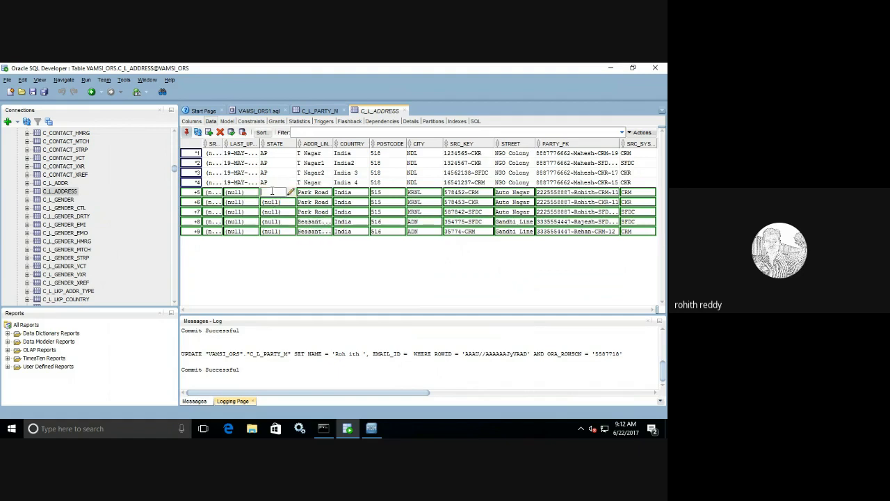
Step: Set the state to AP for the new address rows 5 through 9
{"action": "type", "text": "AP"}
{"action": "double_click", "coordinate": [271, 192]}
{"action": "key", "text": "ctrl+c"}
{"action": "double_click", "coordinate": [273, 202]}
{"action": "key", "text": "ctrl+v"}
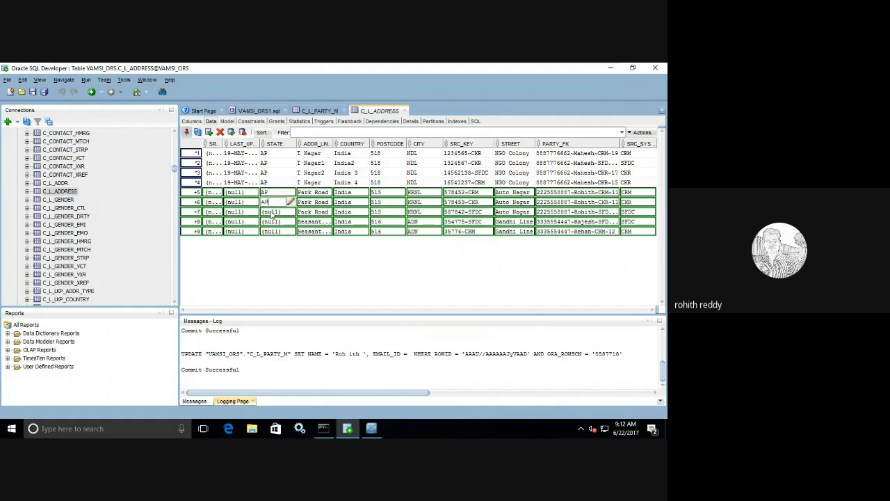
{"action": "double_click", "coordinate": [274, 210]}
{"action": "key", "text": "ctrl+v"}
{"action": "double_click", "coordinate": [268, 222]}
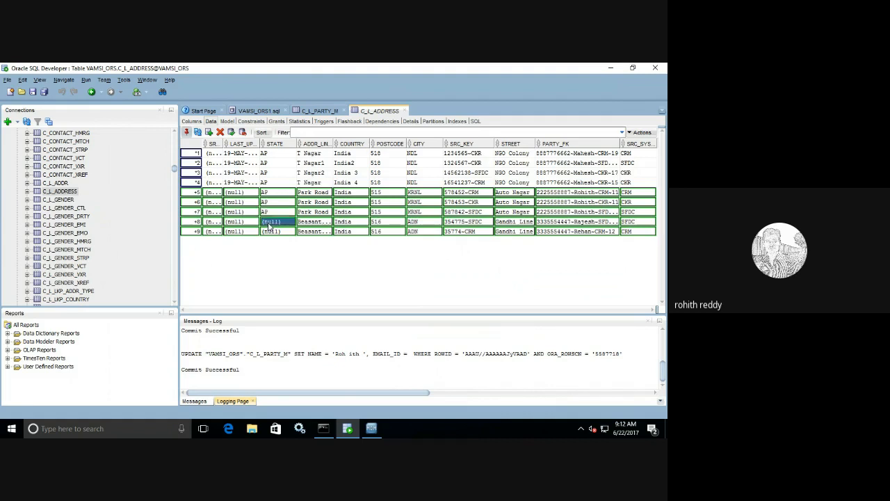
{"action": "key", "text": "ctrl+v"}
{"action": "double_click", "coordinate": [269, 231]}
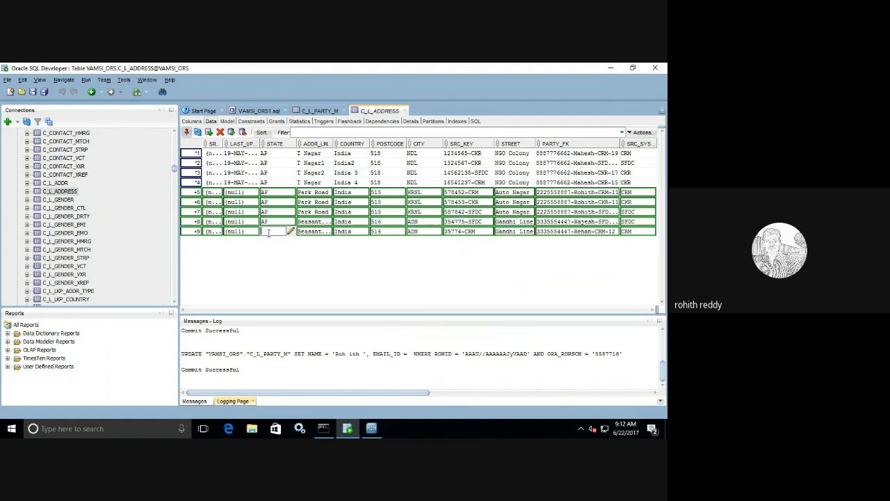
{"action": "key", "text": "ctrl+v"}
Step: Set the last-update date of rows 5–7 to 21 June
{"action": "double_click", "coordinate": [254, 191]}
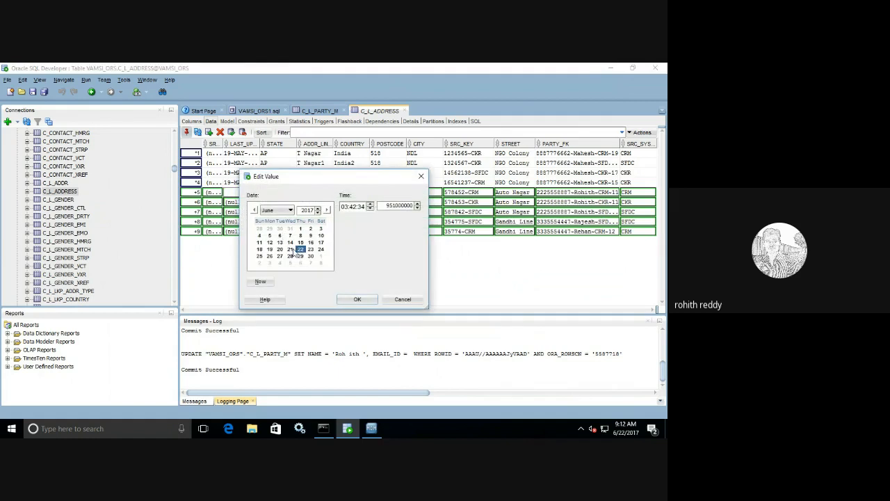
{"action": "left_click", "coordinate": [290, 249]}
{"action": "left_click", "coordinate": [354, 300]}
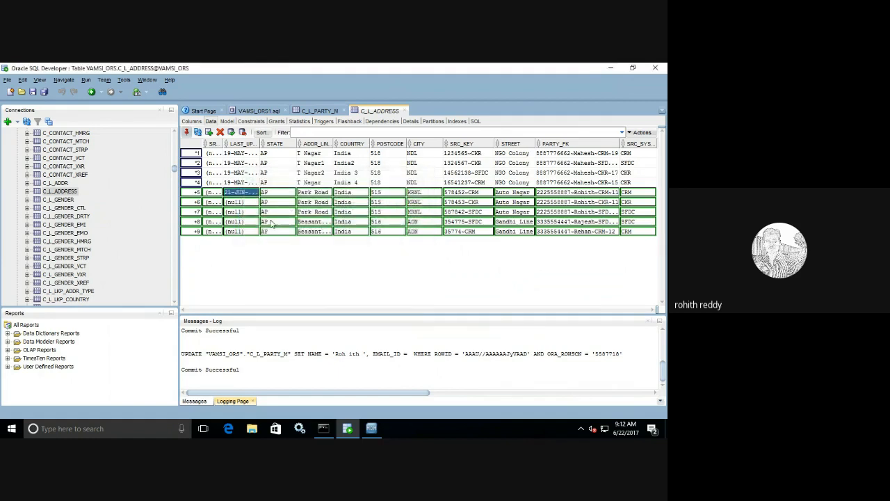
{"action": "double_click", "coordinate": [253, 192]}
{"action": "left_click", "coordinate": [290, 249]}
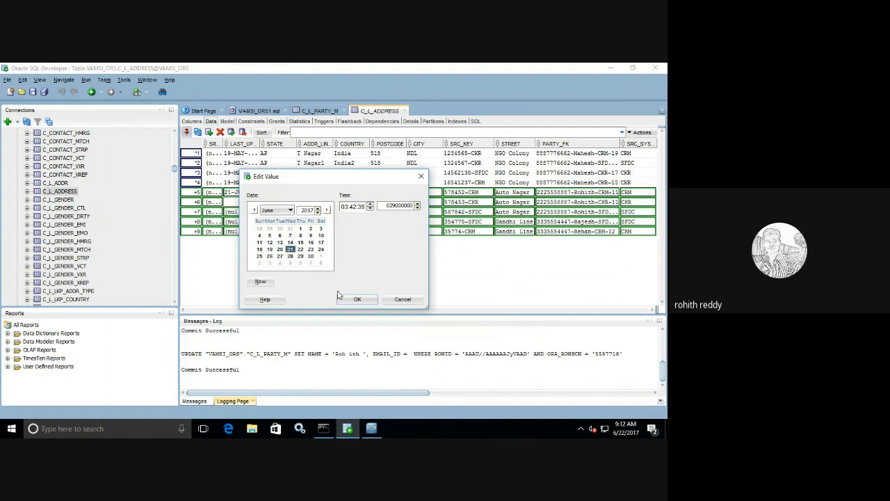
{"action": "left_click", "coordinate": [343, 299]}
{"action": "left_click", "coordinate": [235, 212]}
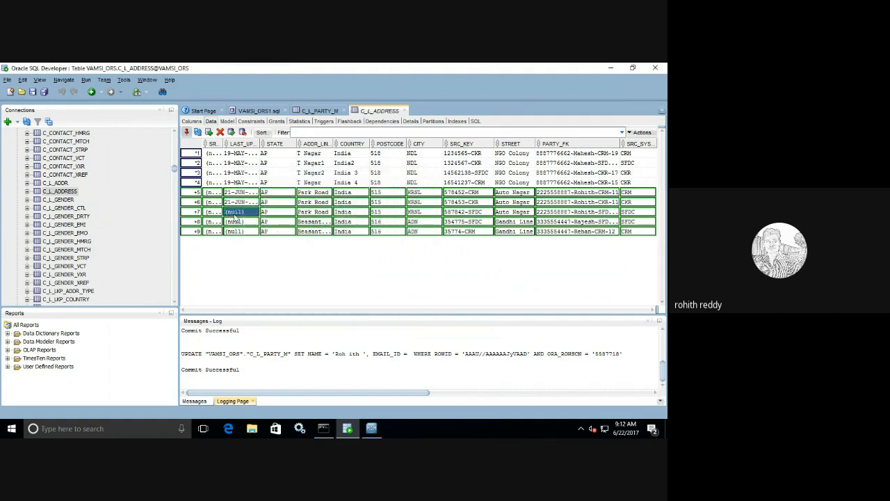
{"action": "double_click", "coordinate": [255, 218]}
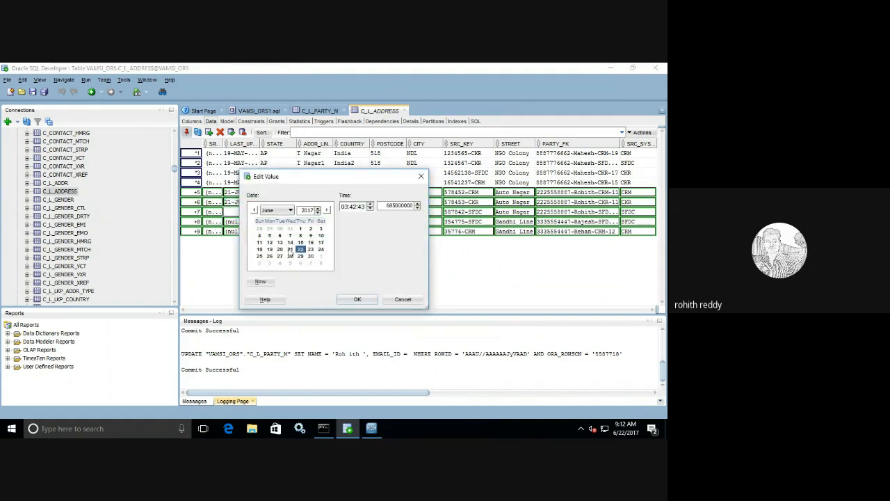
{"action": "left_click", "coordinate": [290, 249]}
{"action": "left_click", "coordinate": [338, 295]}
Step: Date rows 8 and 9 to 21 June and commit the new address rows with F11
{"action": "double_click", "coordinate": [250, 222]}
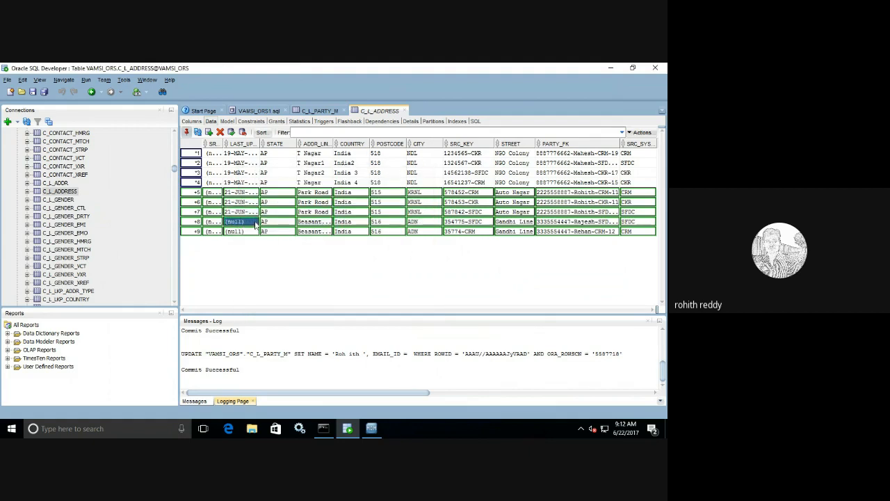
{"action": "left_click", "coordinate": [290, 249]}
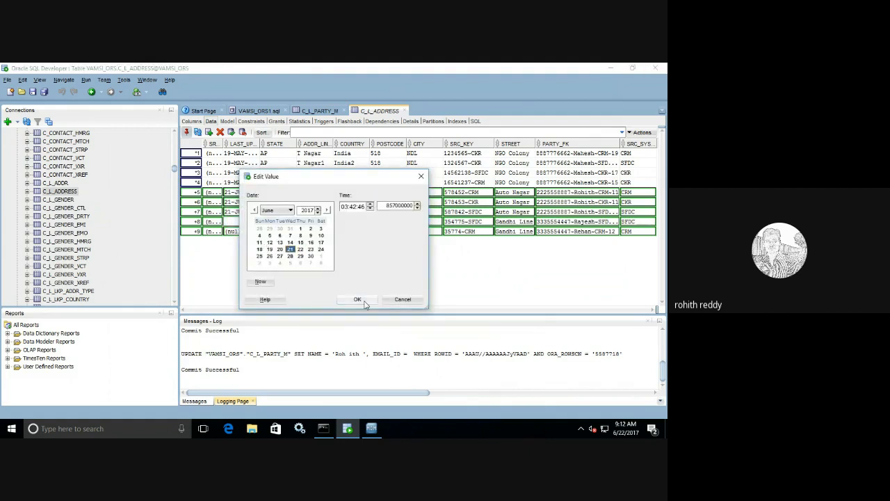
{"action": "left_click", "coordinate": [357, 299]}
{"action": "double_click", "coordinate": [250, 231]}
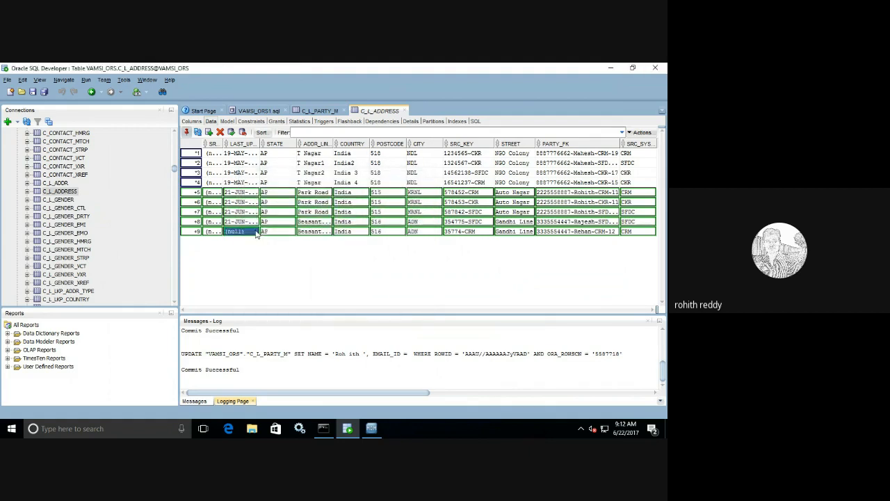
{"action": "left_click", "coordinate": [290, 249]}
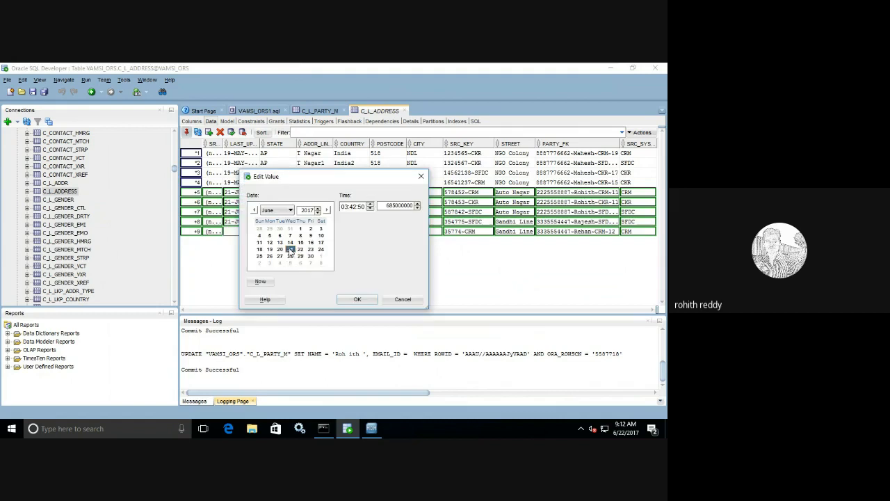
{"action": "left_click", "coordinate": [356, 299]}
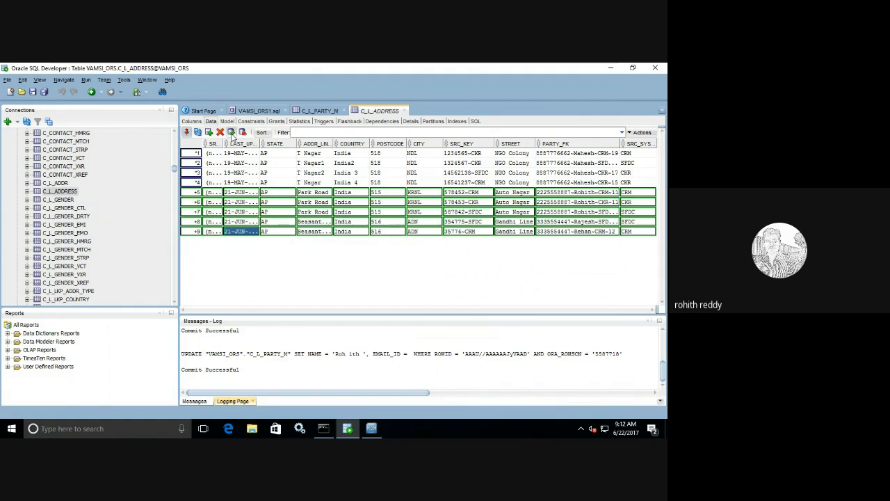
{"action": "key", "text": "F11"}
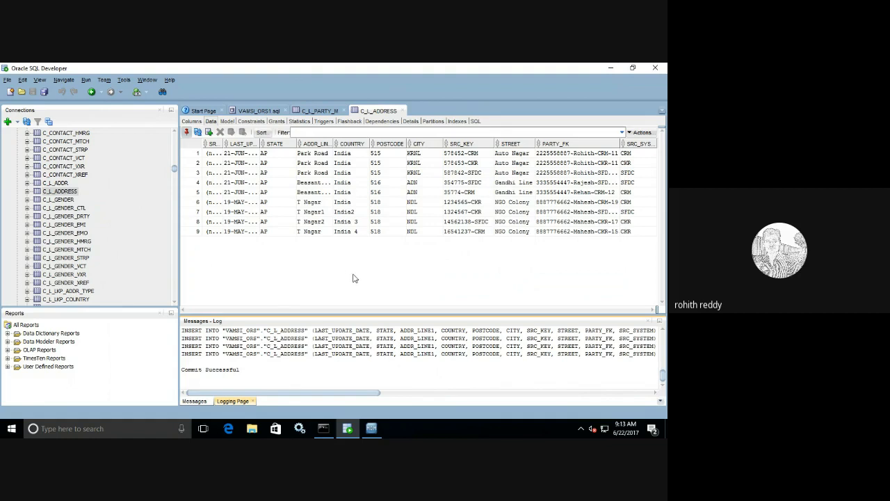
Step: Recheck the C_L_PARTY_M and C_L_ADDRESS data in SQL Developer, then return to the MDM Hub Console
{"action": "left_click", "coordinate": [373, 429]}
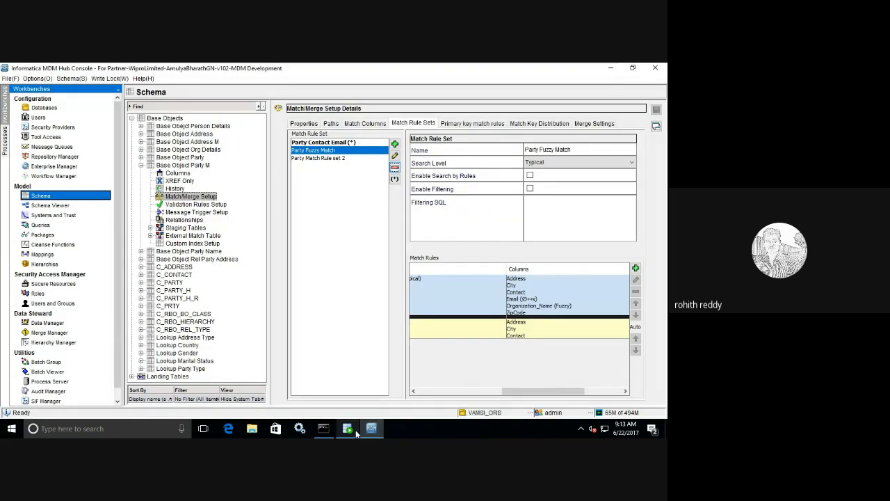
{"action": "left_click", "coordinate": [348, 429]}
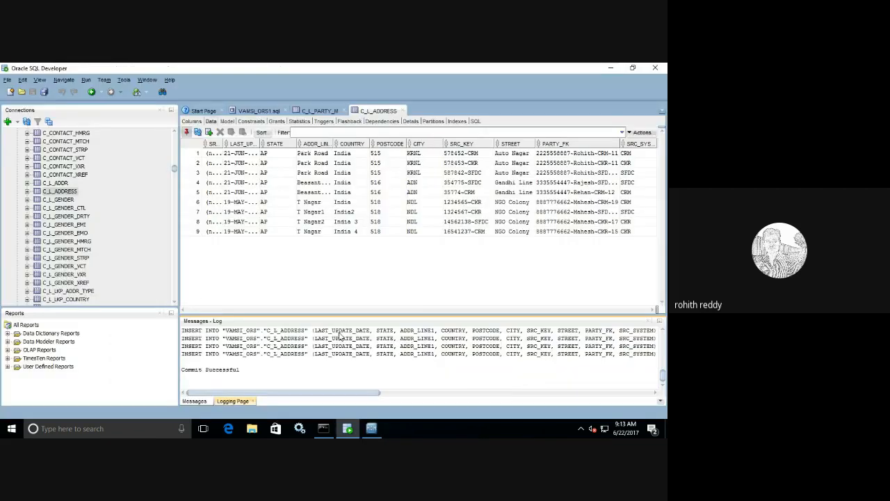
{"action": "left_click", "coordinate": [319, 111]}
{"action": "left_click", "coordinate": [375, 110]}
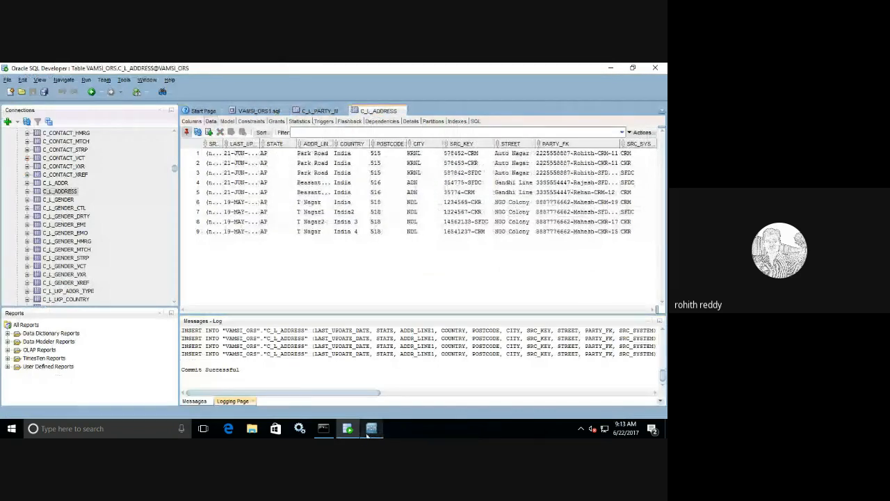
{"action": "left_click", "coordinate": [370, 429]}
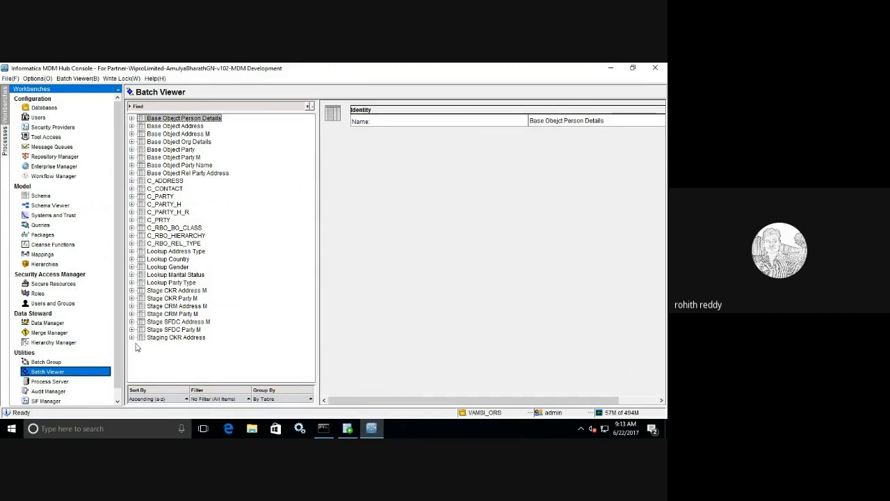
Step: Execute the Map Stage SFDC Party M batch under Stage SFDC Party M > Stage
{"action": "left_click", "coordinate": [132, 329]}
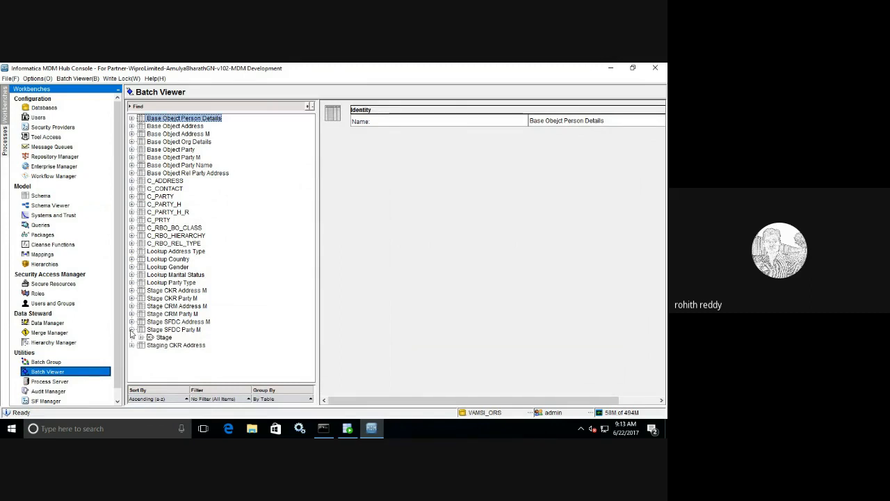
{"action": "left_click", "coordinate": [140, 337]}
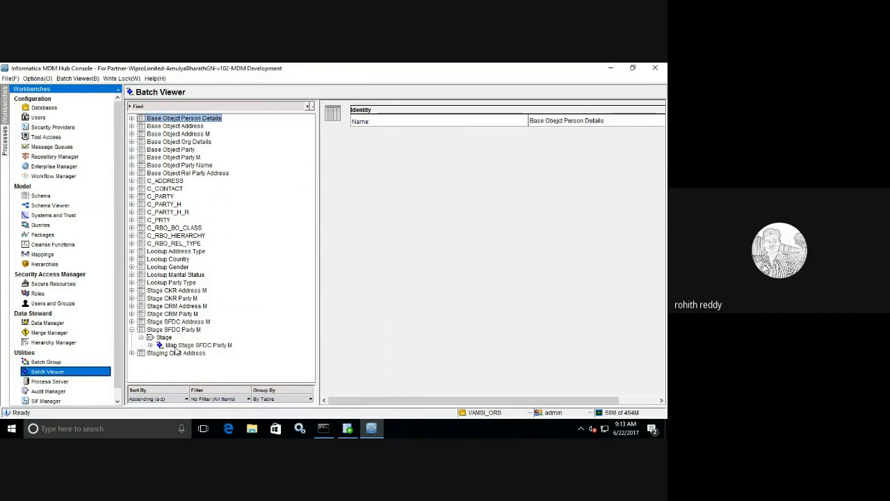
{"action": "left_click", "coordinate": [176, 347]}
{"action": "left_click", "coordinate": [584, 158]}
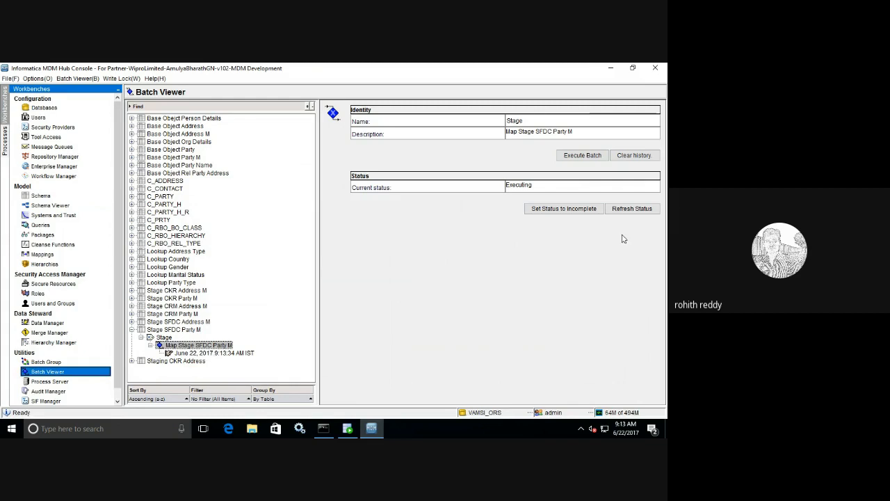
Step: Refresh the status until the run shows completed with 3 records inserted, 0 rejected
{"action": "left_click", "coordinate": [624, 210]}
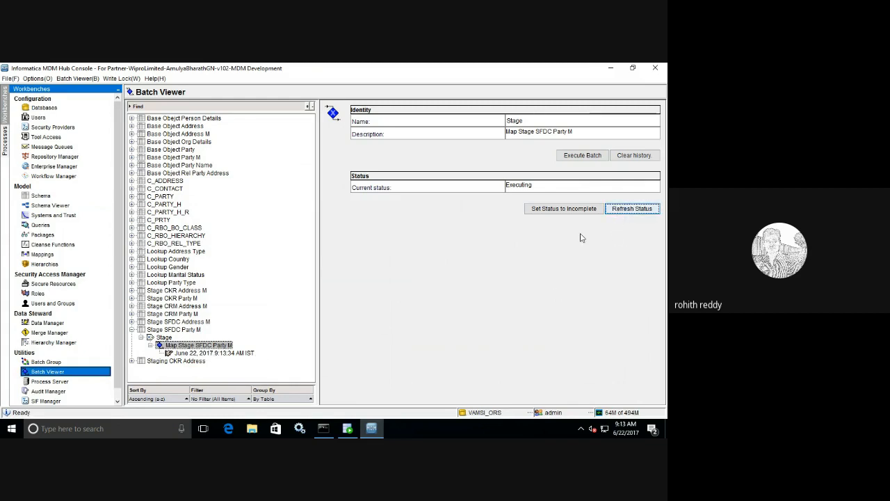
{"action": "left_click", "coordinate": [626, 210]}
{"action": "left_click", "coordinate": [624, 209]}
{"action": "left_click", "coordinate": [632, 210]}
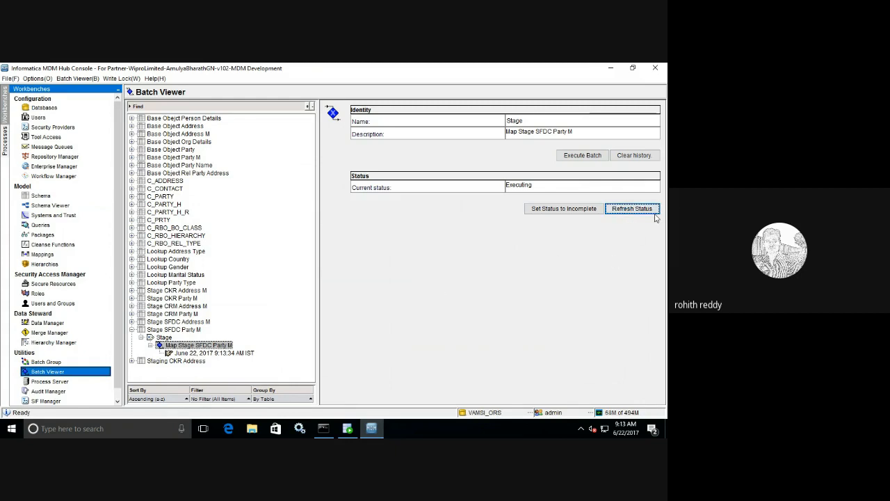
{"action": "left_click", "coordinate": [243, 357]}
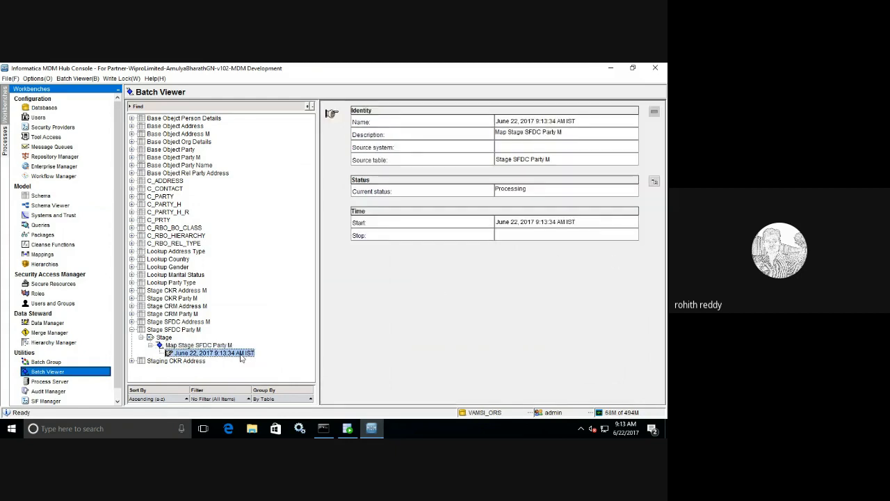
{"action": "left_click", "coordinate": [228, 346]}
{"action": "left_click", "coordinate": [654, 210]}
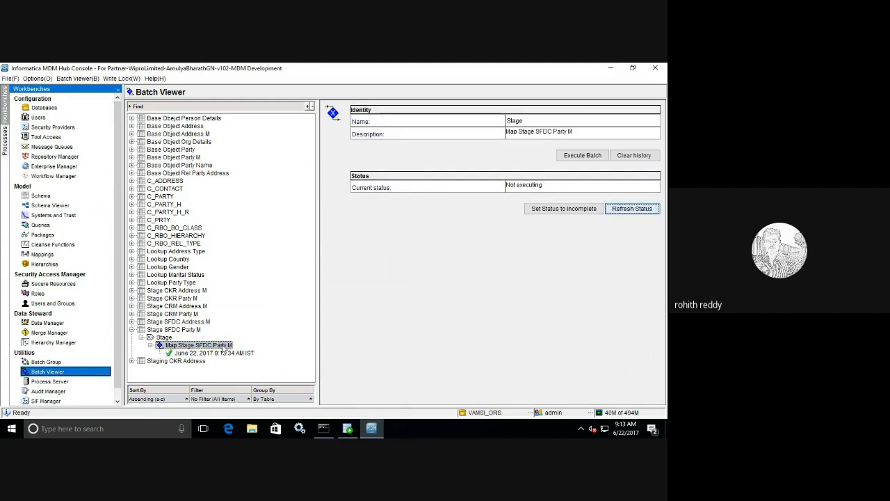
{"action": "left_click", "coordinate": [212, 354]}
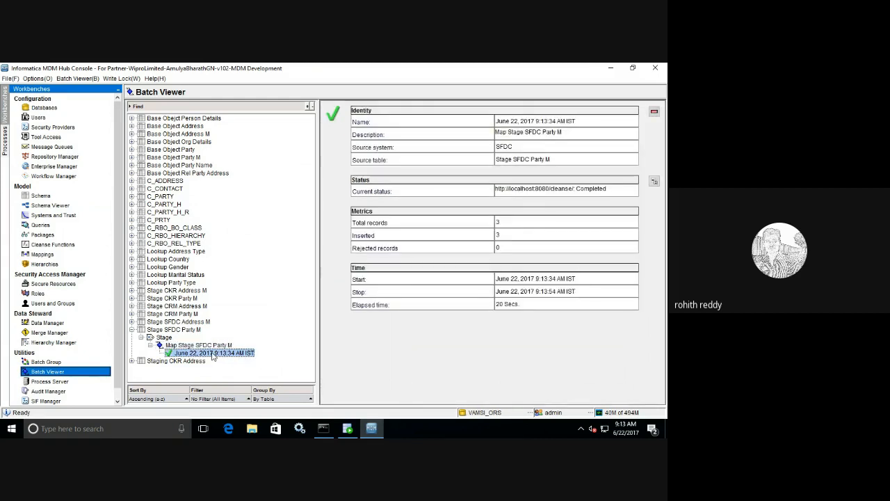
{"action": "left_click", "coordinate": [132, 361]}
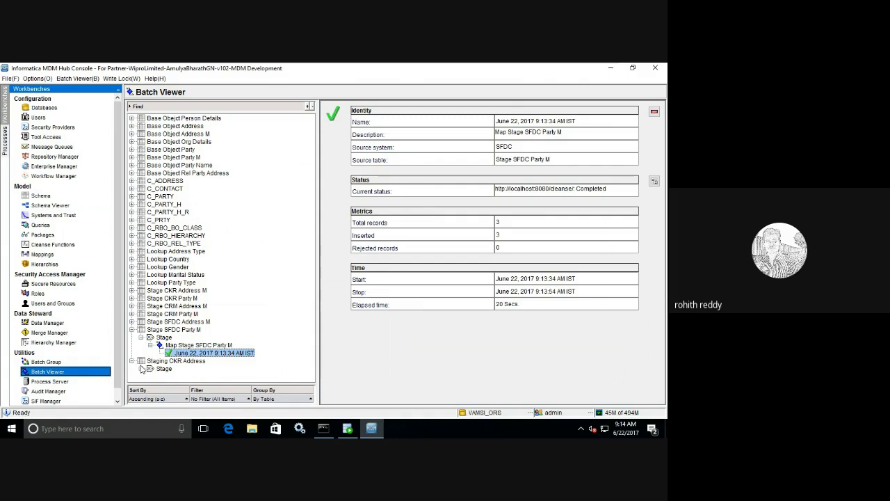
Step: Run the Map CKR Address stage batch under Staging CKR Address
{"action": "left_click", "coordinate": [142, 368]}
{"action": "left_click", "coordinate": [174, 377]}
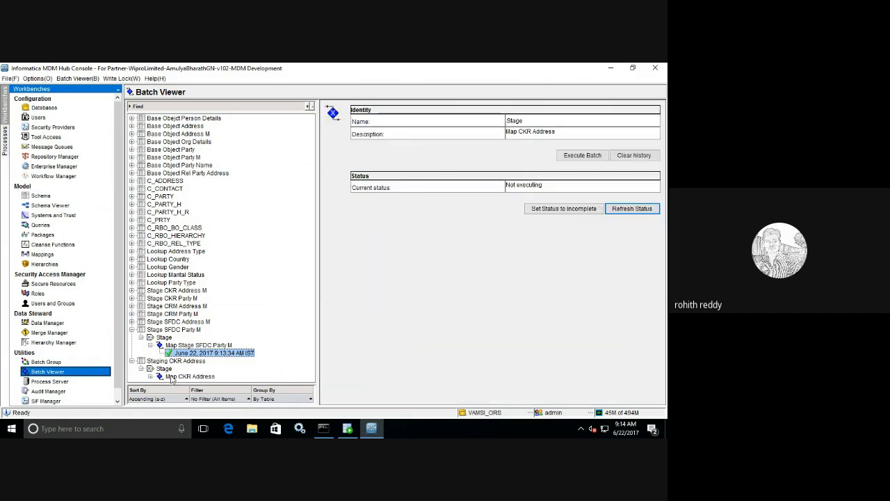
{"action": "left_click", "coordinate": [570, 156]}
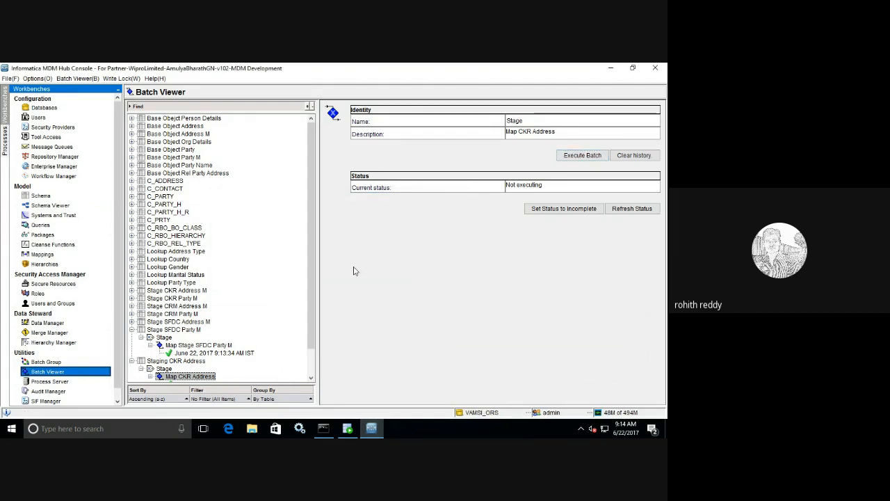
{"action": "left_click_drag", "start_coordinate": [312, 284], "coordinate": [308, 323]}
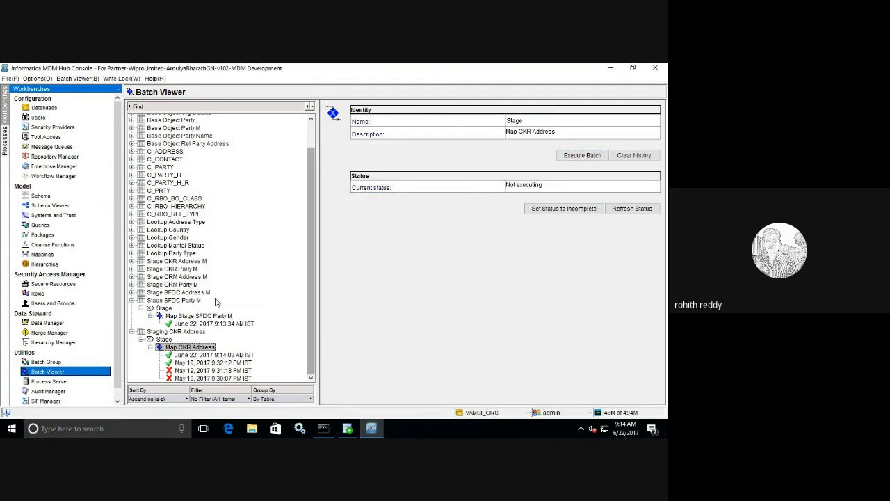
Step: Run the Map Stage SFDC Address M batch and confirm it inserted 3 records
{"action": "left_click", "coordinate": [132, 292]}
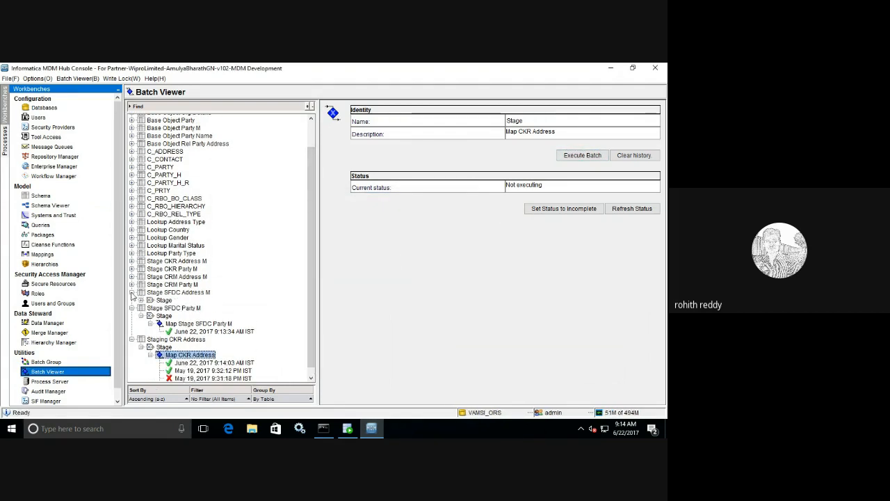
{"action": "left_click", "coordinate": [141, 299]}
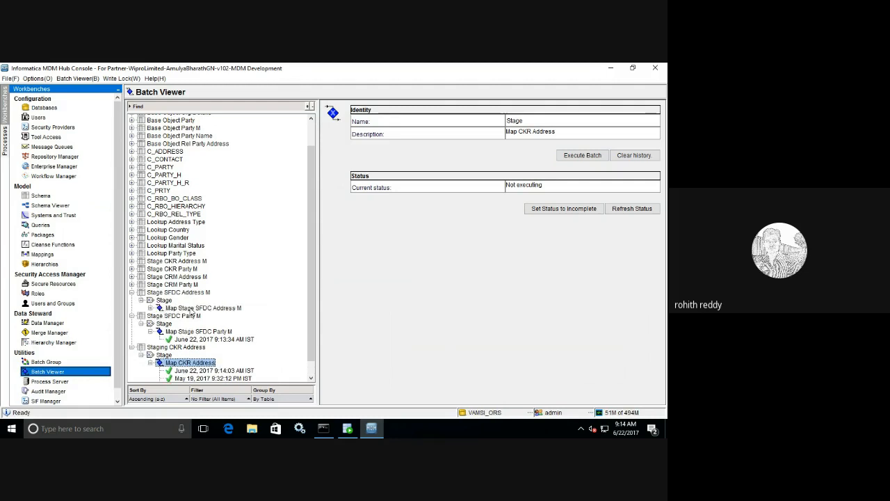
{"action": "left_click", "coordinate": [190, 309]}
{"action": "left_click", "coordinate": [593, 156]}
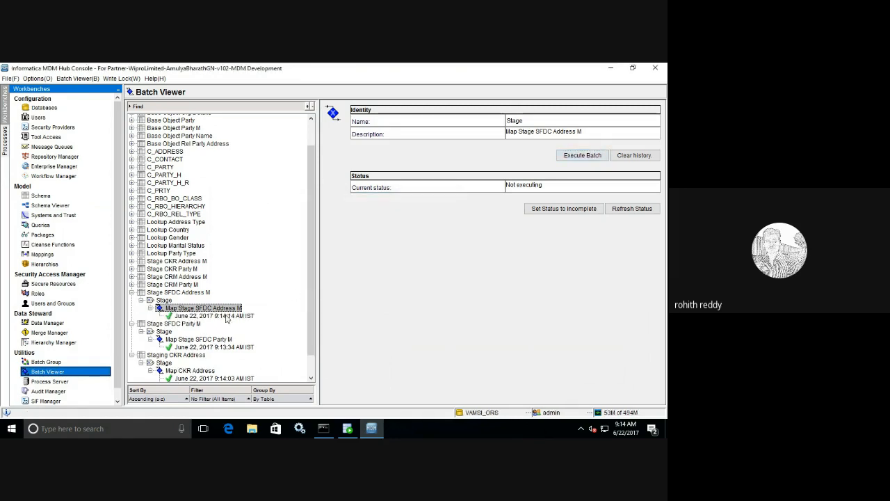
{"action": "left_click", "coordinate": [226, 317]}
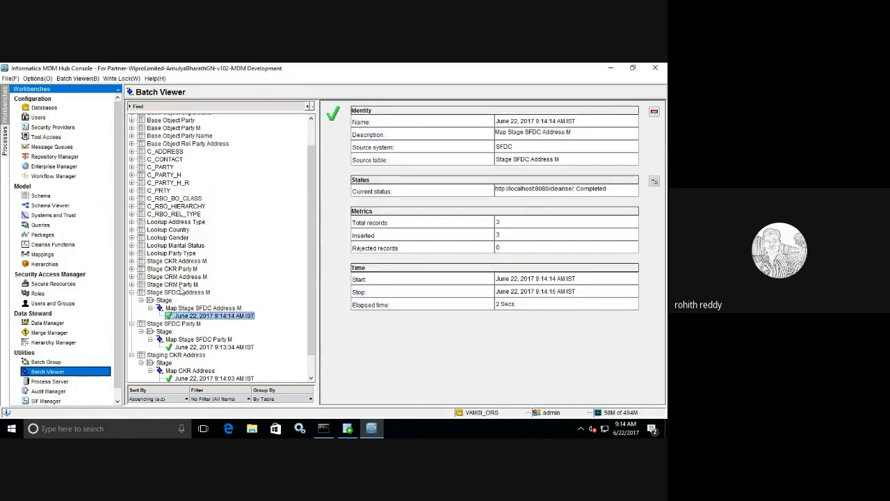
{"action": "left_click", "coordinate": [143, 286]}
{"action": "left_click", "coordinate": [132, 285]}
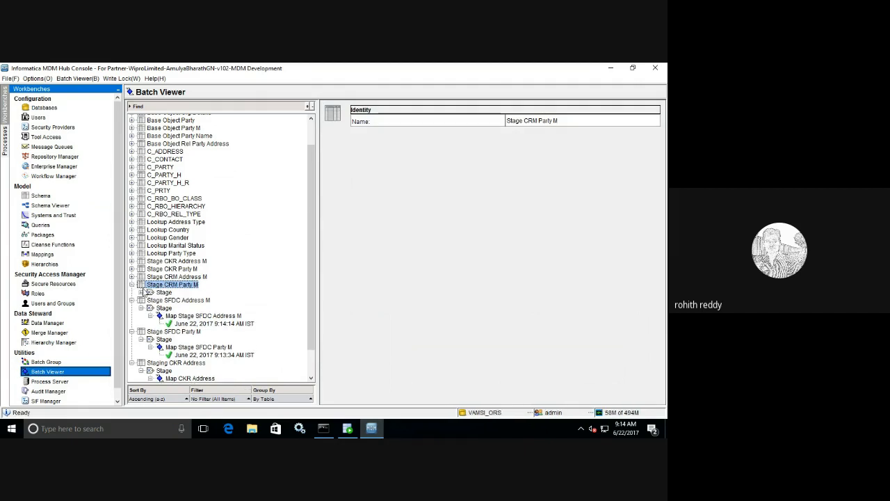
Step: Run the Map Stage CRM Party M stage batch
{"action": "left_click", "coordinate": [162, 293]}
{"action": "left_click", "coordinate": [142, 293]}
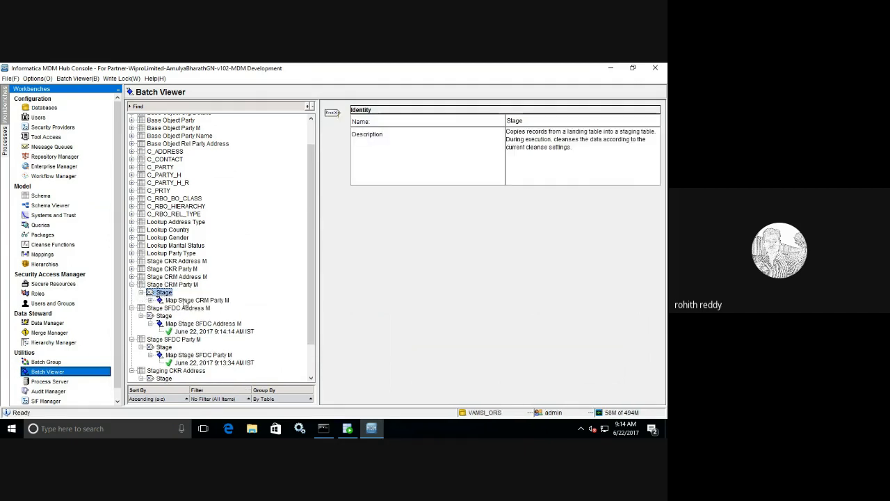
{"action": "left_click", "coordinate": [185, 301]}
{"action": "left_click", "coordinate": [583, 155]}
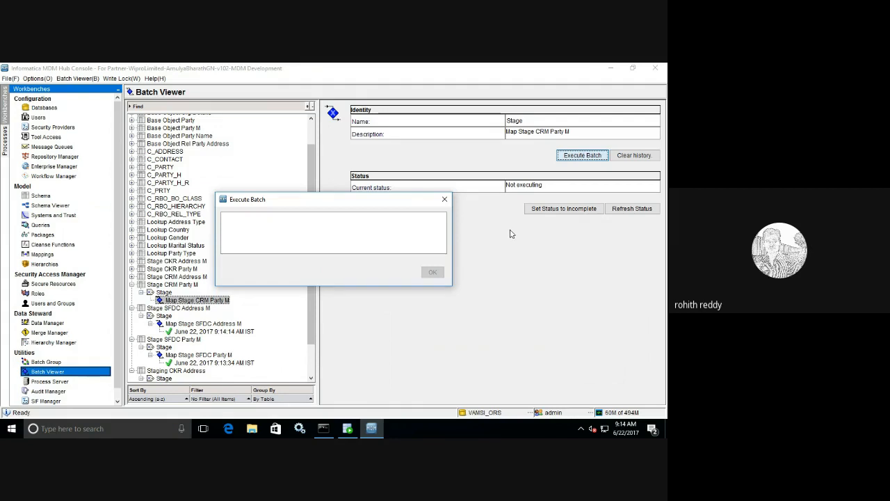
Step: Run the Stage CRM Address M stage batch
{"action": "left_click", "coordinate": [131, 276]}
{"action": "double_click", "coordinate": [161, 285]}
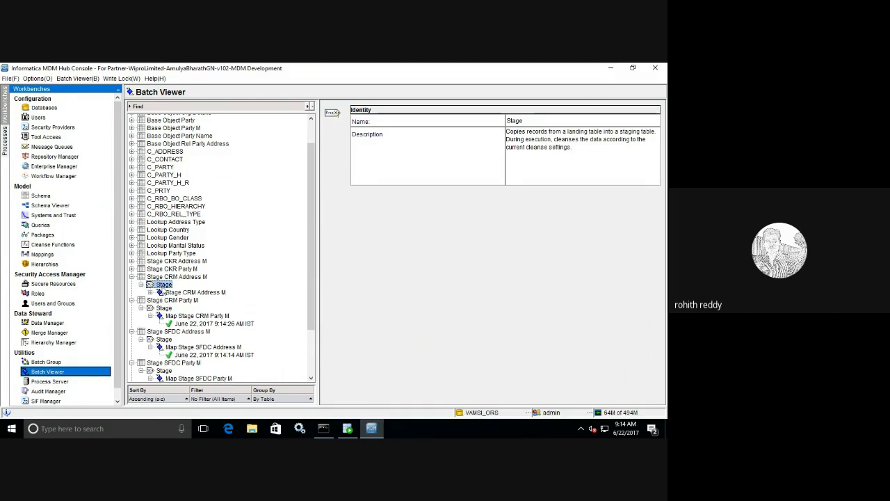
{"action": "left_click", "coordinate": [175, 292]}
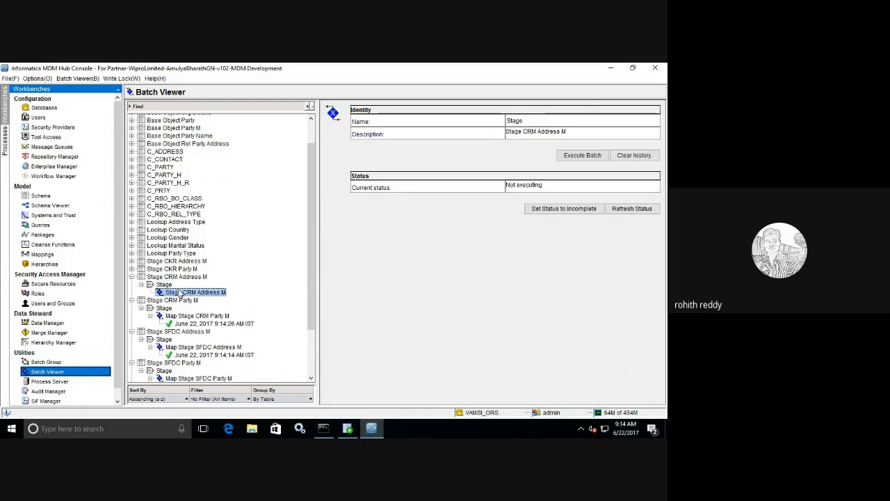
{"action": "left_click", "coordinate": [575, 159]}
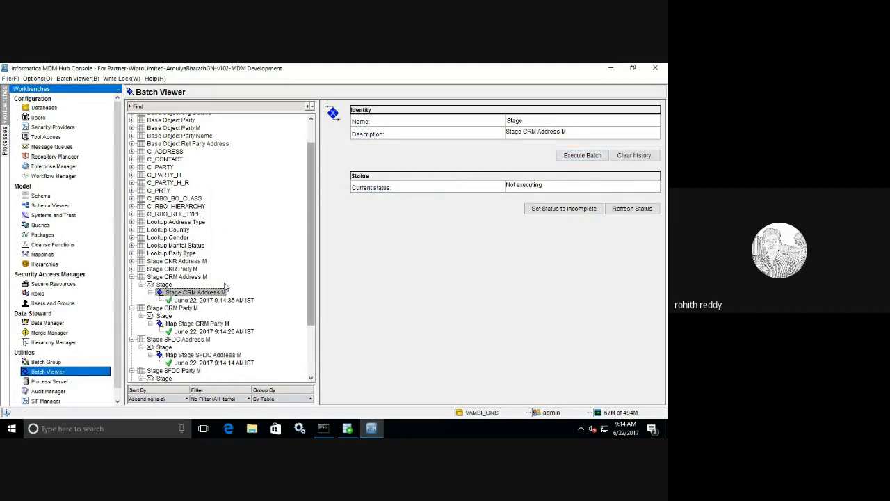
Step: Select the Map Stage CKR Party M job and show its past runs
{"action": "left_click", "coordinate": [132, 268]}
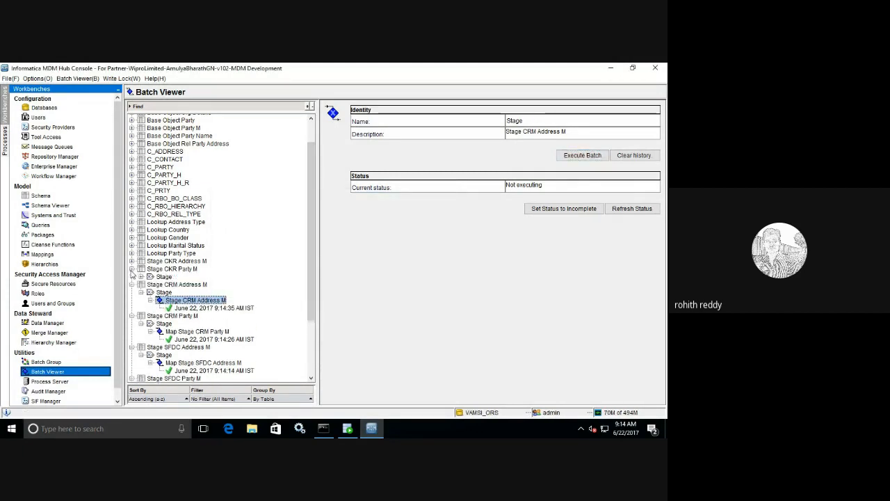
{"action": "left_click", "coordinate": [141, 276]}
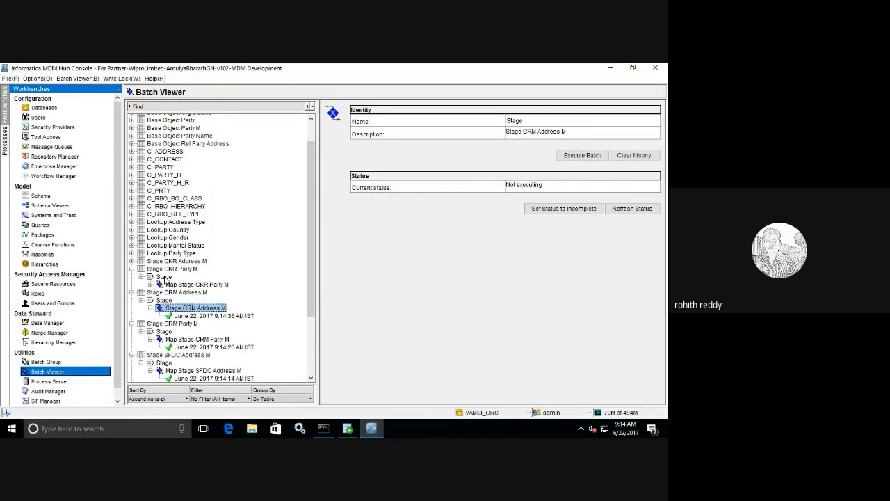
{"action": "left_click", "coordinate": [157, 285]}
{"action": "left_click", "coordinate": [151, 284]}
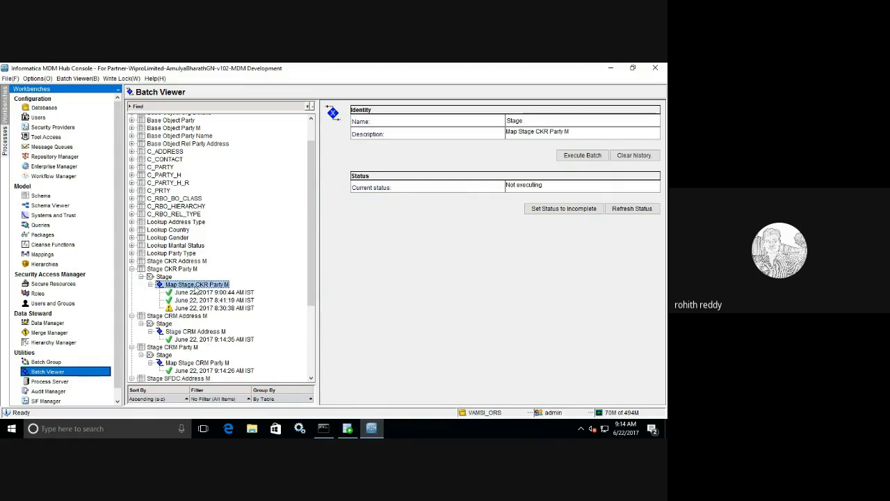
Step: Run the CKR Party M and CKR Address M stage batches, checking each run's results
{"action": "left_click", "coordinate": [589, 158]}
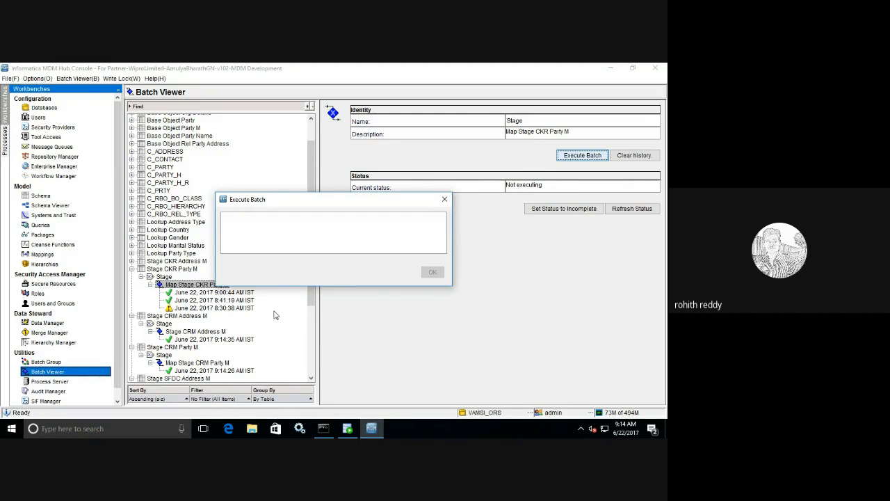
{"action": "left_click", "coordinate": [231, 293]}
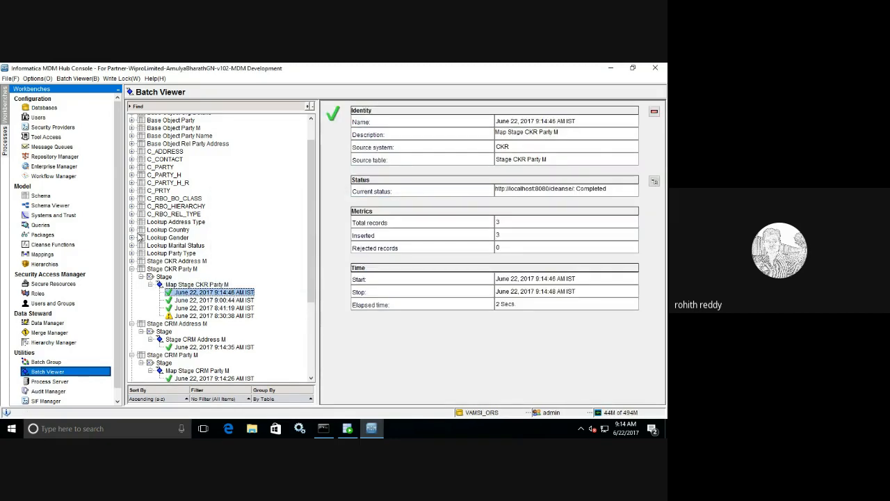
{"action": "left_click", "coordinate": [131, 261]}
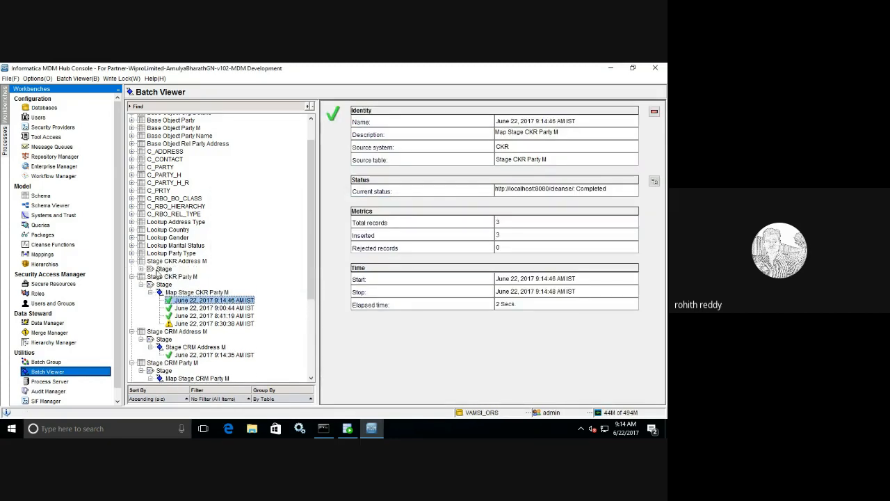
{"action": "left_click", "coordinate": [141, 269]}
{"action": "left_click", "coordinate": [184, 277]}
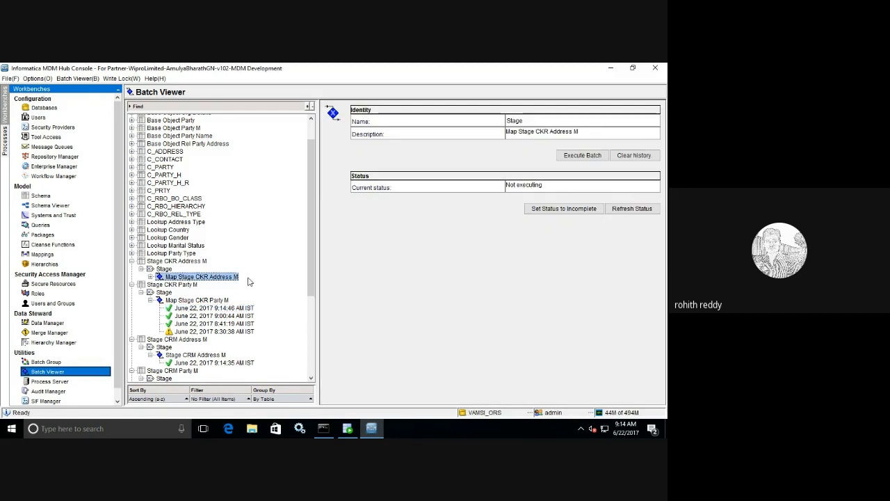
{"action": "left_click", "coordinate": [573, 156]}
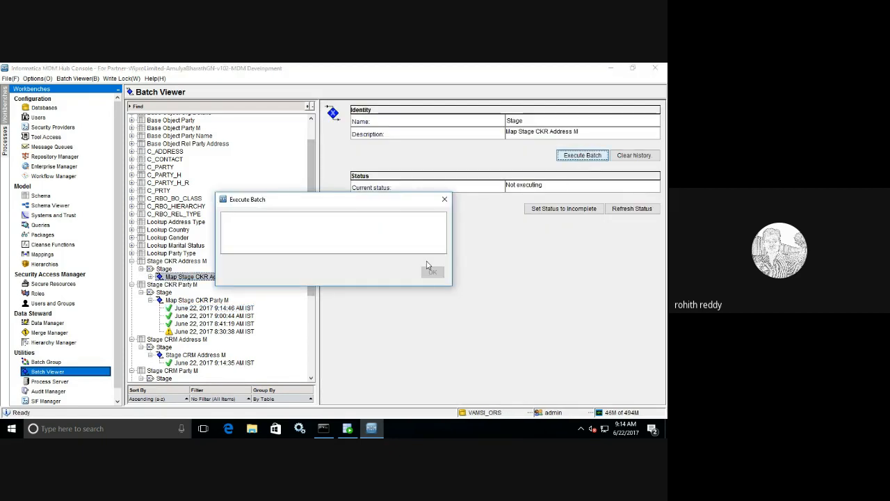
{"action": "left_click", "coordinate": [429, 267]}
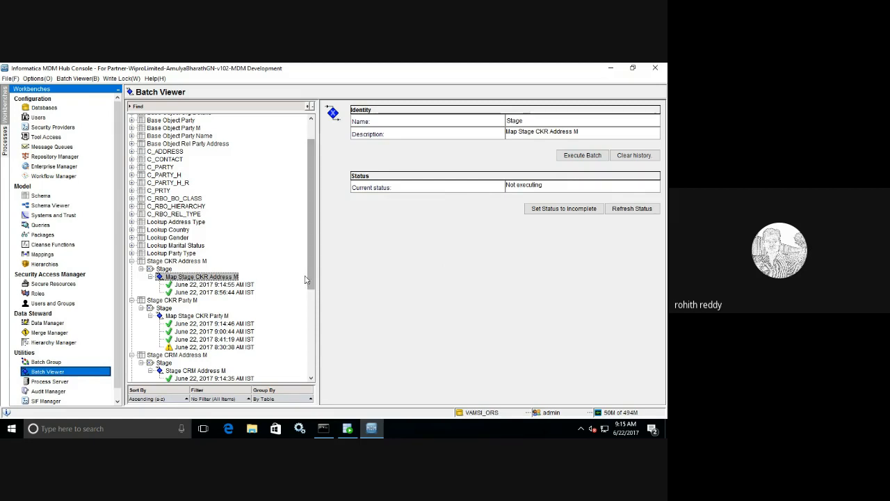
{"action": "left_click", "coordinate": [223, 285]}
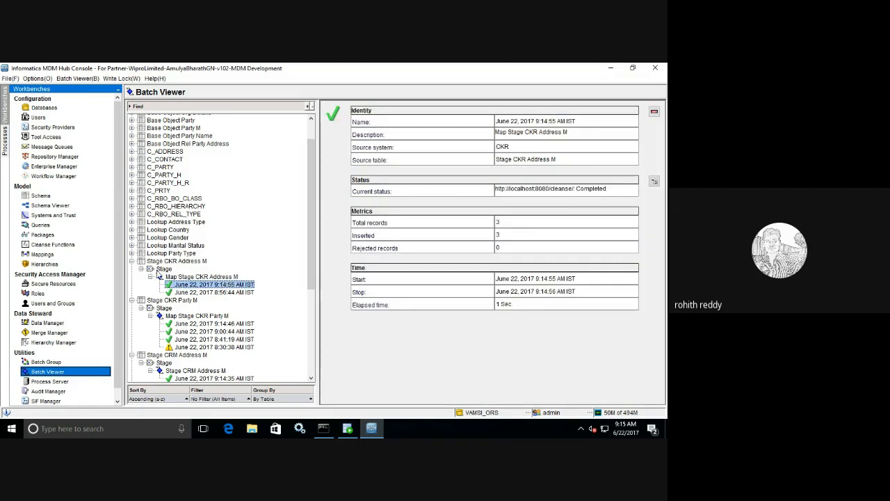
Step: Collapse all the Stage and Staging branches in the Batch Viewer tree
{"action": "left_click", "coordinate": [133, 261]}
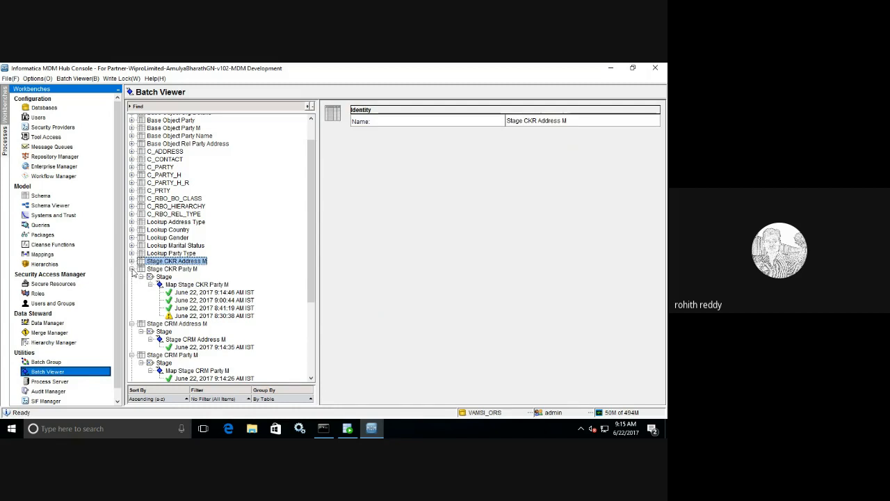
{"action": "left_click", "coordinate": [132, 269]}
{"action": "left_click", "coordinate": [132, 277]}
{"action": "left_click", "coordinate": [132, 284]}
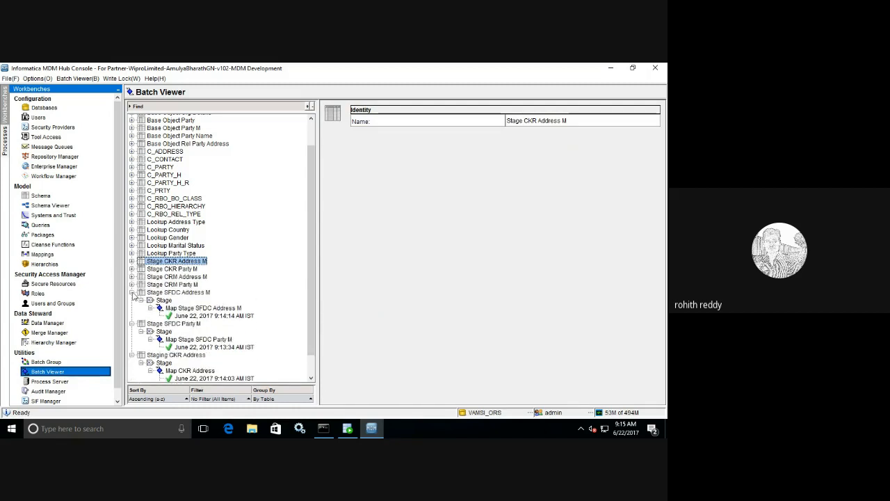
{"action": "left_click", "coordinate": [132, 292]}
{"action": "left_click", "coordinate": [132, 299]}
{"action": "left_click", "coordinate": [133, 331]}
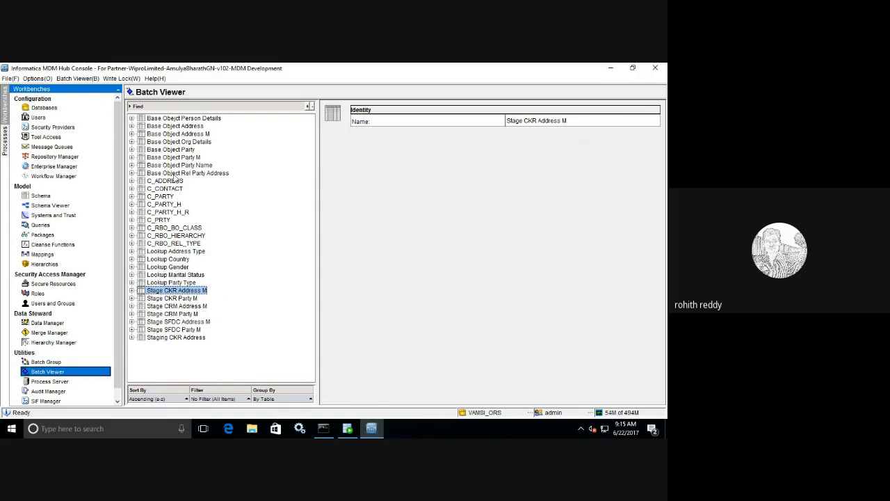
{"action": "left_click", "coordinate": [132, 157]}
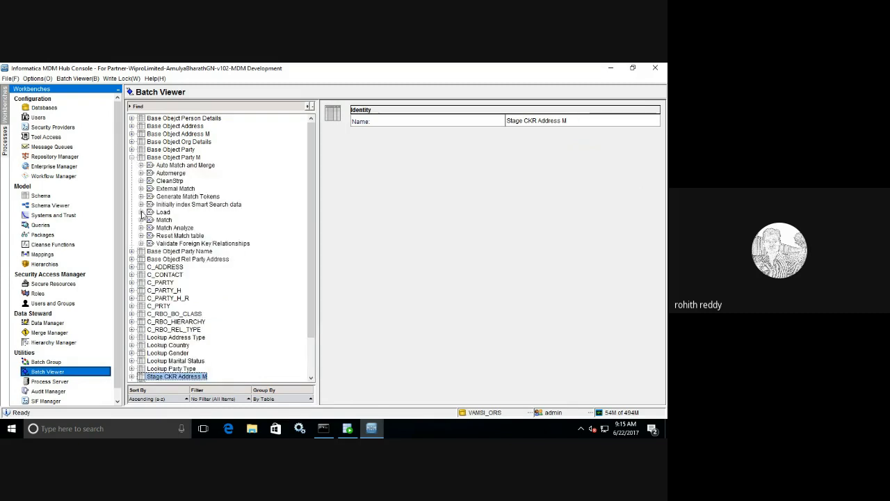
Step: Run Load from Stage CKR Party M, refresh its status and check the 9:15:18 AM run
{"action": "left_click", "coordinate": [141, 212]}
{"action": "left_click", "coordinate": [185, 220]}
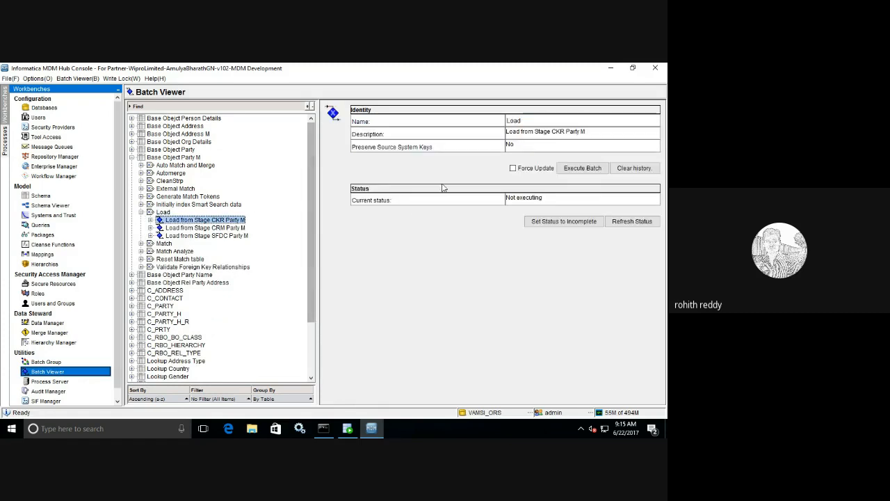
{"action": "left_click", "coordinate": [583, 169]}
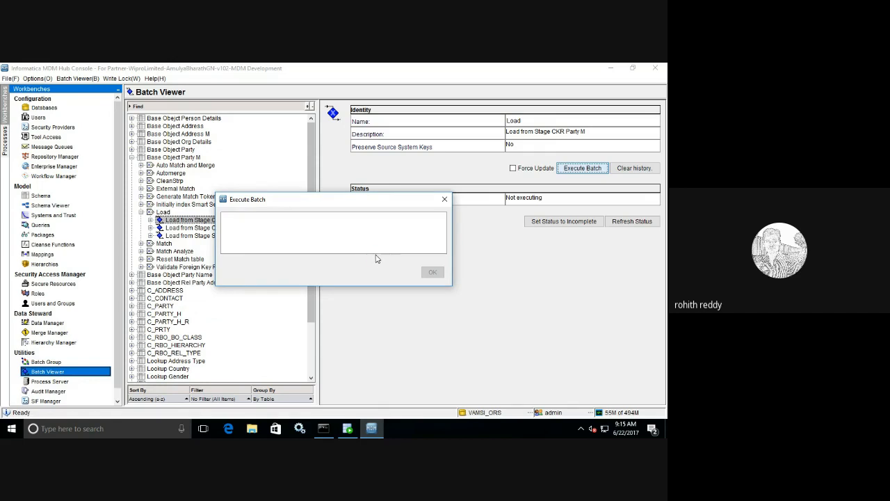
{"action": "left_click", "coordinate": [626, 222]}
{"action": "left_click", "coordinate": [625, 224]}
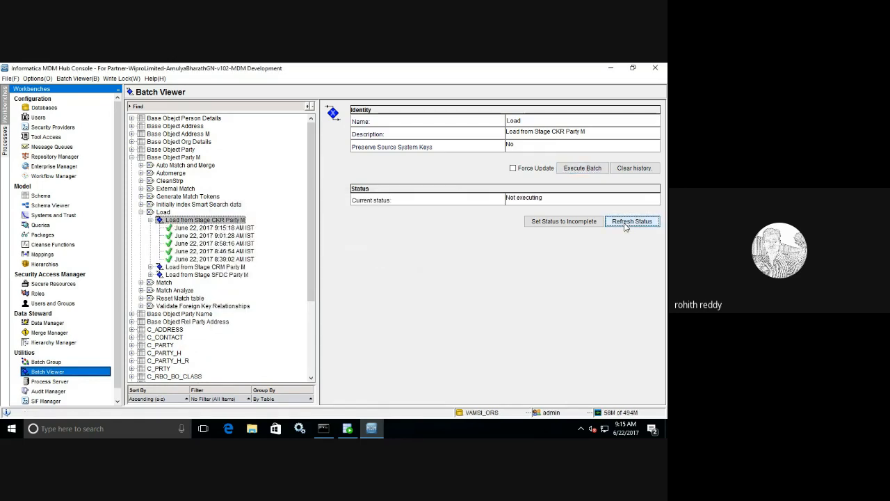
{"action": "left_click", "coordinate": [243, 229]}
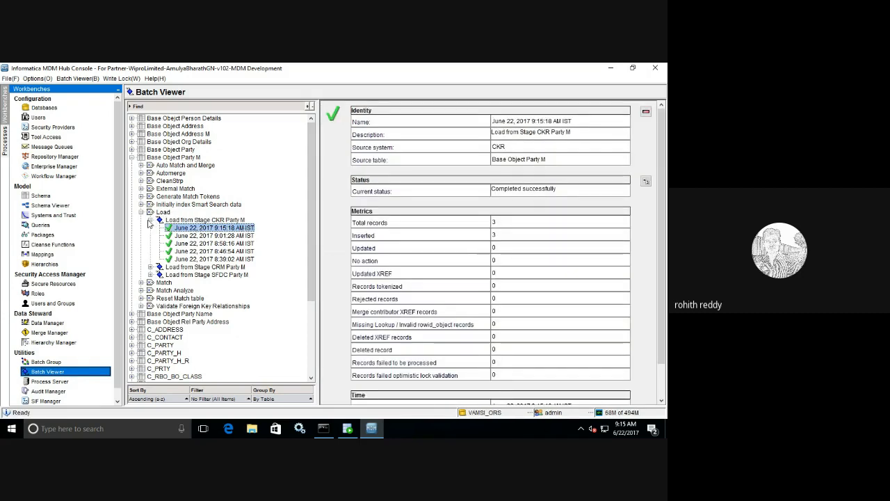
{"action": "left_click", "coordinate": [149, 220]}
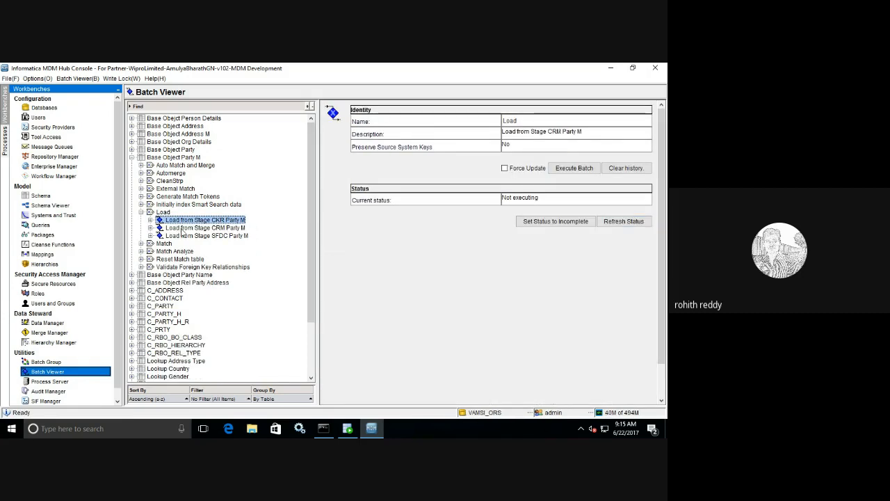
Step: Run Load from Stage CRM Party M and check the 9:15:32 AM run results
{"action": "left_click", "coordinate": [182, 228]}
{"action": "left_click", "coordinate": [569, 169]}
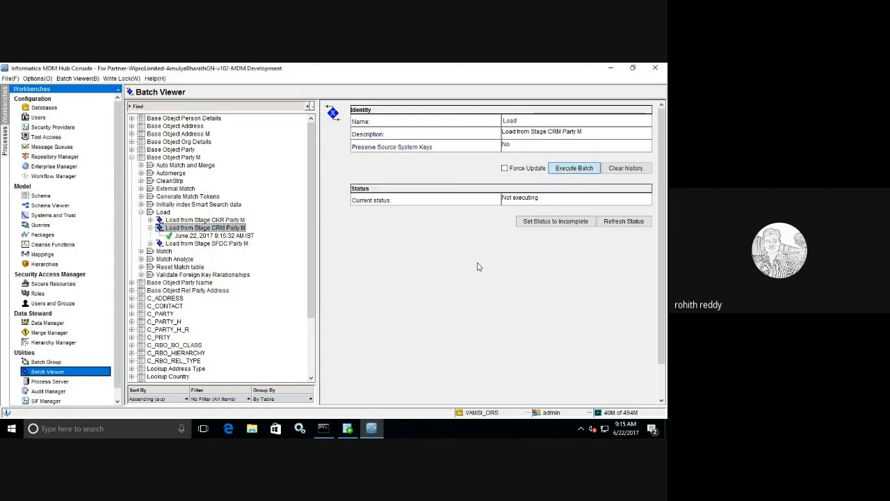
{"action": "left_click", "coordinate": [252, 236]}
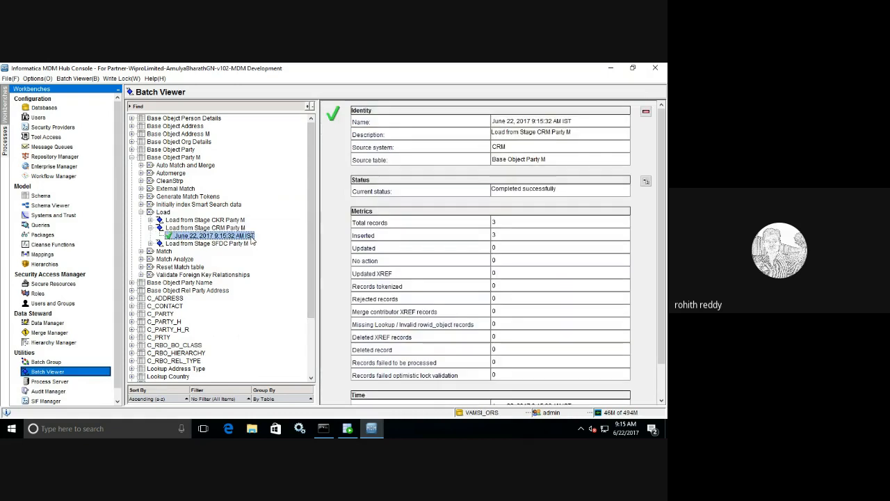
{"action": "left_click", "coordinate": [151, 228]}
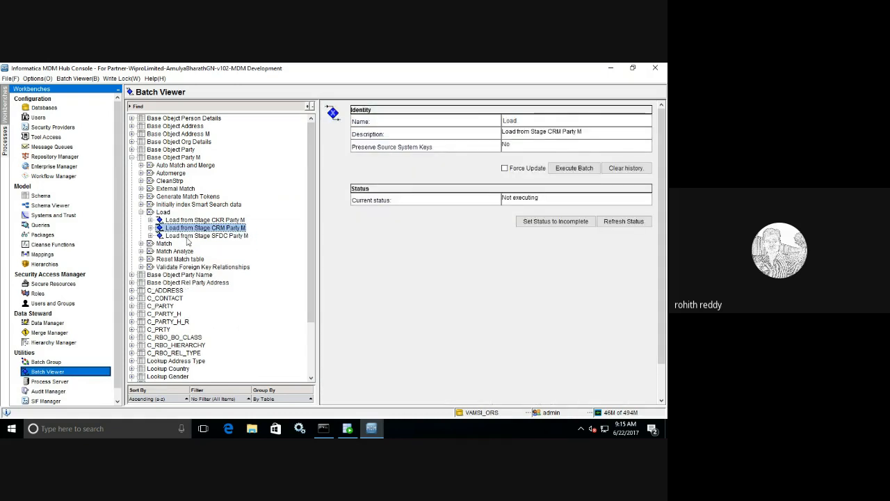
Step: Run Load from Stage SFDC Party M and check the 9:15:40 AM run results
{"action": "left_click", "coordinate": [206, 238]}
{"action": "left_click", "coordinate": [565, 169]}
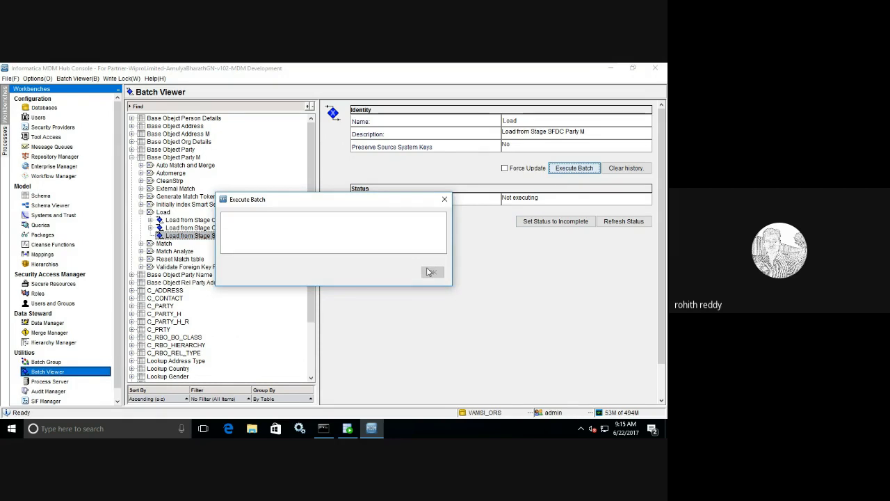
{"action": "left_click", "coordinate": [431, 272]}
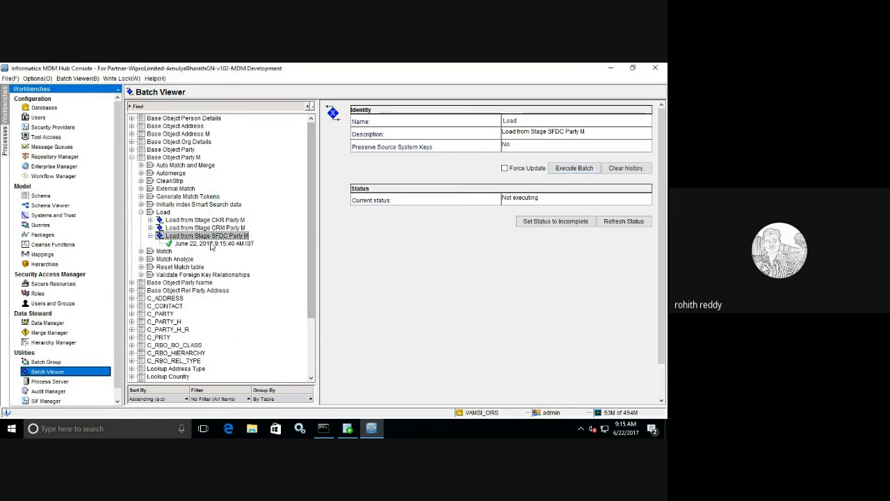
{"action": "left_click", "coordinate": [212, 245]}
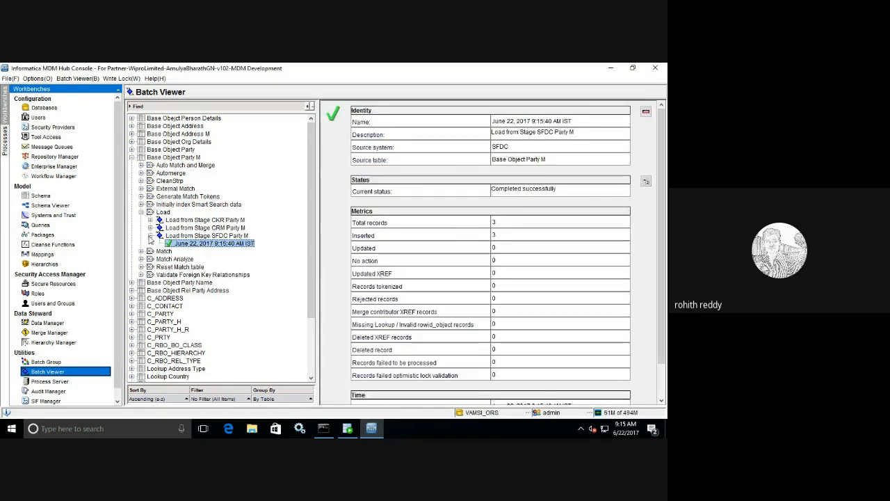
{"action": "left_click", "coordinate": [149, 236]}
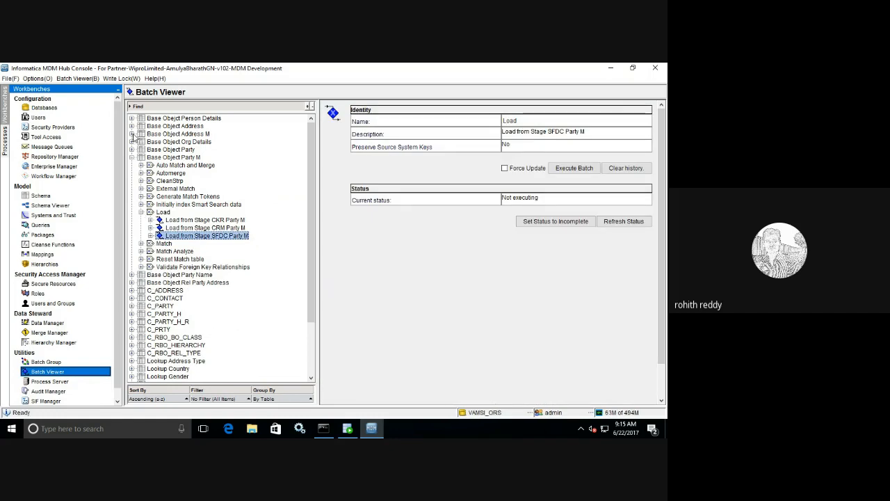
Step: Run Load from Stage CKR Address M, refresh its status and open the 9:16:00 AM run
{"action": "left_click", "coordinate": [132, 133]}
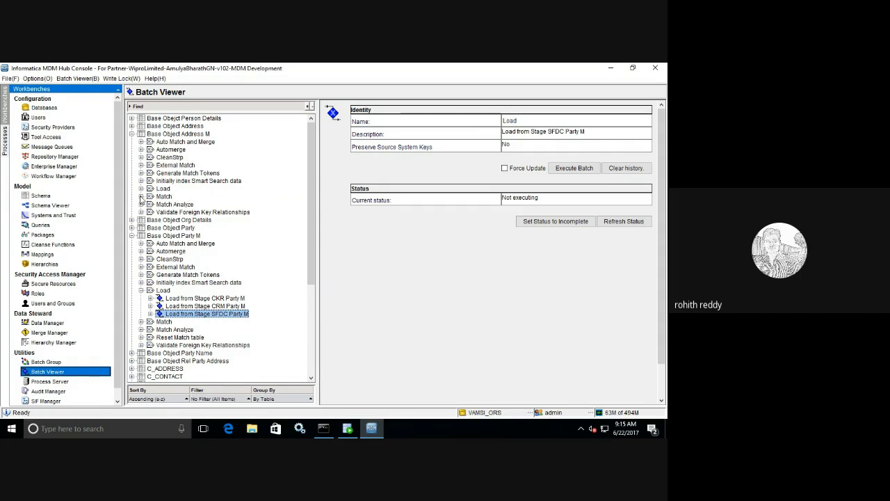
{"action": "left_click", "coordinate": [141, 196]}
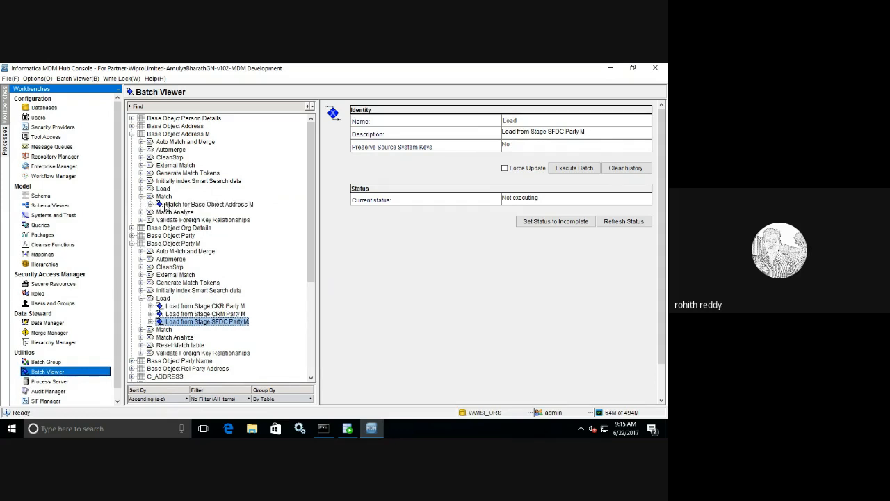
{"action": "left_click", "coordinate": [141, 188]}
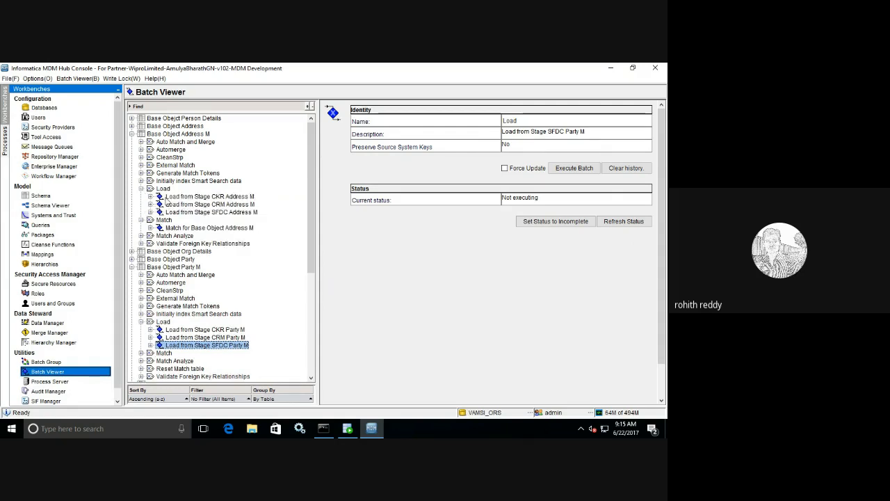
{"action": "left_click", "coordinate": [208, 197]}
{"action": "left_click", "coordinate": [569, 169]}
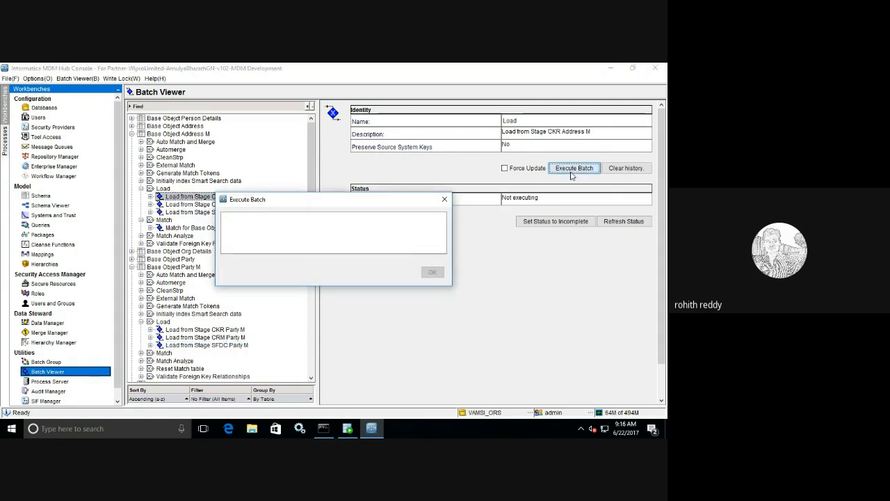
{"action": "left_click", "coordinate": [624, 221]}
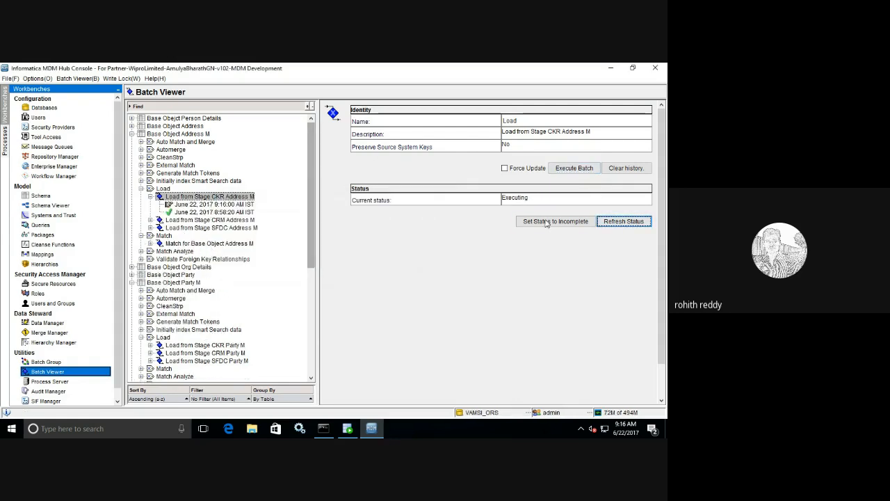
{"action": "left_click", "coordinate": [609, 224]}
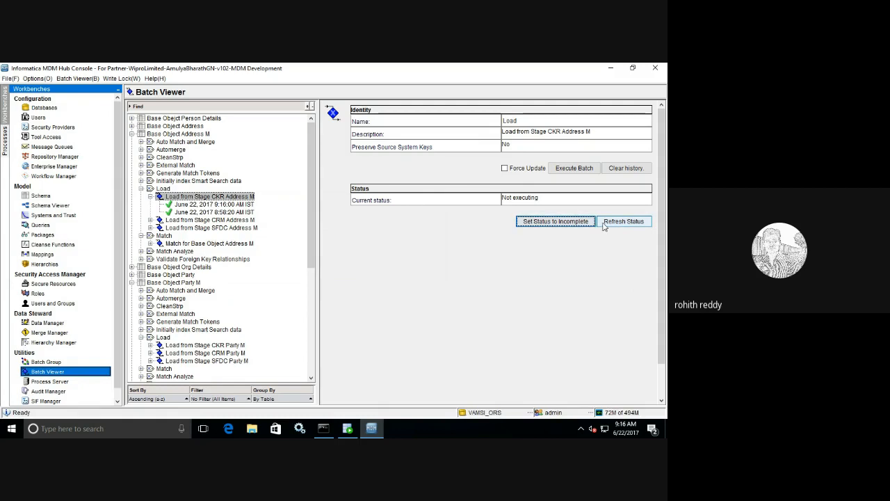
{"action": "left_click", "coordinate": [222, 205]}
{"action": "left_click", "coordinate": [223, 205]}
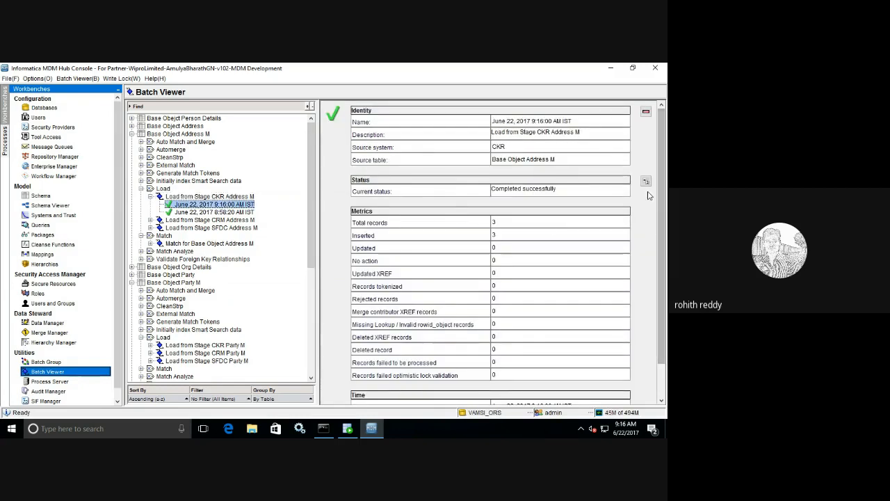
Step: Run Load from Stage CRM Address M and check the 9:16:17 AM run results
{"action": "scroll", "coordinate": [660, 218], "scroll_direction": "down", "scroll_amount": 2}
{"action": "scroll", "coordinate": [660, 218], "scroll_direction": "down", "scroll_amount": 1}
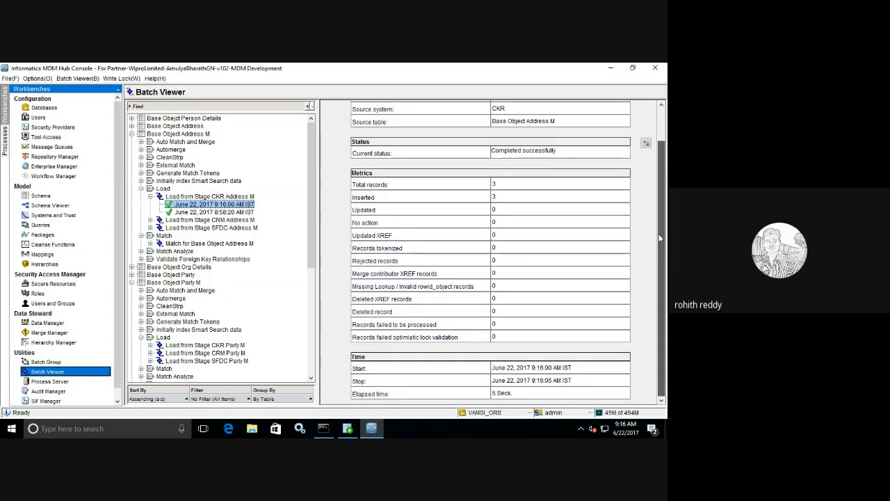
{"action": "left_click", "coordinate": [201, 220]}
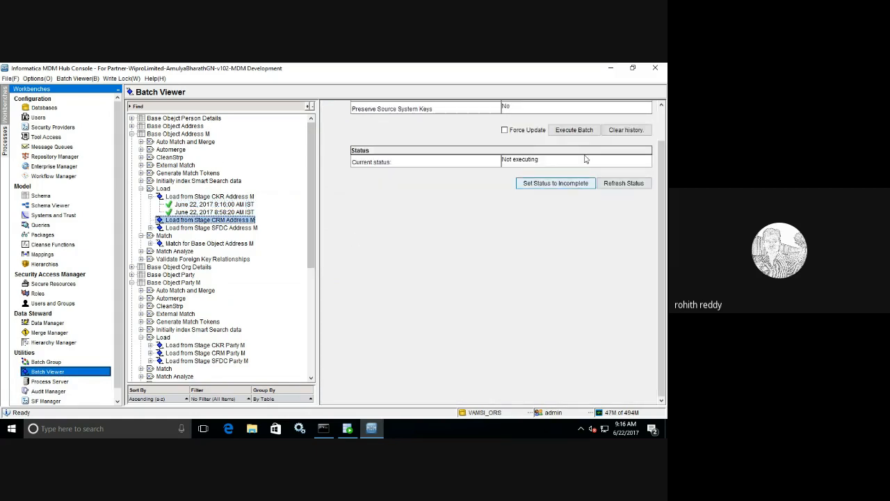
{"action": "left_click", "coordinate": [586, 134]}
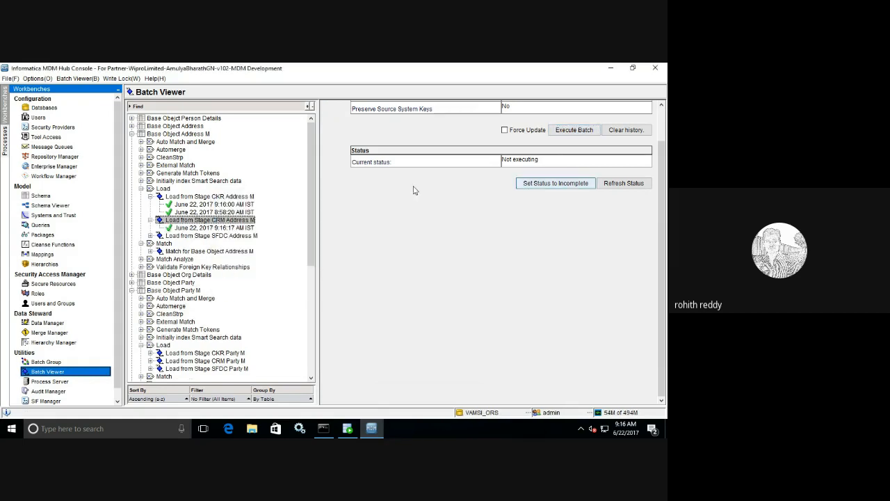
{"action": "left_click", "coordinate": [244, 228]}
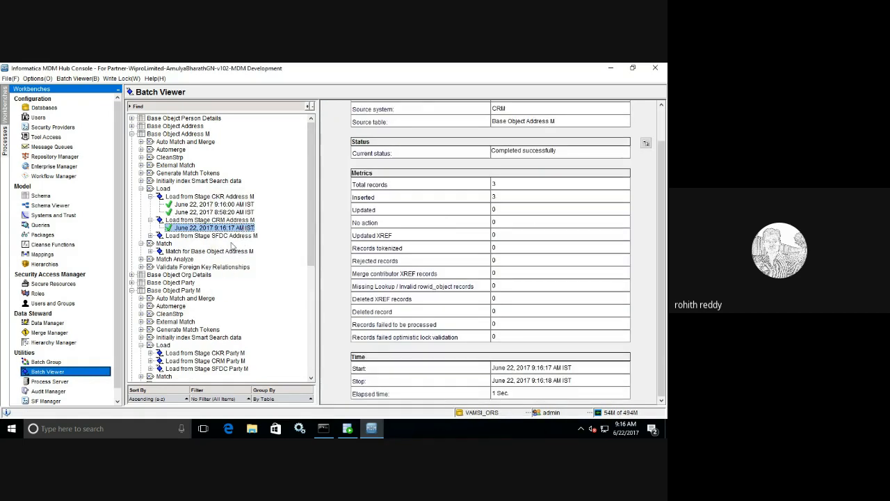
Step: Run Load from Stage SFDC Address M and check the 9:16:24 AM run results
{"action": "left_click", "coordinate": [229, 236]}
{"action": "left_click", "coordinate": [580, 134]}
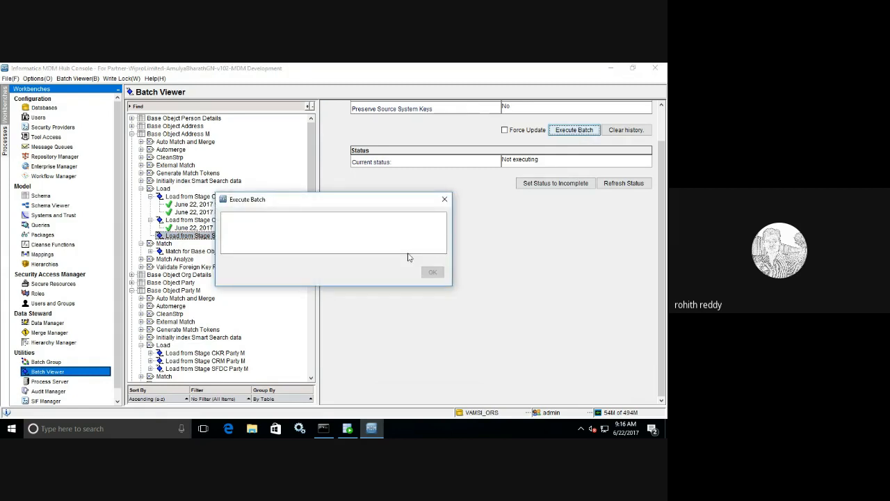
{"action": "left_click", "coordinate": [247, 244]}
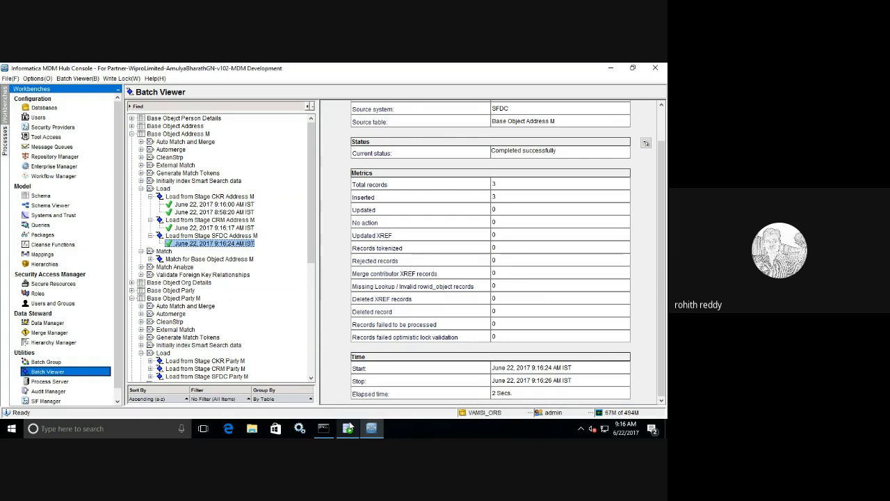
{"action": "left_click", "coordinate": [348, 428]}
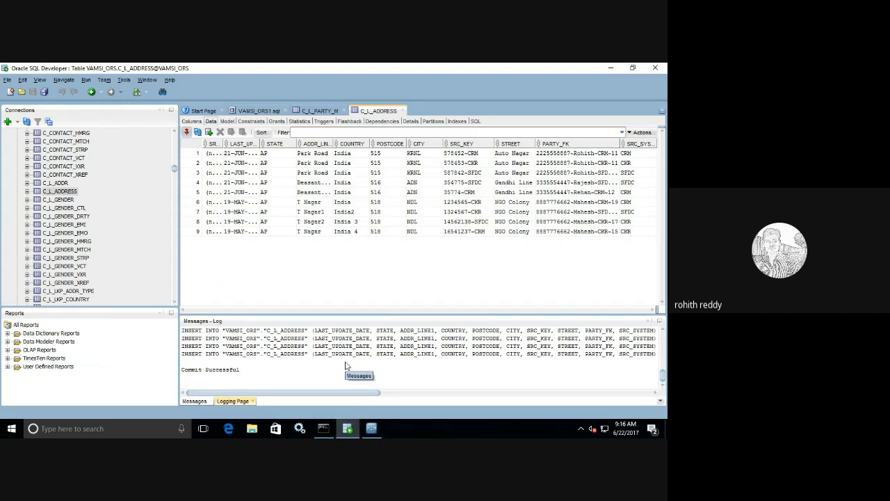
Step: Run 'select * from C_BO_PARTY_M_STRP;' in VAMSI_ORS1.sql, getting 0 rows, then close the message log
{"action": "left_click", "coordinate": [372, 428]}
{"action": "left_click", "coordinate": [347, 428]}
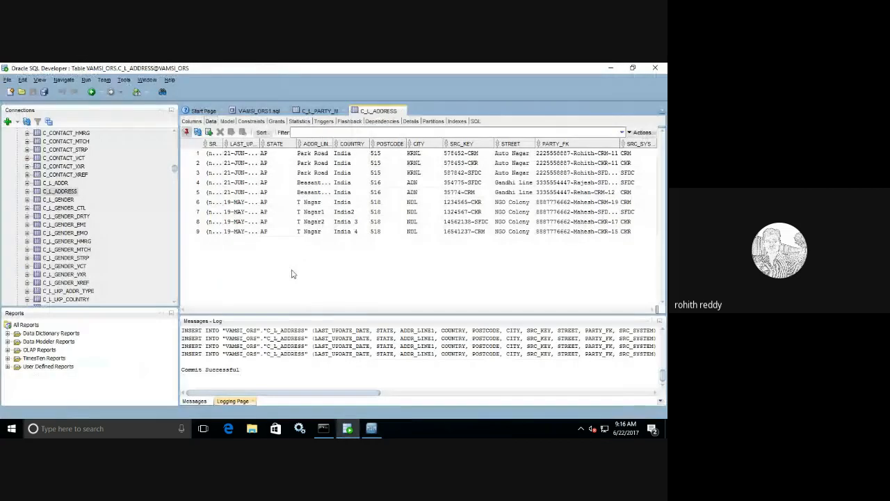
{"action": "left_click", "coordinate": [258, 111]}
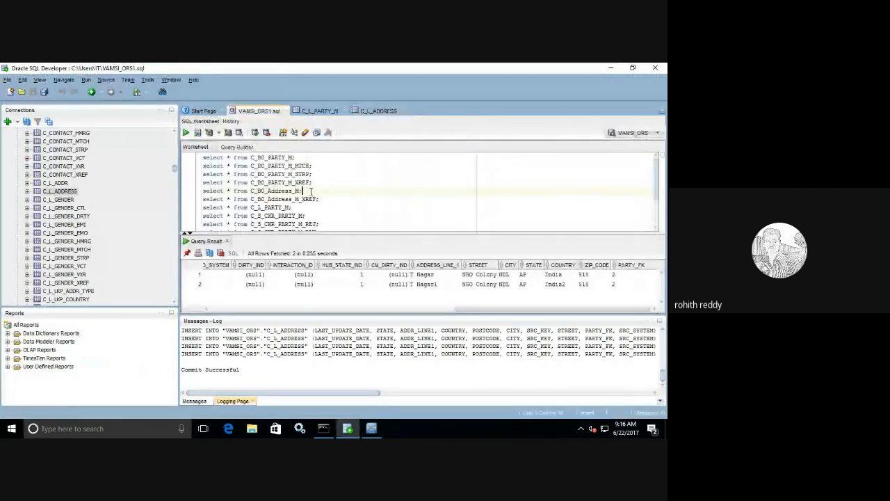
{"action": "left_click", "coordinate": [315, 174]}
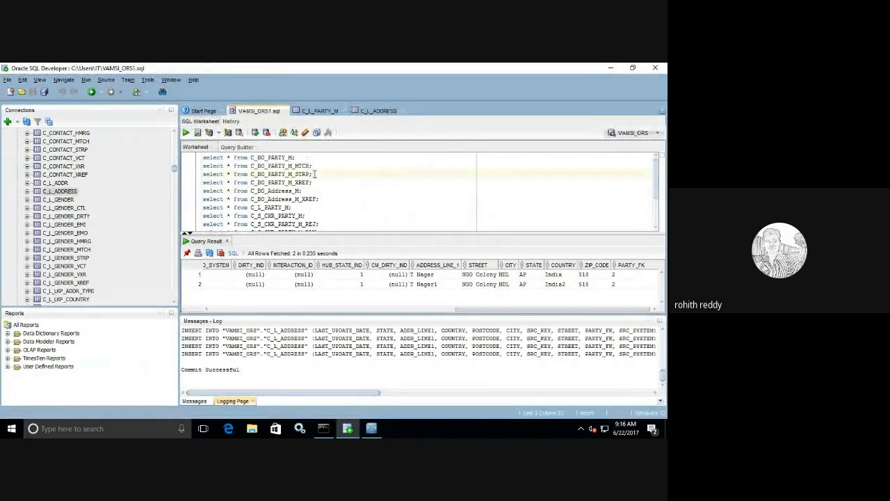
{"action": "left_click_drag", "start_coordinate": [315, 174], "coordinate": [204, 173]}
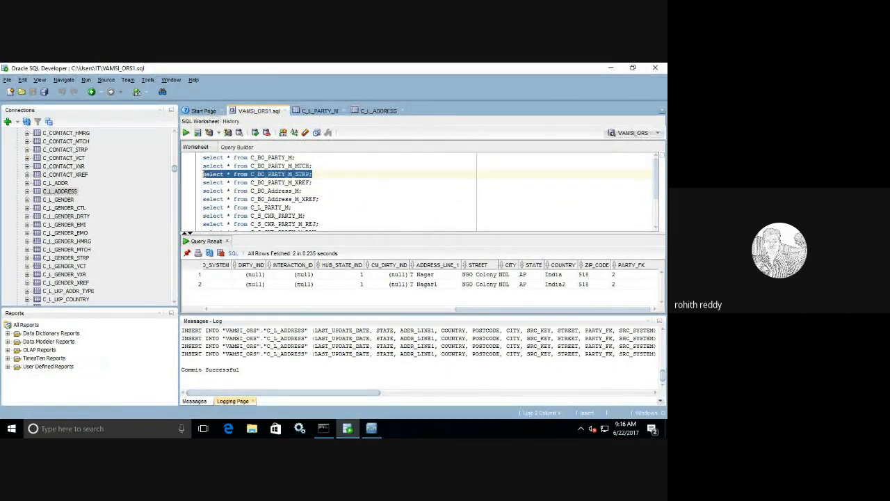
{"action": "left_click", "coordinate": [185, 132]}
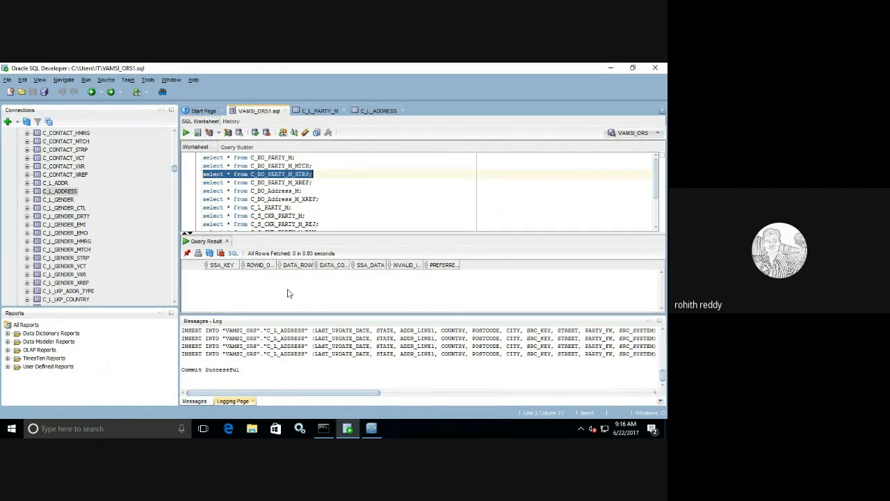
{"action": "left_click", "coordinate": [649, 323]}
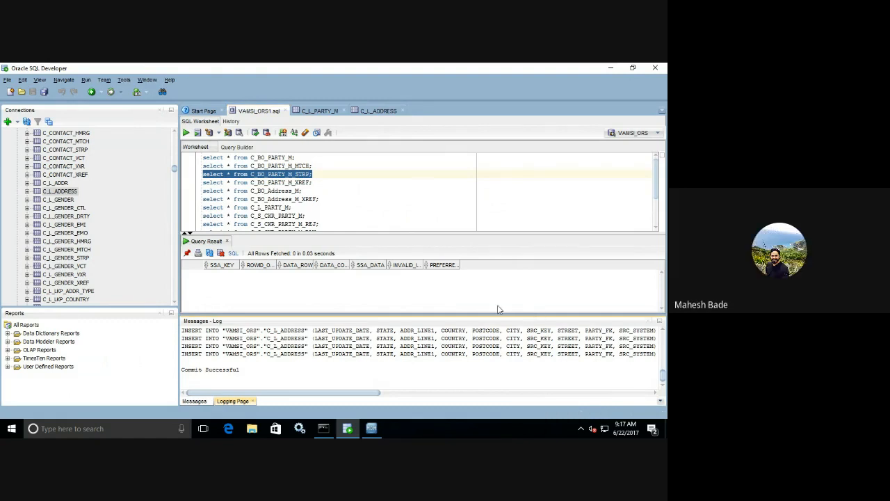
{"action": "left_click", "coordinate": [649, 321]}
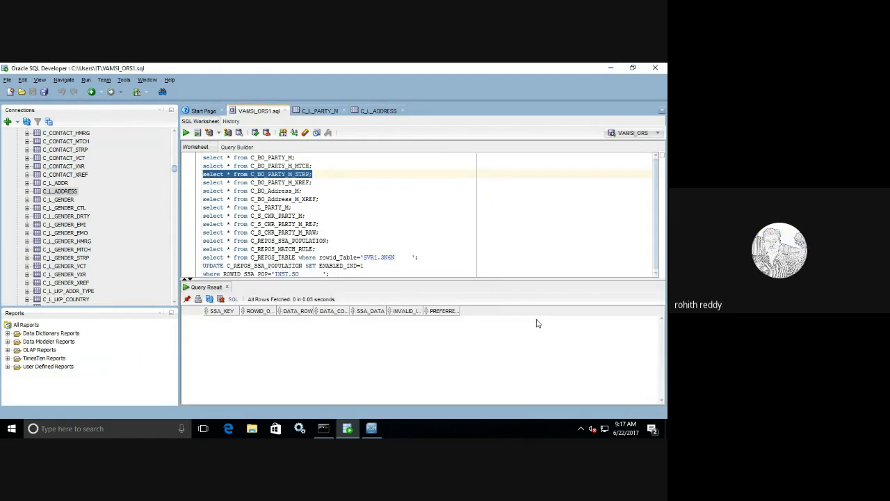
Step: Review the completed SFDC Address M load run, then leave the Google Meet call without ending it
{"action": "mouse_move", "coordinate": [371, 430]}
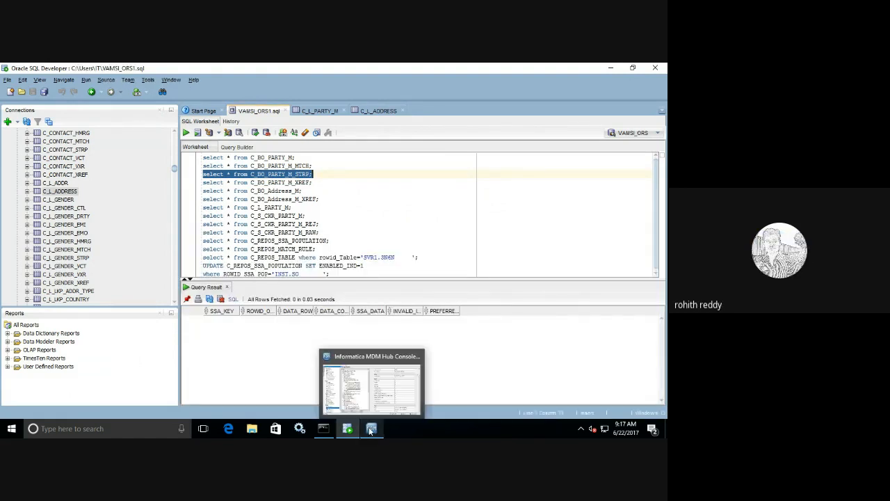
{"action": "left_click", "coordinate": [400, 371]}
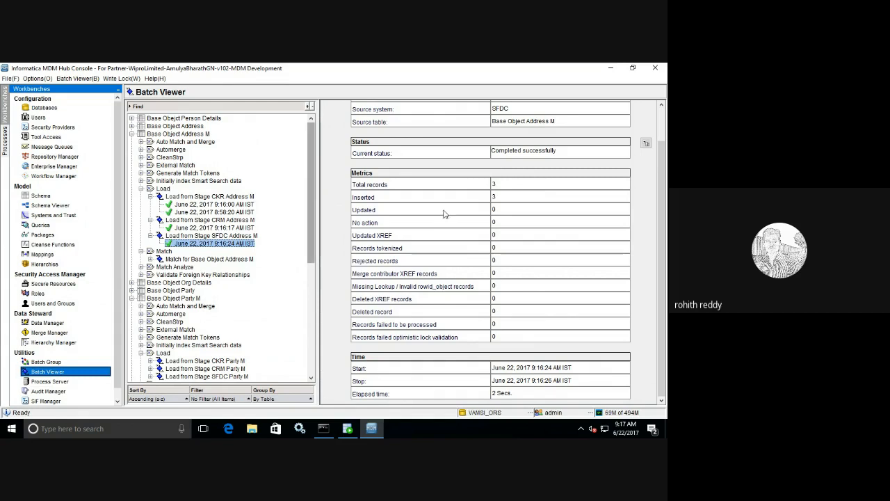
{"action": "mouse_move", "coordinate": [387, 65]}
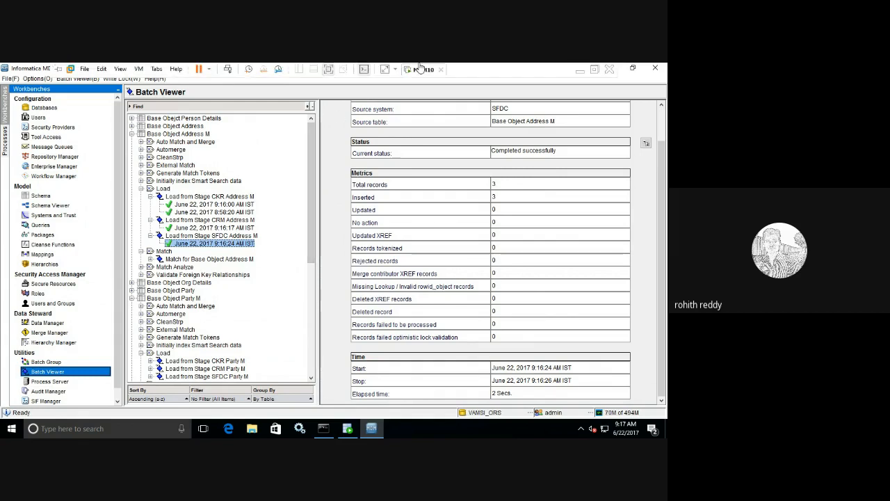
{"action": "left_click", "coordinate": [581, 71]}
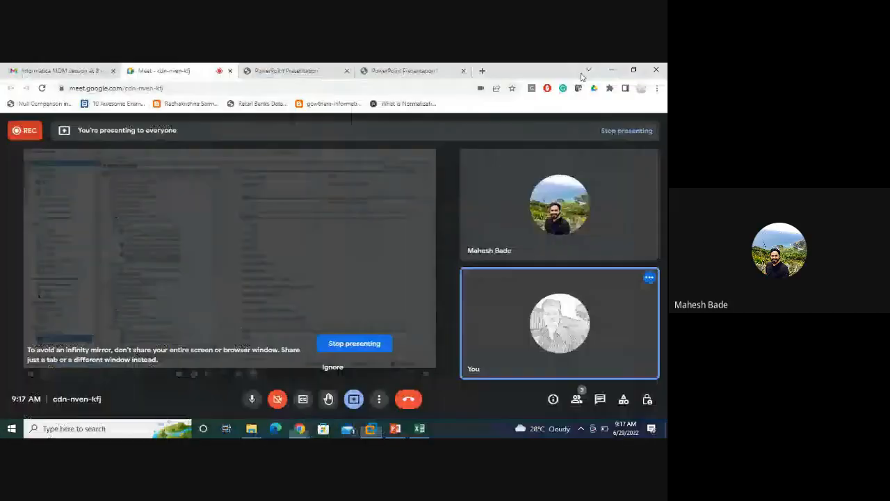
{"action": "left_click", "coordinate": [408, 398]}
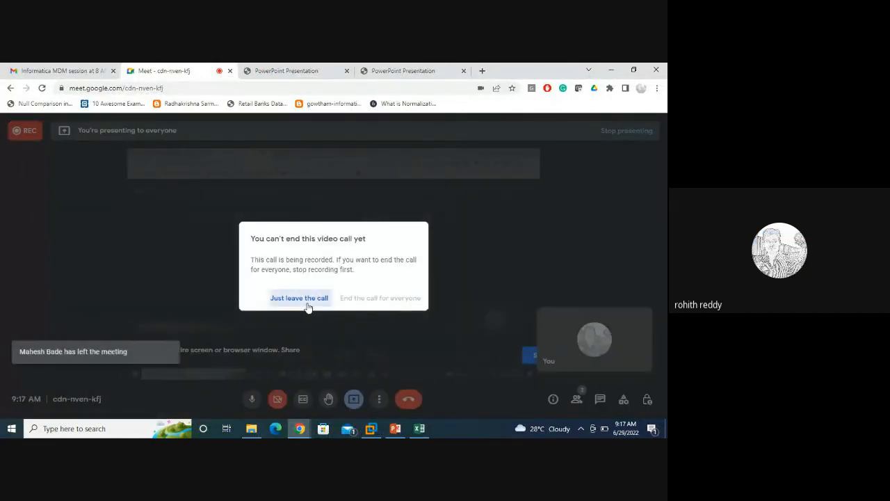
{"action": "left_click", "coordinate": [308, 305]}
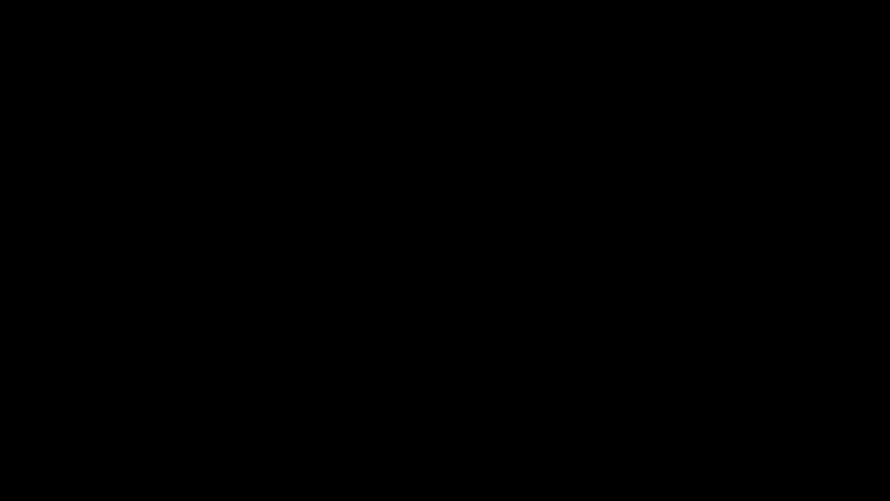